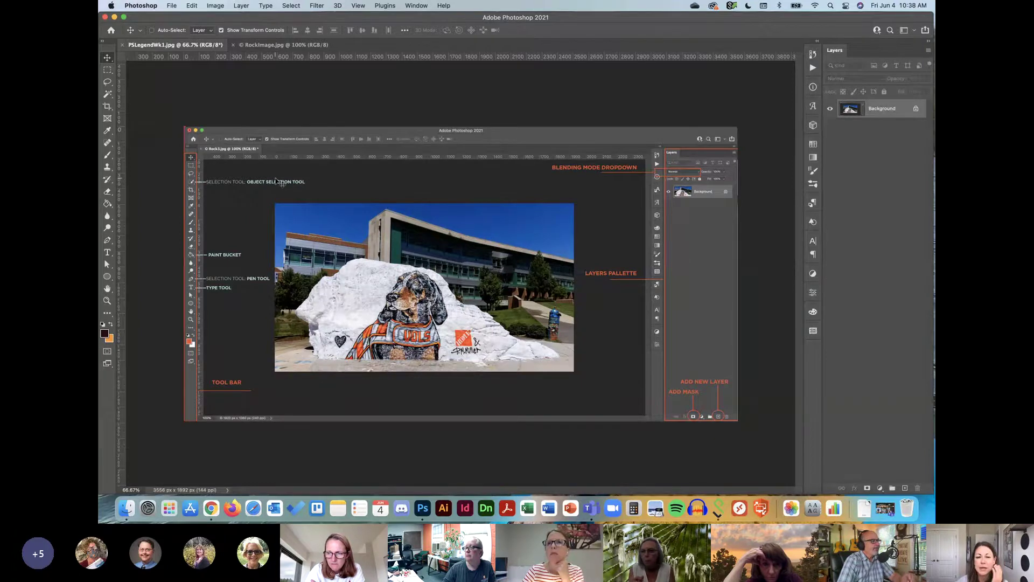
# Step: Switch to the RockImage.jpg document
pyautogui.click(288, 47)
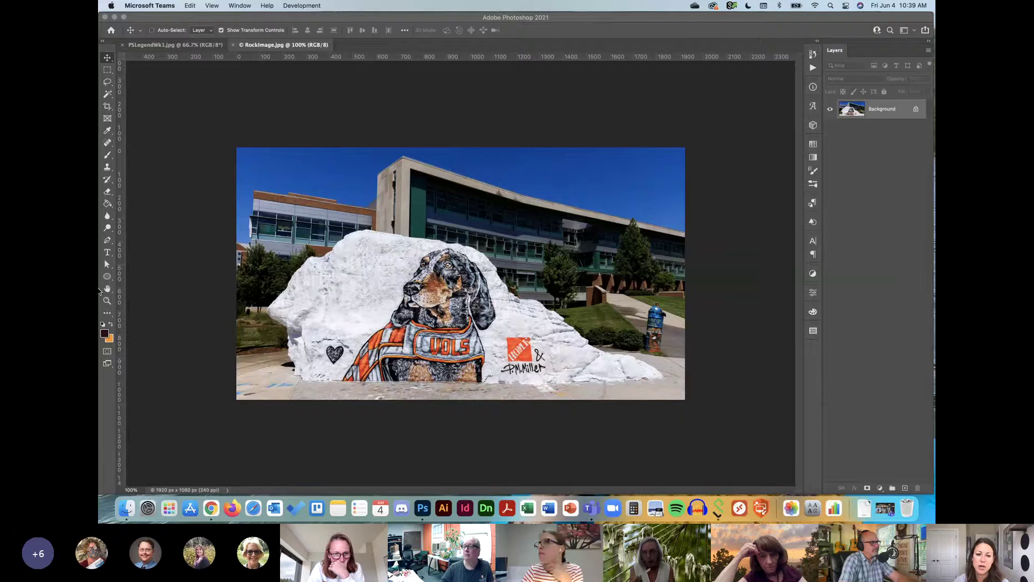
# Step: Try selecting the white rock surface with the Magic Wand at tolerance 20, including the area beside the orange logo, and clear the selection
pyautogui.click(108, 241)
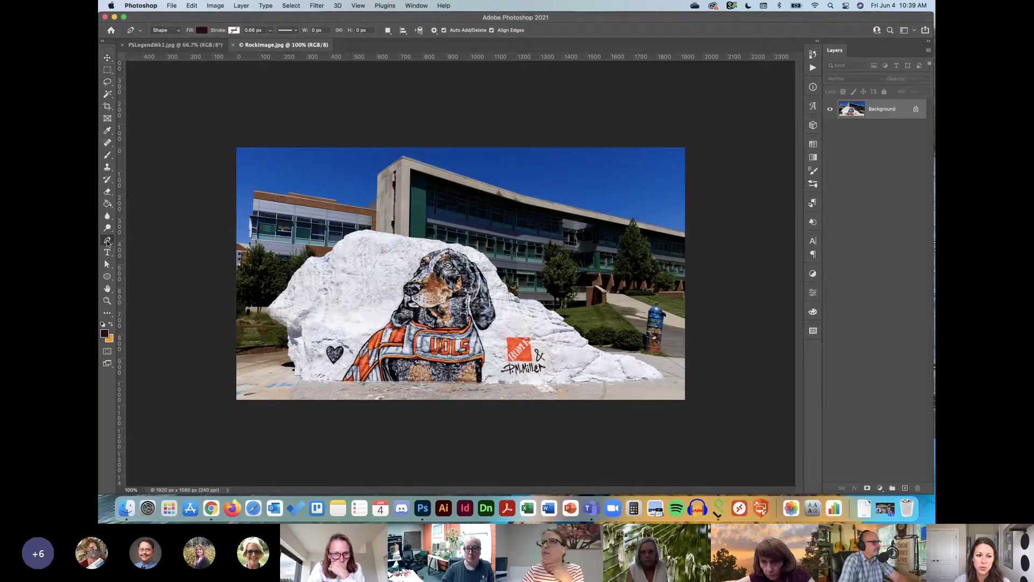
pyautogui.click(108, 94)
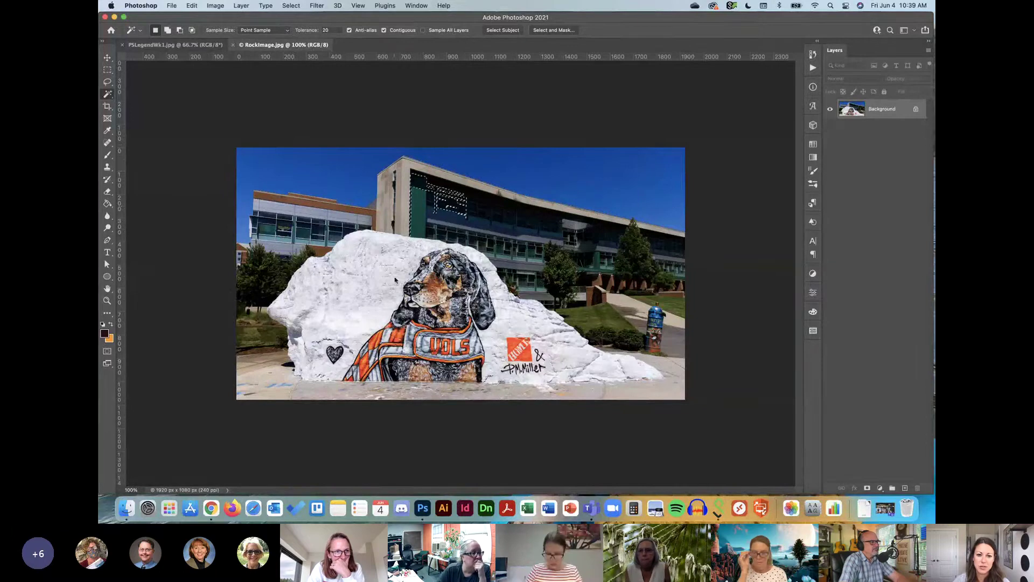
pyautogui.click(366, 261)
pyautogui.keyDown('shift'); pyautogui.click(384, 276); pyautogui.keyUp('shift')
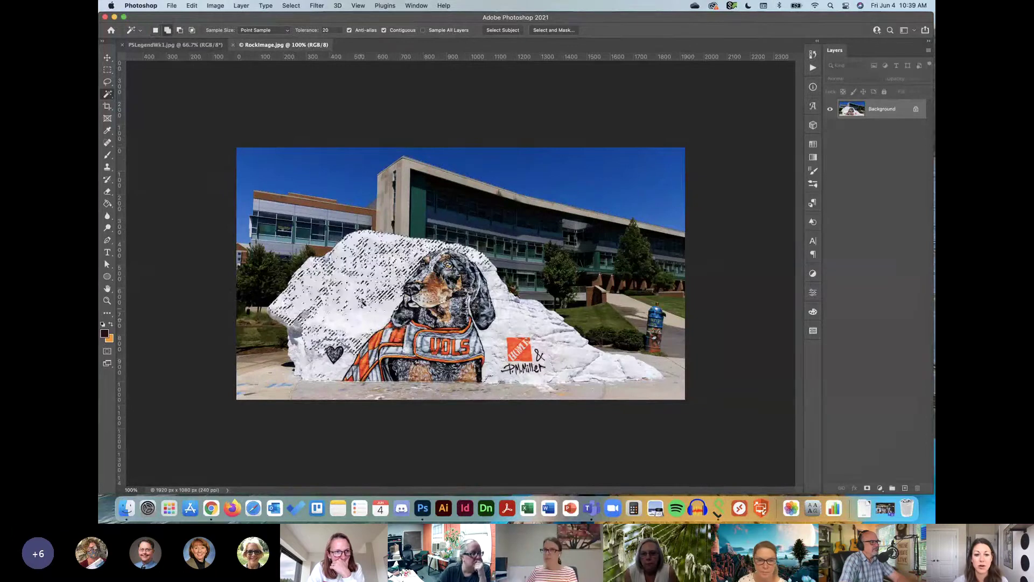
pyautogui.click(560, 334)
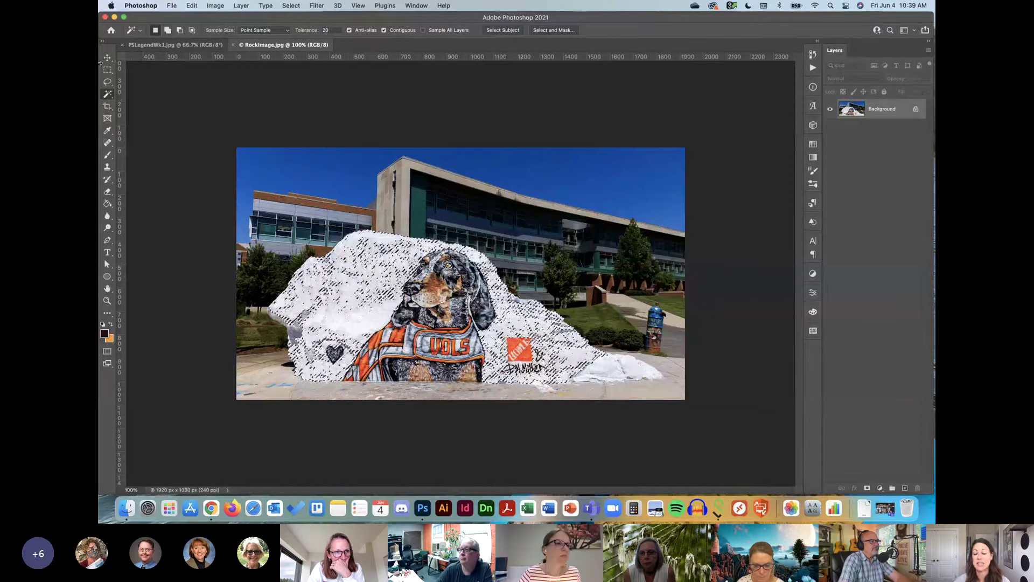
pyautogui.press('super+d')
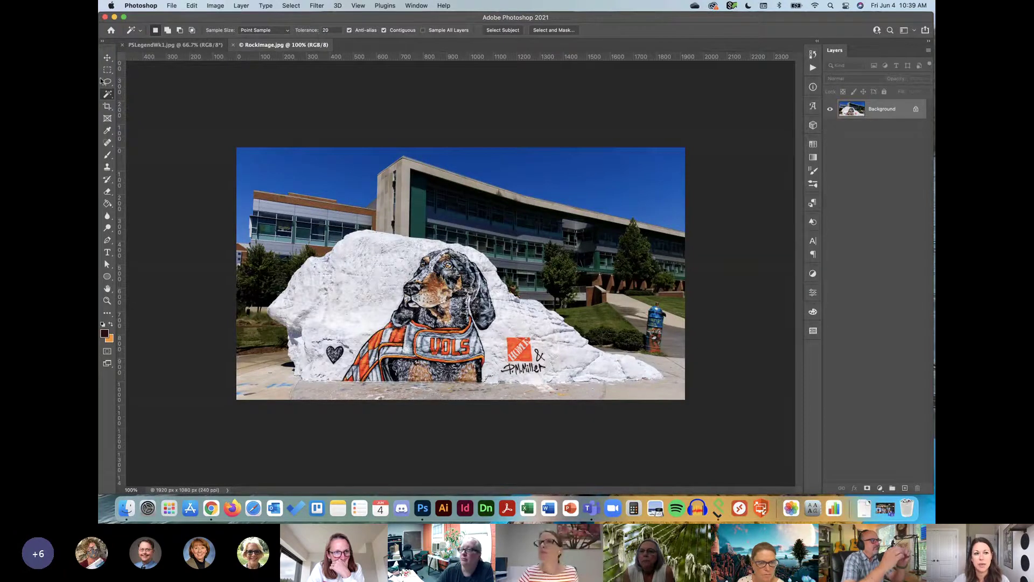
# Step: Select the whole painted rock automatically using the Magic Wand's Select Subject option
pyautogui.click(108, 57)
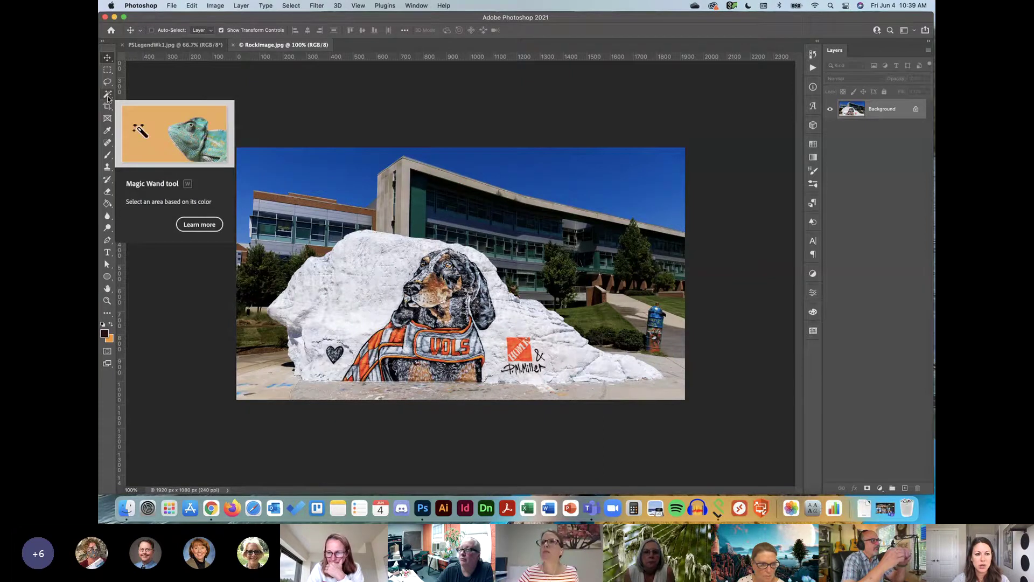
pyautogui.moveTo(107, 96); pyautogui.dragTo(143, 98)
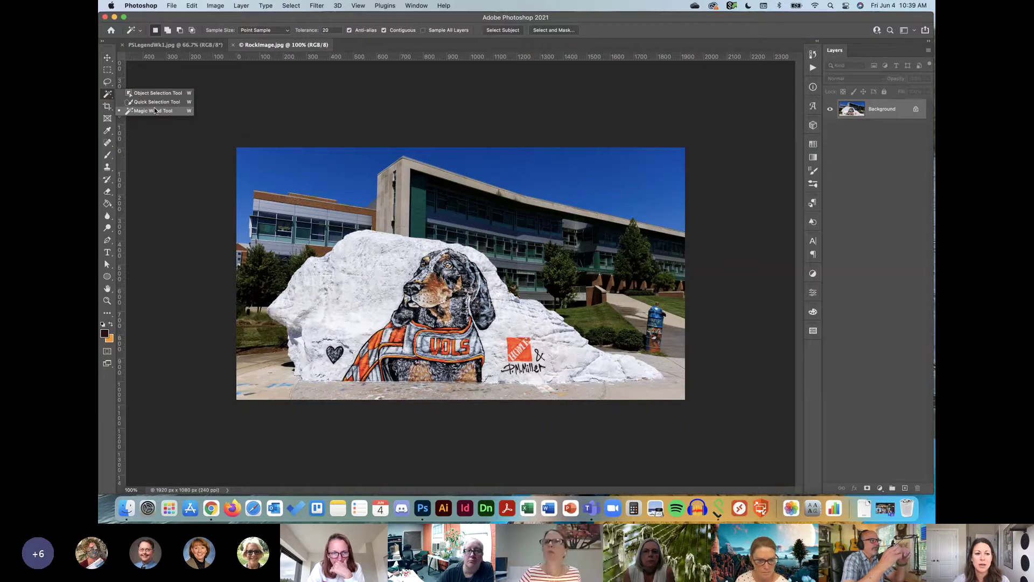
pyautogui.click(154, 109)
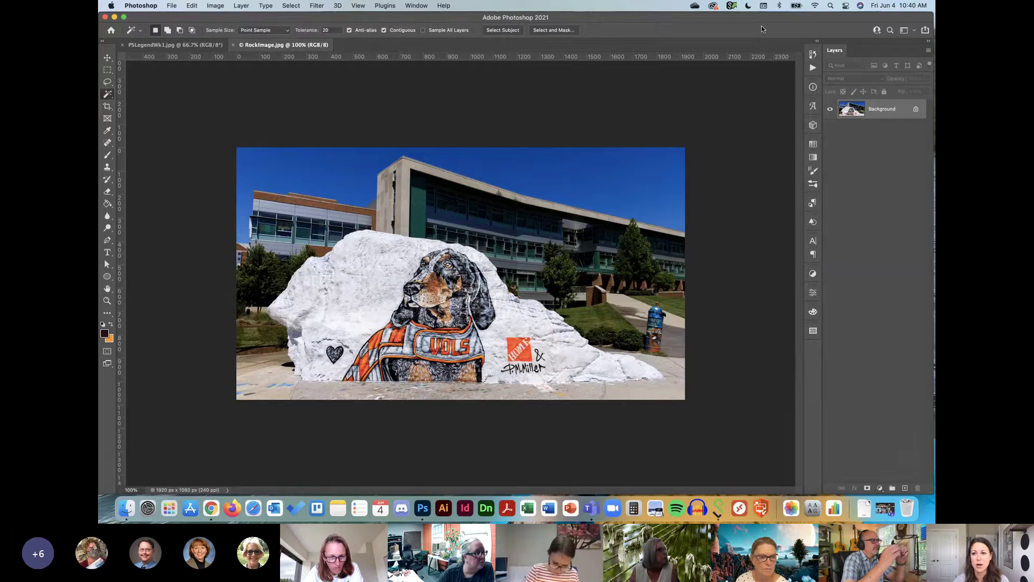
pyautogui.click(503, 30)
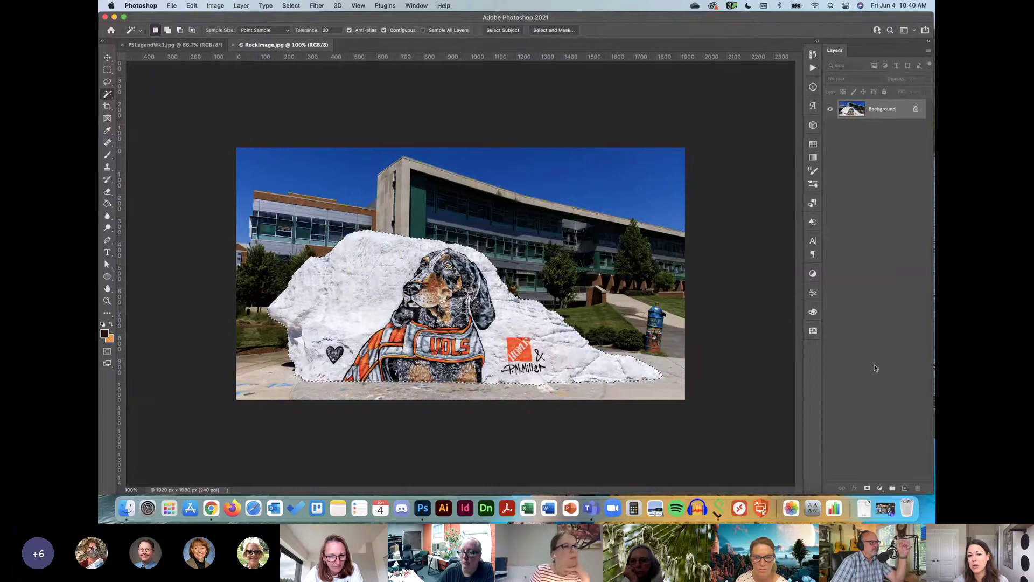
pyautogui.click(747, 276)
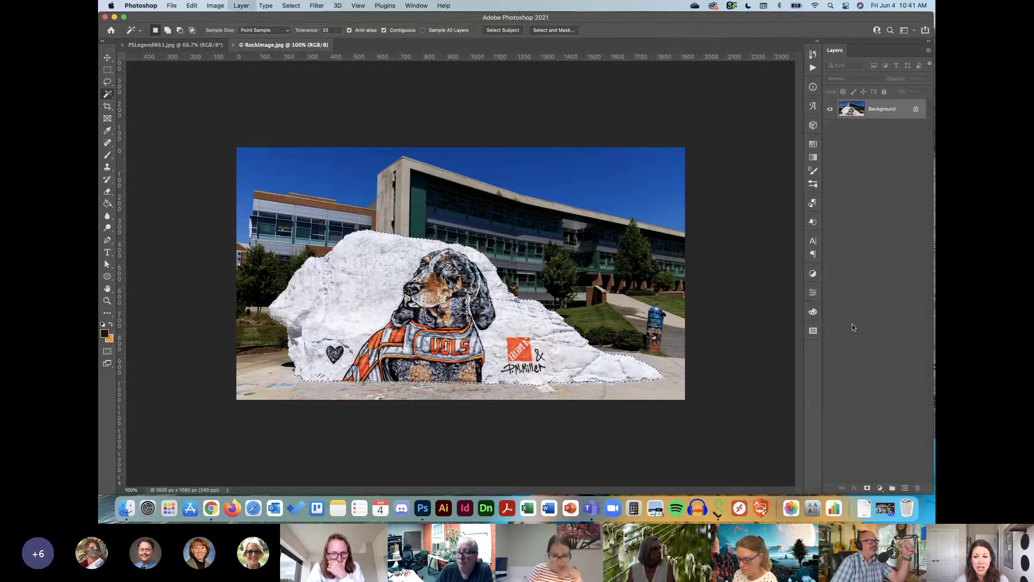
# Step: Copy the selected rock onto its own layer and name that layer The Rock
pyautogui.press('super+j')
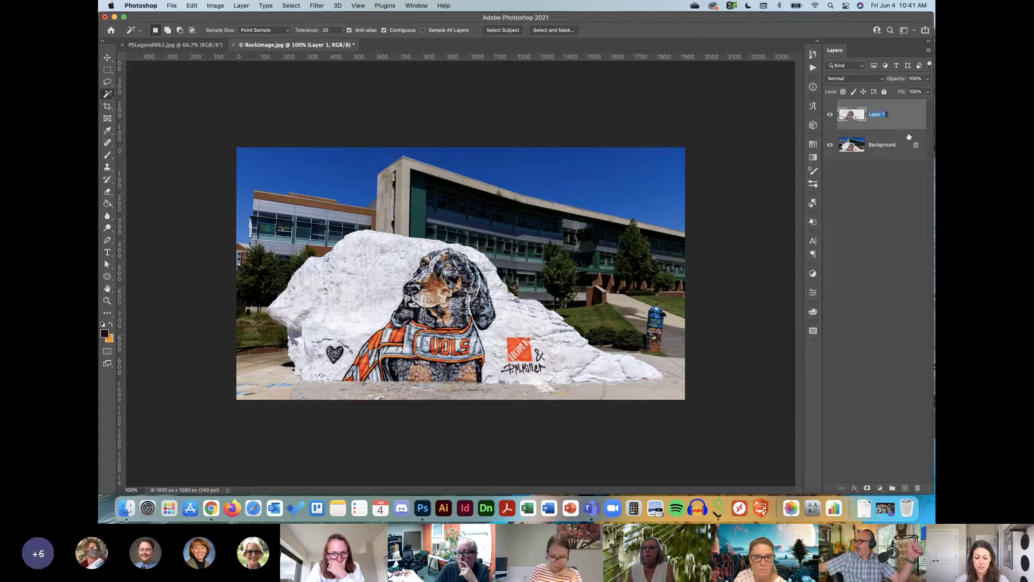
pyautogui.write('The')
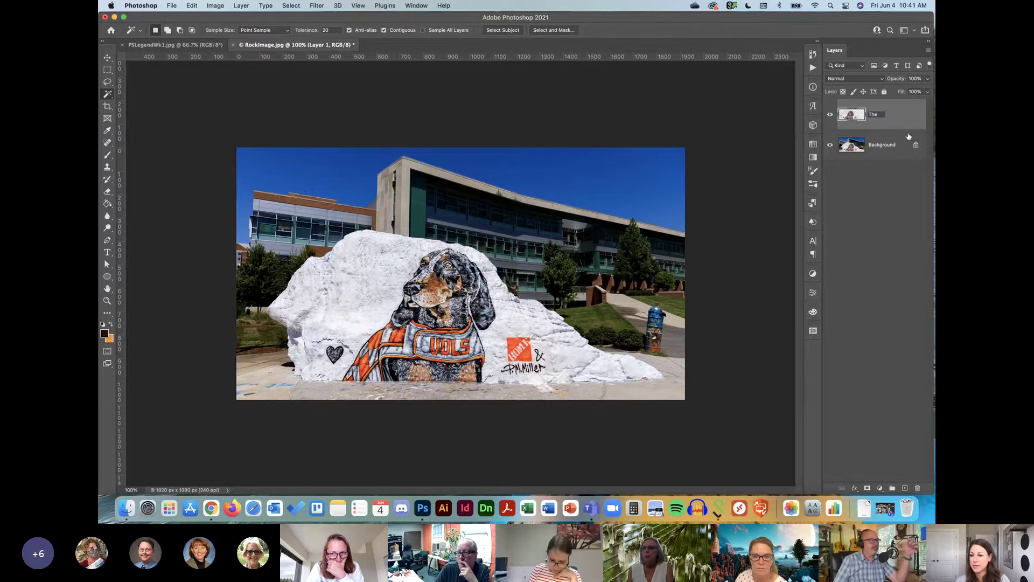
pyautogui.write(' Rock')
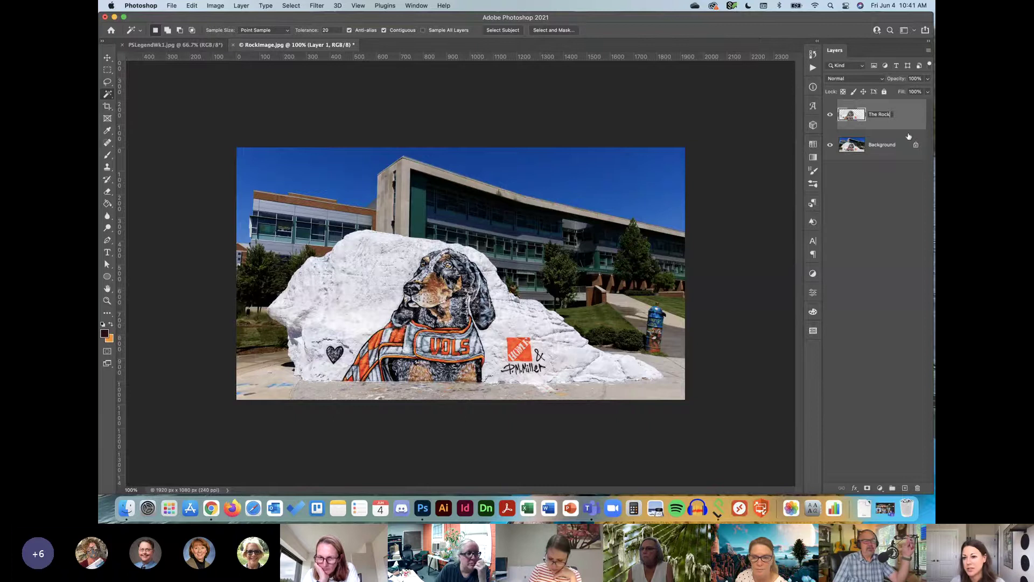
pyautogui.press('Return')
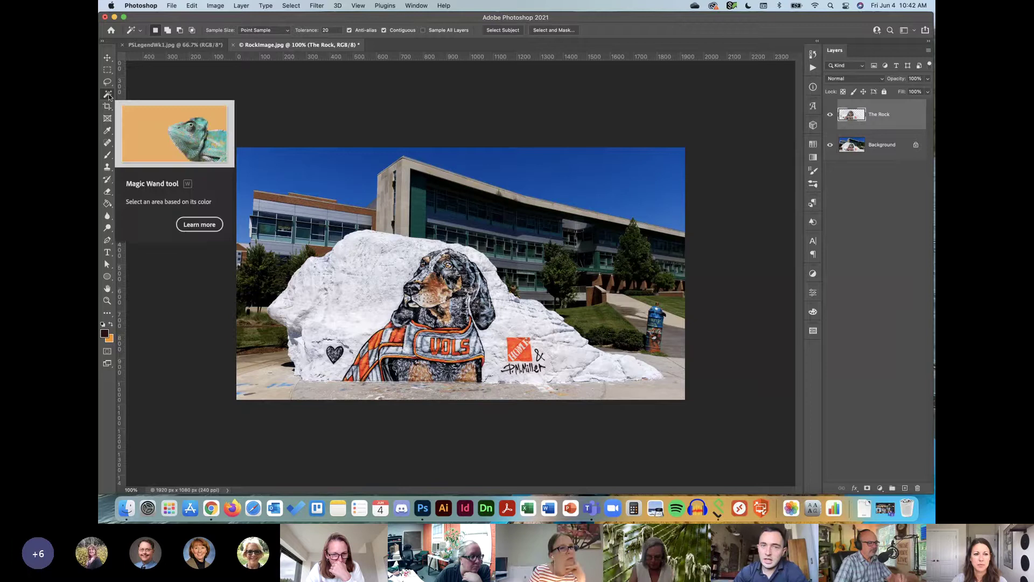
# Step: Hide The Rock layer and brush over the painted rock on the Background layer with the Quick Selection tool
pyautogui.click(883, 149)
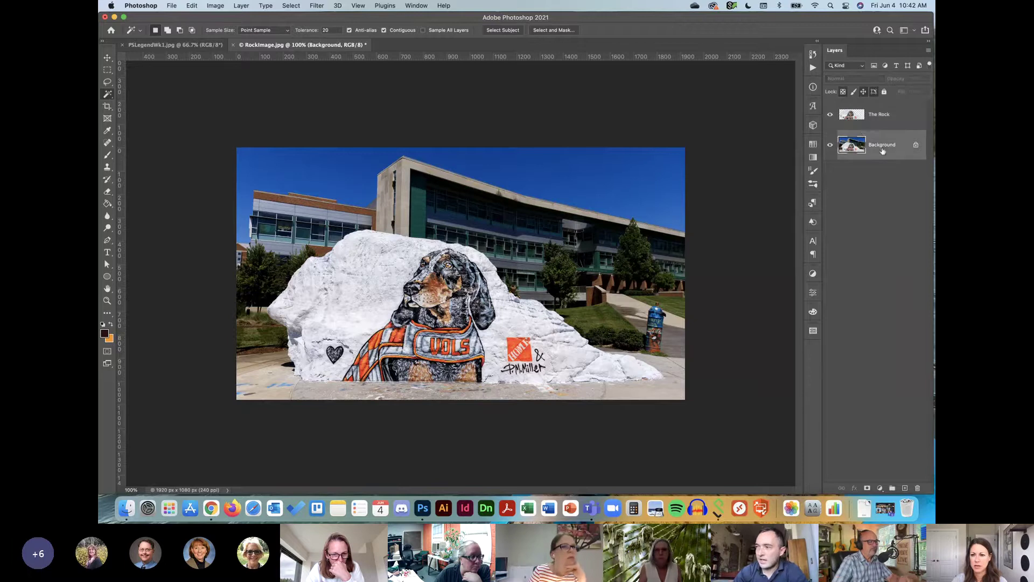
pyautogui.click(830, 114)
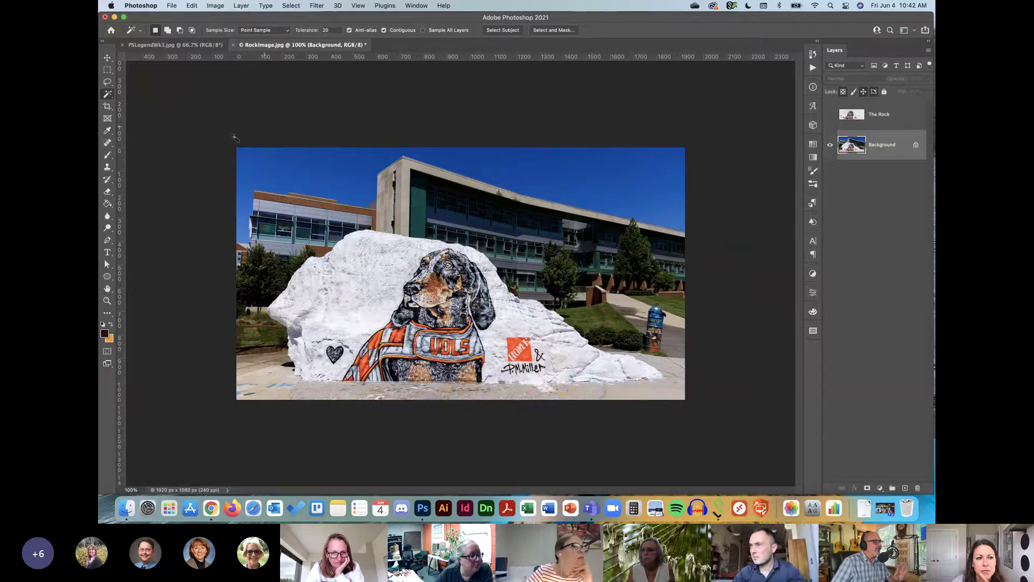
pyautogui.click(113, 97)
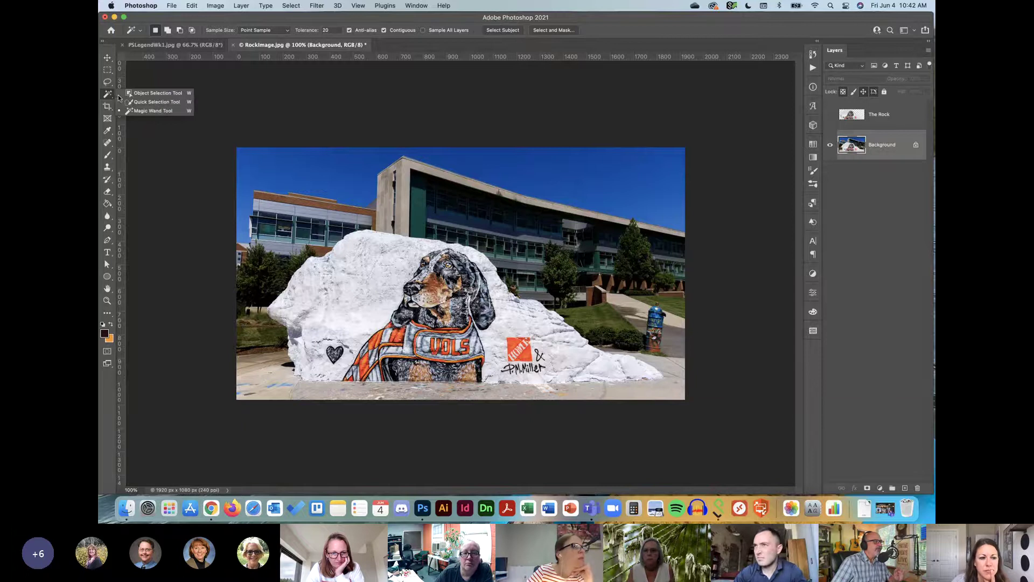
pyautogui.click(140, 103)
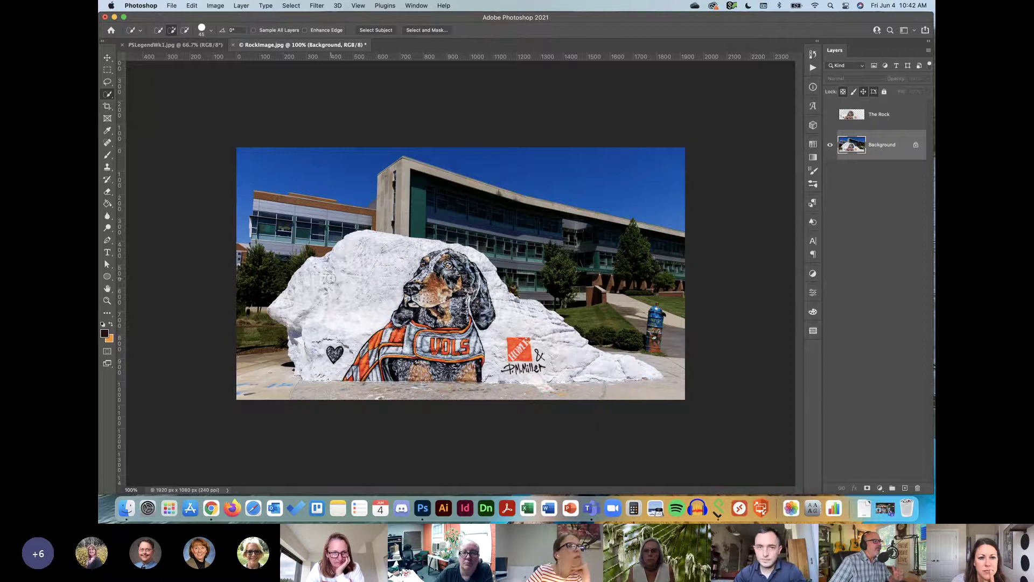
pyautogui.moveTo(281, 309)
pyautogui.mouseDown()
pyautogui.moveTo(370, 284)
pyautogui.moveTo(330, 354)
pyautogui.moveTo(315, 291)
pyautogui.mouseUp()
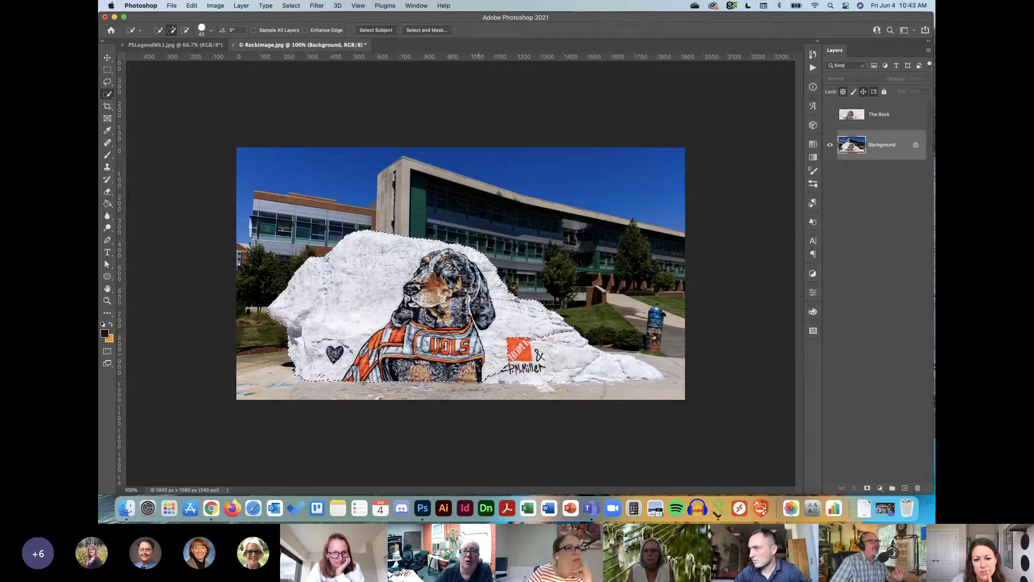
pyautogui.moveTo(573, 355); pyautogui.dragTo(652, 369)
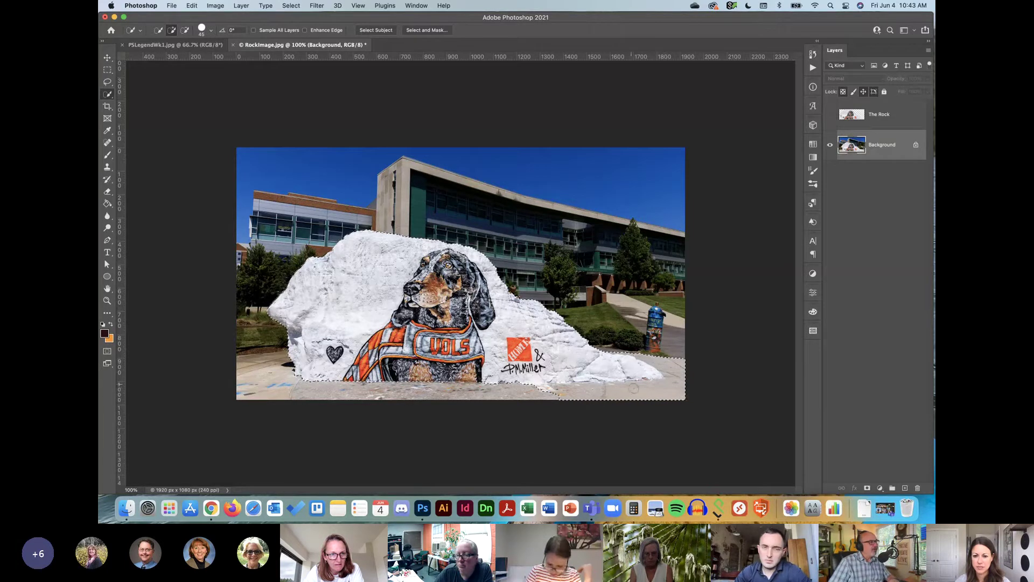
# Step: Subtract the pavement below the rock from the quick selection
pyautogui.press('alt')
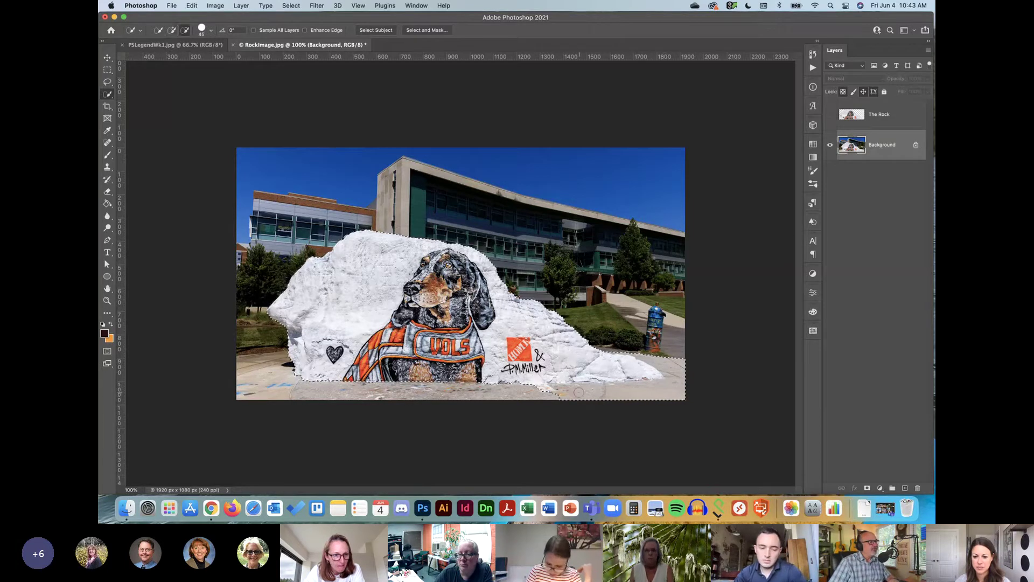
pyautogui.moveTo(592, 391); pyautogui.dragTo(574, 393)
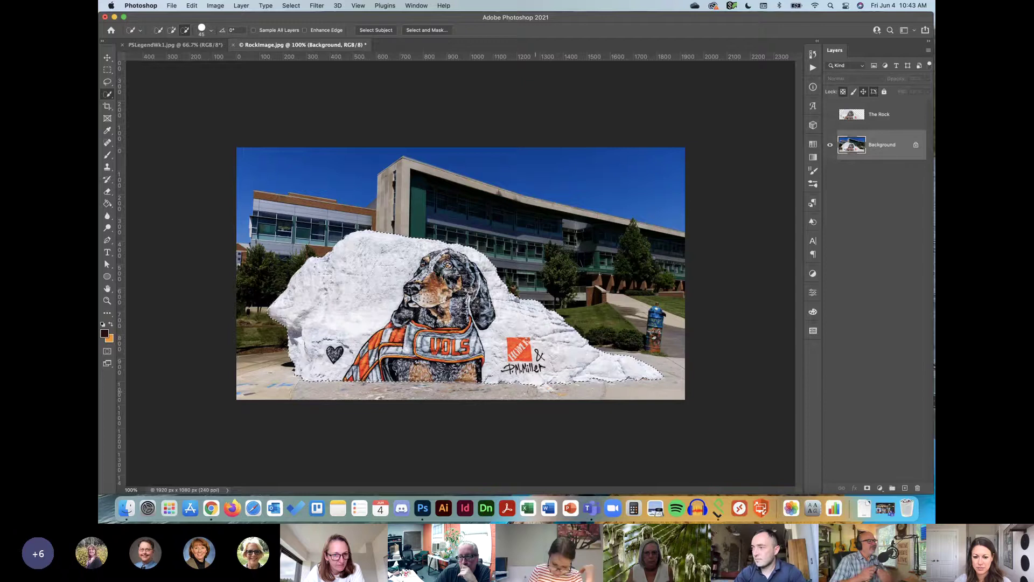
pyautogui.press('alt')
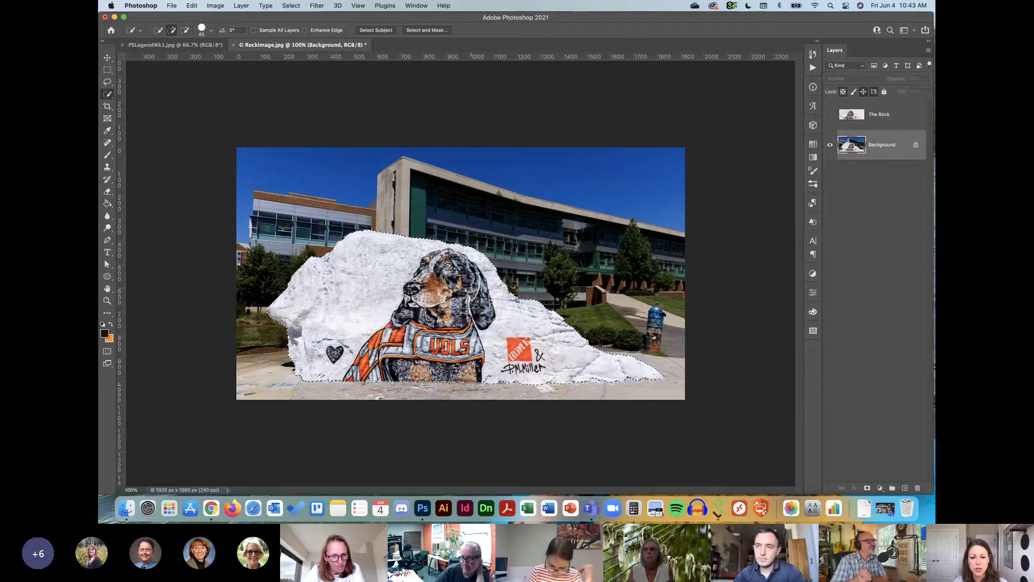
# Step: Extend the quick selection over the pavement and the walkway around the trash can beside the rock
pyautogui.click(666, 364)
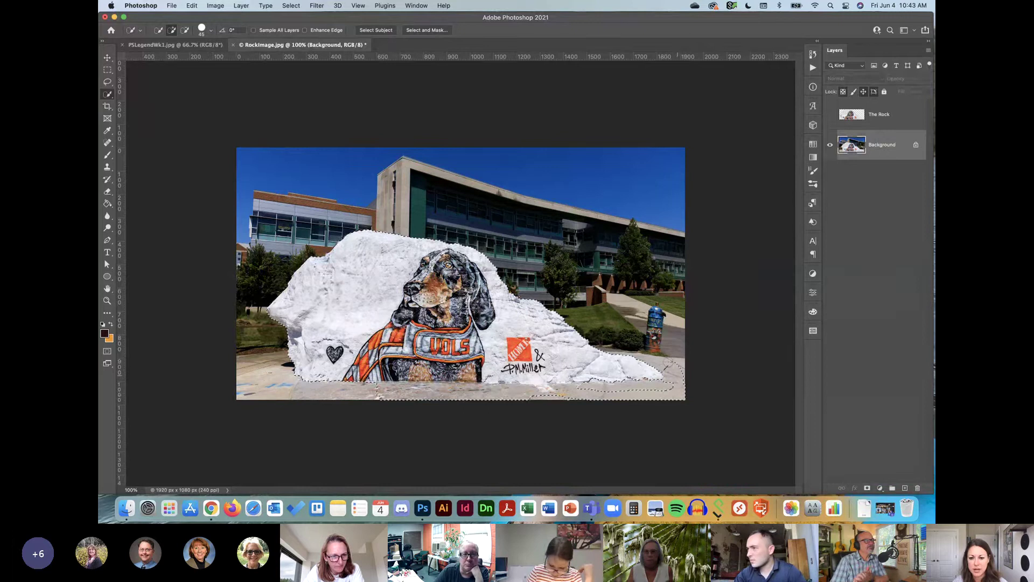
pyautogui.click(666, 363)
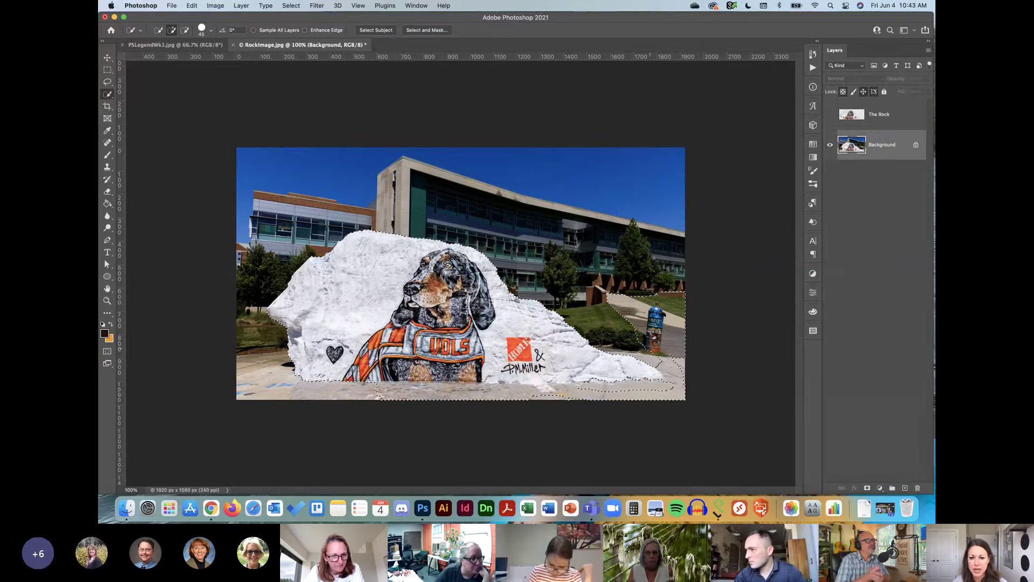
pyautogui.keyDown('alt'); pyautogui.click(666, 386); pyautogui.keyUp('alt')
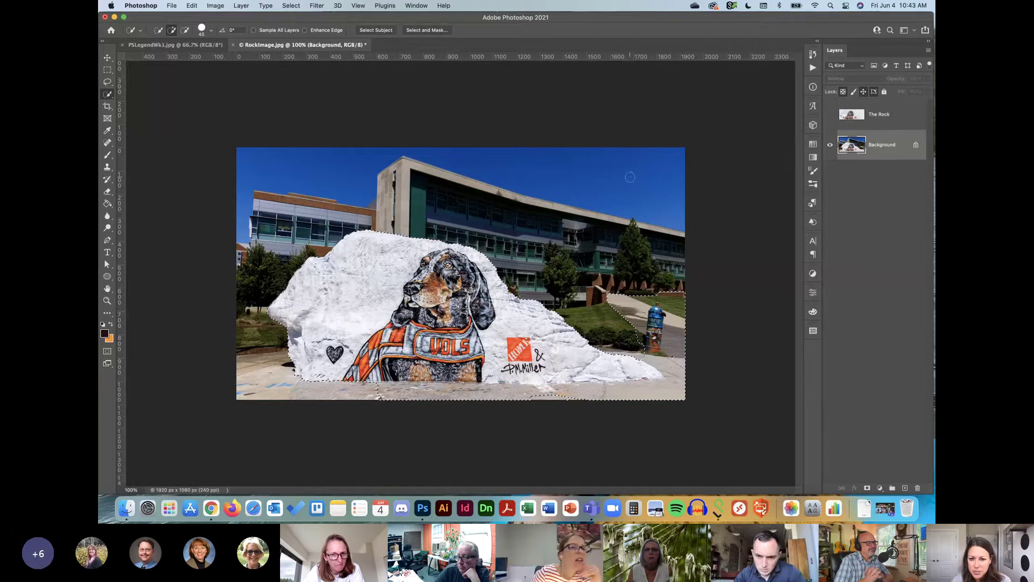
# Step: Subtract the walkway, trash can area and pavement from the quick selection so only the rock is selected
pyautogui.press('alt')
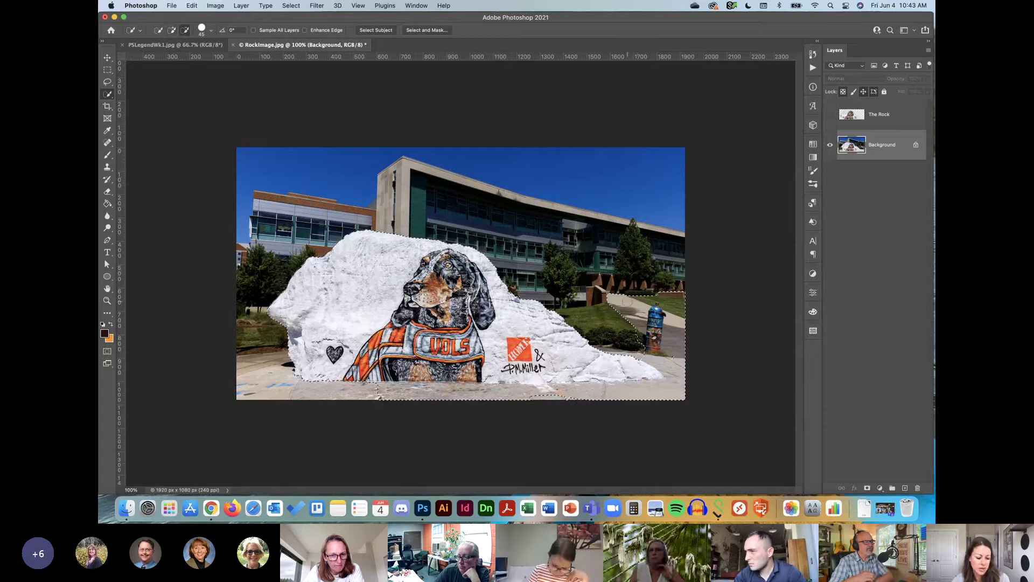
pyautogui.keyDown('alt'); pyautogui.click(625, 301); pyautogui.keyUp('alt')
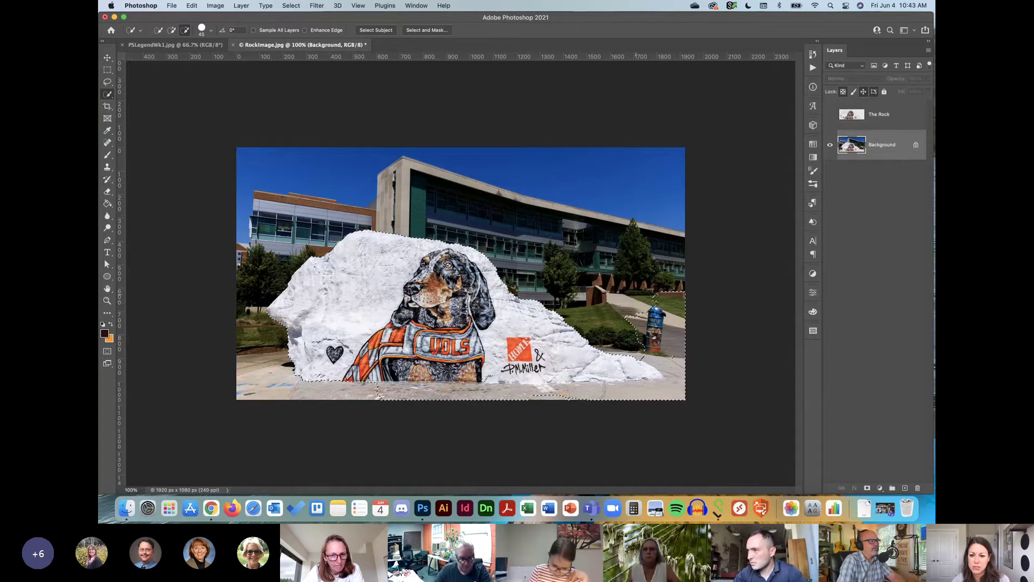
pyautogui.keyDown('alt'); pyautogui.click(666, 314); pyautogui.keyUp('alt')
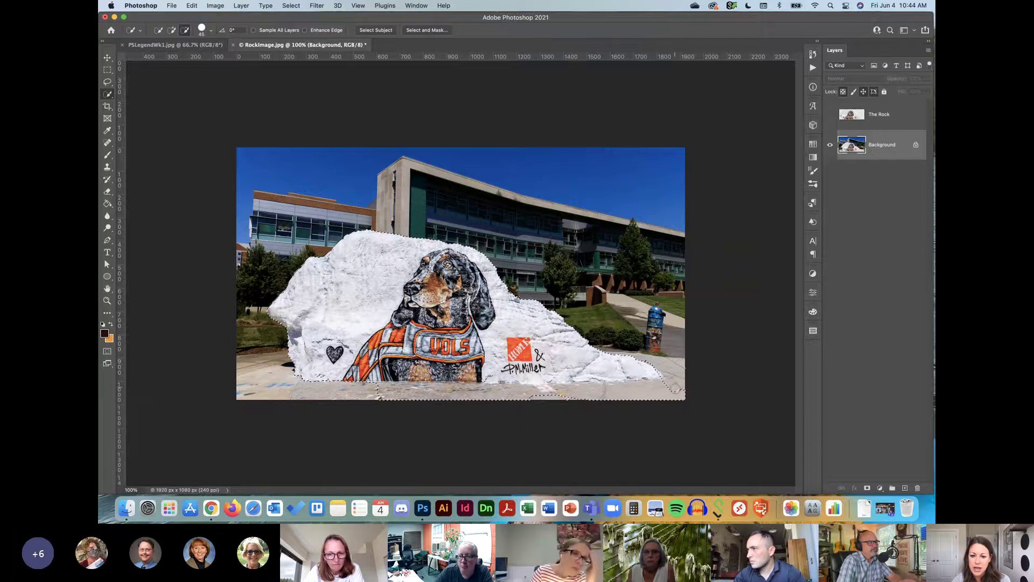
pyautogui.click(652, 390)
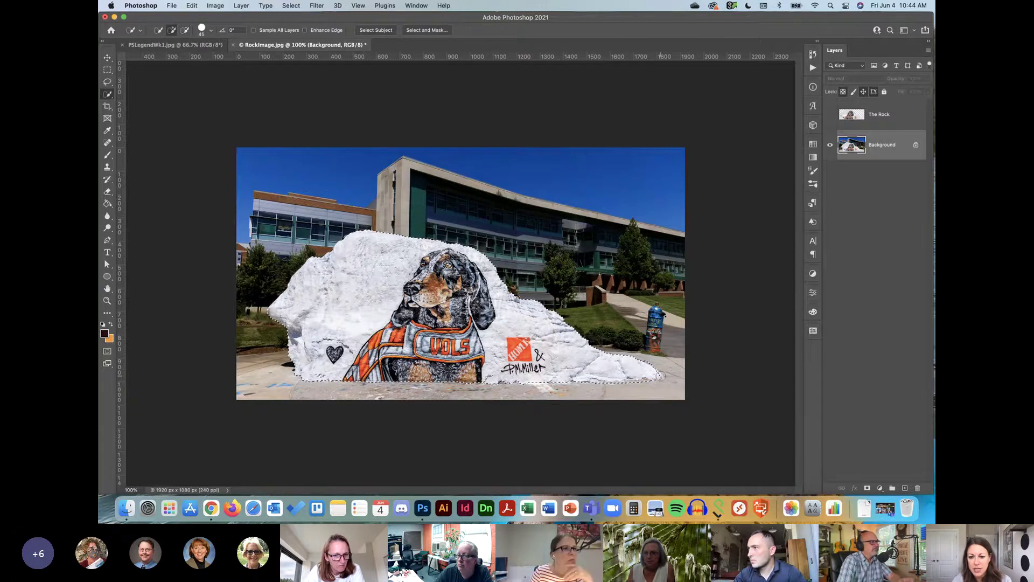
pyautogui.press('alt')
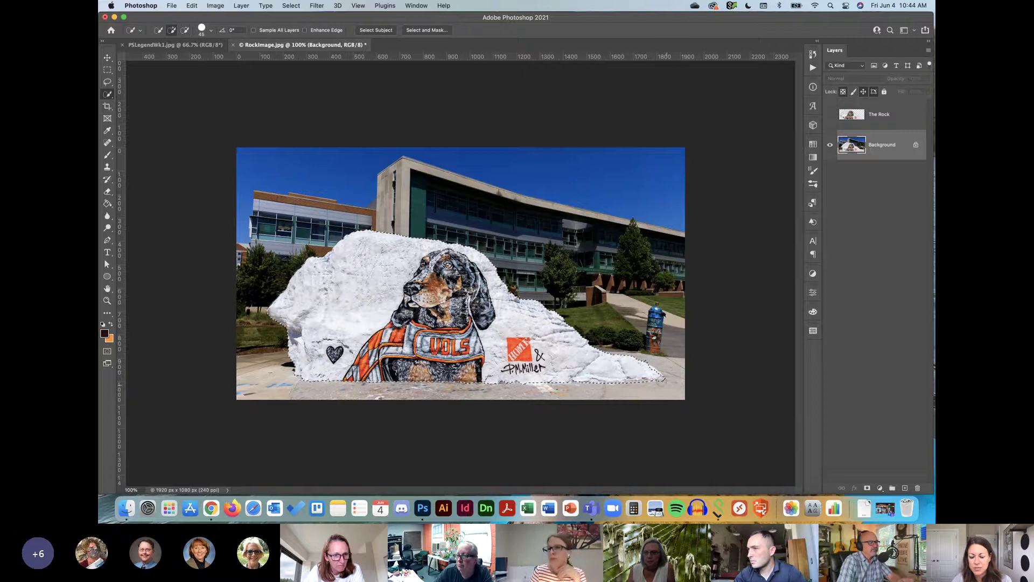
pyautogui.press('alt')
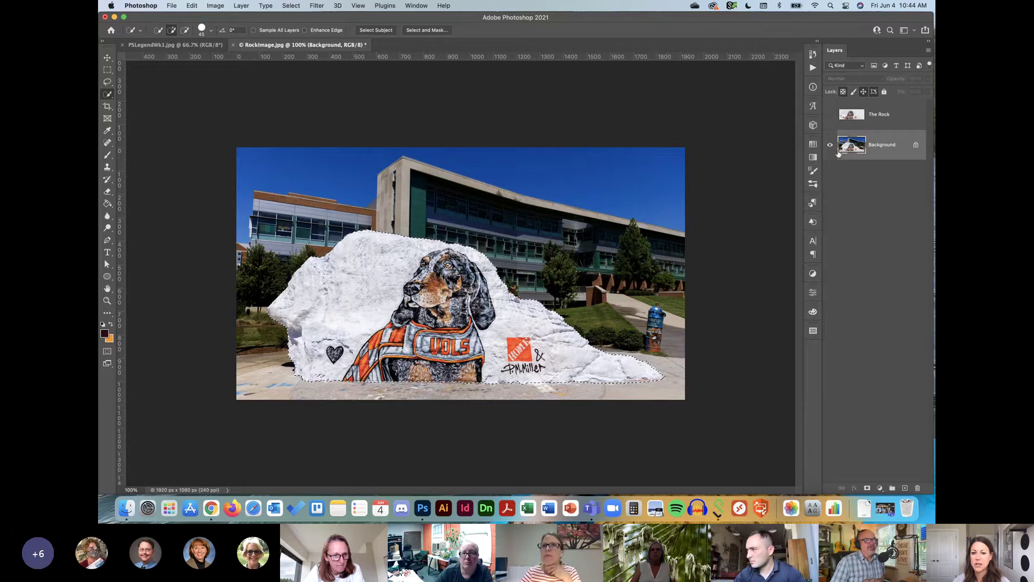
# Step: Clear the selection and display only The Rock layer, with the Background layer hidden
pyautogui.click(897, 119)
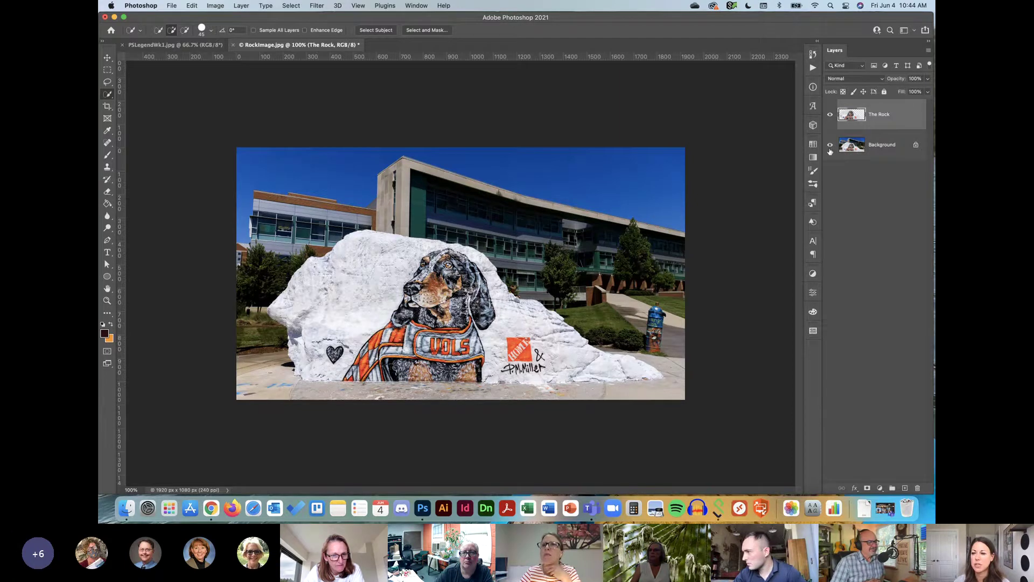
pyautogui.click(830, 147)
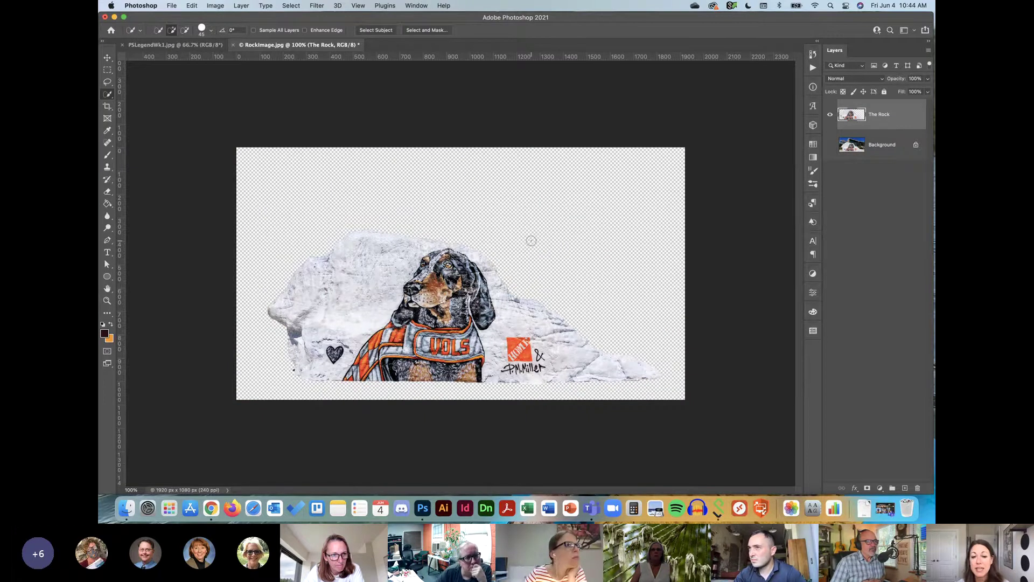
# Step: Show the Background layer and place Texas_PaloDuroCanyon.jpeg from the Week 1 folder into the RockImage.jpg document
pyautogui.click(830, 145)
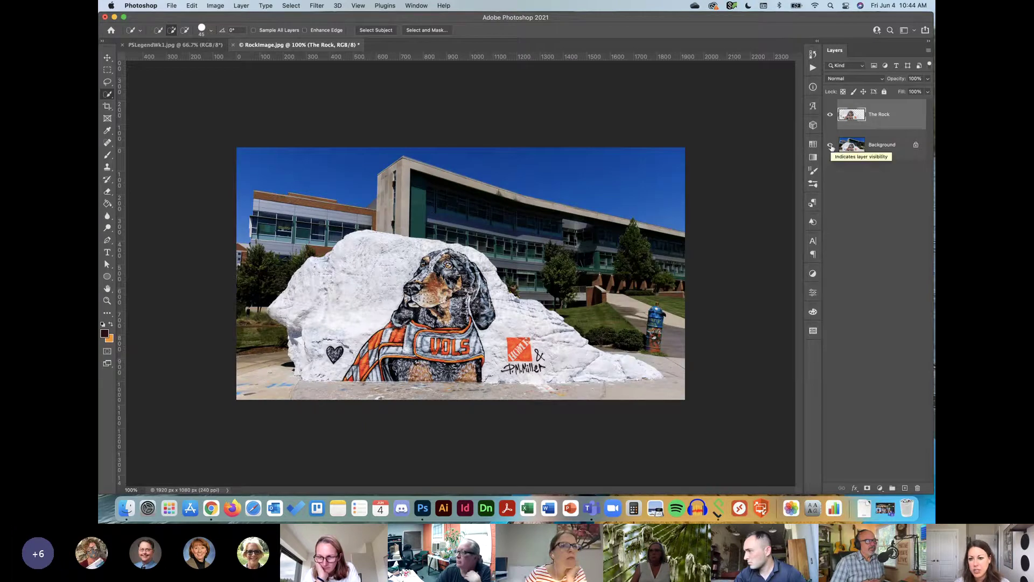
pyautogui.click(124, 516)
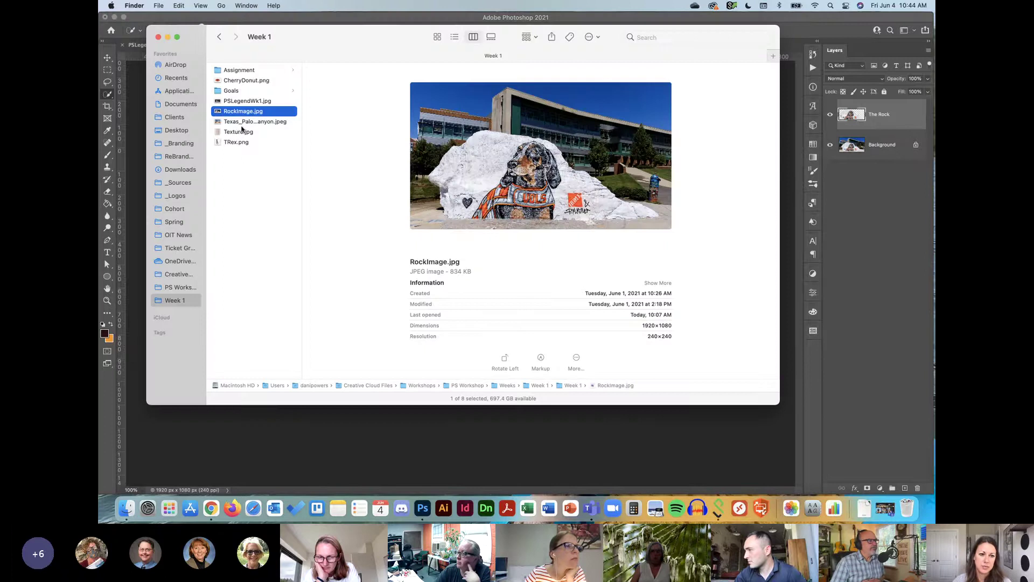
pyautogui.click(264, 122)
pyautogui.moveTo(273, 125); pyautogui.dragTo(573, 458)
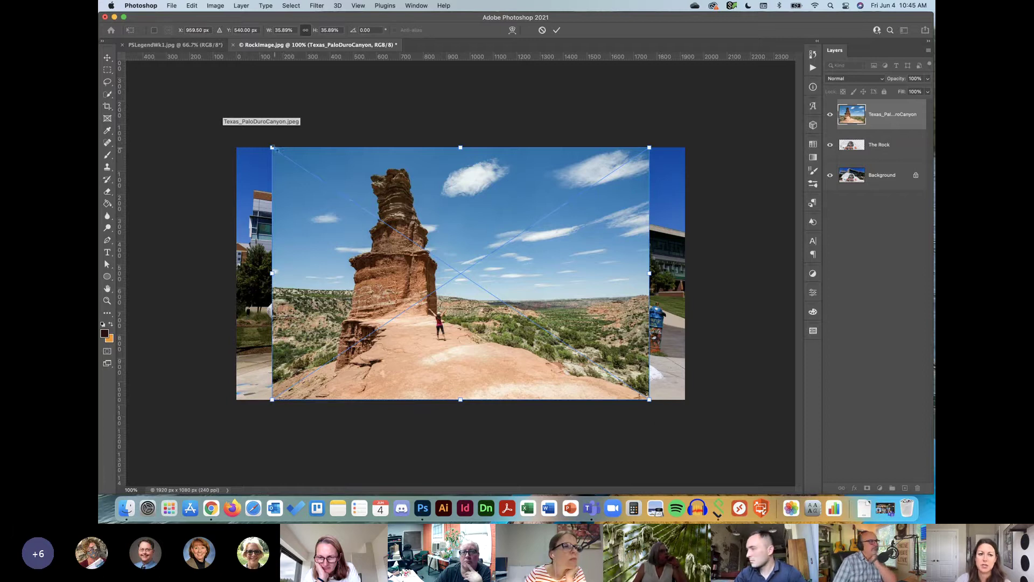
# Step: Enlarge the placed canyon photo proportionally until it covers the whole canvas, shift it slightly down and commit the placement
pyautogui.moveTo(274, 149); pyautogui.dragTo(236, 123)
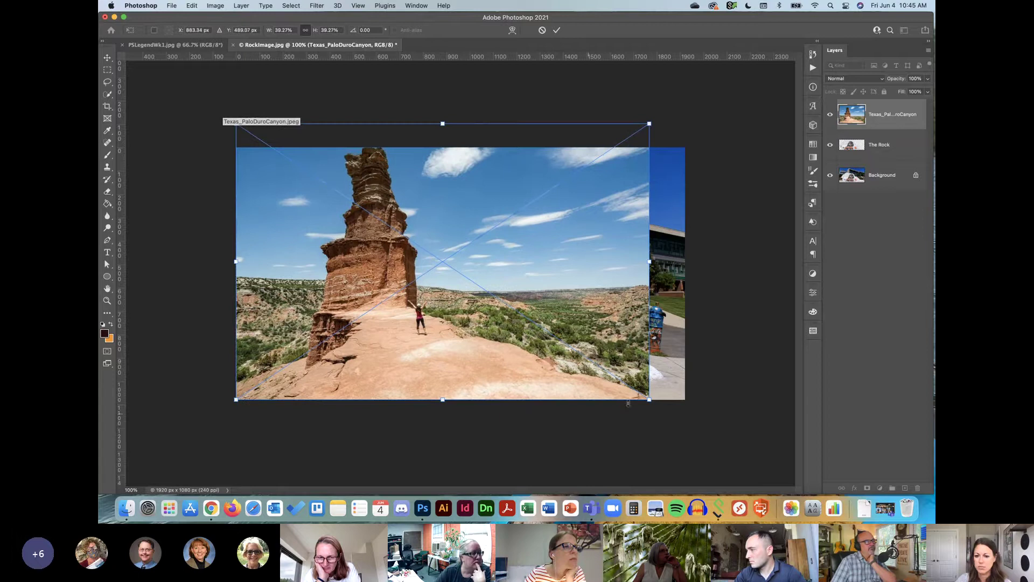
pyautogui.moveTo(650, 401); pyautogui.dragTo(685, 424)
pyautogui.moveTo(618, 227)
pyautogui.mouseDown()
pyautogui.moveTo(620, 252)
pyautogui.moveTo(617, 242)
pyautogui.mouseUp()
pyautogui.moveTo(686, 443); pyautogui.dragTo(689, 445)
pyautogui.press('Return')
pyautogui.press('w')
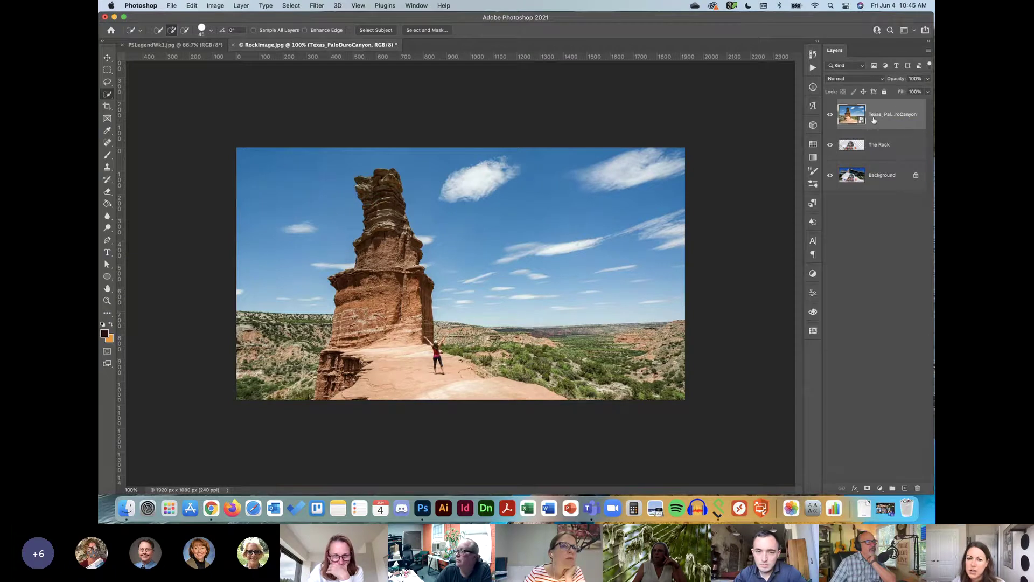
# Step: Move the canyon photo layer below The Rock layer and hide the Background layer
pyautogui.moveTo(907, 123); pyautogui.dragTo(910, 163)
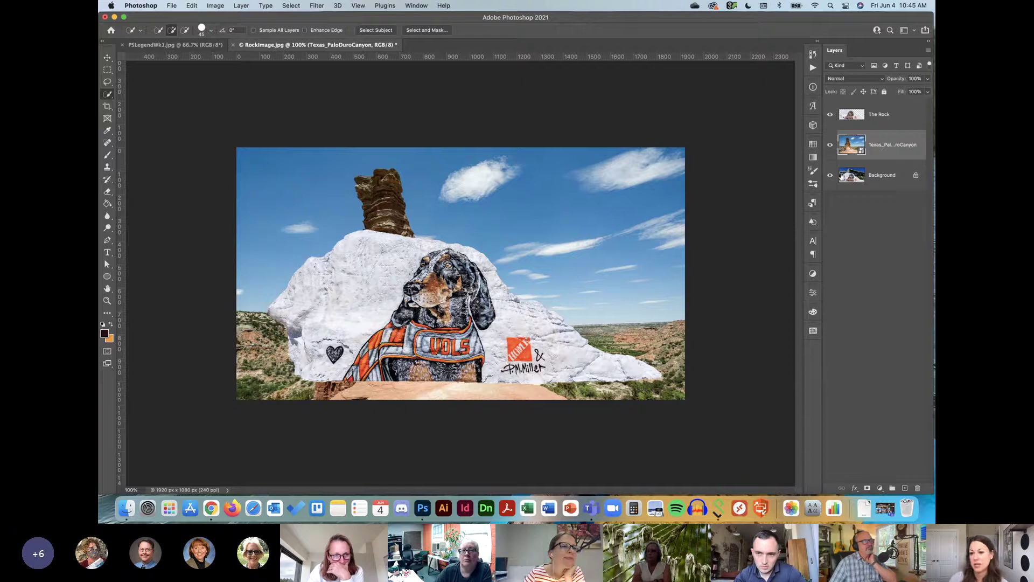
pyautogui.click(830, 177)
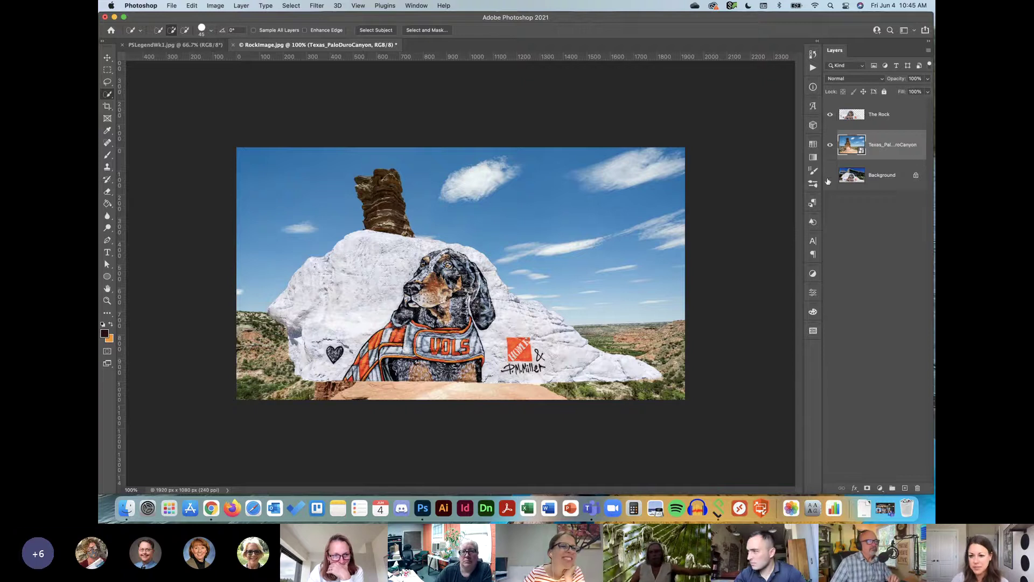
pyautogui.click(894, 125)
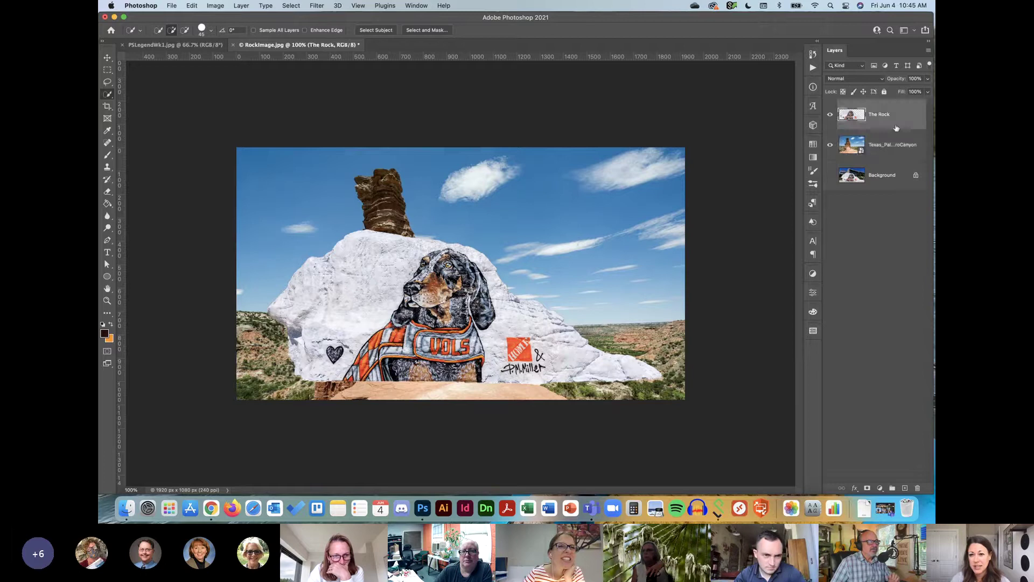
pyautogui.click(901, 148)
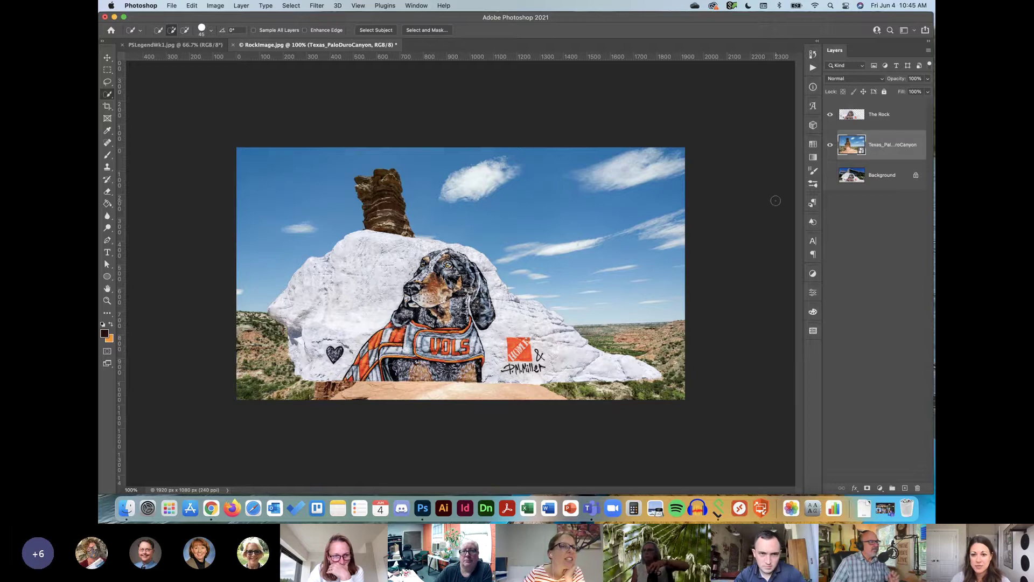
pyautogui.click(592, 509)
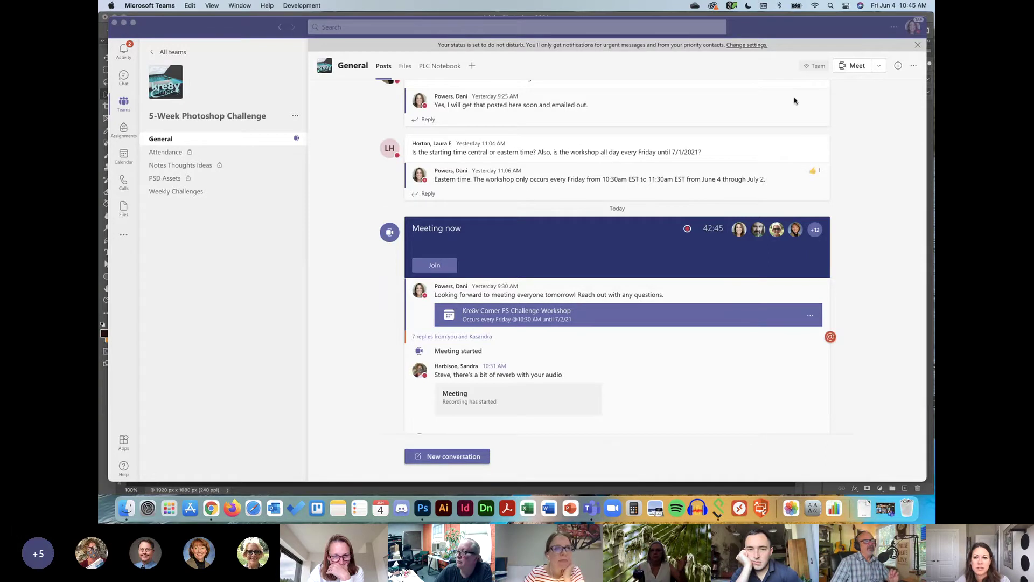
pyautogui.hotkey('ctrl', 'Up')
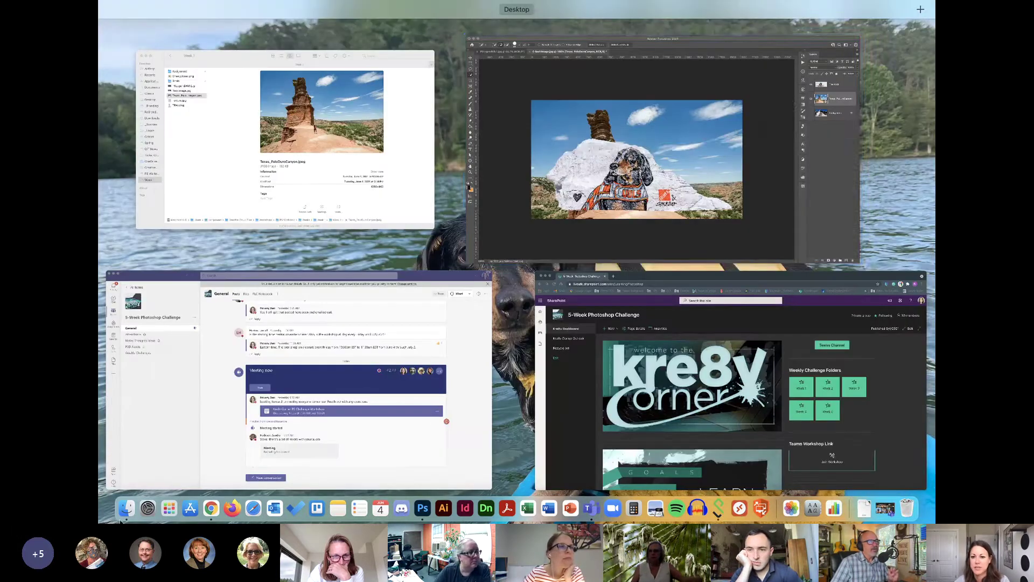
pyautogui.click(410, 431)
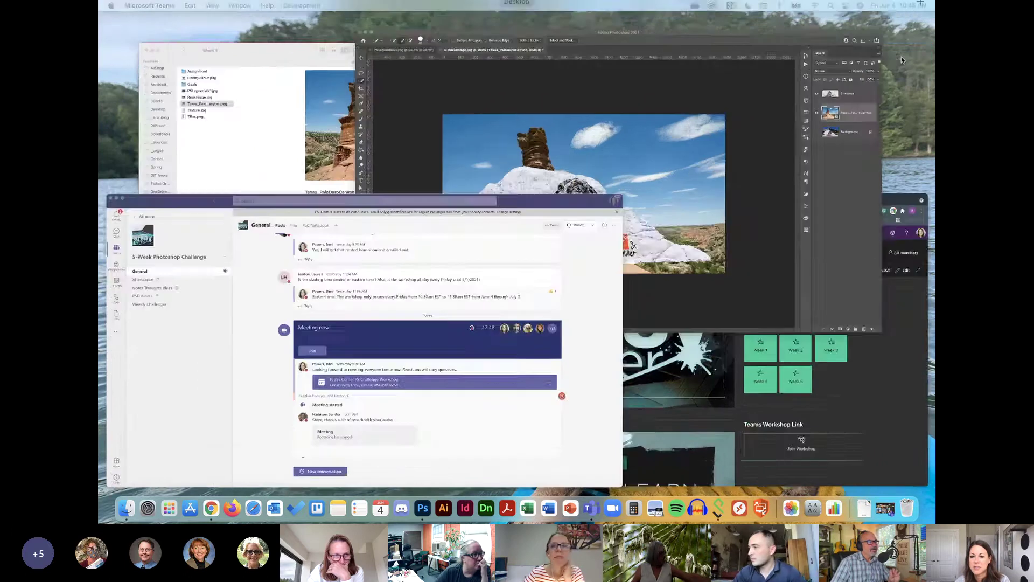
pyautogui.click(422, 508)
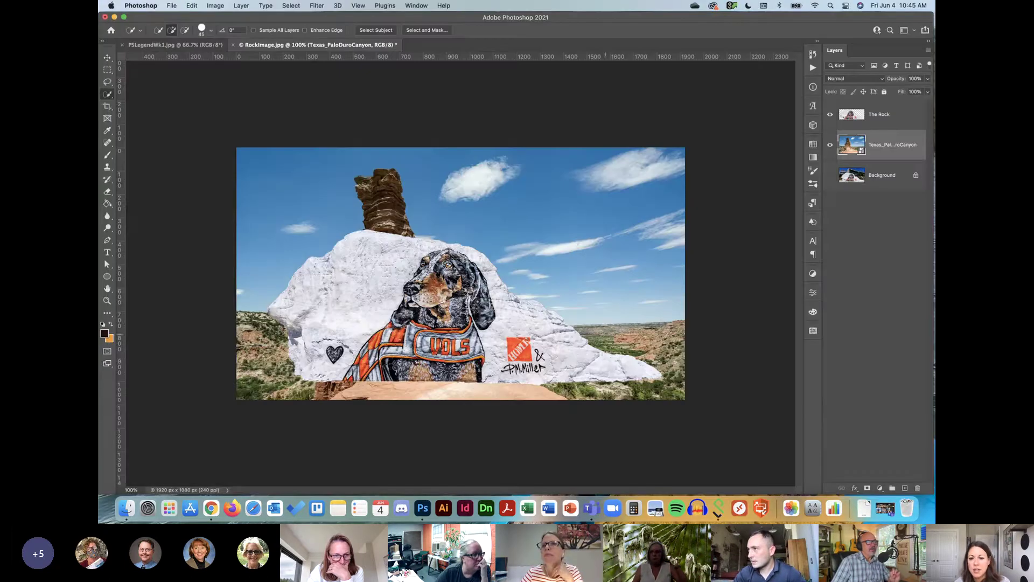
# Step: Scale The Rock layer proportionally to about 48.5% and position it on the ledge at the foot of the canyon tower
pyautogui.click(900, 119)
pyautogui.press('v')
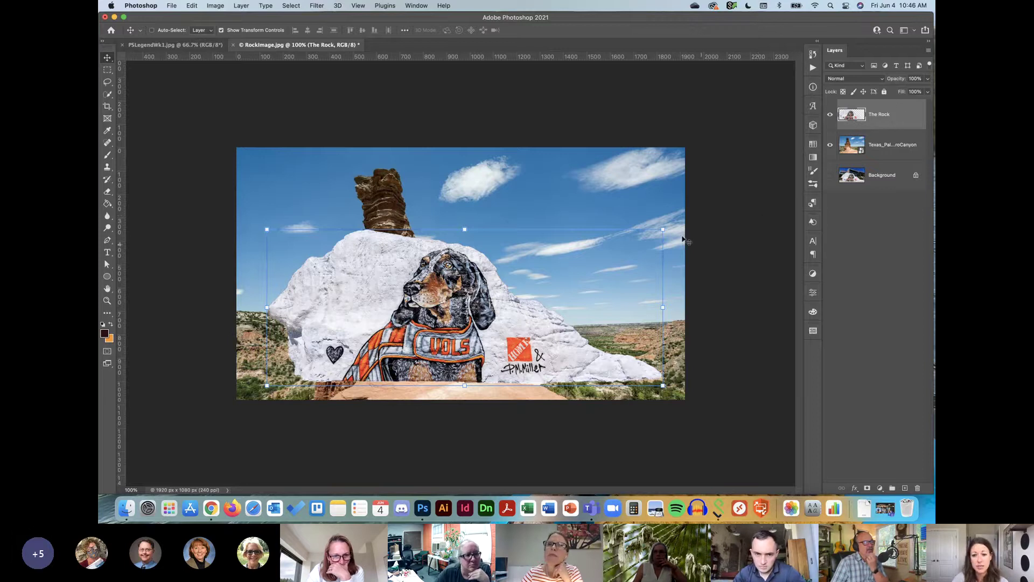
pyautogui.moveTo(662, 228); pyautogui.dragTo(467, 307)
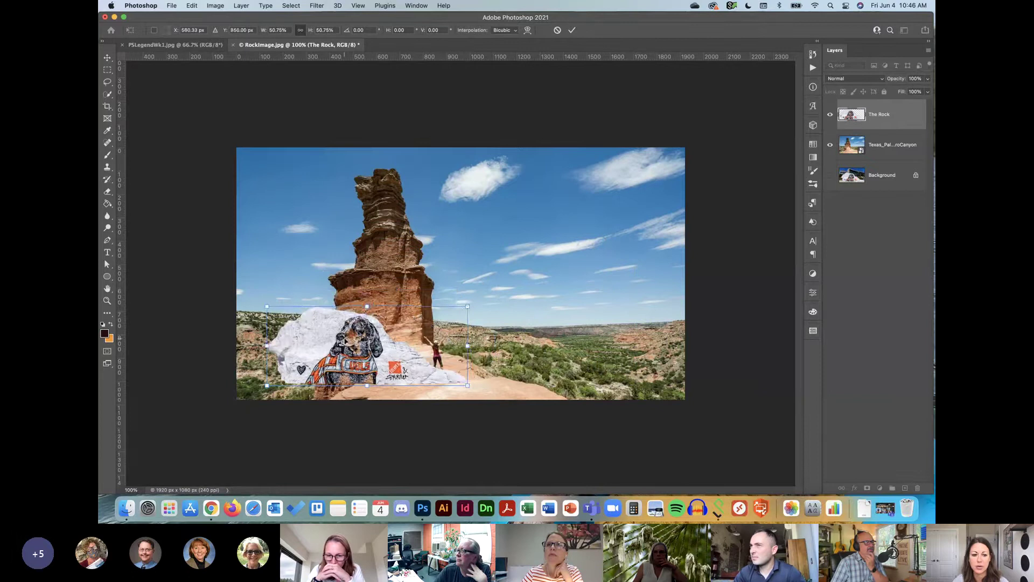
pyautogui.moveTo(349, 322); pyautogui.dragTo(425, 331)
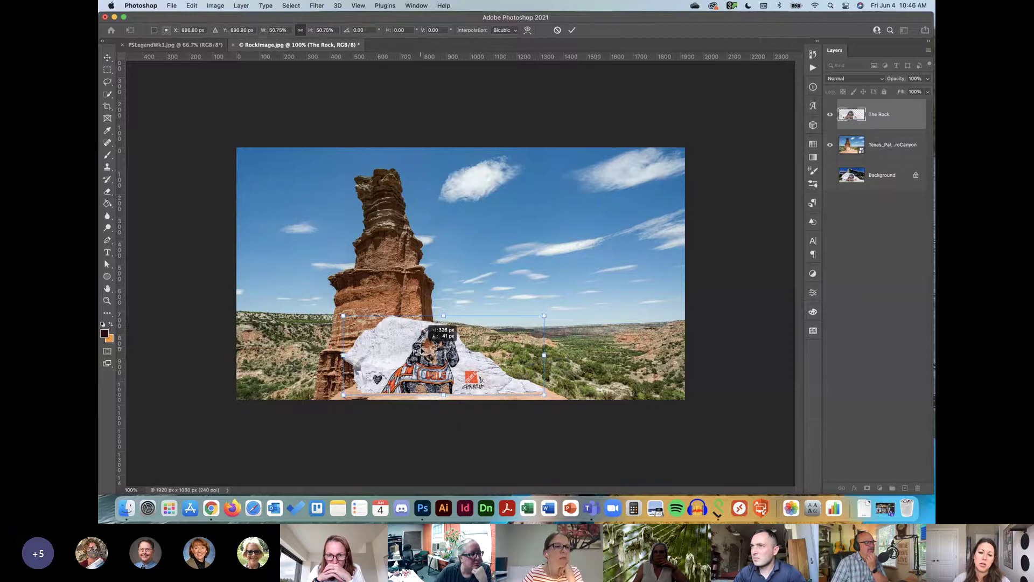
pyautogui.moveTo(544, 315); pyautogui.dragTo(535, 319)
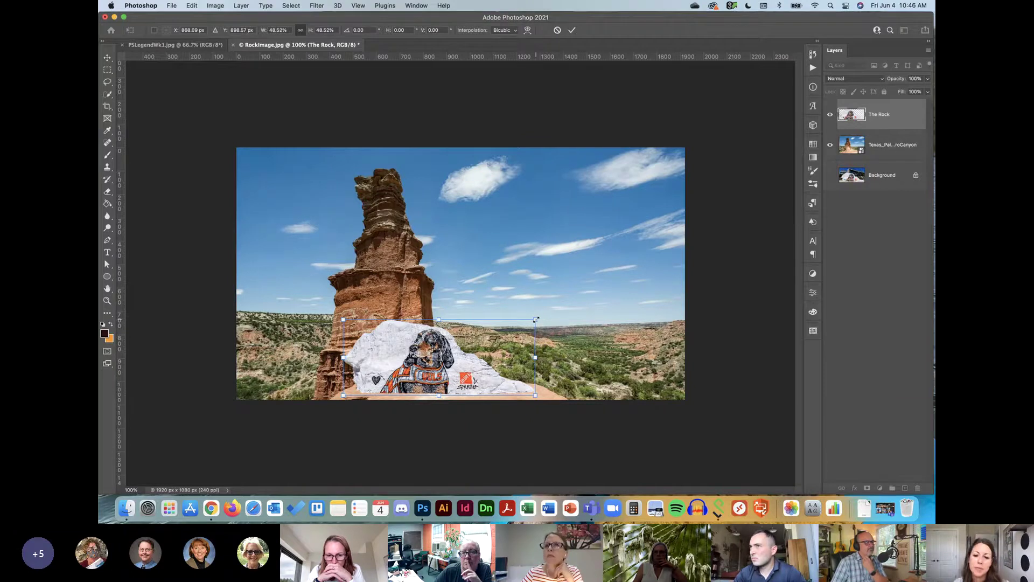
pyautogui.press('Return')
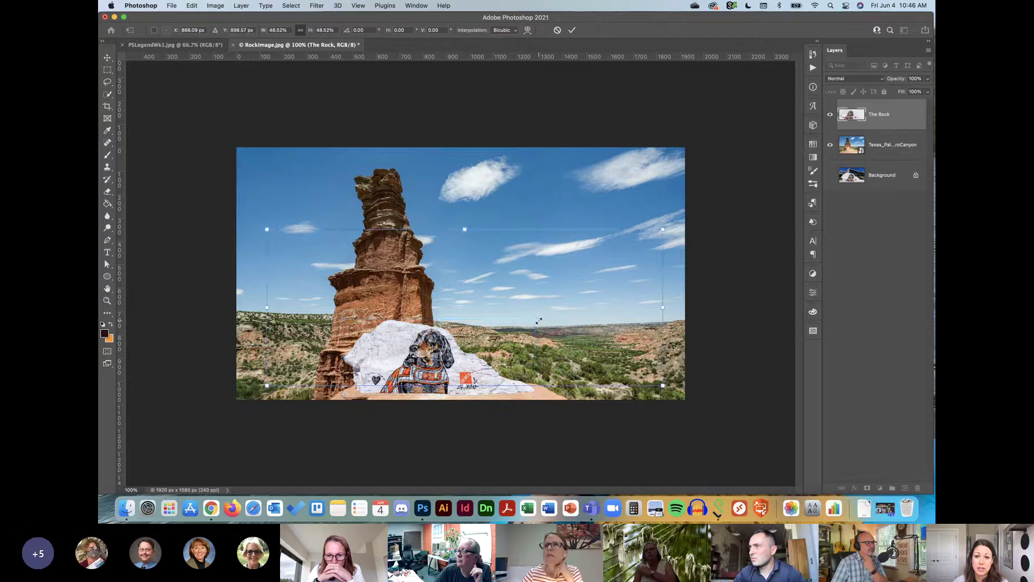
# Step: Reposition the scaled rock on the ledge in front of the canyon tower and deselect its layer
pyautogui.click(722, 277)
pyautogui.press('super+z')
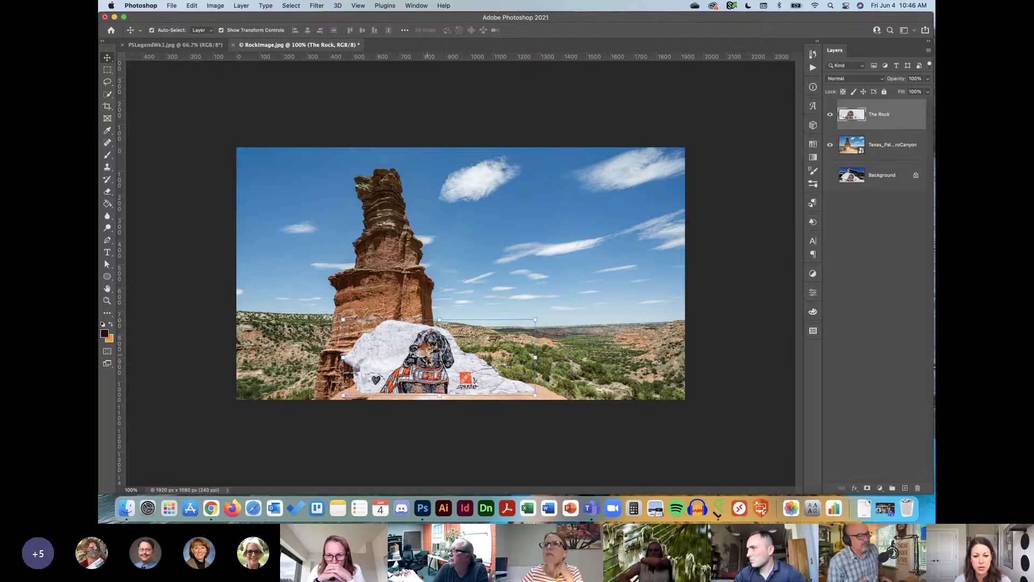
pyautogui.press('super+z')
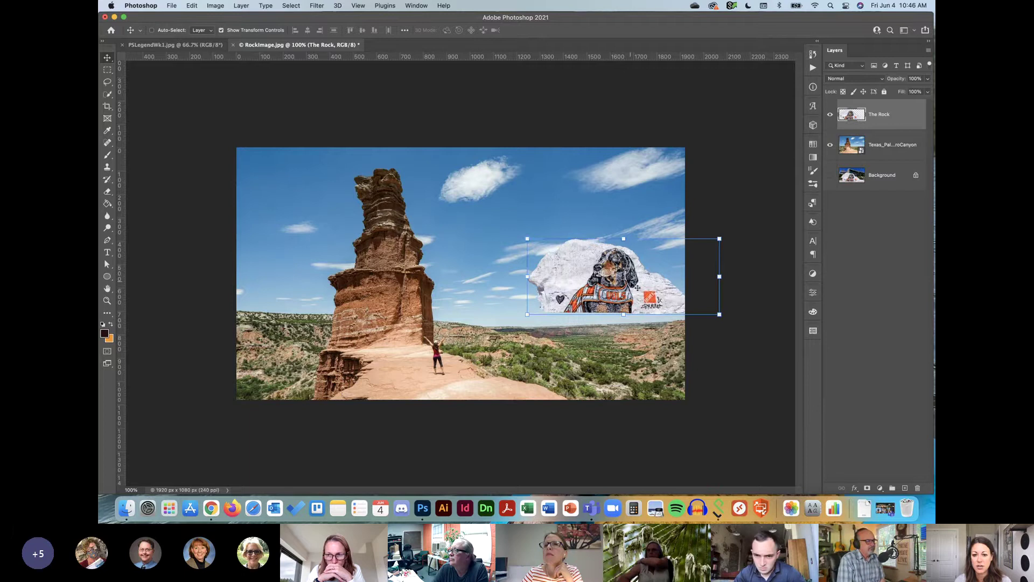
pyautogui.moveTo(622, 260); pyautogui.dragTo(457, 342)
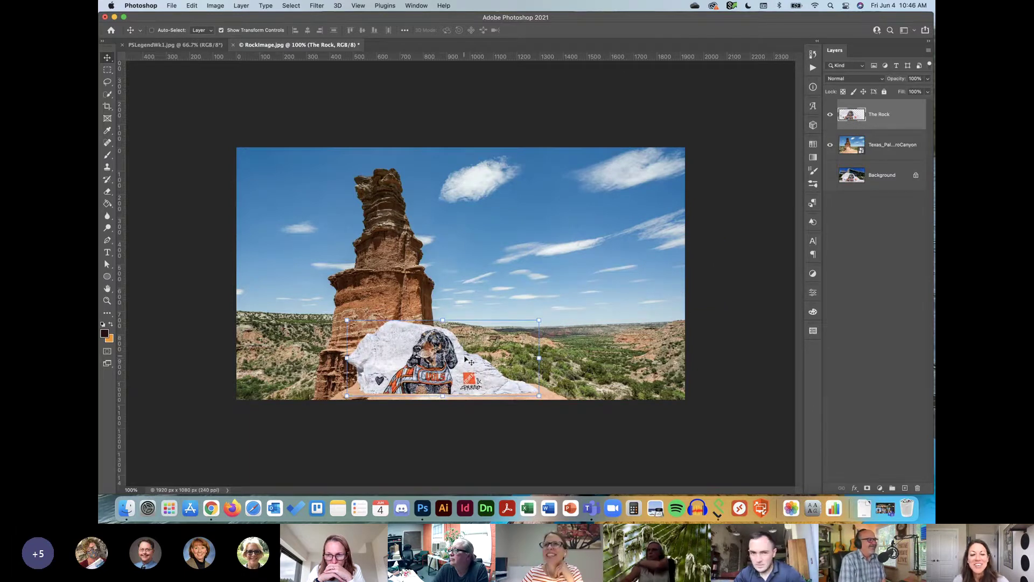
pyautogui.click(748, 233)
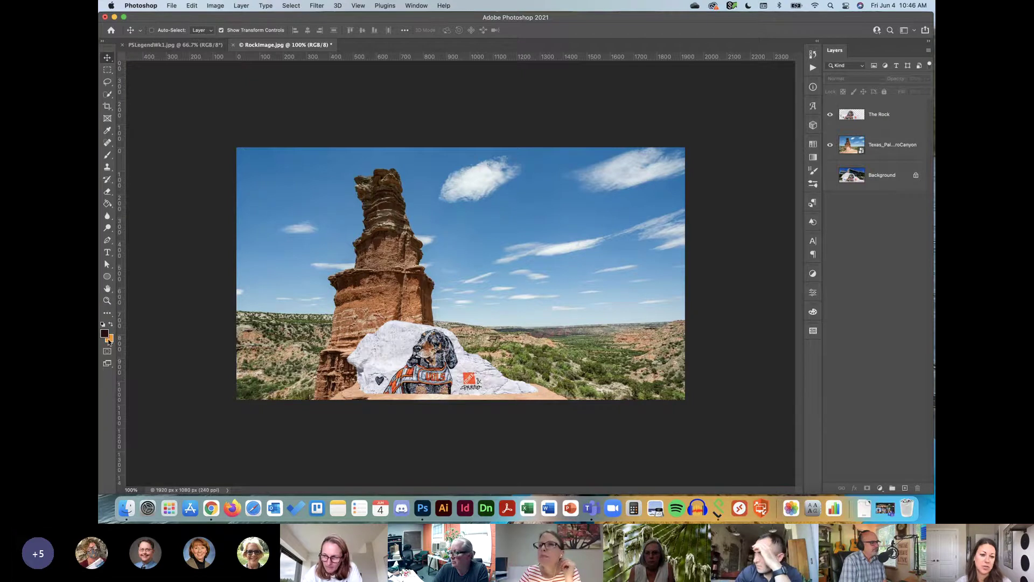
# Step: Place Texture.jpg from the Week 1 folder into the composite, rotate it -90° and commit the placement
pyautogui.click(126, 507)
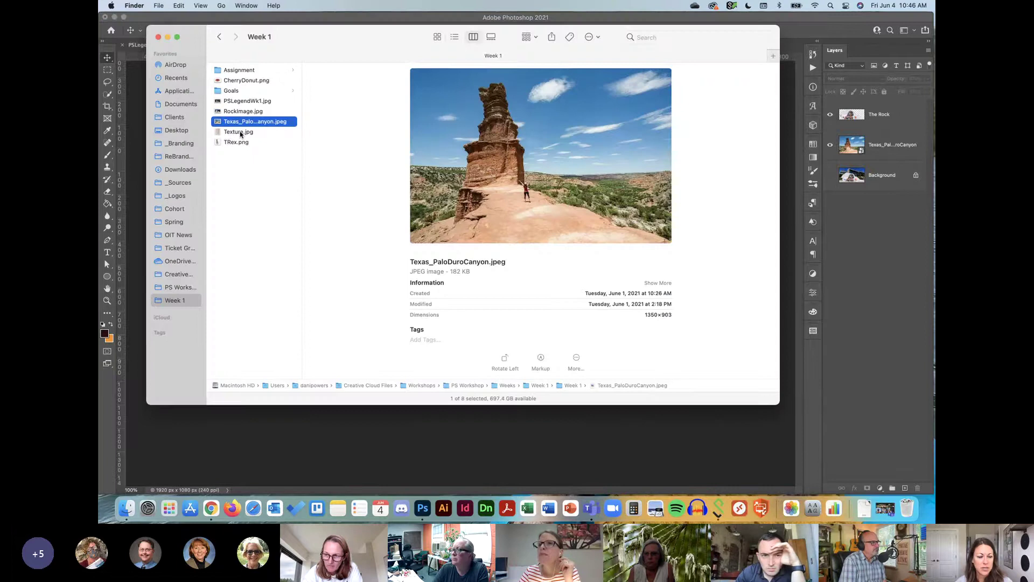
pyautogui.click(240, 133)
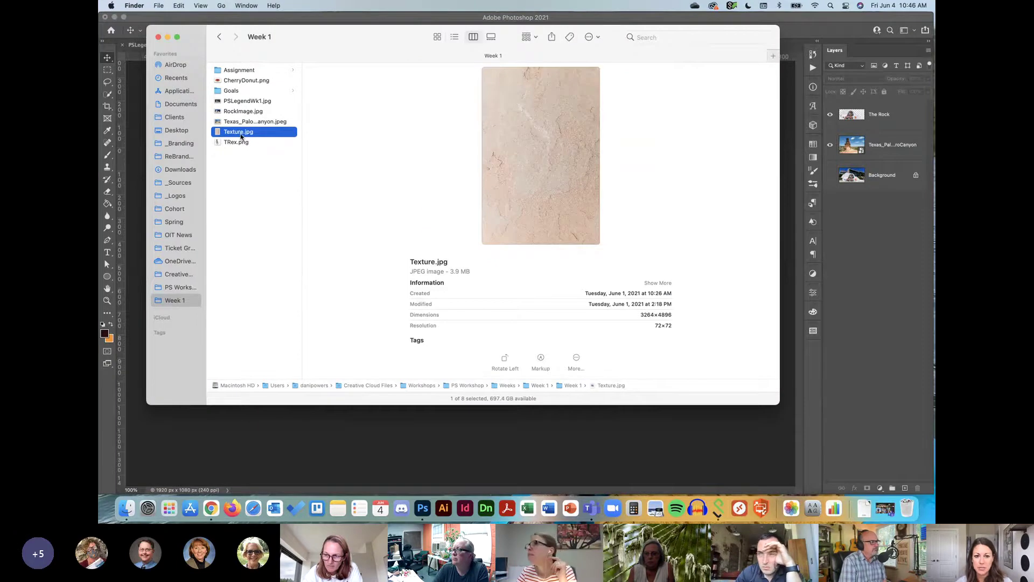
pyautogui.moveTo(233, 136); pyautogui.dragTo(392, 452)
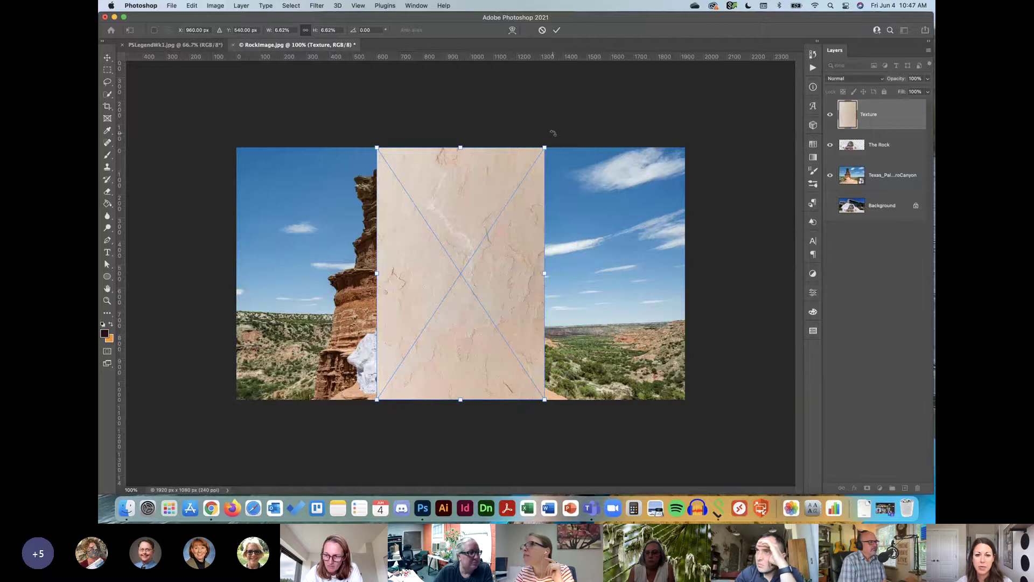
pyautogui.moveTo(518, 123); pyautogui.dragTo(345, 207)
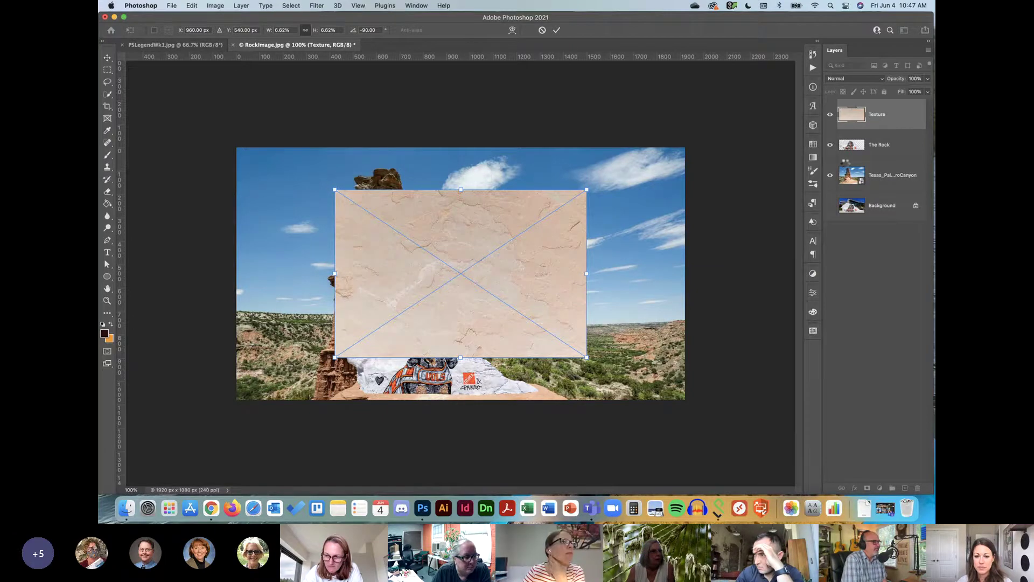
pyautogui.press('Return')
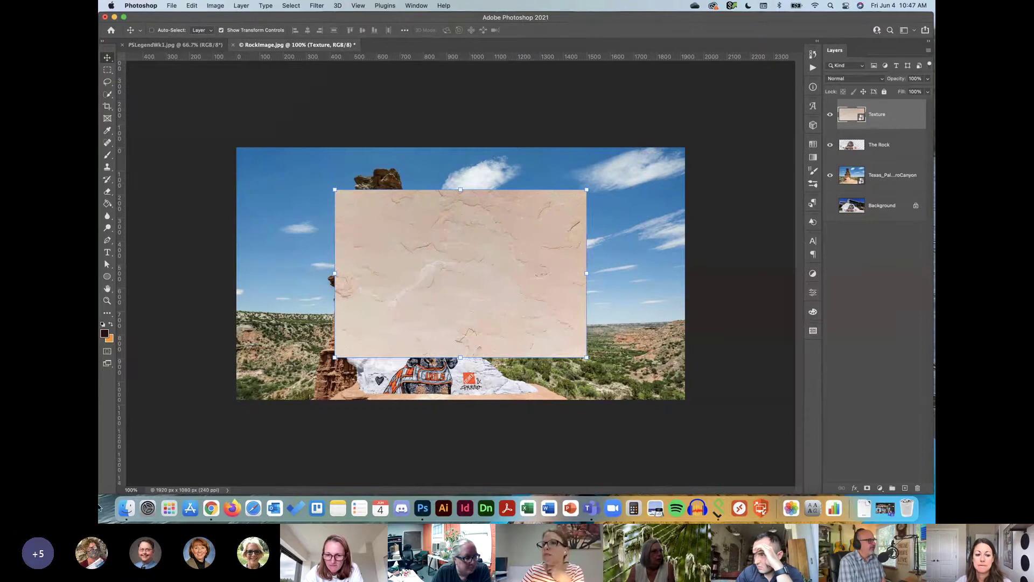
# Step: Open Texture.jpg as a separate document, copy its layer into the RockImage.jpg document and undo the copy
pyautogui.click(122, 513)
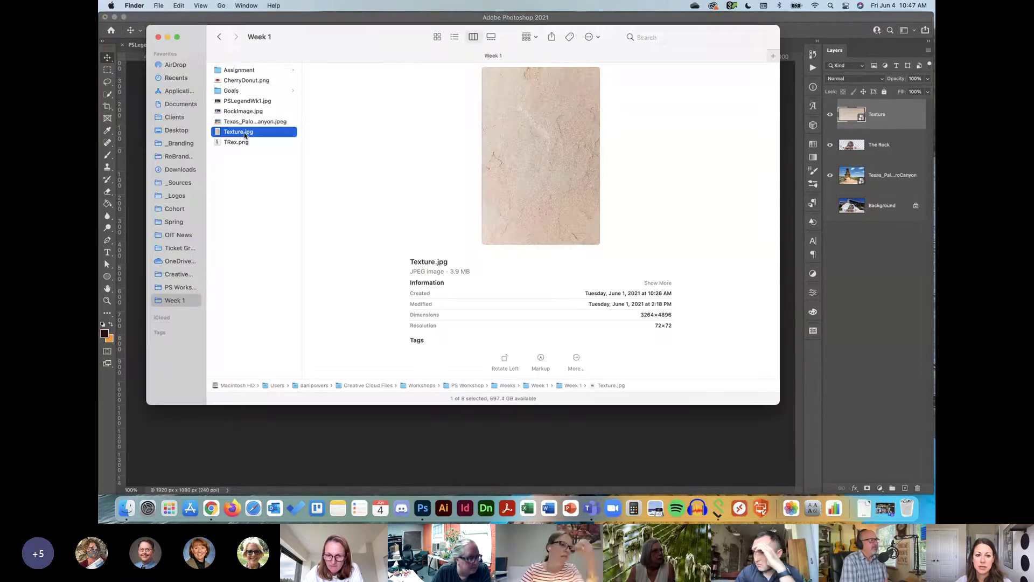
pyautogui.moveTo(539, 215); pyautogui.dragTo(424, 512)
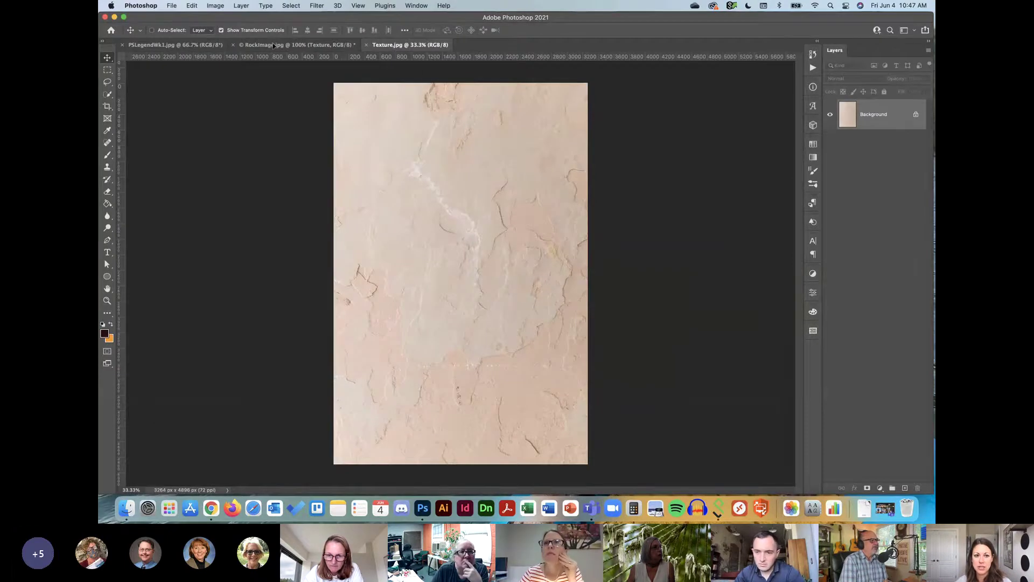
pyautogui.moveTo(273, 45); pyautogui.dragTo(417, 186)
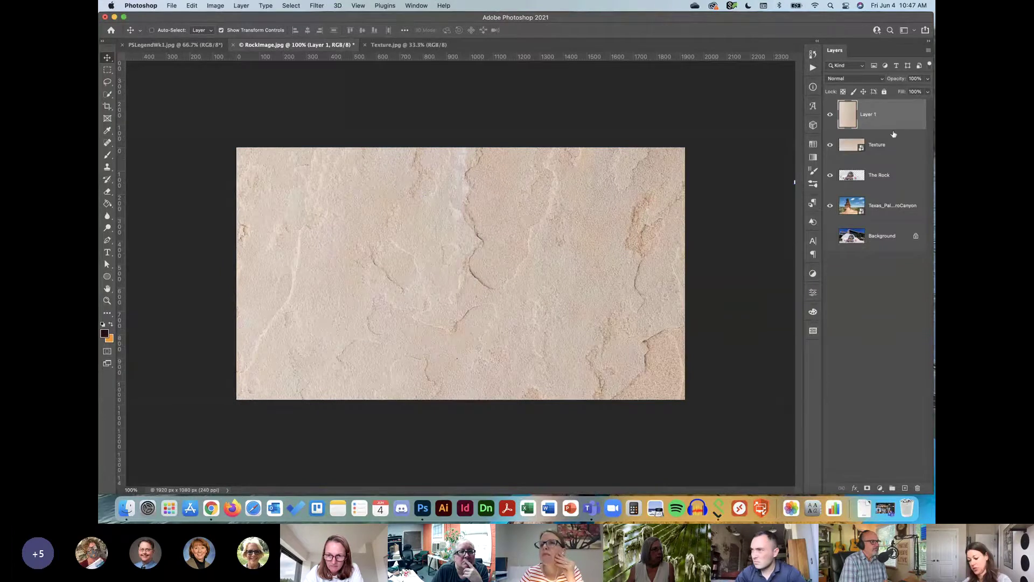
pyautogui.press('super+z')
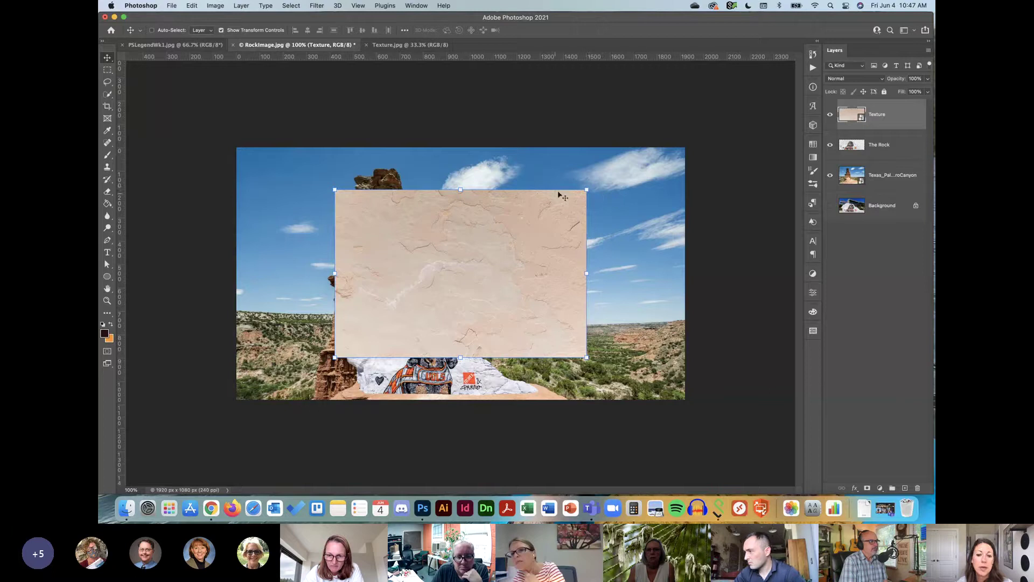
# Step: Clip the Texture layer to The Rock layer with a clipping mask and move the texture so it covers the rock
pyautogui.moveTo(588, 240); pyautogui.dragTo(659, 211)
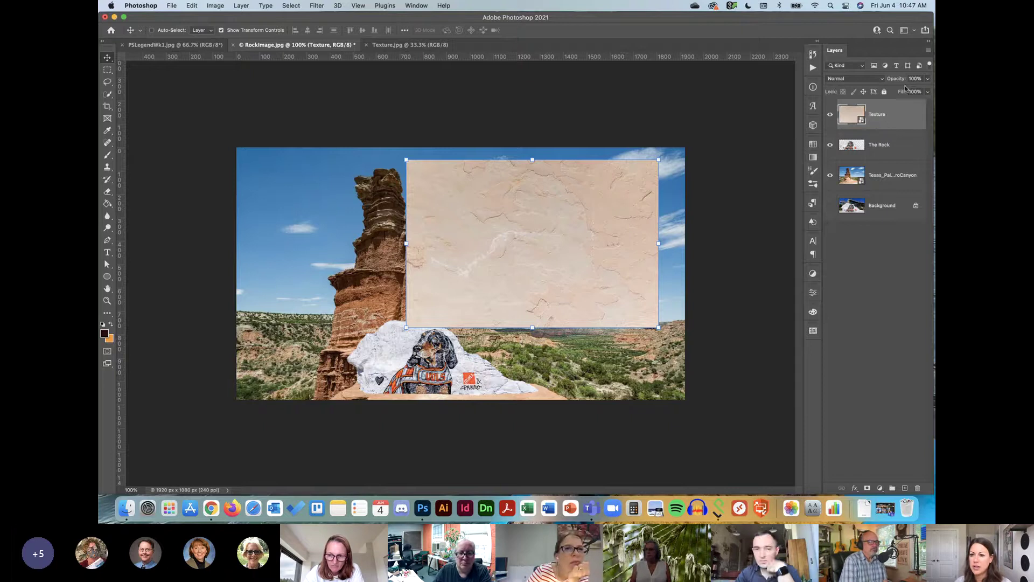
pyautogui.rightClick(905, 119)
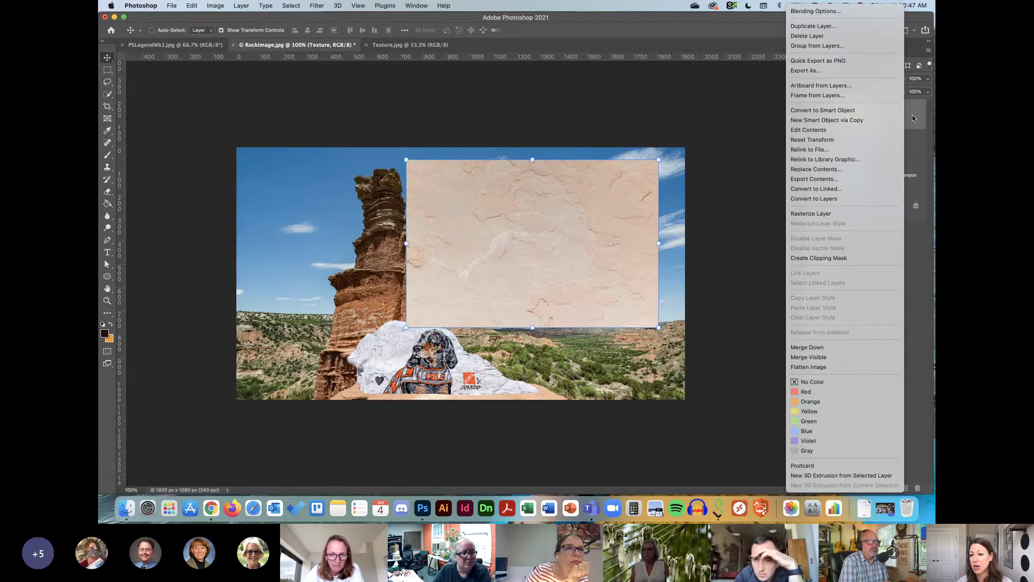
pyautogui.click(844, 258)
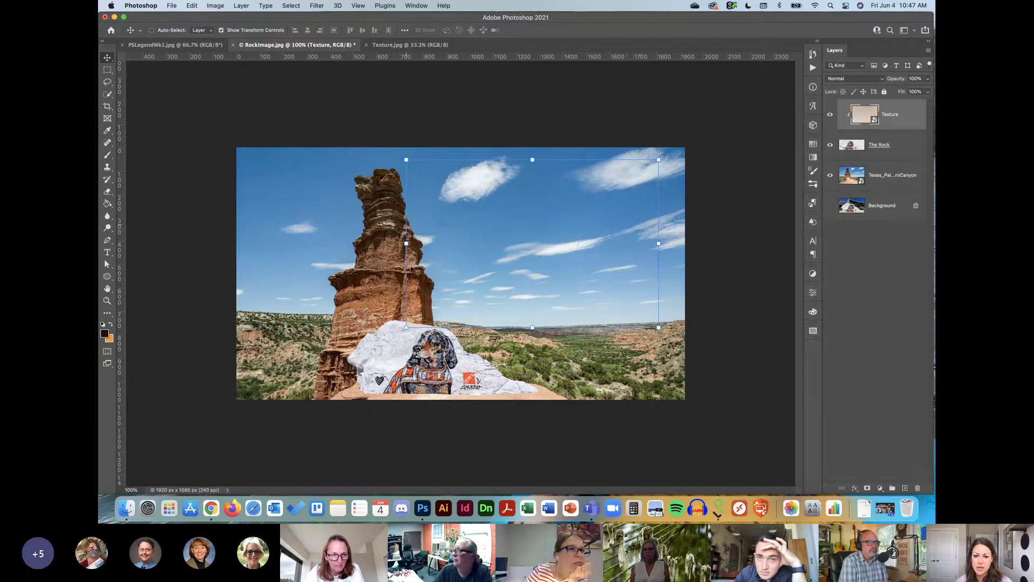
pyautogui.moveTo(646, 223); pyautogui.dragTo(534, 309)
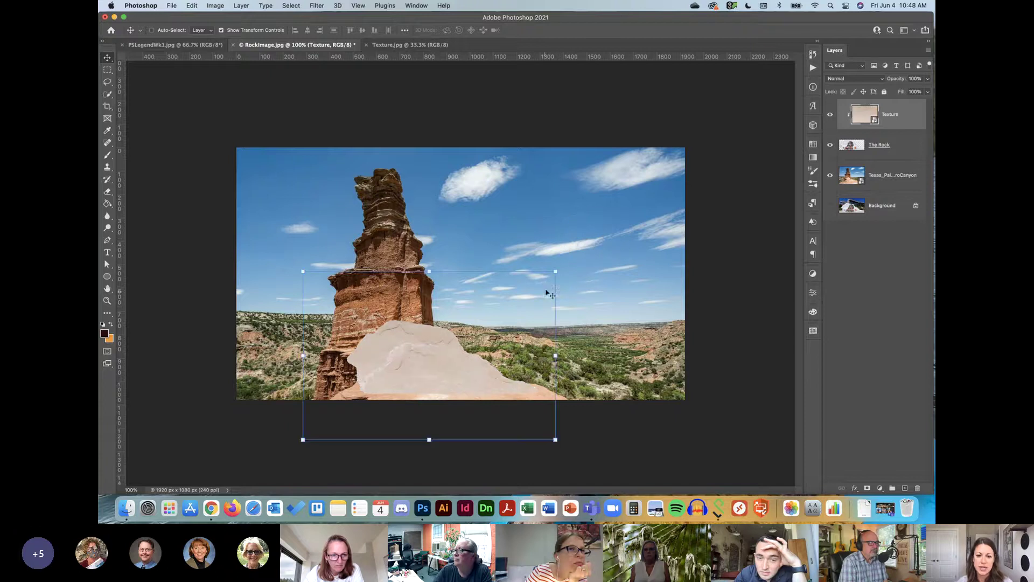
# Step: Enlarge the clipped Texture layer from its upper corner so it spans more of the canvas around the rock
pyautogui.moveTo(556, 270); pyautogui.dragTo(630, 218)
pyautogui.press('Return')
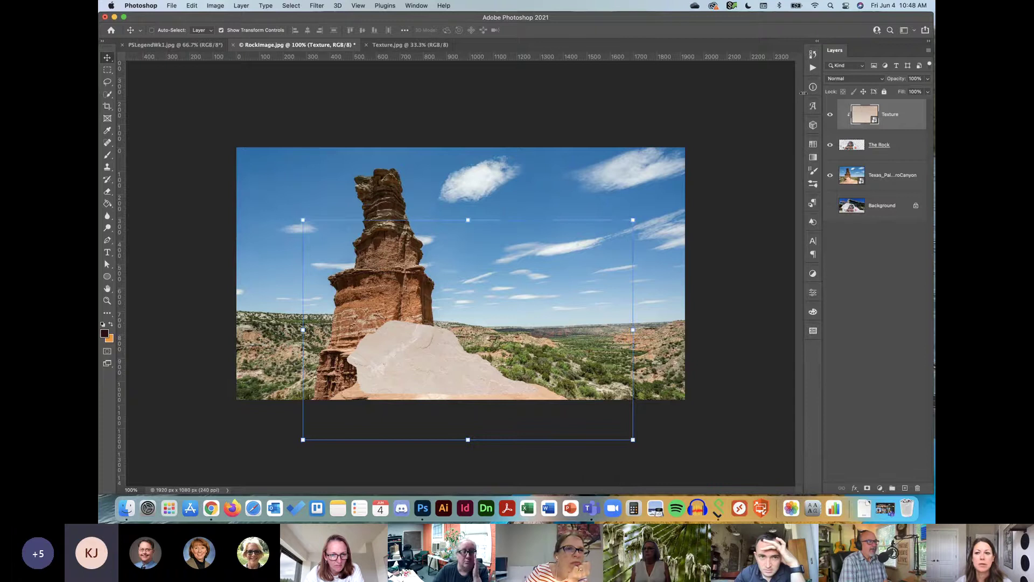
# Step: Step RockImage.jpg back through its history to the original Open state
pyautogui.click(814, 55)
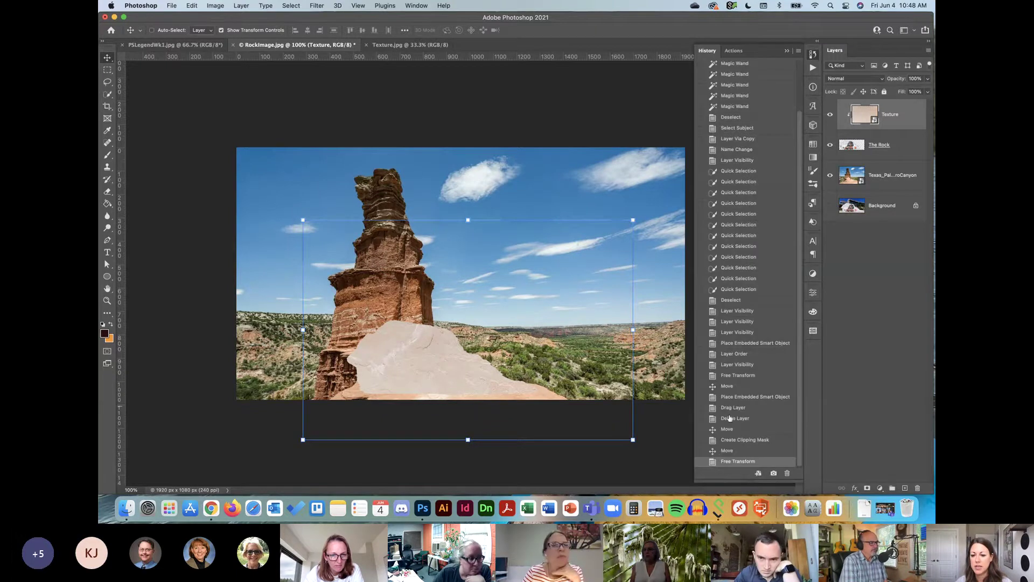
pyautogui.click(746, 181)
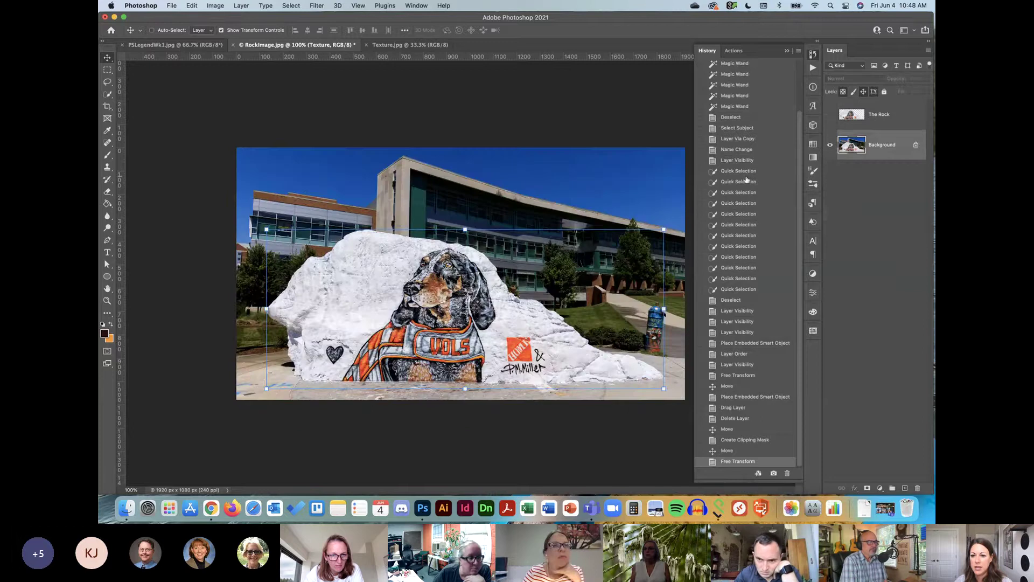
pyautogui.click(749, 160)
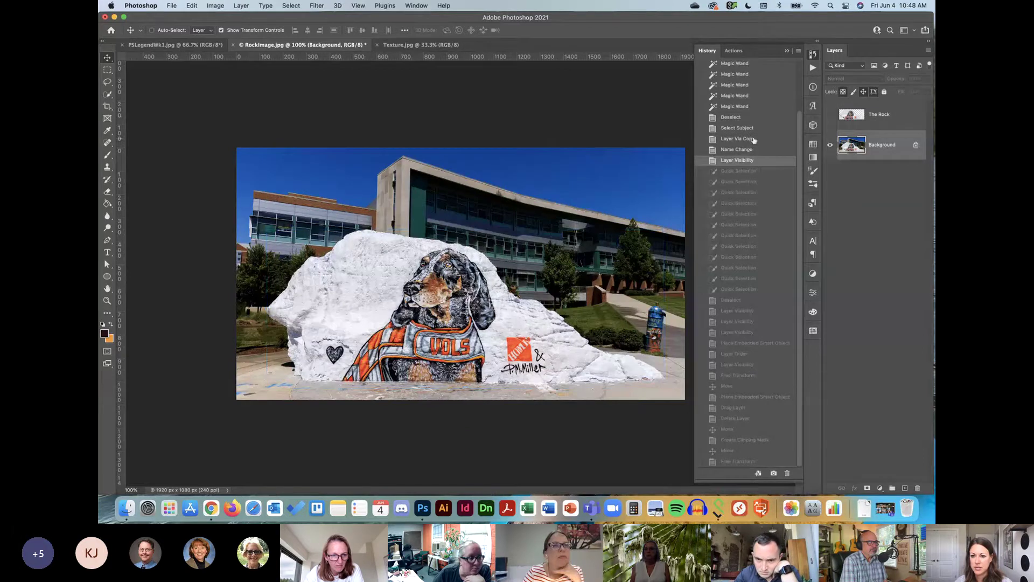
pyautogui.click(754, 139)
pyautogui.scroll(3, 740, 92)
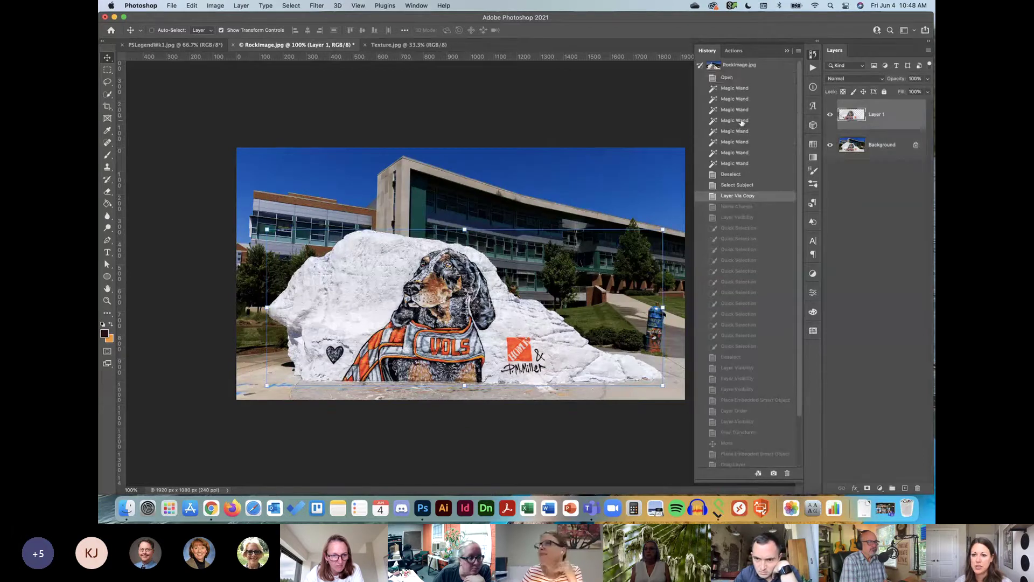
pyautogui.click(737, 78)
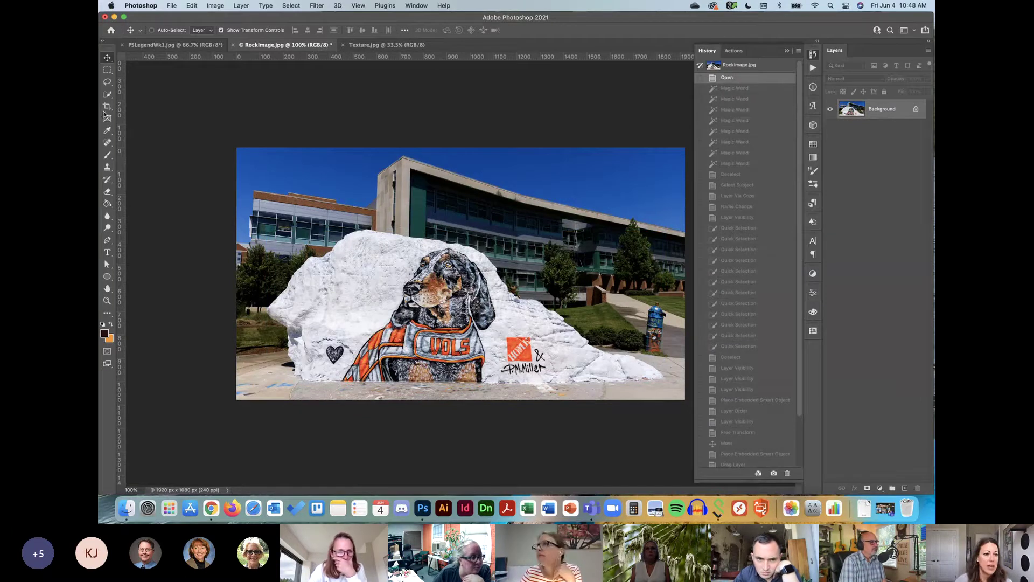
# Step: Copy the painted rock onto its own layer using Select Subject and hide the Background layer
pyautogui.click(107, 94)
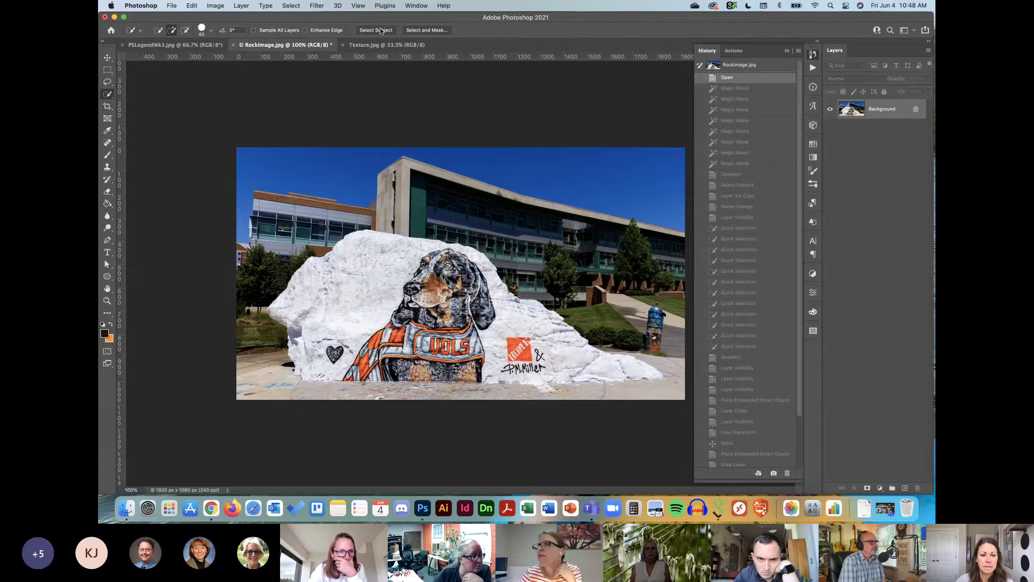
pyautogui.click(382, 30)
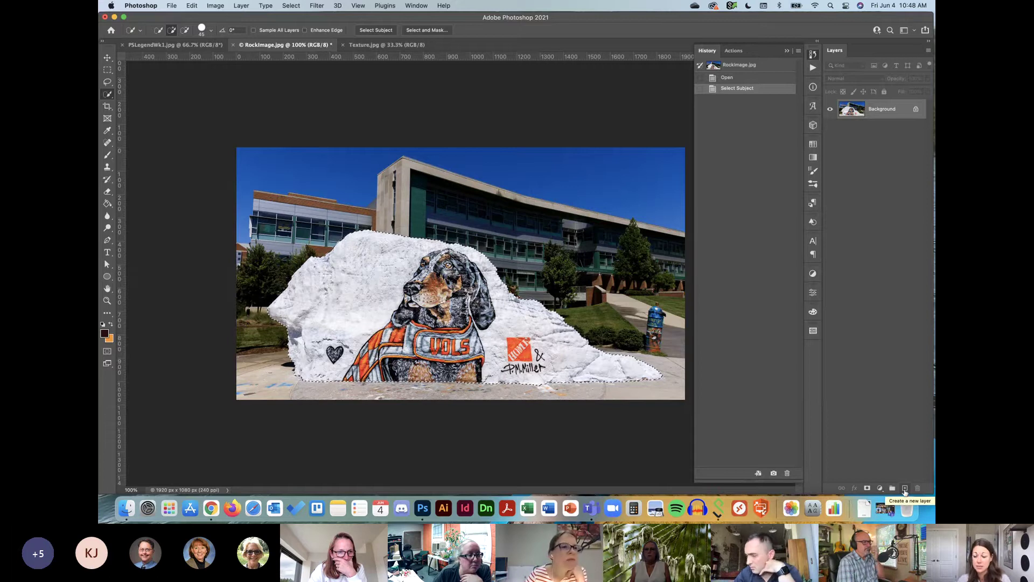
pyautogui.press('super+j')
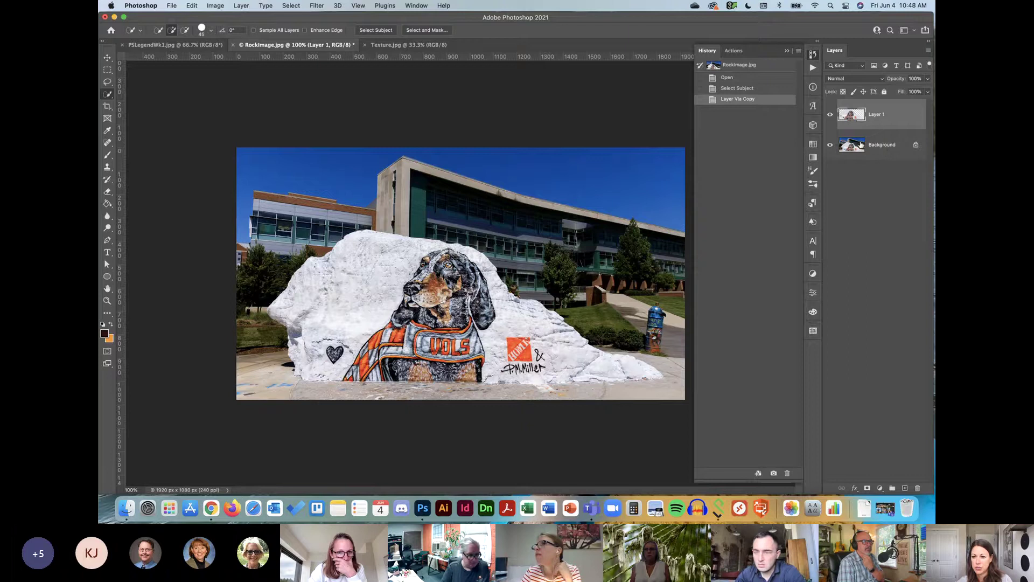
pyautogui.click(830, 148)
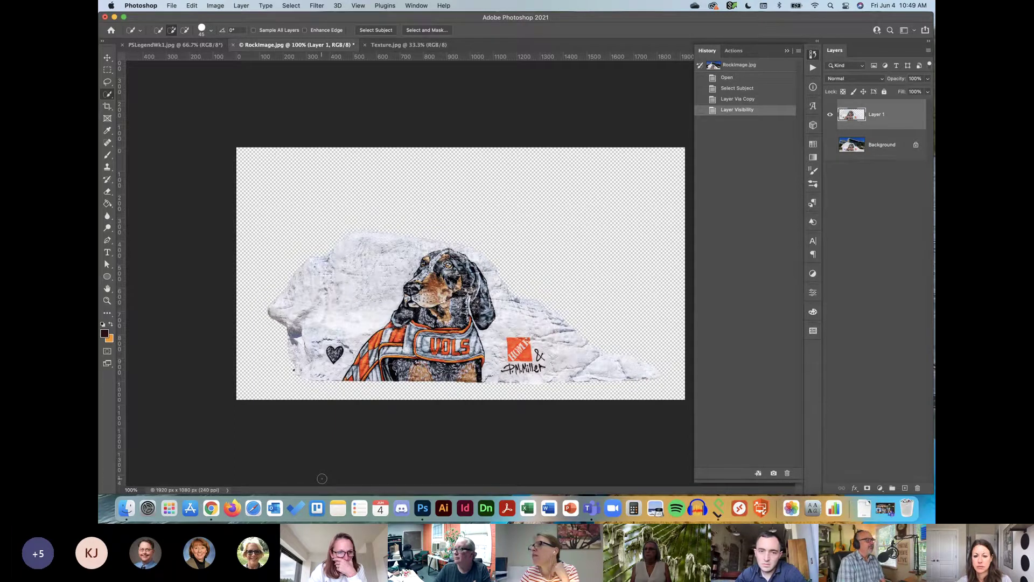
# Step: With only Background showing, select the rock with Select Subject and copy and paste it into a new blank layer
pyautogui.click(830, 114)
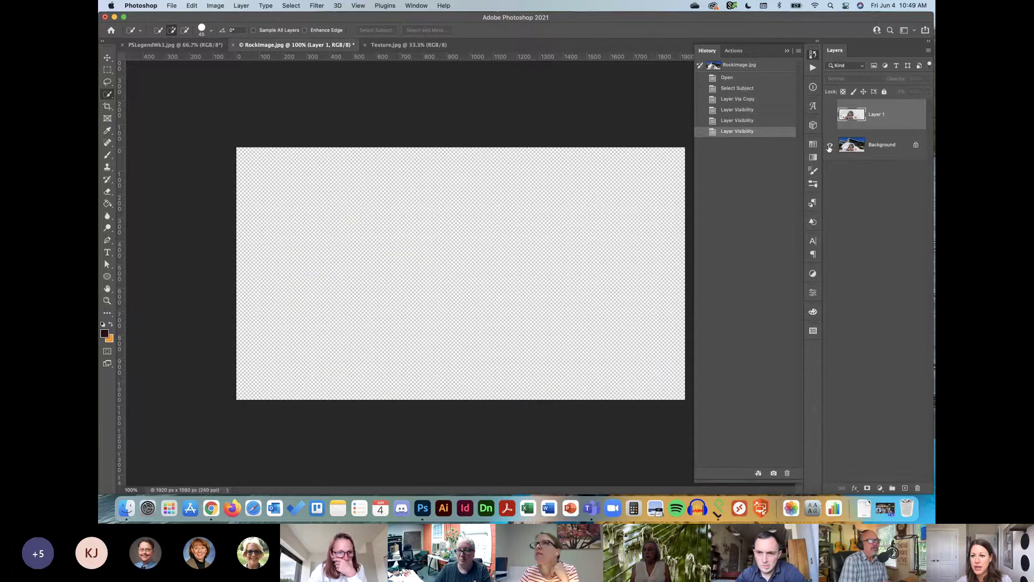
pyautogui.click(830, 144)
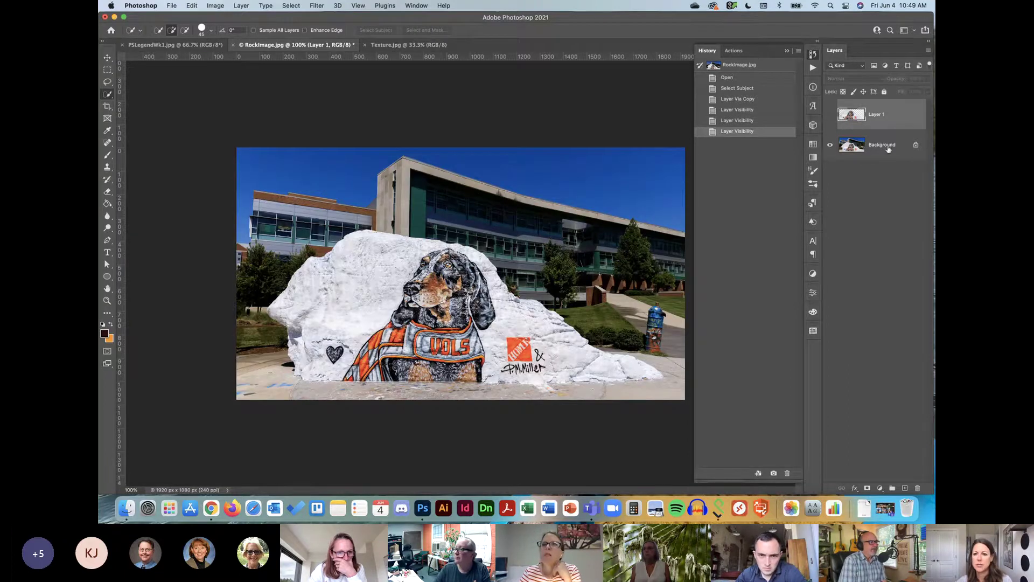
pyautogui.hotkey('alt', '[')
pyautogui.click(377, 31)
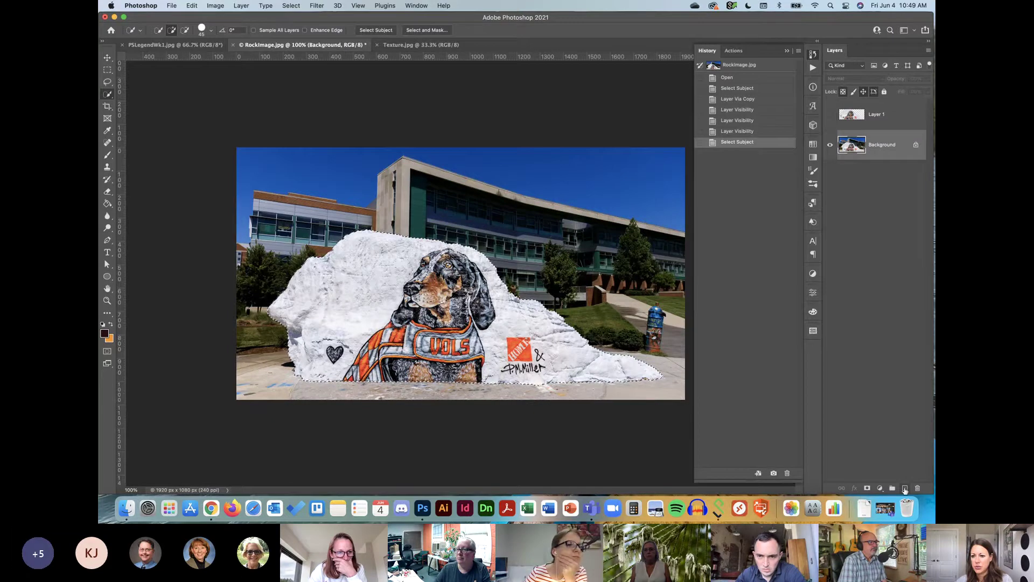
pyautogui.click(905, 488)
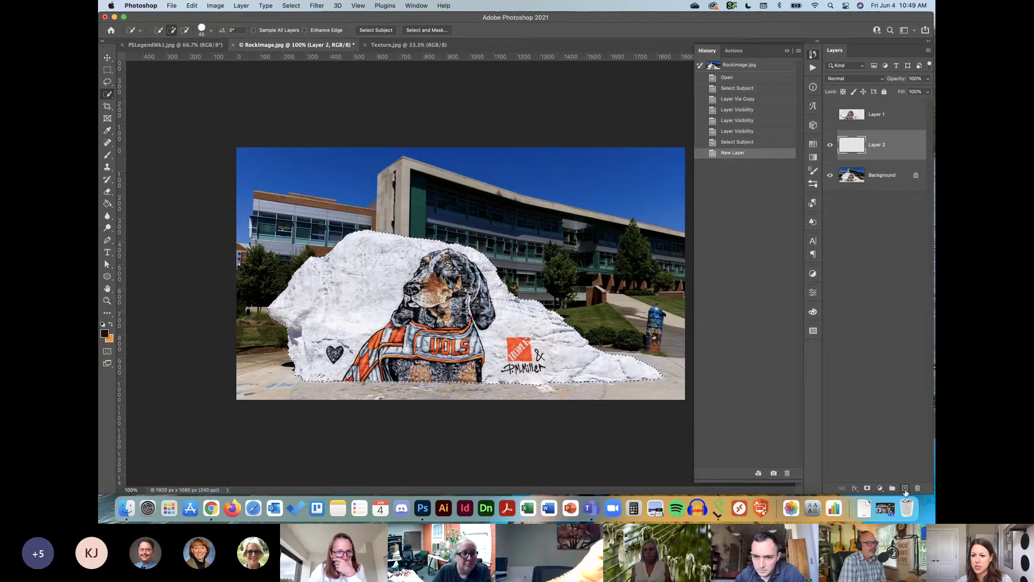
pyautogui.click(901, 183)
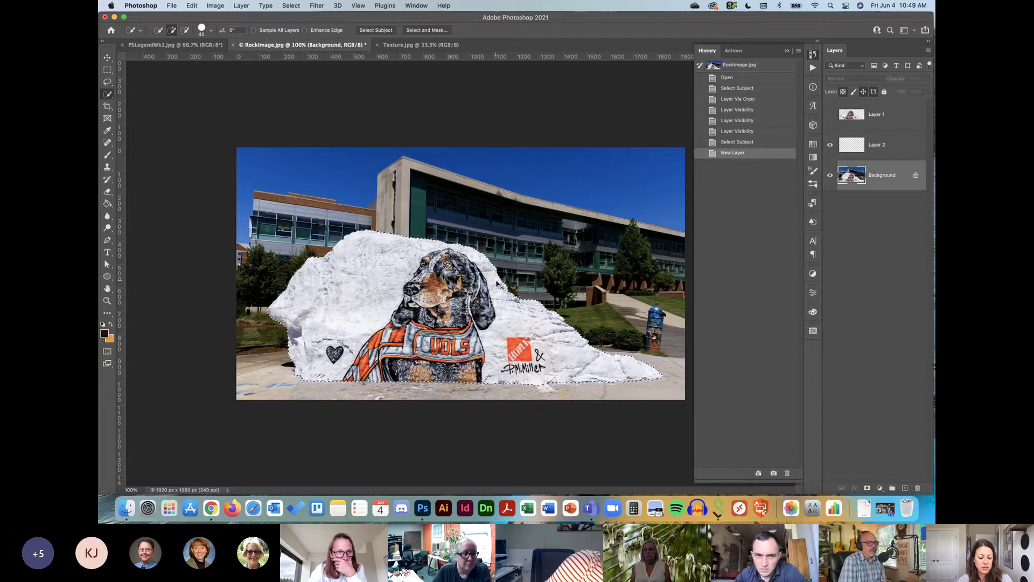
pyautogui.click(892, 151)
pyautogui.press('super+v')
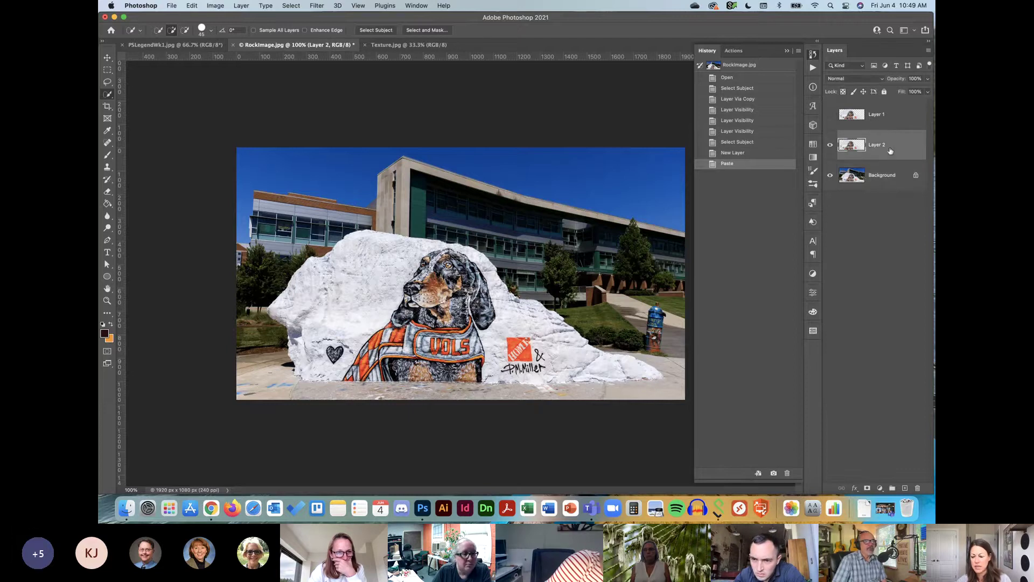
# Step: Hide the Background layer, delete the pasted rock layer Layer 2 and show Layer 1 again
pyautogui.click(830, 175)
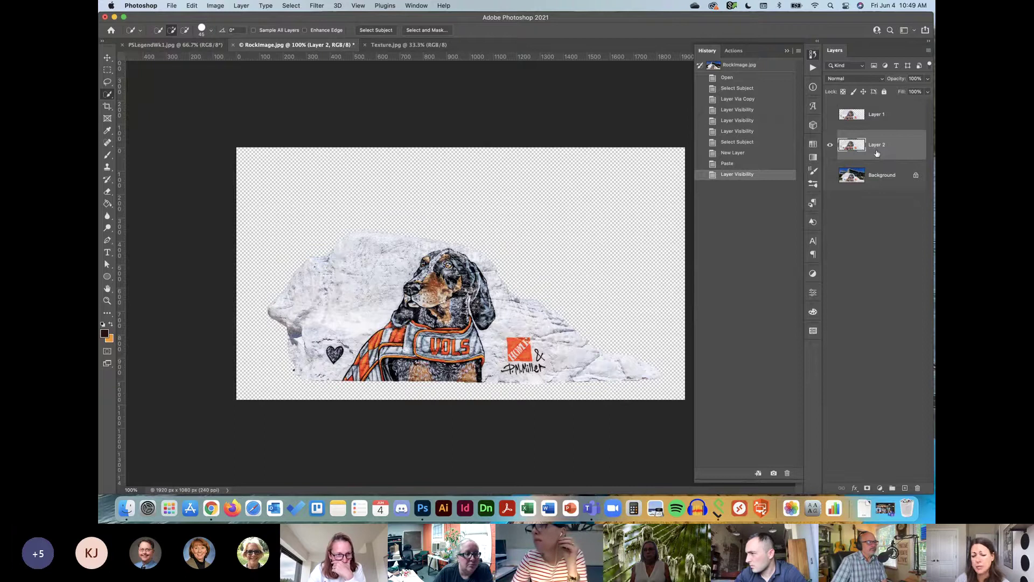
pyautogui.press('Delete')
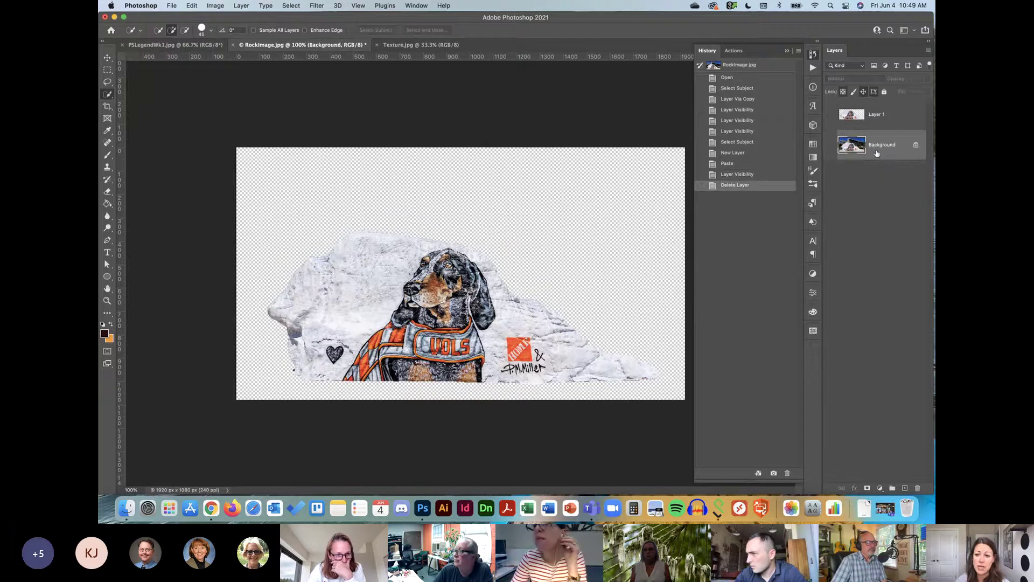
pyautogui.click(830, 114)
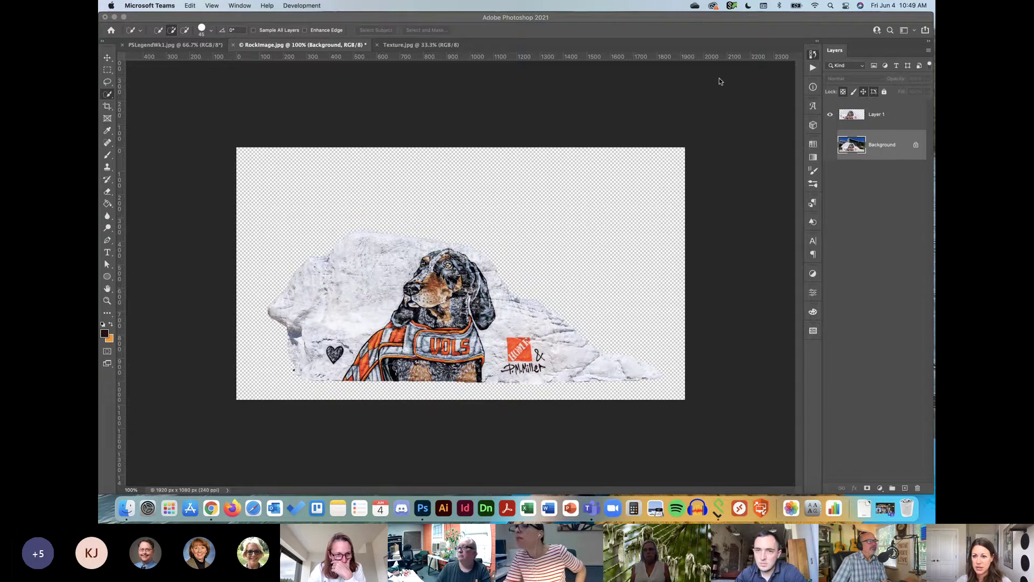
# Step: Check the General channel in Microsoft Teams, close its window and return to the RockImage.jpg document in Photoshop
pyautogui.click(867, 147)
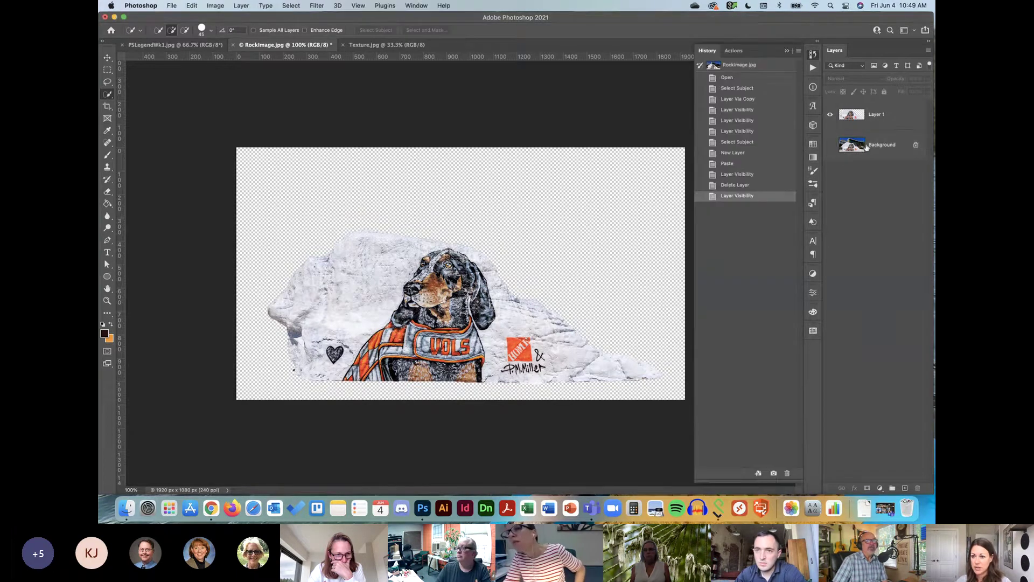
pyautogui.click(875, 116)
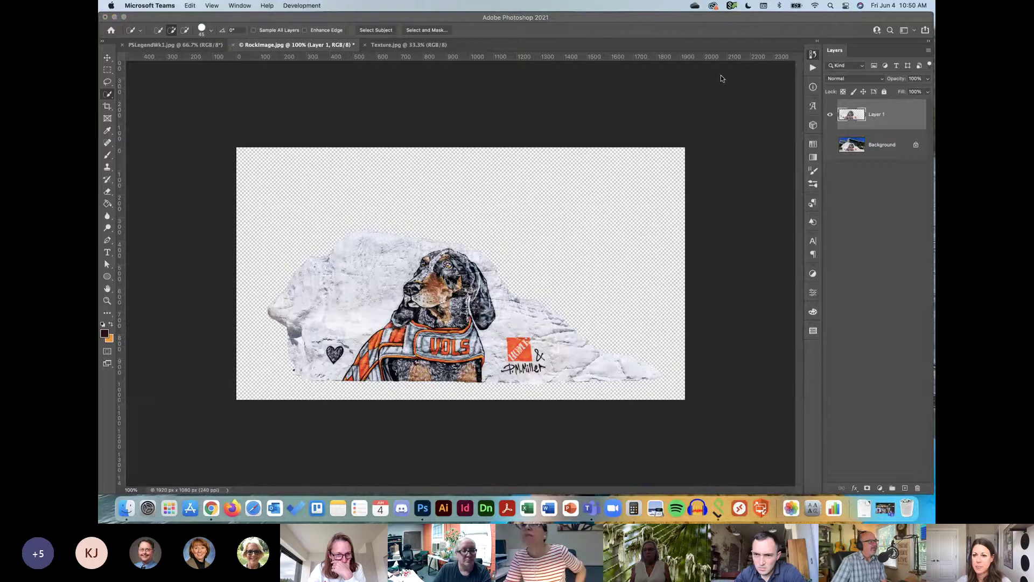
pyautogui.click(594, 511)
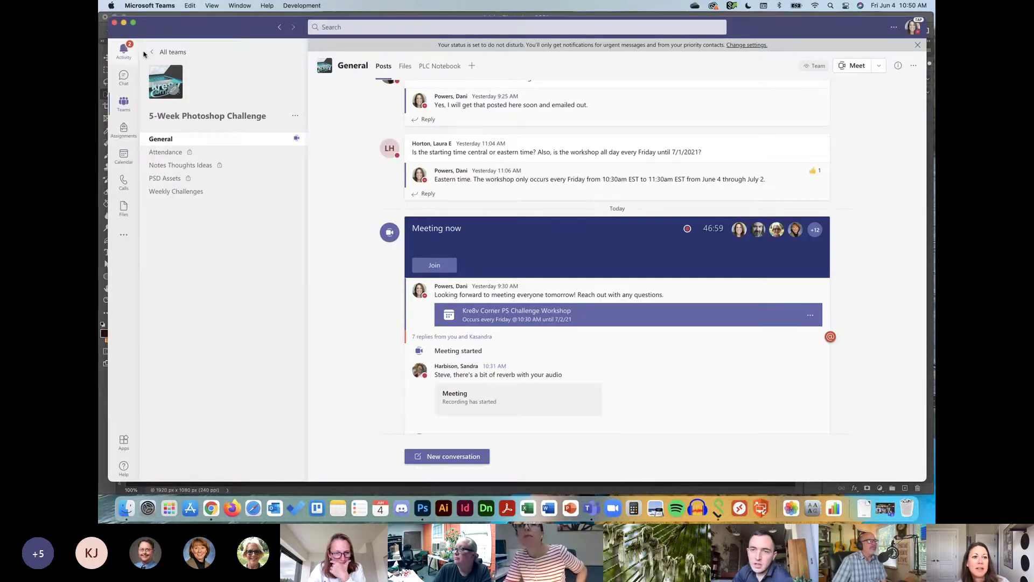
pyautogui.click(114, 24)
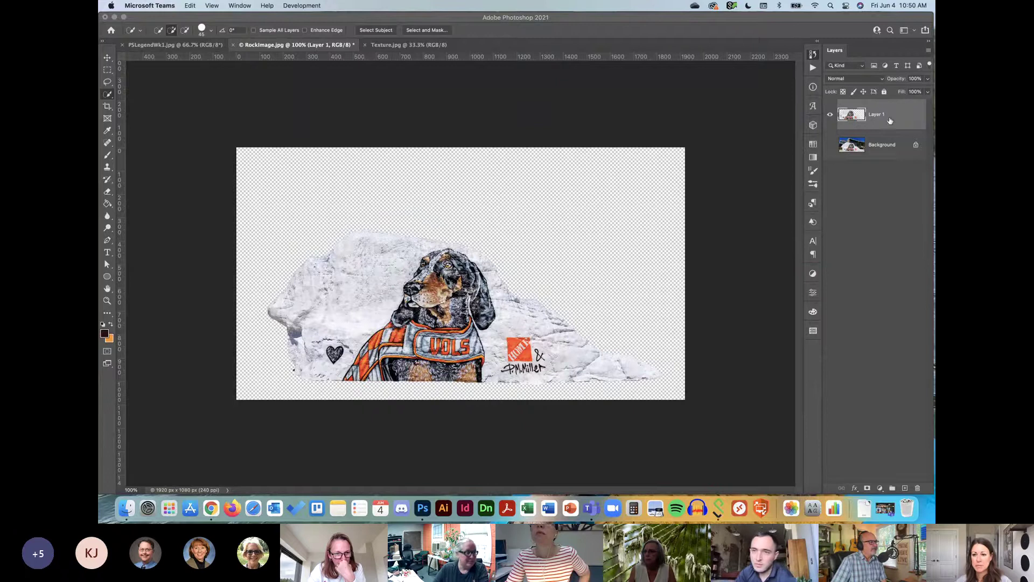
pyautogui.click(785, 315)
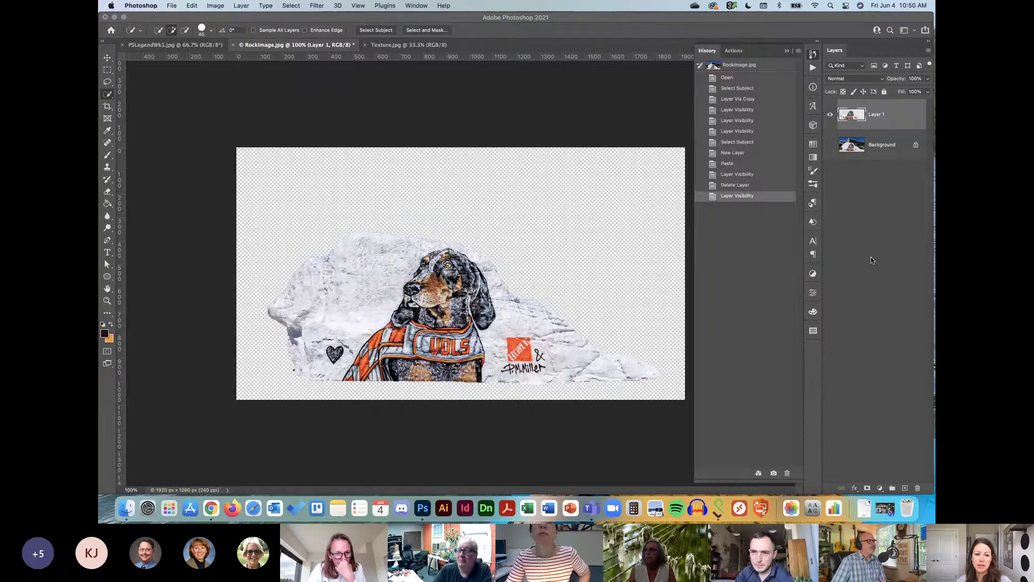
# Step: Place Texas_PaloDuroCanyon.jpeg from the Week 1 folder into RockImage.jpg and collapse the history list
pyautogui.click(128, 514)
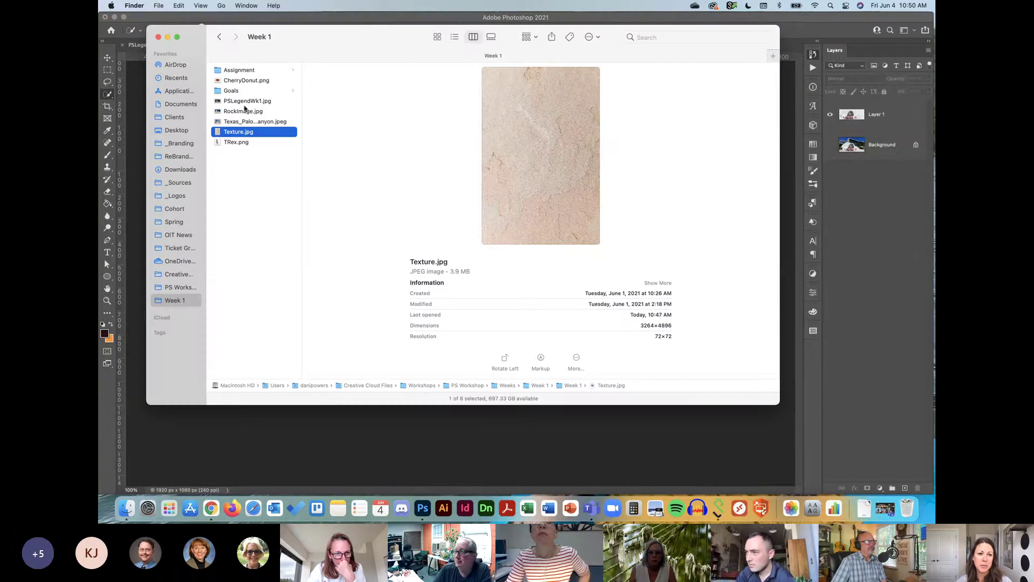
pyautogui.click(246, 122)
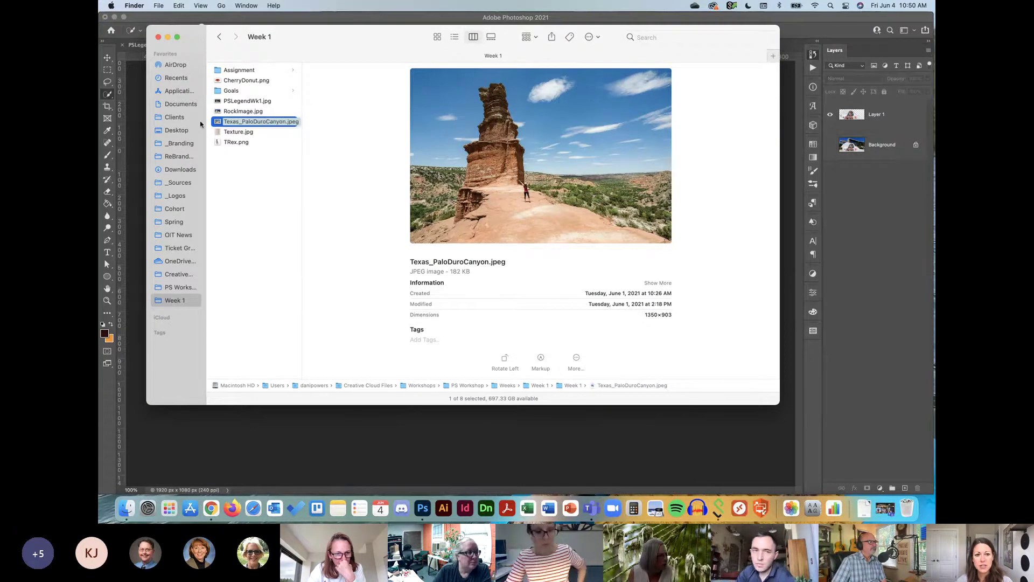
pyautogui.moveTo(259, 122); pyautogui.dragTo(471, 442)
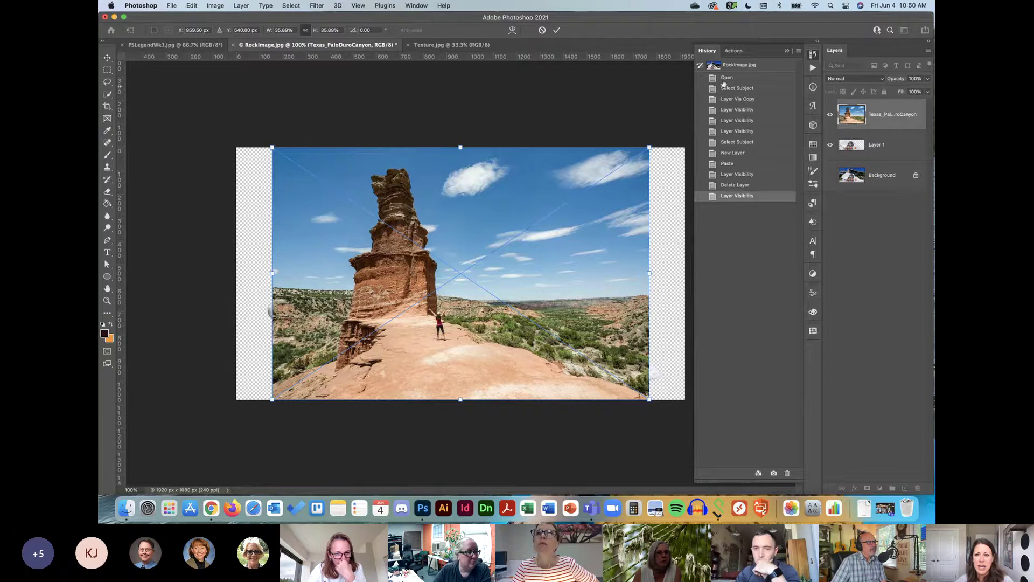
pyautogui.click(784, 52)
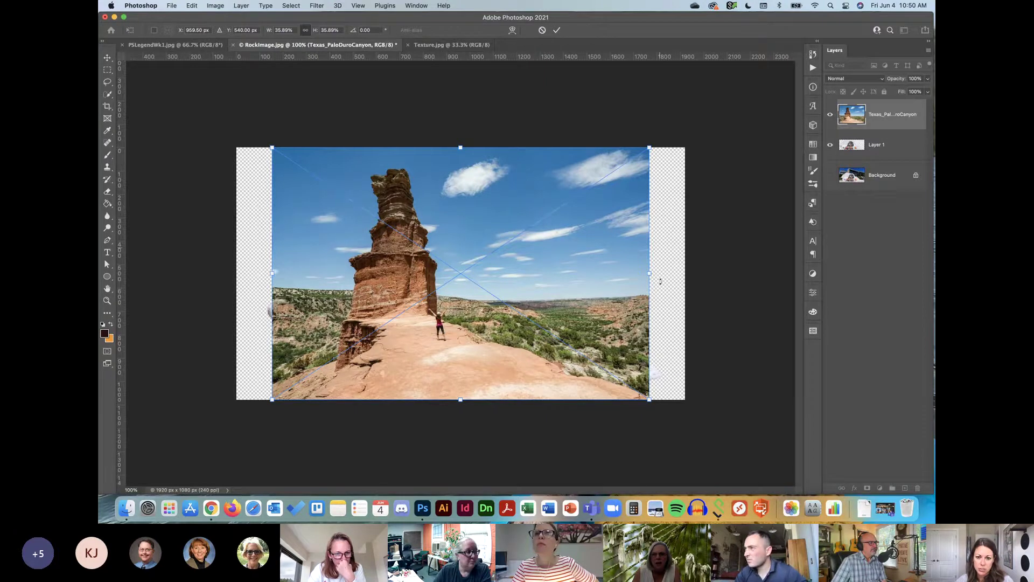
# Step: Scale the placed canyon photo to about 43.67% to fill the canvas, shift it down and commit the placement
pyautogui.moveTo(265, 149); pyautogui.dragTo(228, 118)
pyautogui.moveTo(652, 402); pyautogui.dragTo(700, 415)
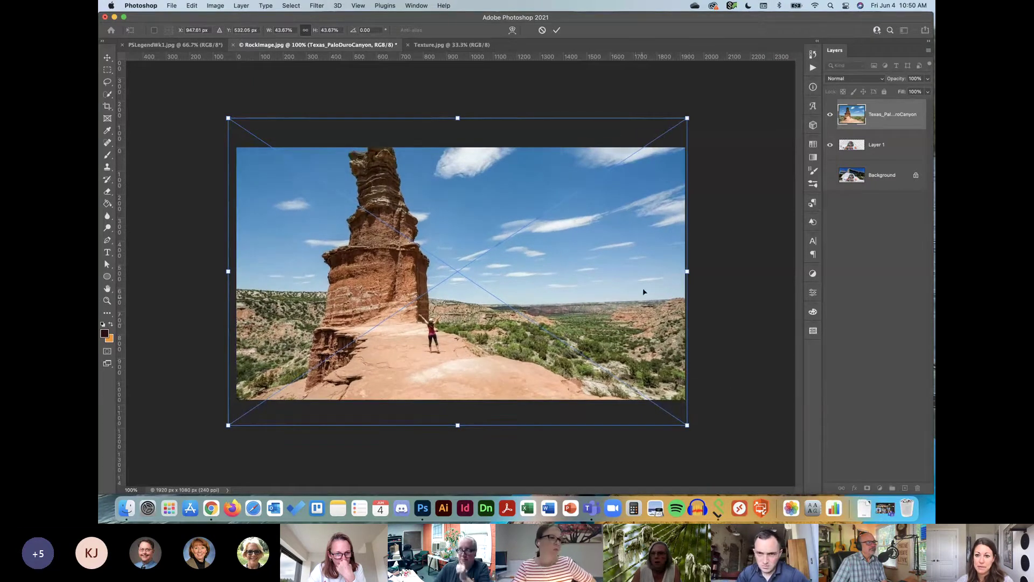
pyautogui.moveTo(644, 284); pyautogui.dragTo(642, 307)
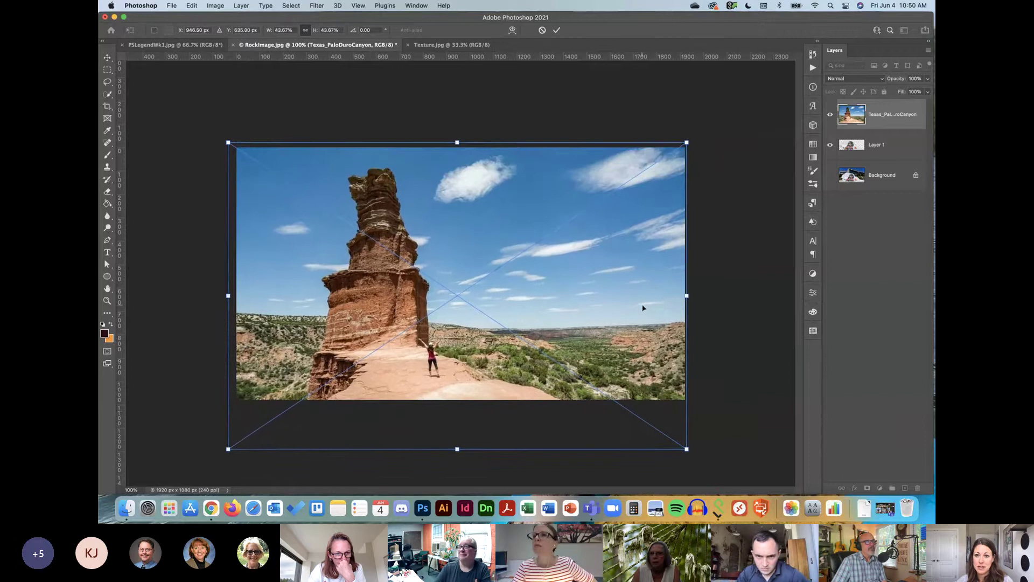
pyautogui.press('Return')
pyautogui.press('w')
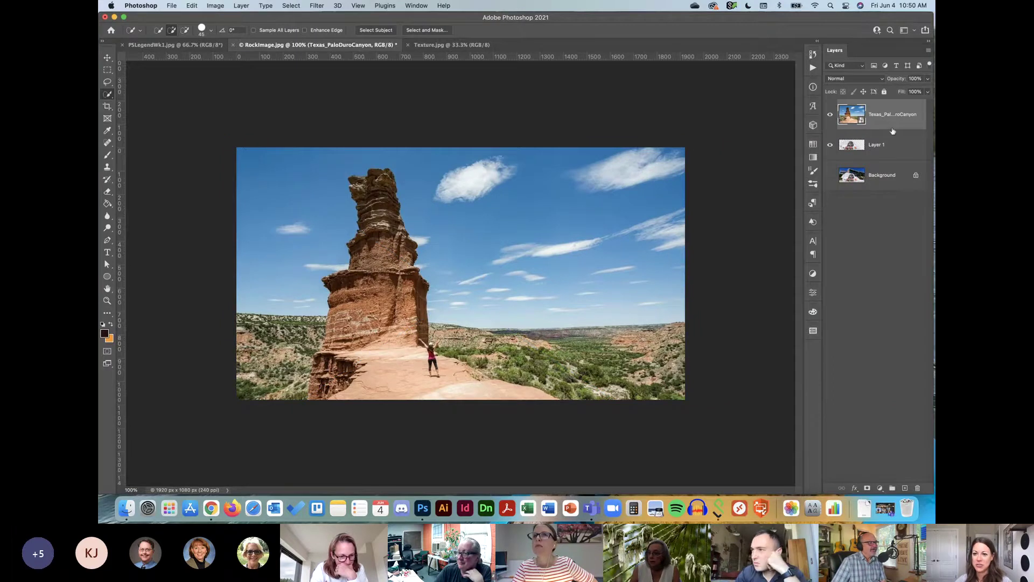
# Step: Move the Texas_PaloDuroCanyon layer below Layer 1 and rename Layer 1 to The Rock
pyautogui.moveTo(912, 115)
pyautogui.mouseDown()
pyautogui.moveTo(901, 119)
pyautogui.moveTo(905, 157)
pyautogui.mouseUp()
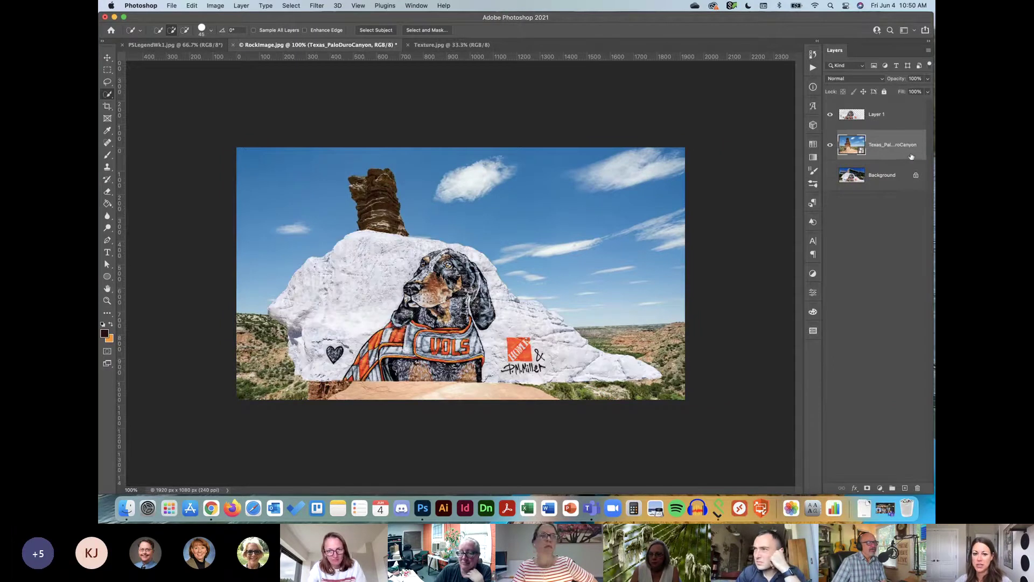
pyautogui.click(901, 120)
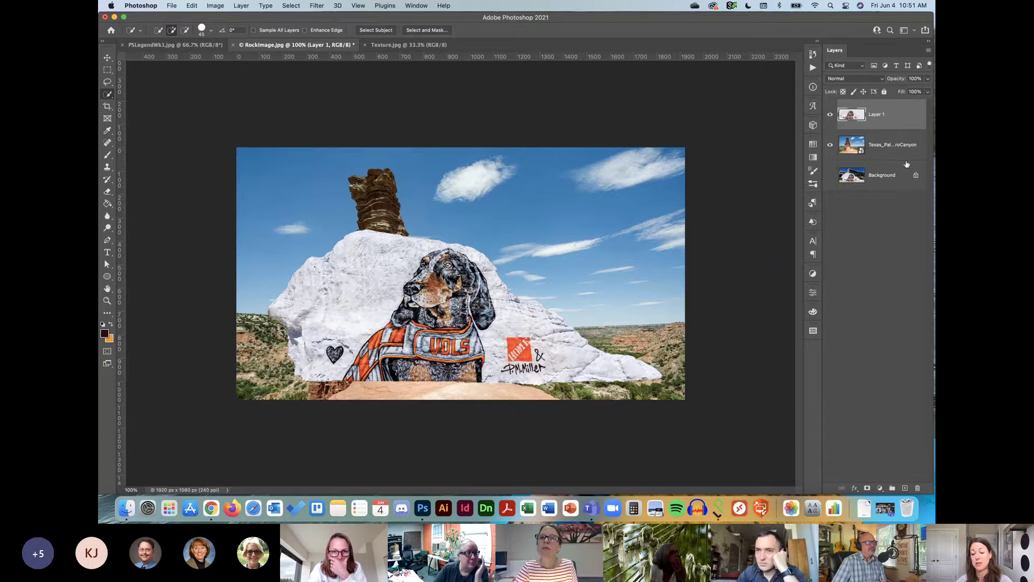
pyautogui.doubleClick(881, 115)
pyautogui.write('The Rock')
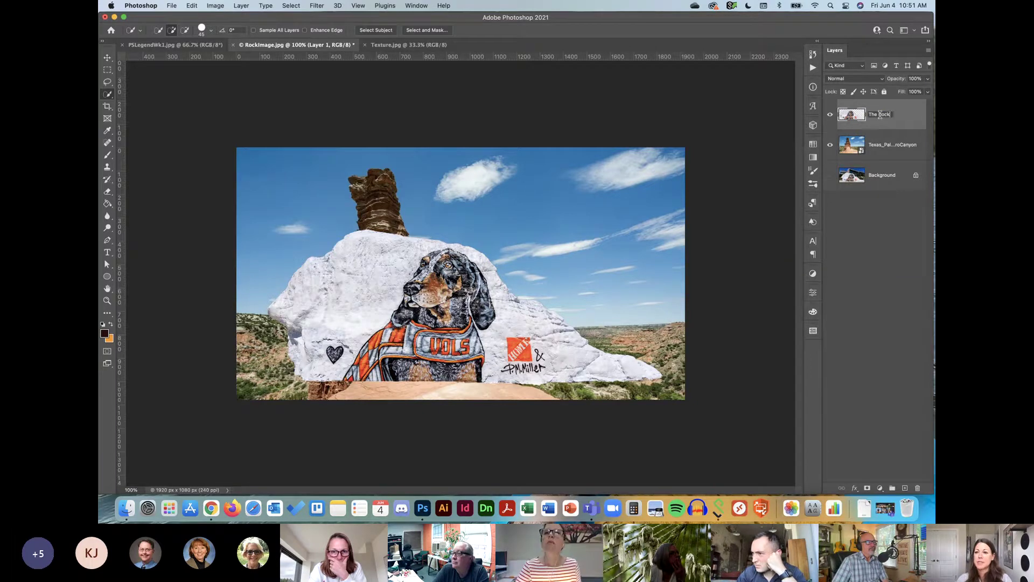
pyautogui.press('Return')
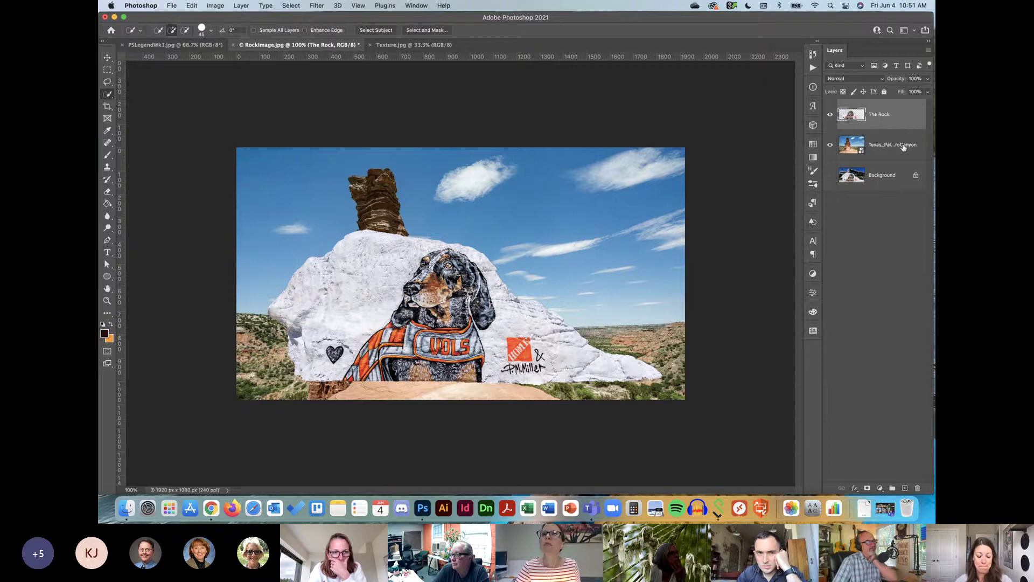
# Step: Activate the Move tool and restack the Texas_PaloDuroCanyon layer, leaving it between The Rock and Background
pyautogui.press('v')
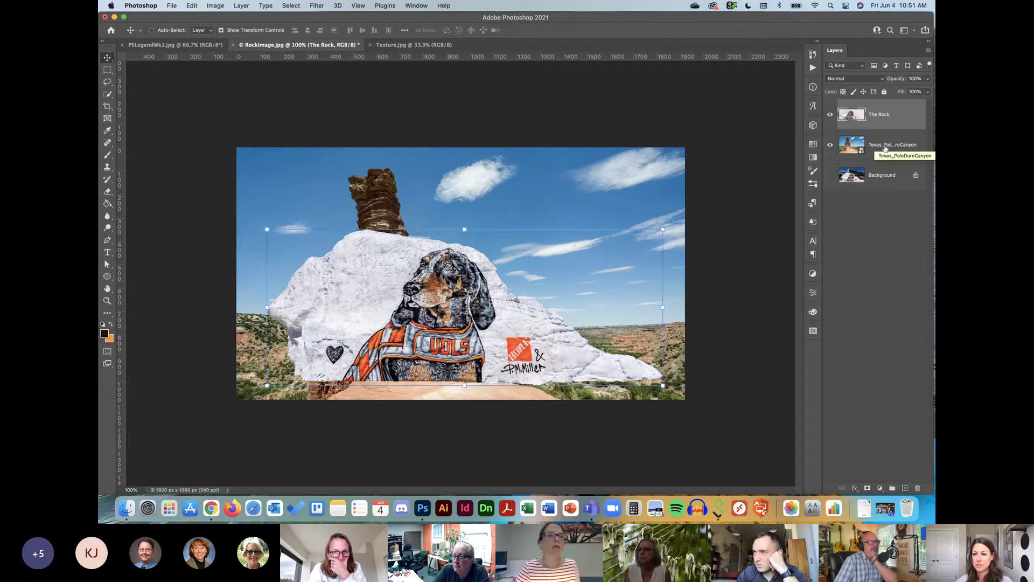
pyautogui.moveTo(885, 149)
pyautogui.mouseDown()
pyautogui.moveTo(911, 107)
pyautogui.moveTo(912, 181)
pyautogui.moveTo(913, 107)
pyautogui.moveTo(905, 162)
pyautogui.mouseUp()
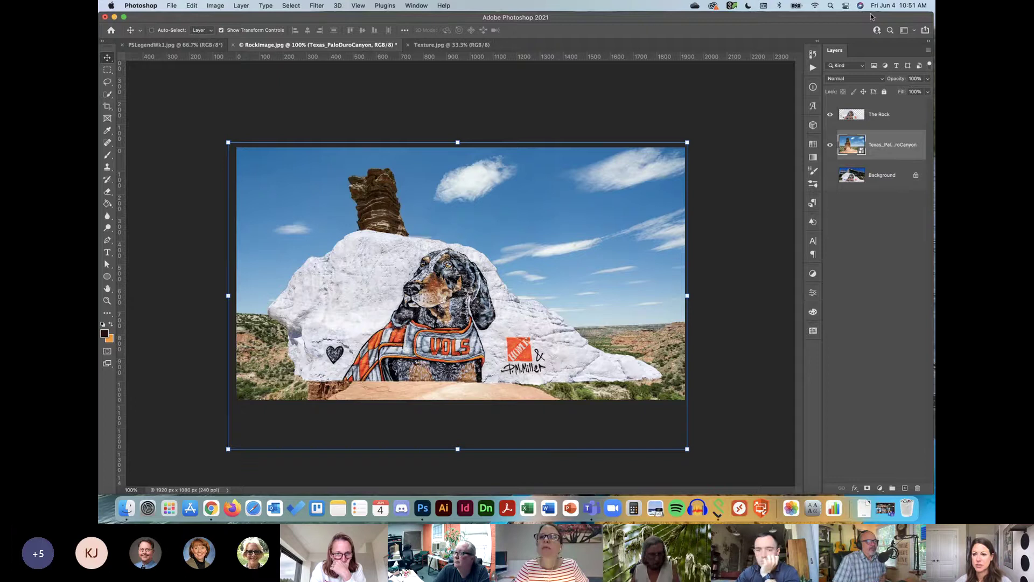
pyautogui.click(883, 116)
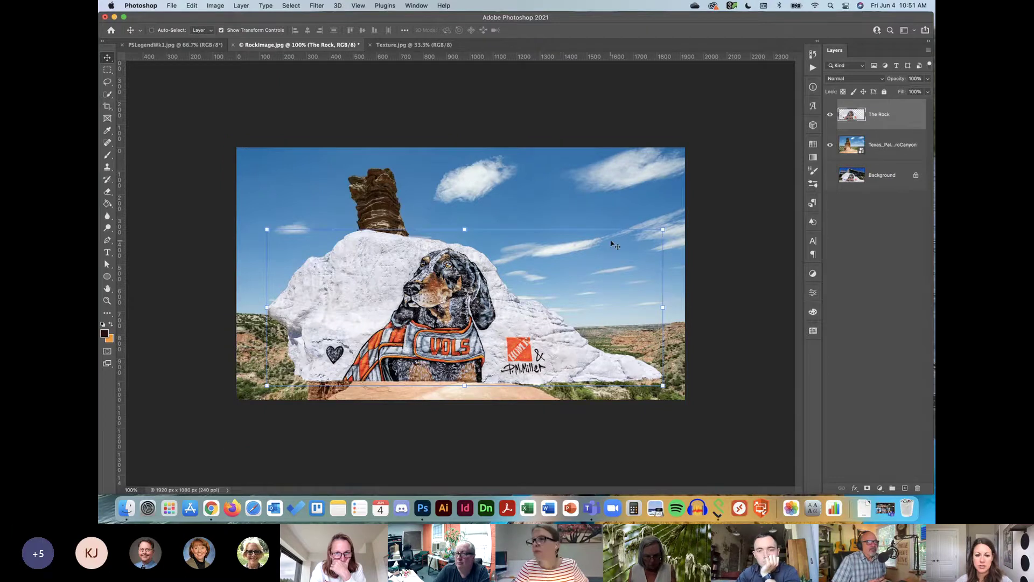
pyautogui.moveTo(666, 225); pyautogui.dragTo(520, 323)
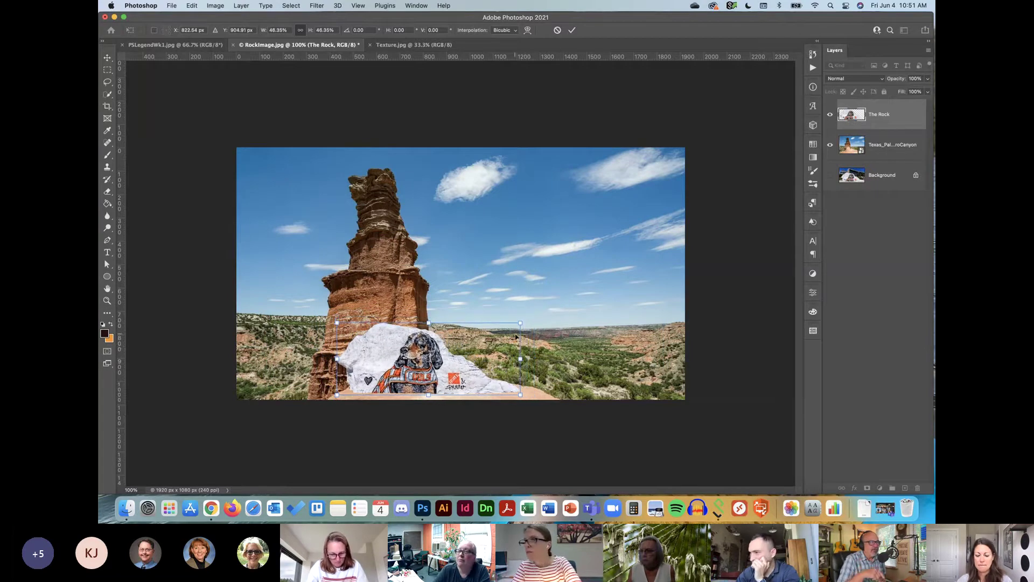
pyautogui.press('Escape')
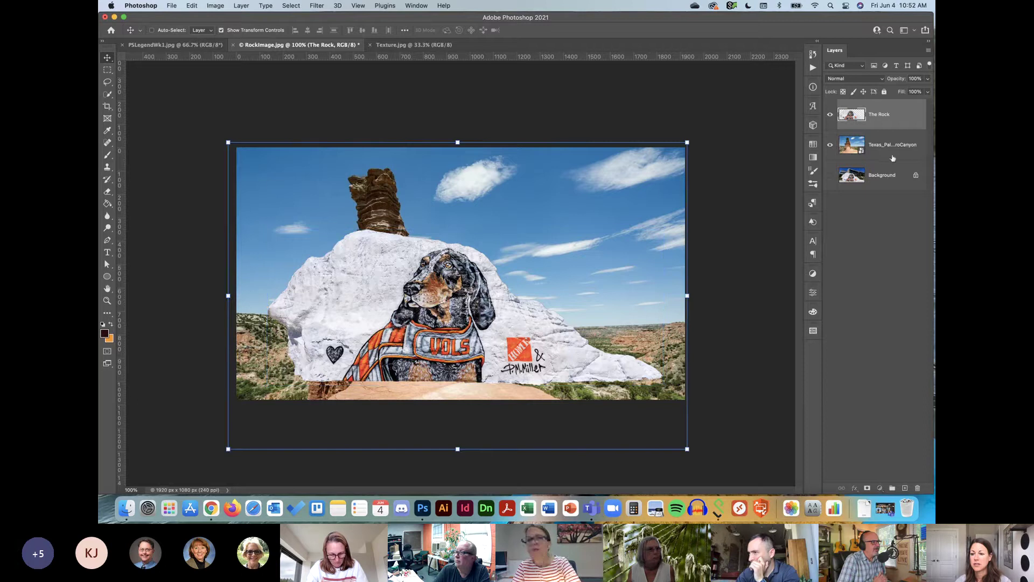
# Step: Scale The Rock layer to about 42.61%, position it on the ledge at the foot of the rock tower and commit the transform
pyautogui.click(893, 157)
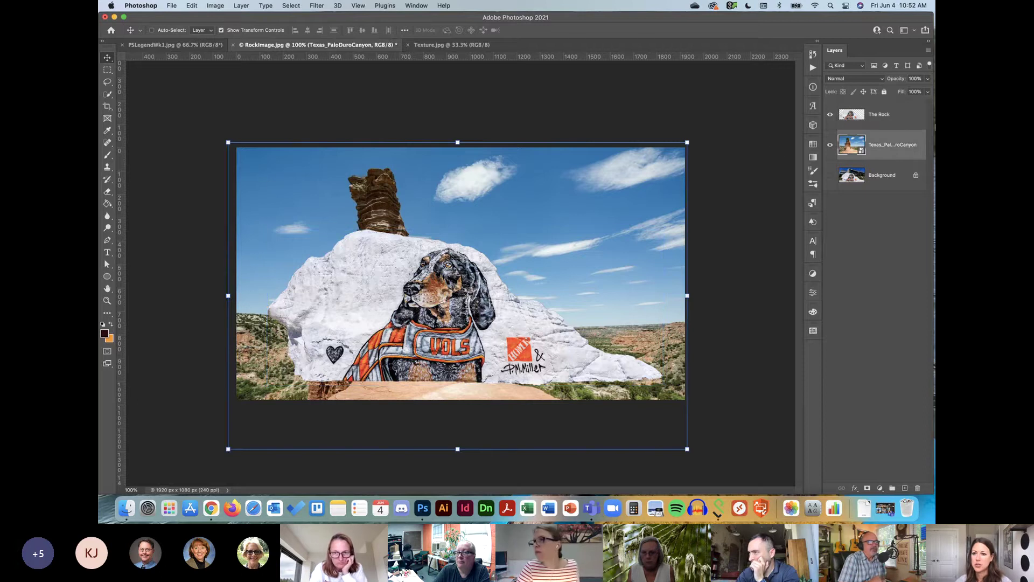
pyautogui.click(901, 120)
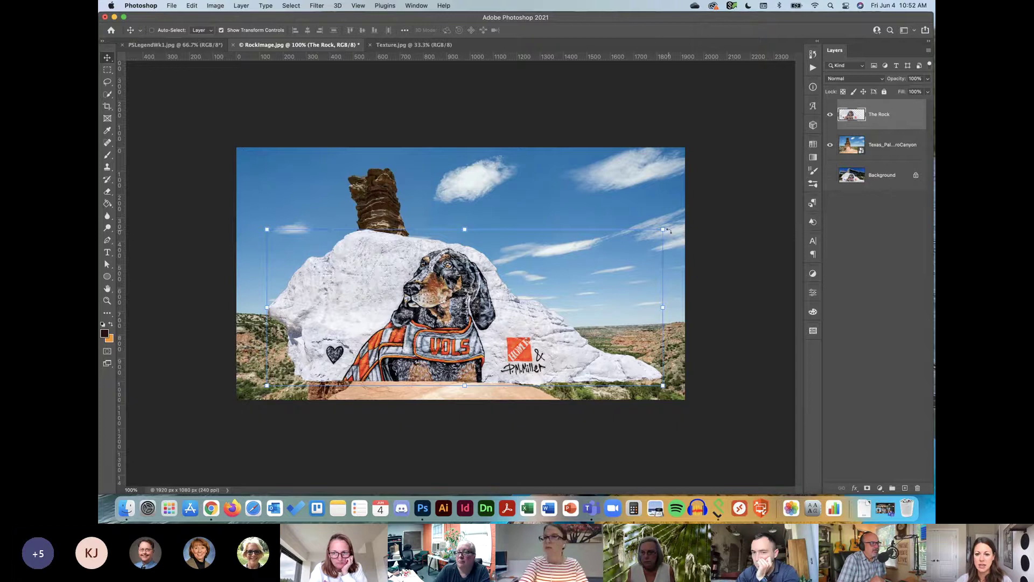
pyautogui.moveTo(666, 230); pyautogui.dragTo(415, 326)
pyautogui.moveTo(308, 356); pyautogui.dragTo(386, 366)
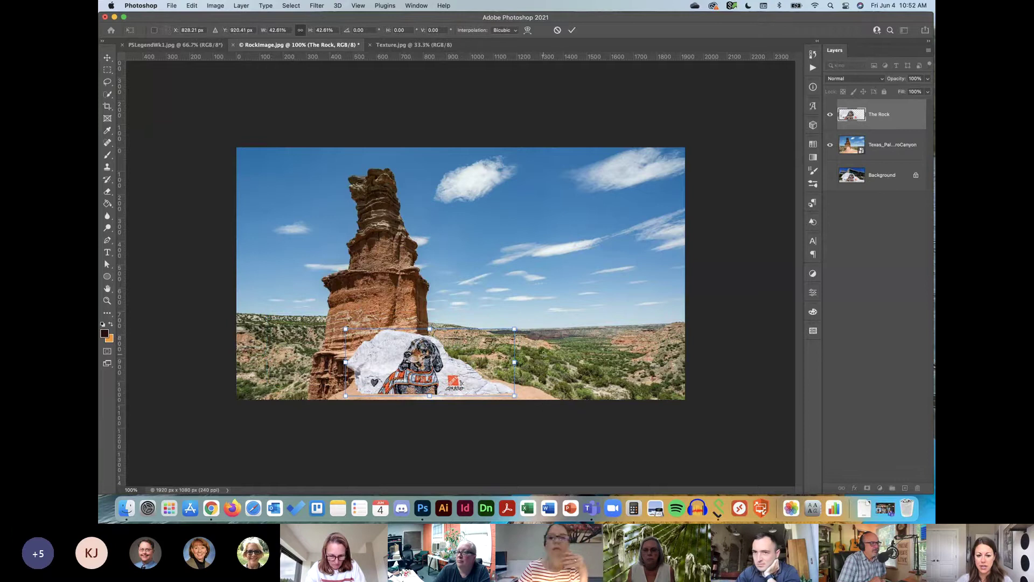
pyautogui.press('Return')
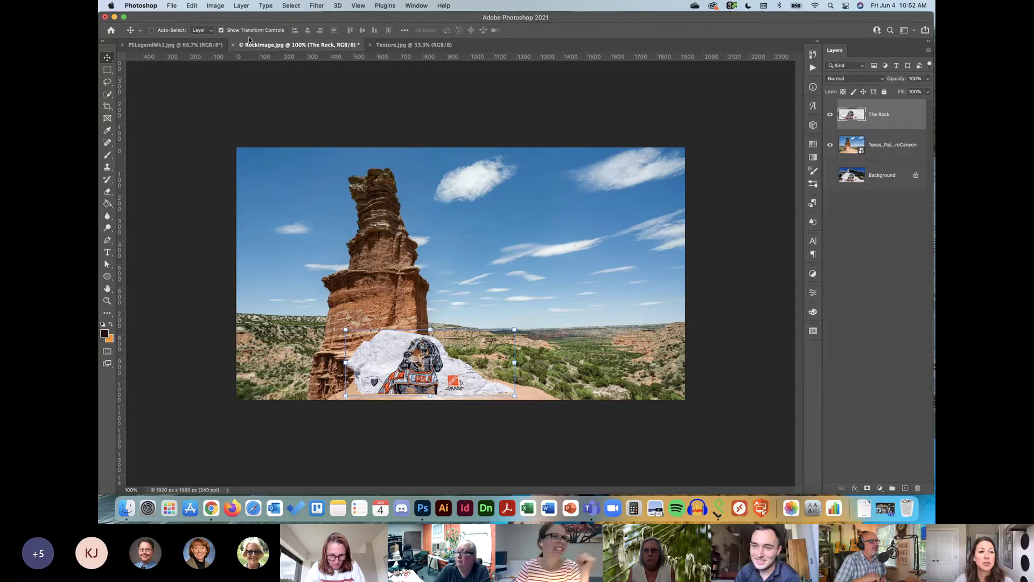
# Step: Turn the Move tool's Show Transform Controls option off and on twice, leaving it enabled
pyautogui.click(221, 31)
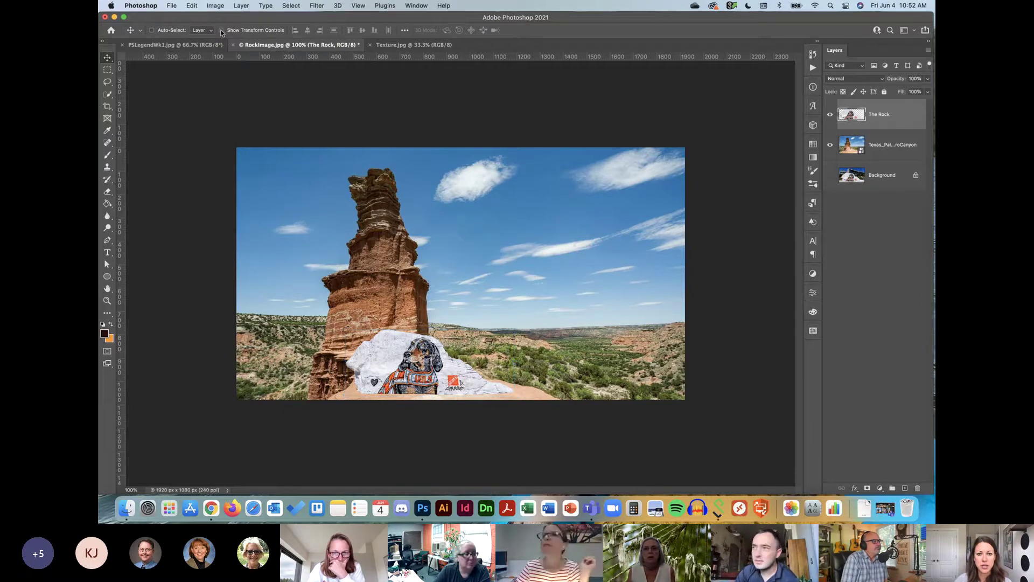
pyautogui.click(221, 30)
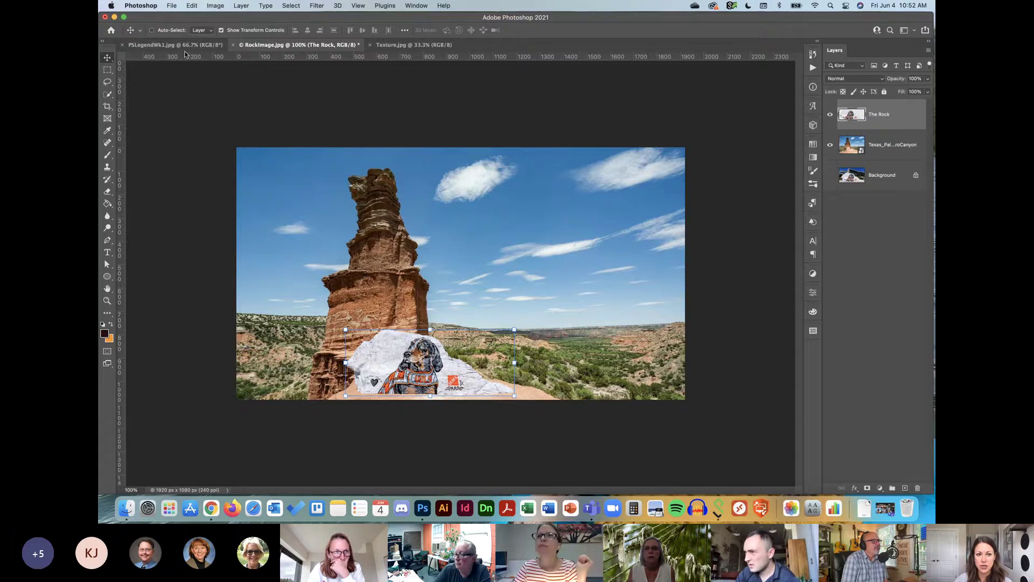
pyautogui.click(221, 30)
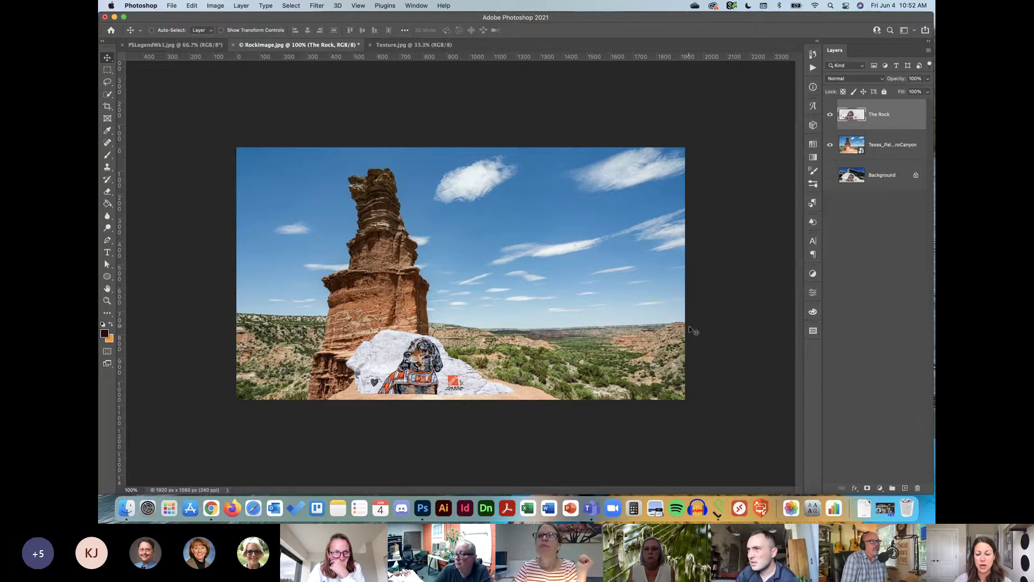
pyautogui.click(220, 30)
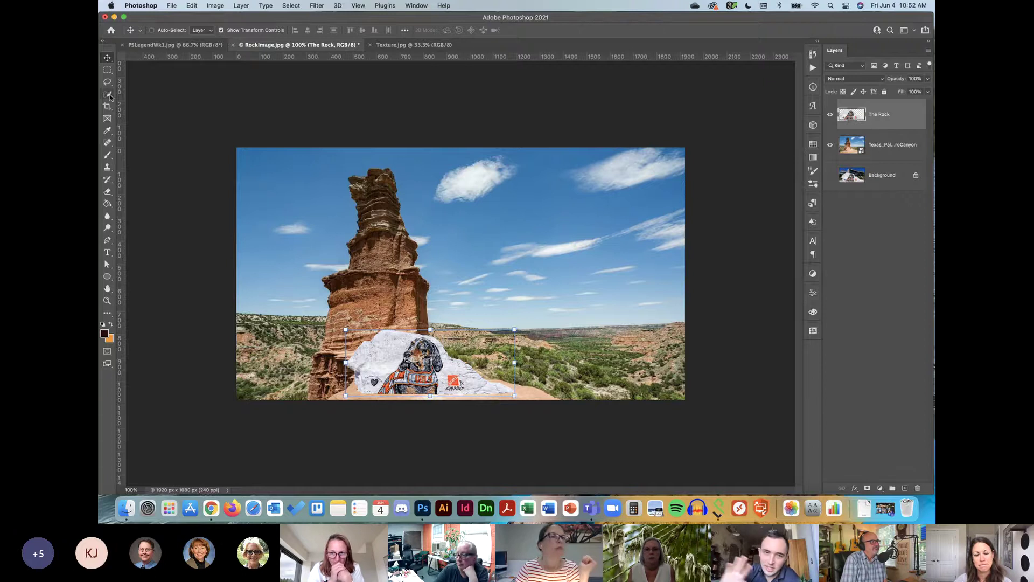
# Step: Deselect the layers, reselect The Rock and move it slightly to the right along the ledge
pyautogui.keyDown('super'); pyautogui.click(299, 74); pyautogui.keyUp('super')
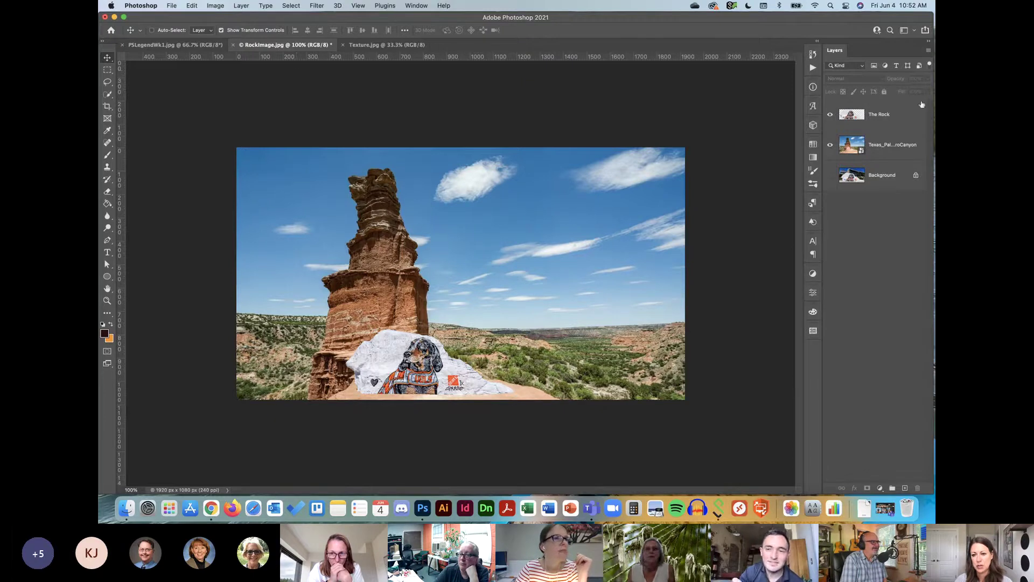
pyautogui.click(894, 117)
pyautogui.moveTo(539, 313); pyautogui.dragTo(634, 317)
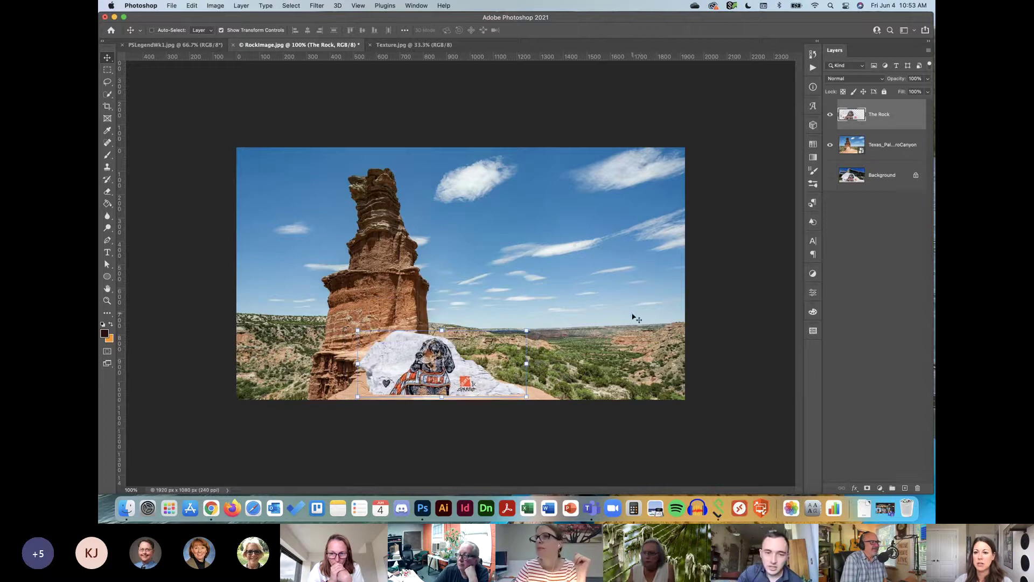
# Step: Select the white part of the rock with Quick Selection, try moving it up into the sky, and undo the move
pyautogui.click(108, 95)
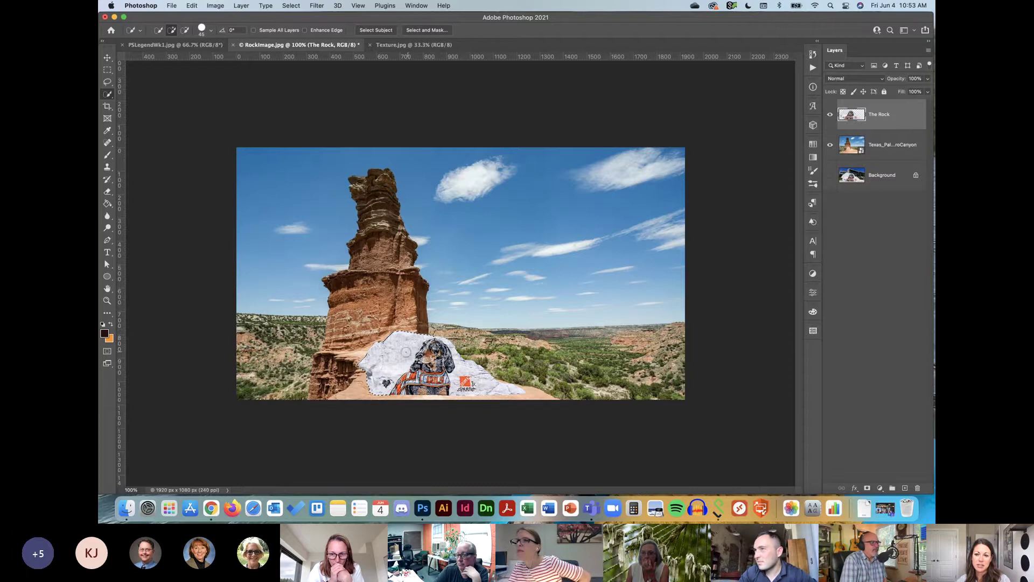
pyautogui.press('super+z')
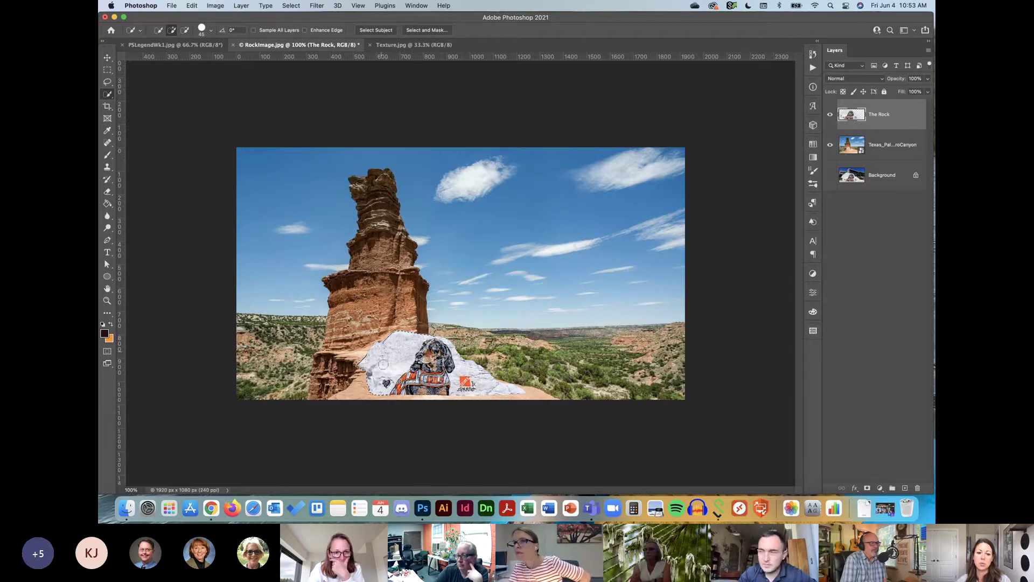
pyautogui.click(108, 58)
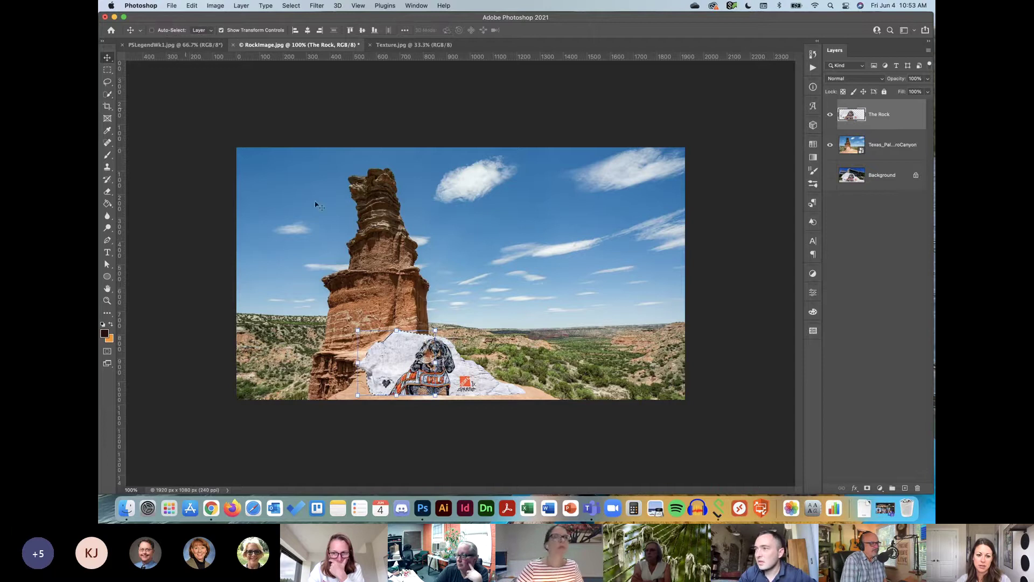
pyautogui.moveTo(405, 358); pyautogui.dragTo(450, 248)
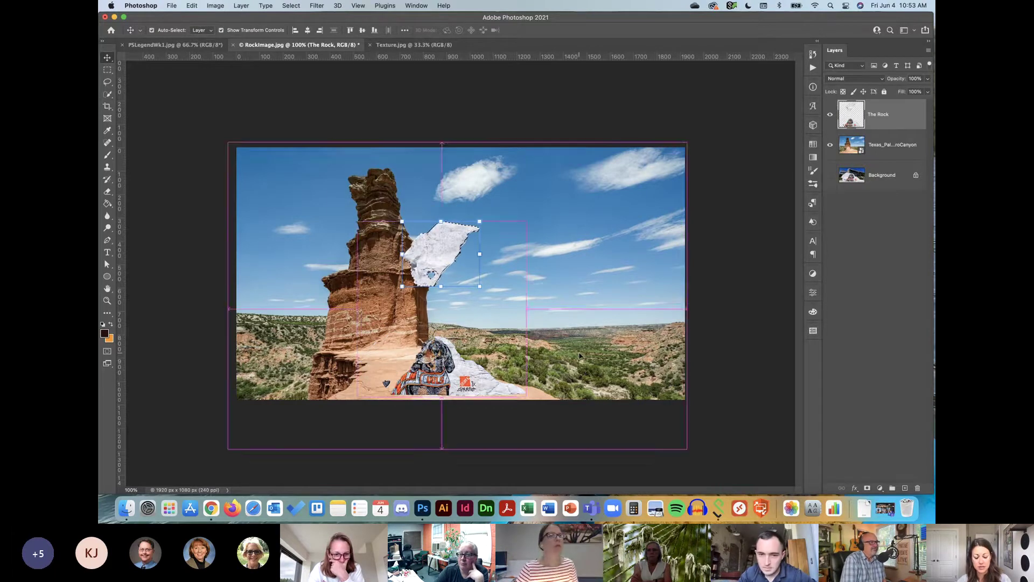
pyautogui.press('super+z')
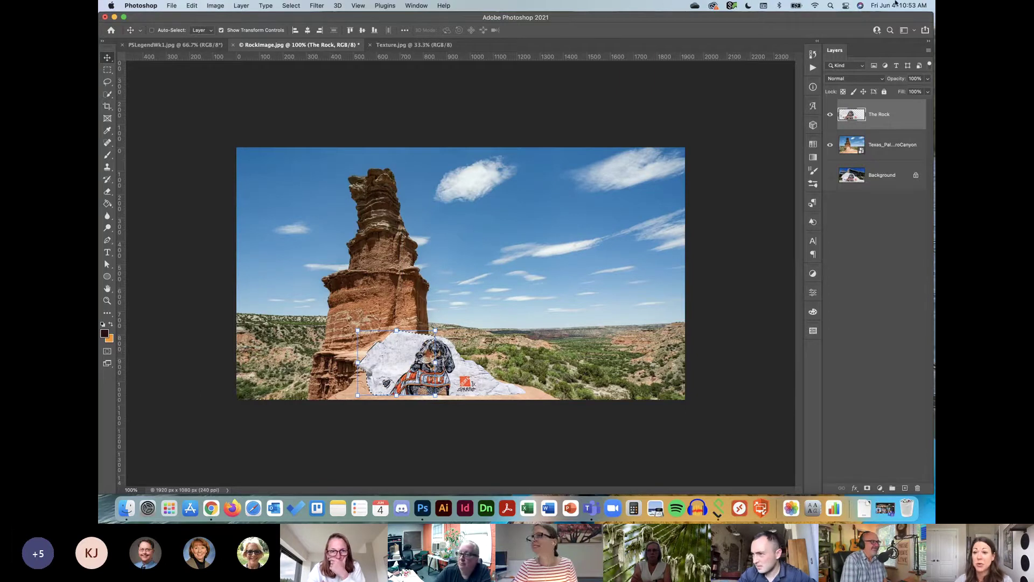
# Step: Revert the document to the Free Transform state in the history and collapse the history list
pyautogui.click(813, 54)
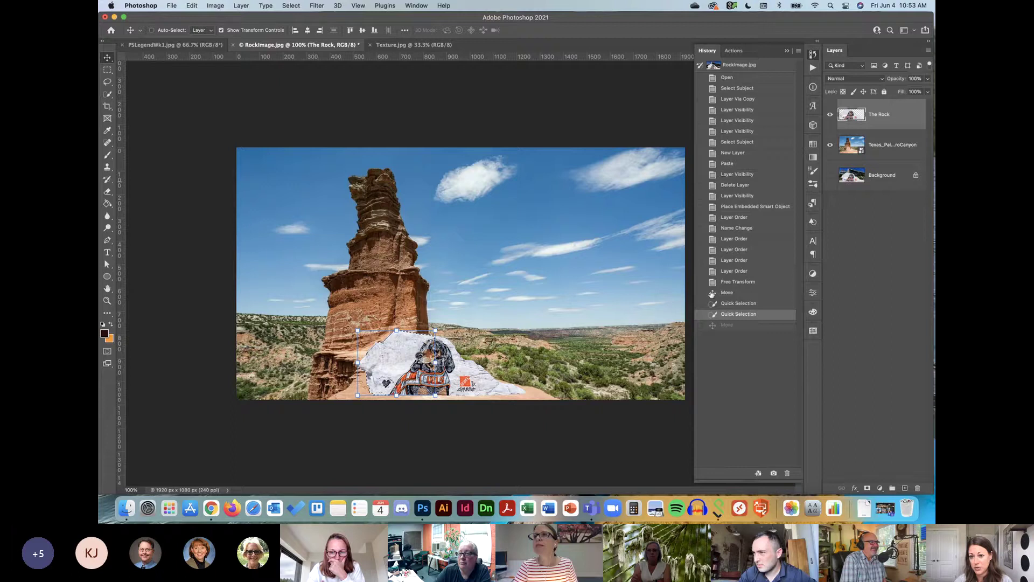
pyautogui.click(748, 304)
pyautogui.click(738, 282)
pyautogui.click(734, 260)
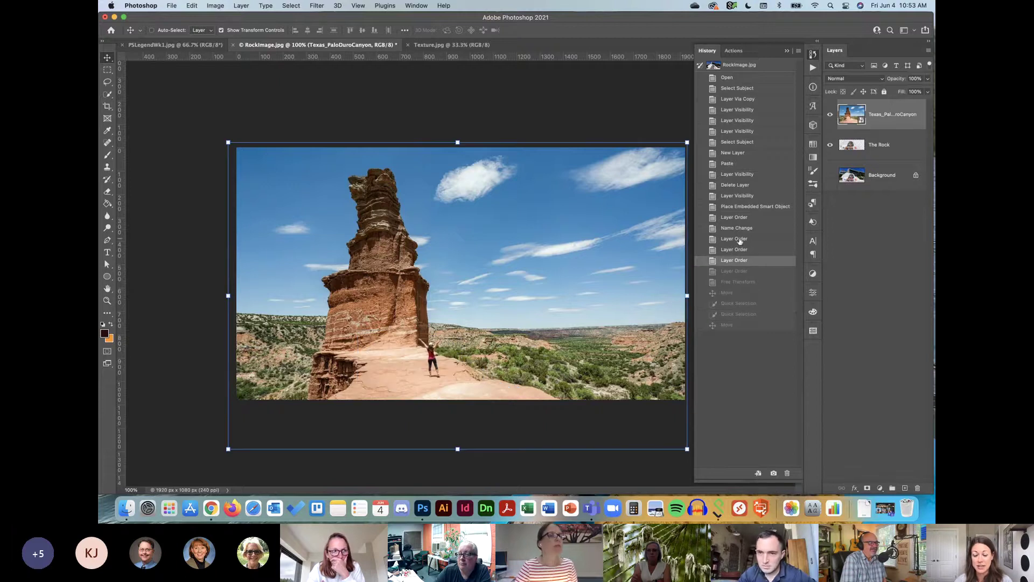
pyautogui.click(740, 272)
pyautogui.click(752, 284)
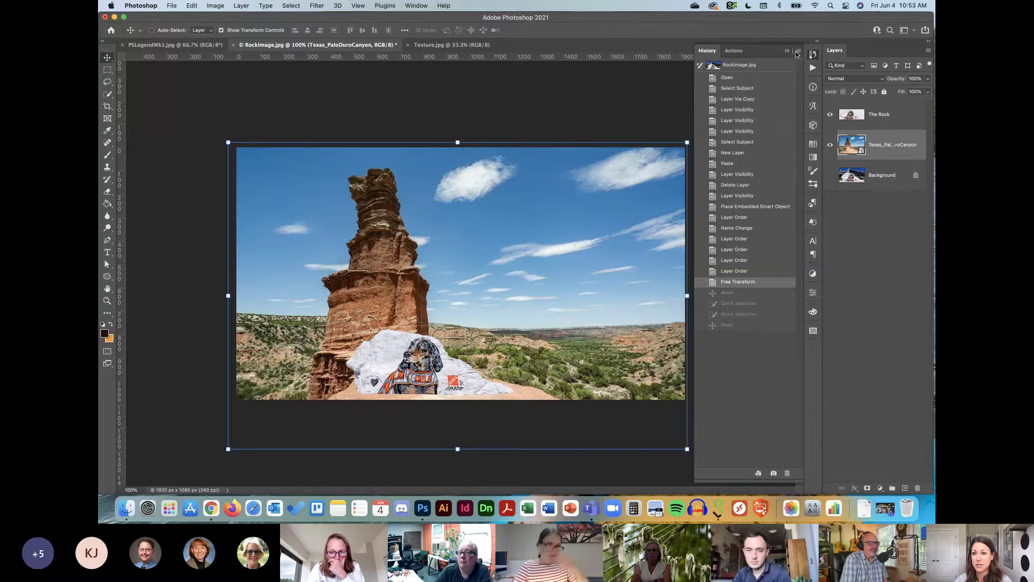
pyautogui.click(833, 235)
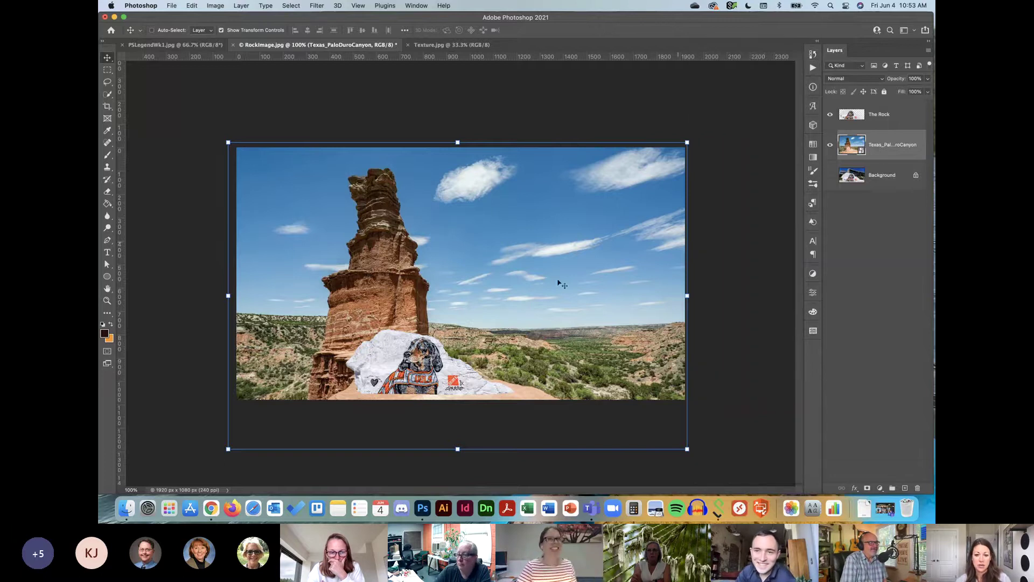
# Step: Select The Rock layer and clear the layer selection again so that no layer is active
pyautogui.click(745, 275)
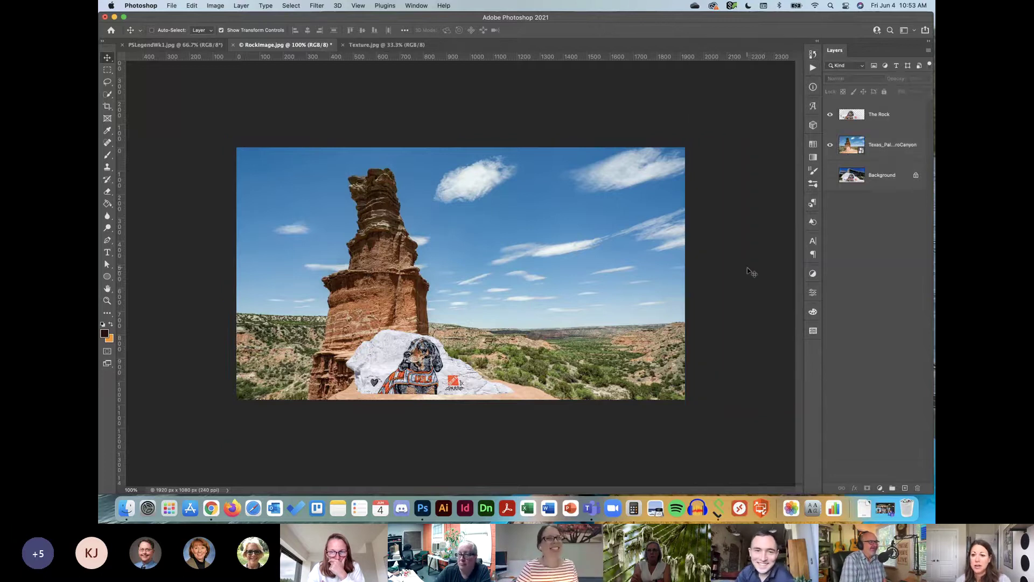
pyautogui.click(879, 114)
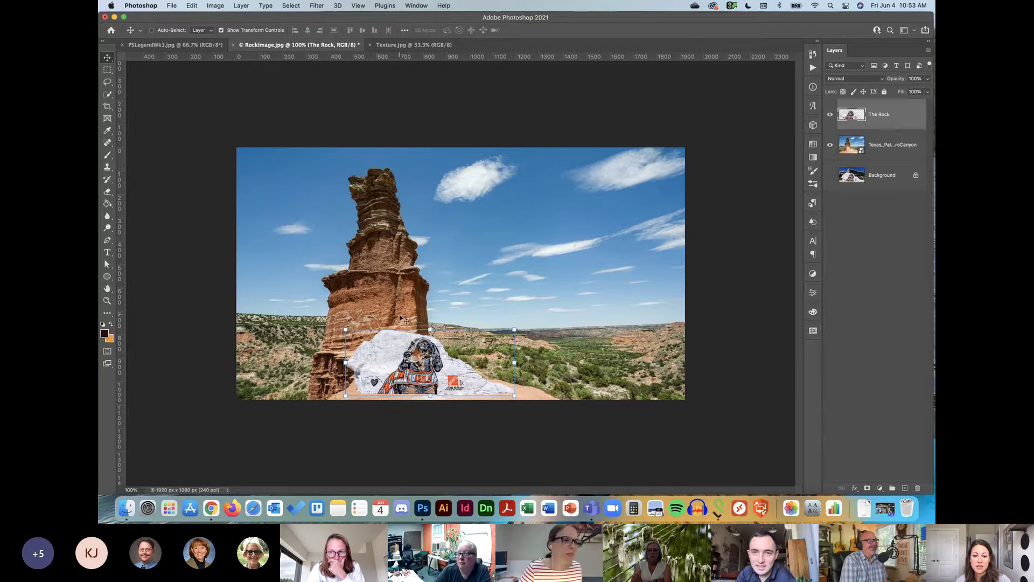
pyautogui.click(723, 249)
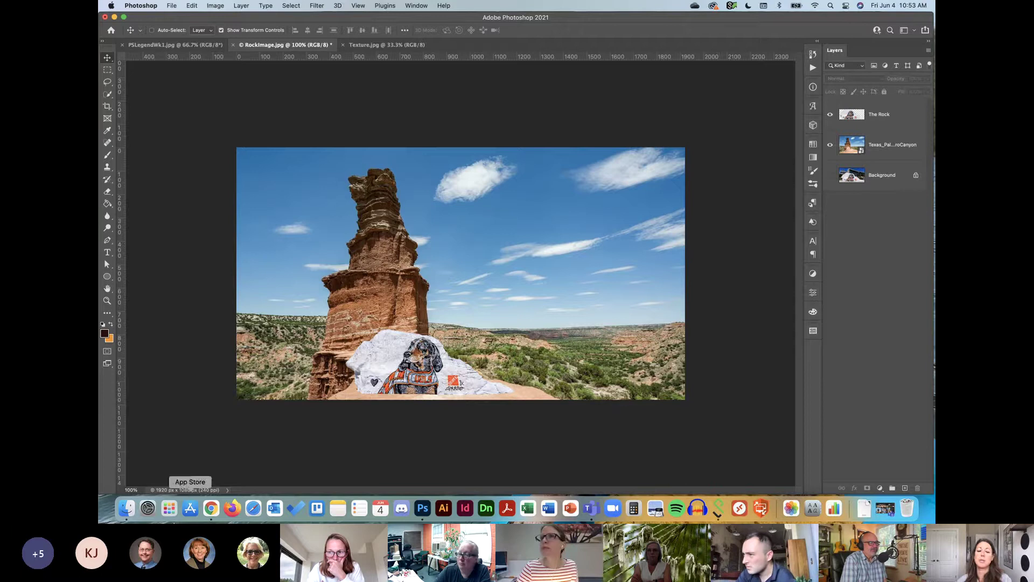
# Step: Place Texture.jpg from the Week 1 folder in Finder into the RockImage.jpg document in Photoshop
pyautogui.click(122, 511)
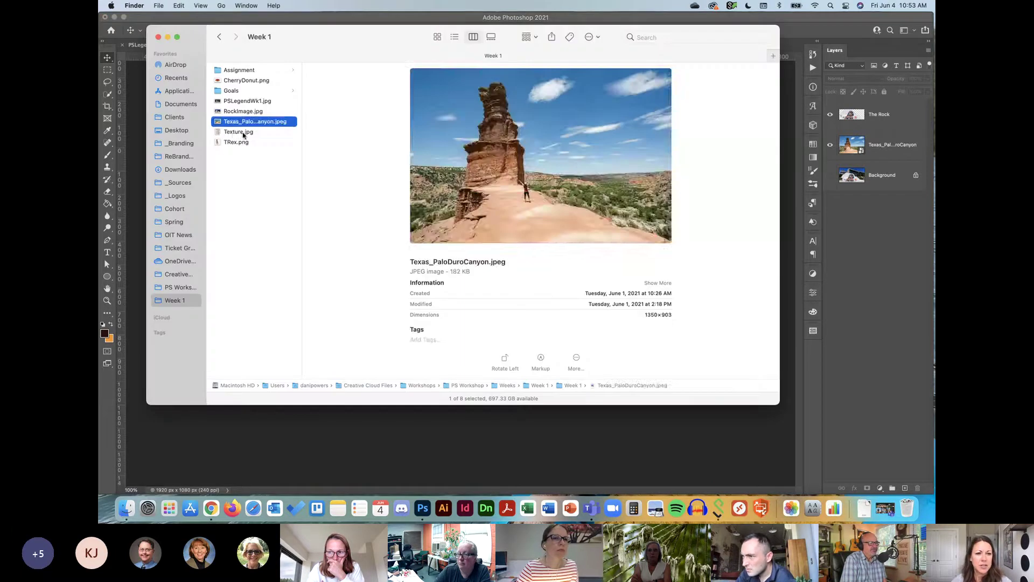
pyautogui.click(239, 132)
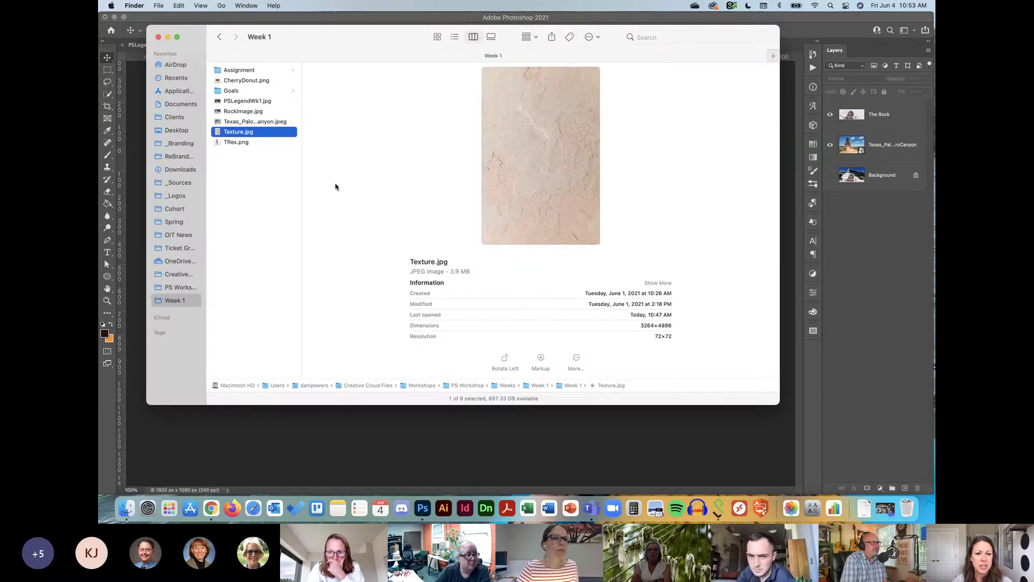
pyautogui.moveTo(238, 134); pyautogui.dragTo(338, 457)
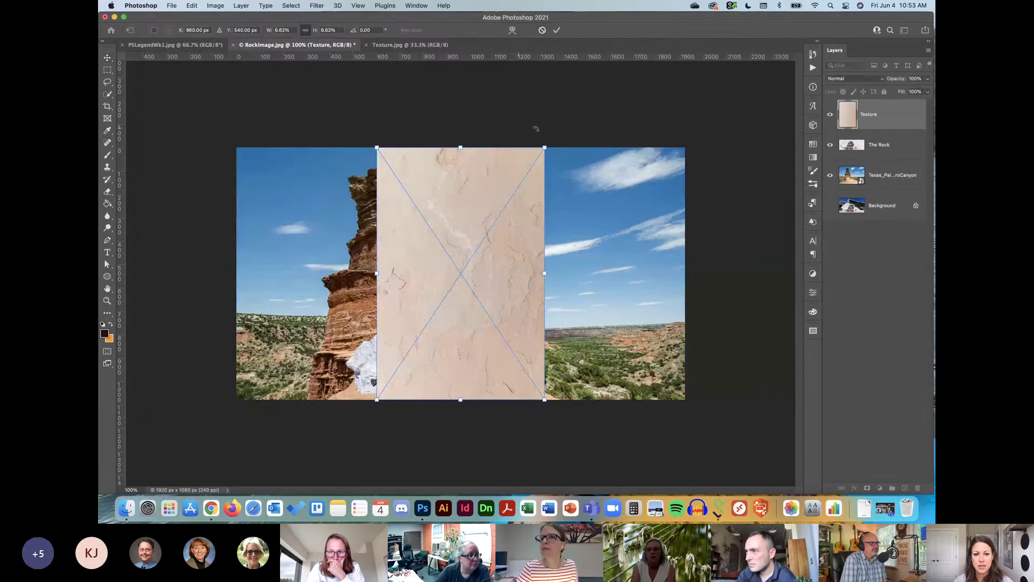
# Step: Try rotating the placed texture in both directions, set it to 90 degrees in landscape orientation, and commit the transform
pyautogui.moveTo(556, 131); pyautogui.dragTo(362, 227)
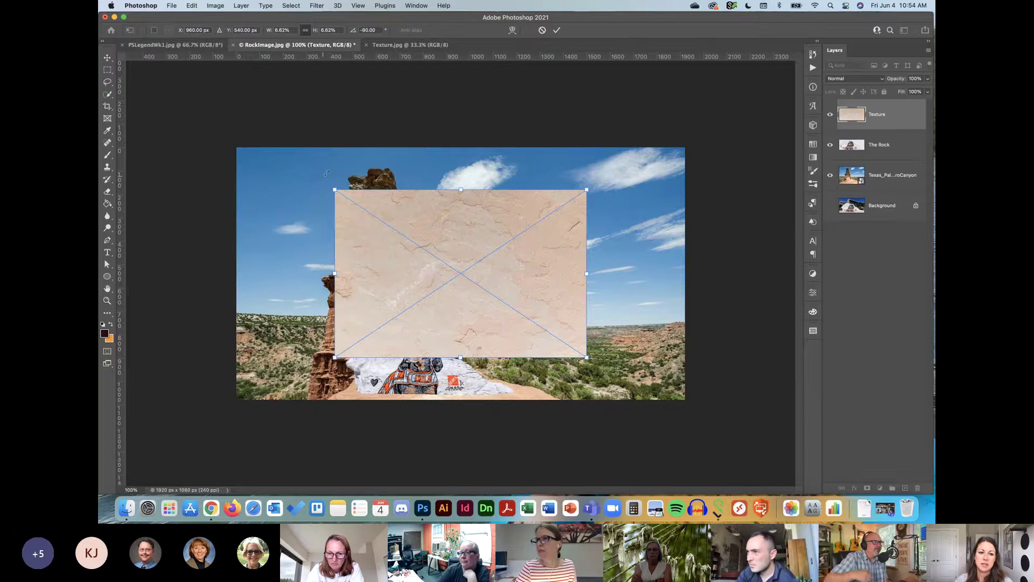
pyautogui.moveTo(322, 185); pyautogui.dragTo(516, 190)
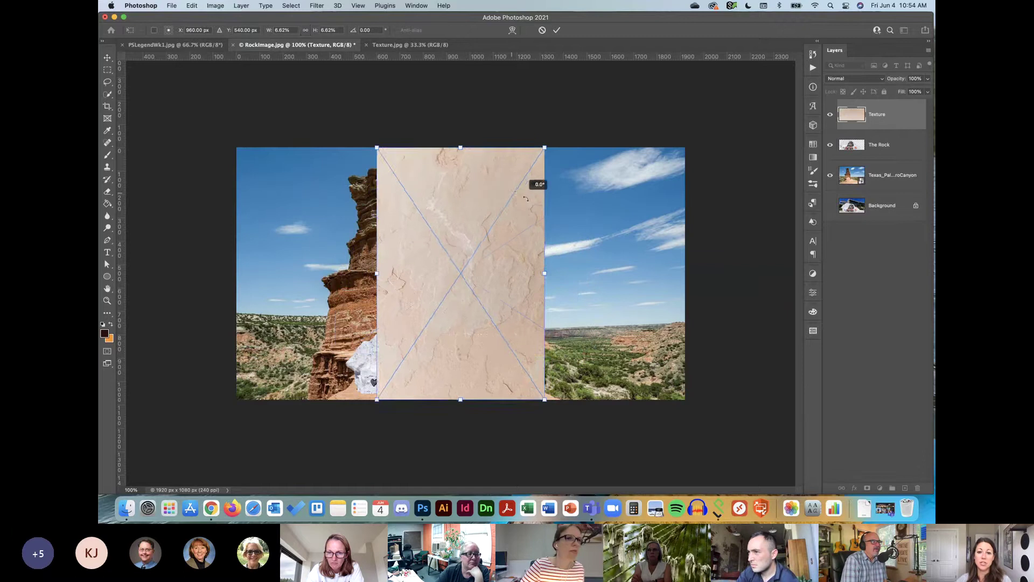
pyautogui.press('super+z')
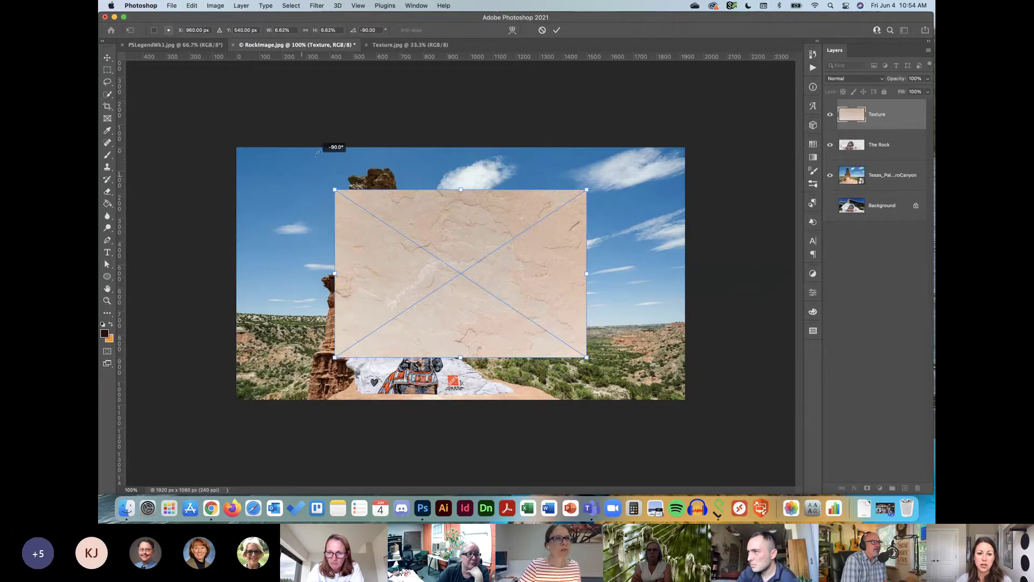
pyautogui.moveTo(335, 143); pyautogui.dragTo(508, 116)
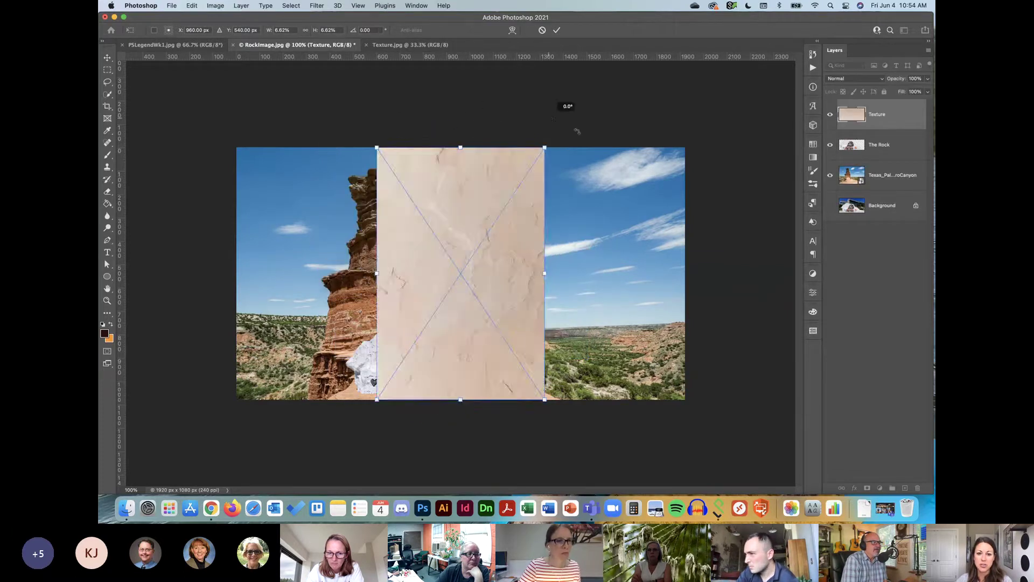
pyautogui.moveTo(577, 131); pyautogui.dragTo(680, 372)
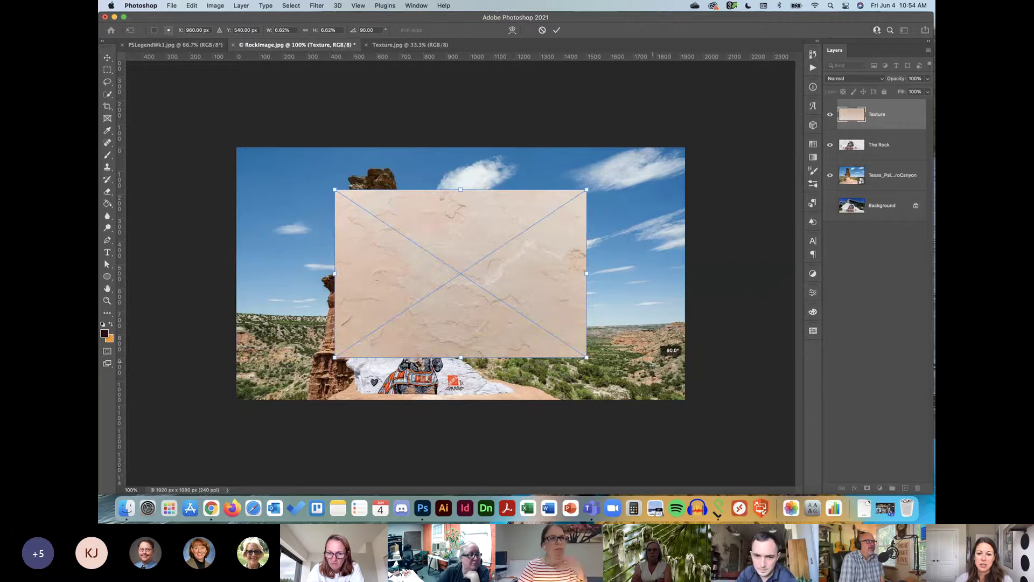
pyautogui.moveTo(434, 418); pyautogui.dragTo(553, 104)
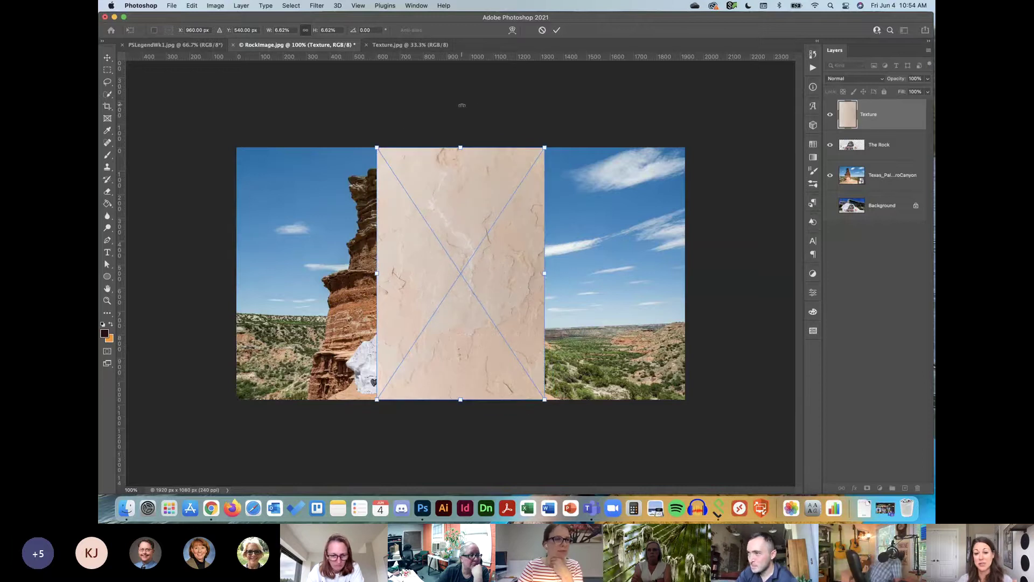
pyautogui.moveTo(549, 119); pyautogui.dragTo(695, 390)
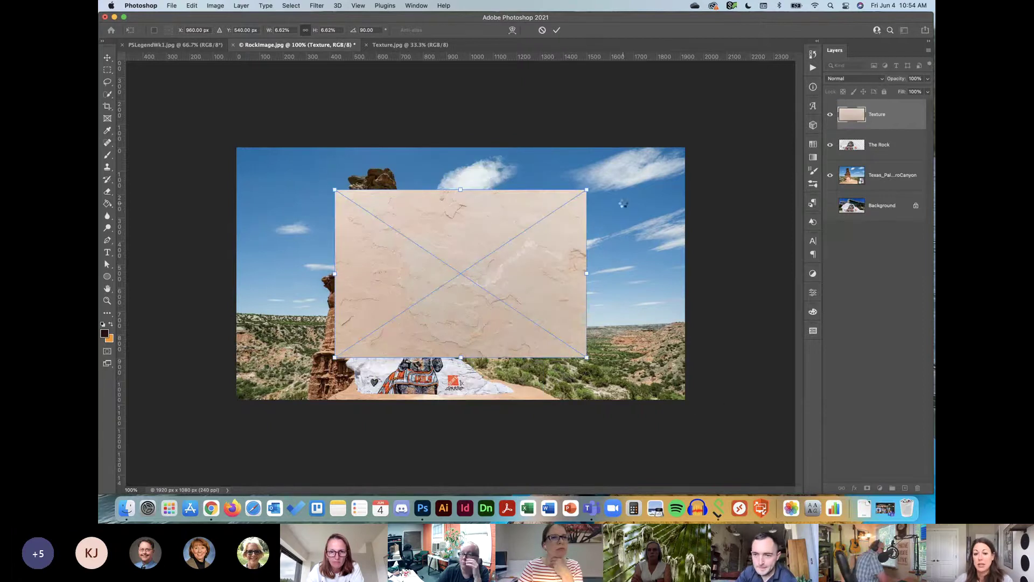
pyautogui.press('Return')
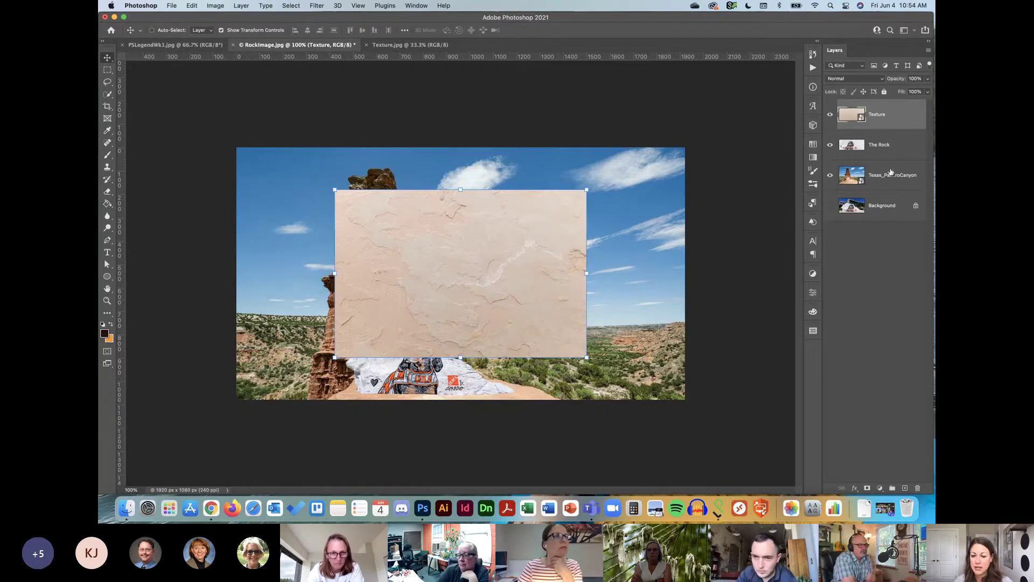
# Step: Create a clipping mask so the Texture layer is clipped to The Rock layer
pyautogui.rightClick(905, 124)
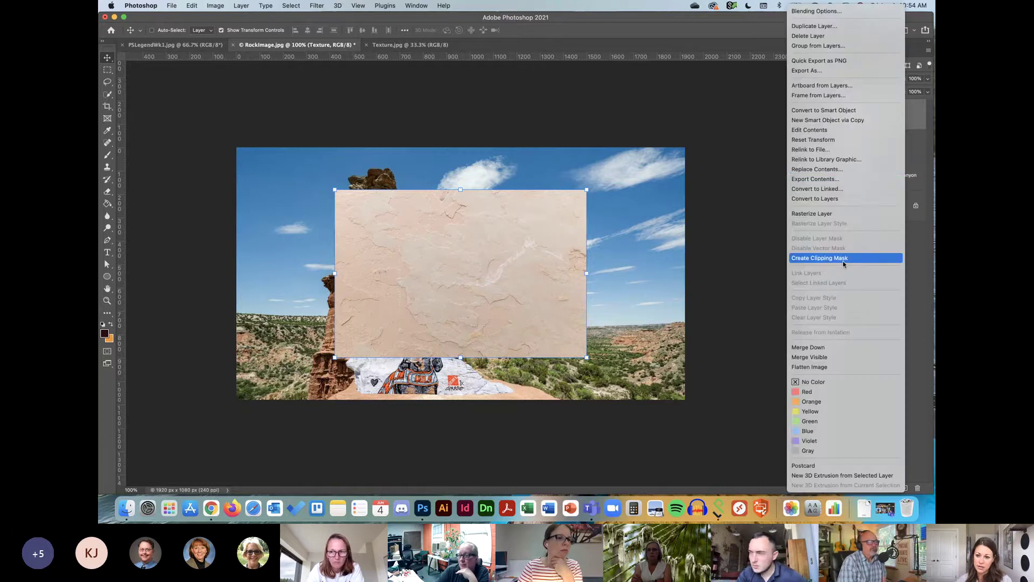
pyautogui.click(908, 125)
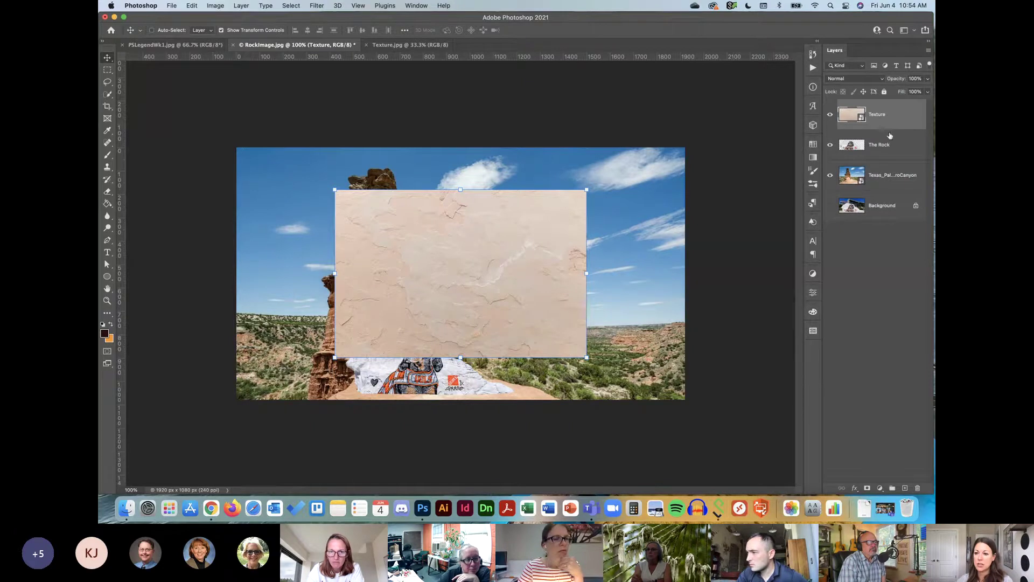
pyautogui.keyDown('alt'); pyautogui.click(893, 129); pyautogui.keyUp('alt')
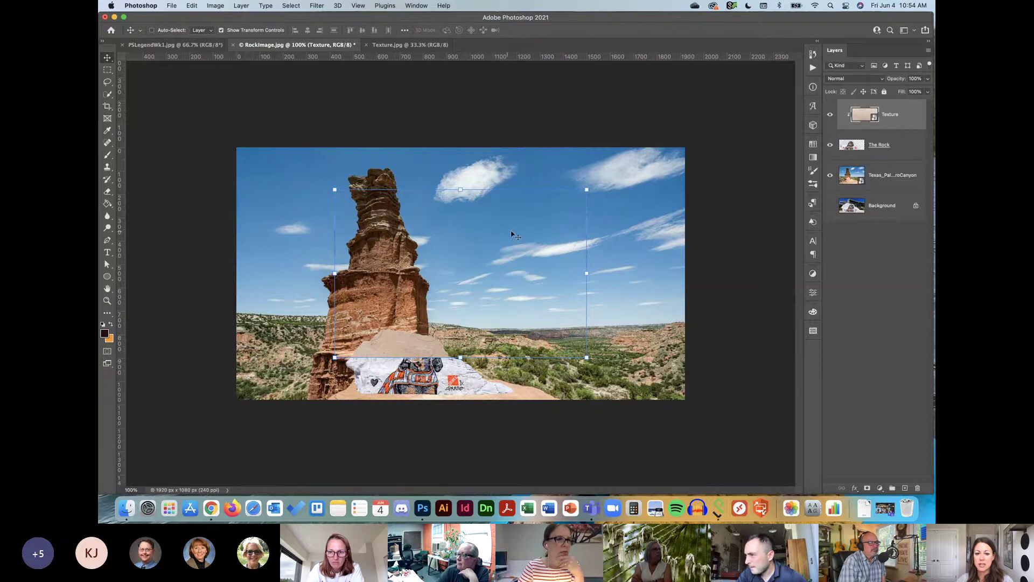
# Step: Move the clipped texture down over the rock, enlarge it slightly to cover the whole rock, and commit the transform
pyautogui.moveTo(512, 234); pyautogui.dragTo(481, 274)
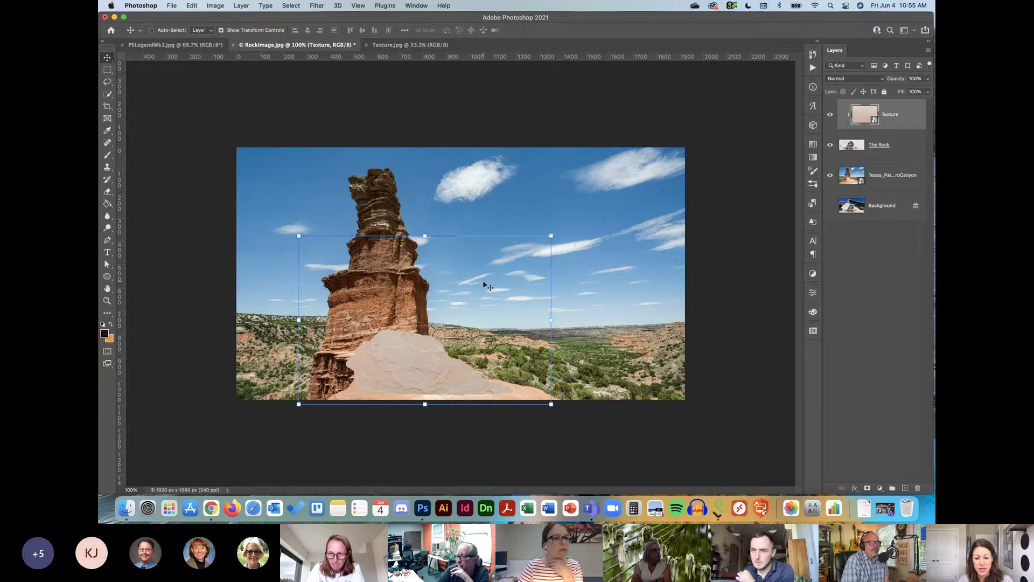
pyautogui.moveTo(298, 236); pyautogui.dragTo(247, 253)
pyautogui.press('Return')
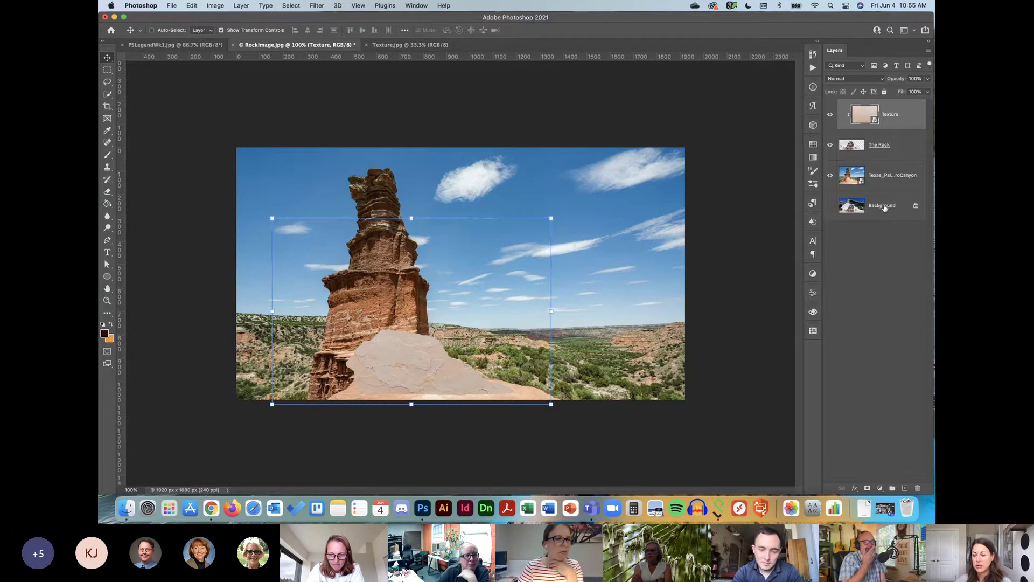
# Step: Convert the locked Background layer into a regular, movable layer with the default settings
pyautogui.moveTo(871, 217); pyautogui.dragTo(892, 134)
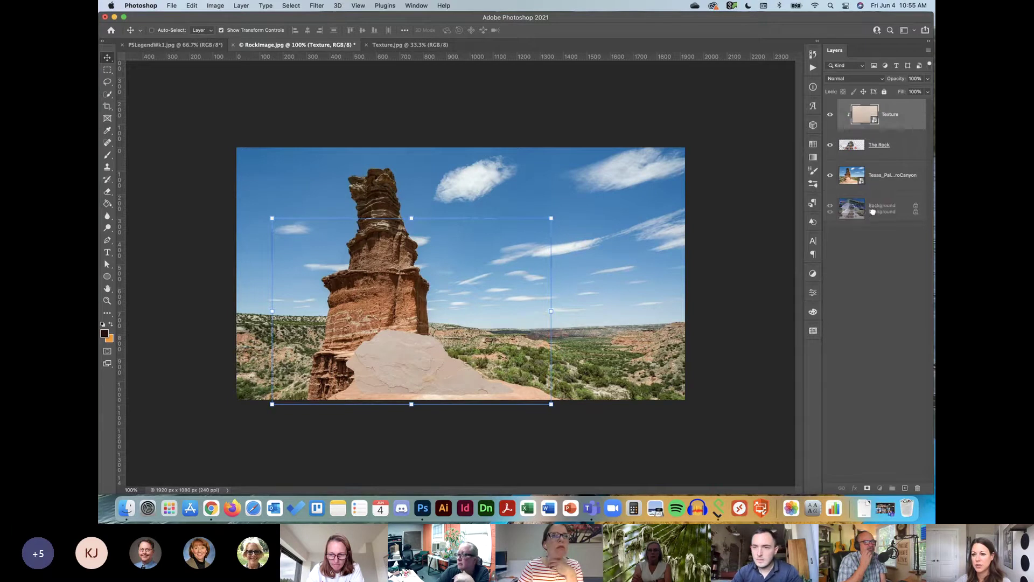
pyautogui.doubleClick(896, 212)
pyautogui.press('Return')
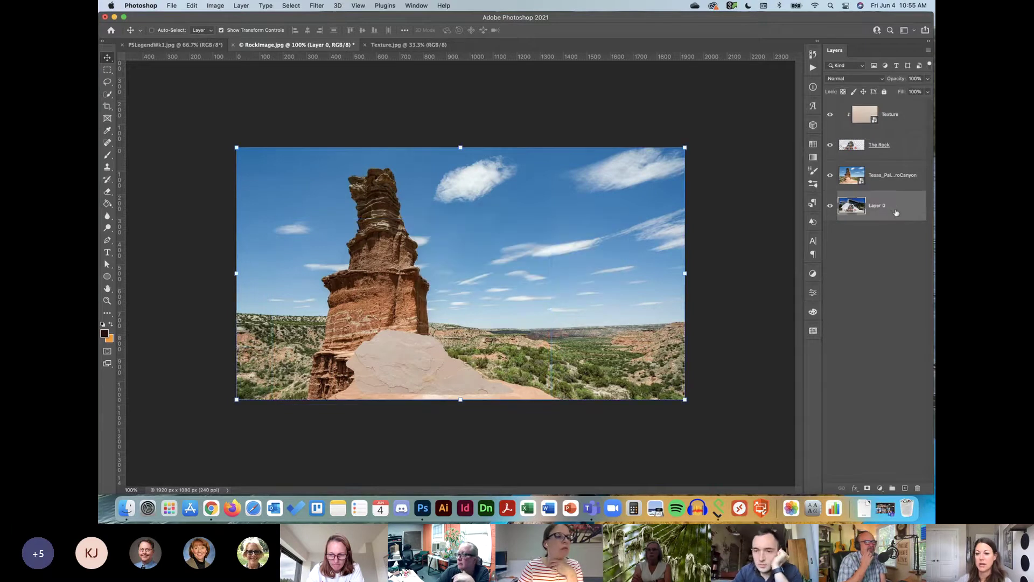
# Step: Try Layer 0 in the clipping group above Texture, shift its photo within the rock shape, and return it to the bottom of the stack
pyautogui.moveTo(896, 210); pyautogui.dragTo(900, 139)
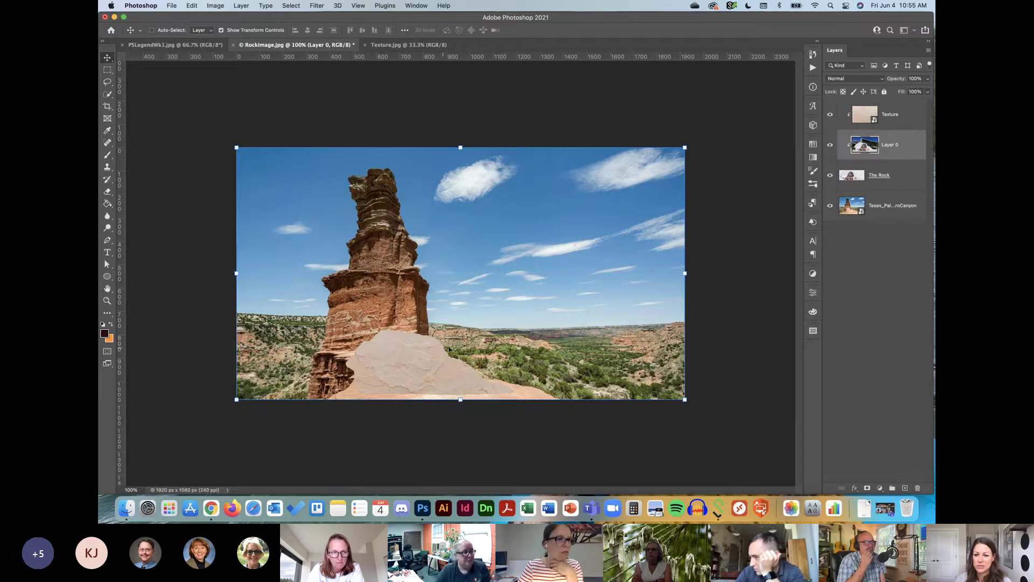
pyautogui.moveTo(906, 114); pyautogui.dragTo(907, 107)
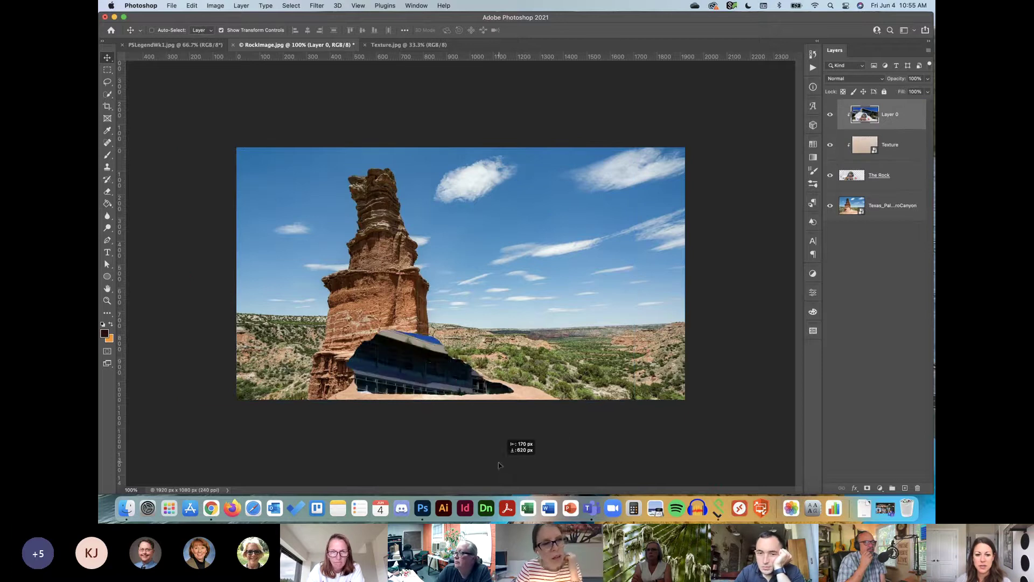
pyautogui.moveTo(499, 465); pyautogui.dragTo(614, 355)
pyautogui.moveTo(424, 285); pyautogui.dragTo(500, 332)
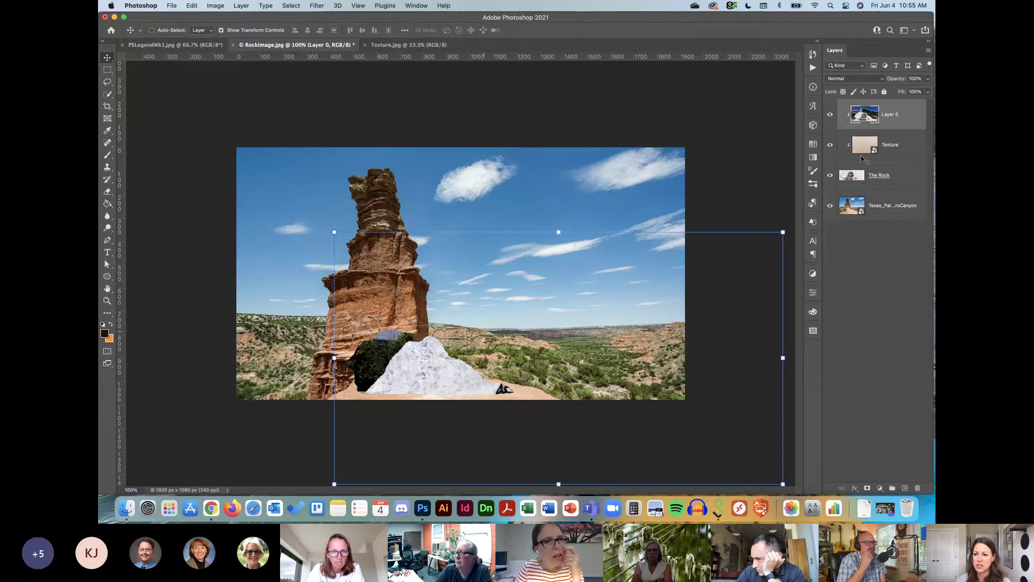
pyautogui.click(830, 144)
pyautogui.moveTo(904, 114); pyautogui.dragTo(907, 205)
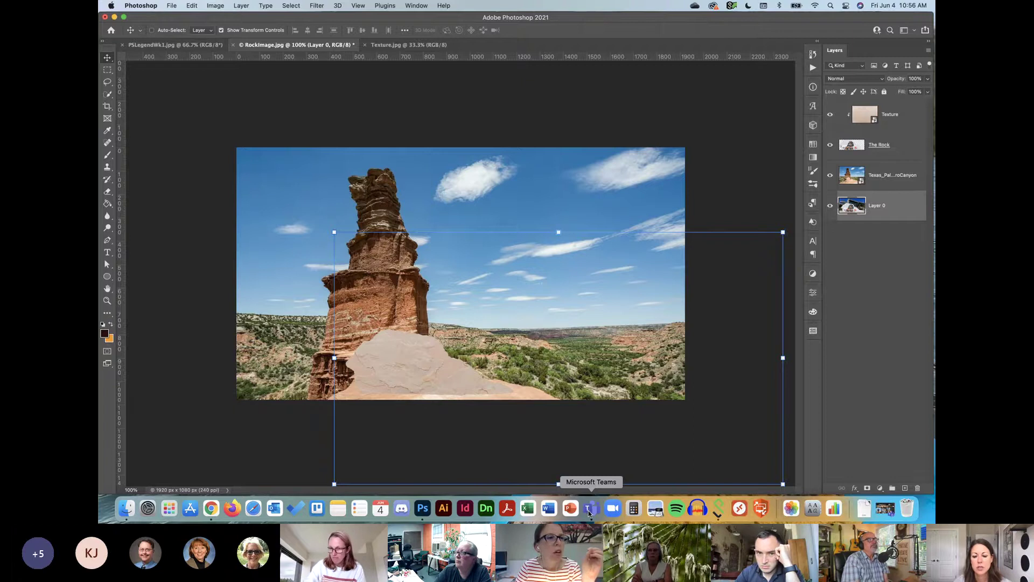
# Step: Check the Microsoft Teams meeting window and return to the Photoshop document with no layer selected
pyautogui.click(886, 505)
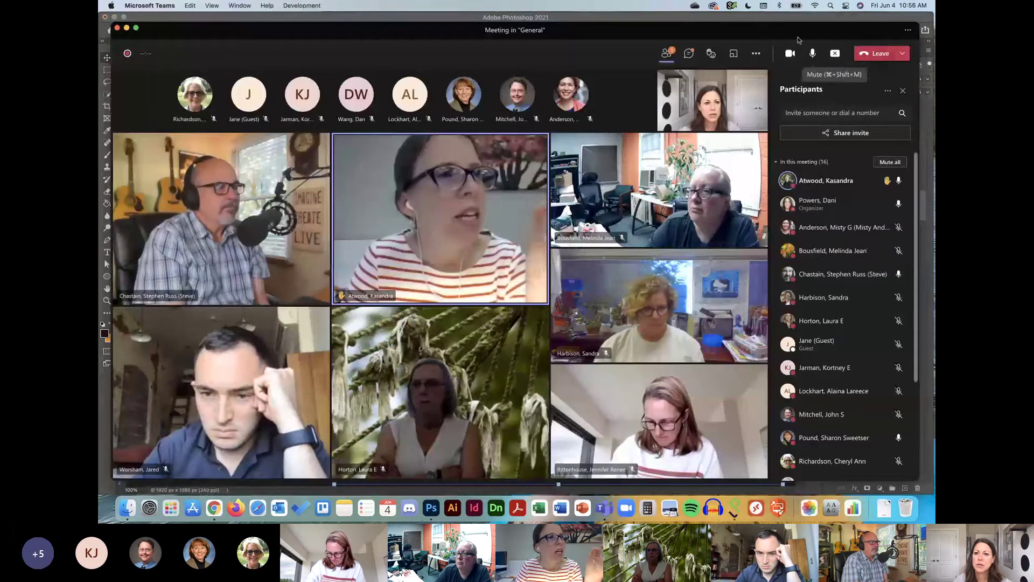
pyautogui.click(835, 54)
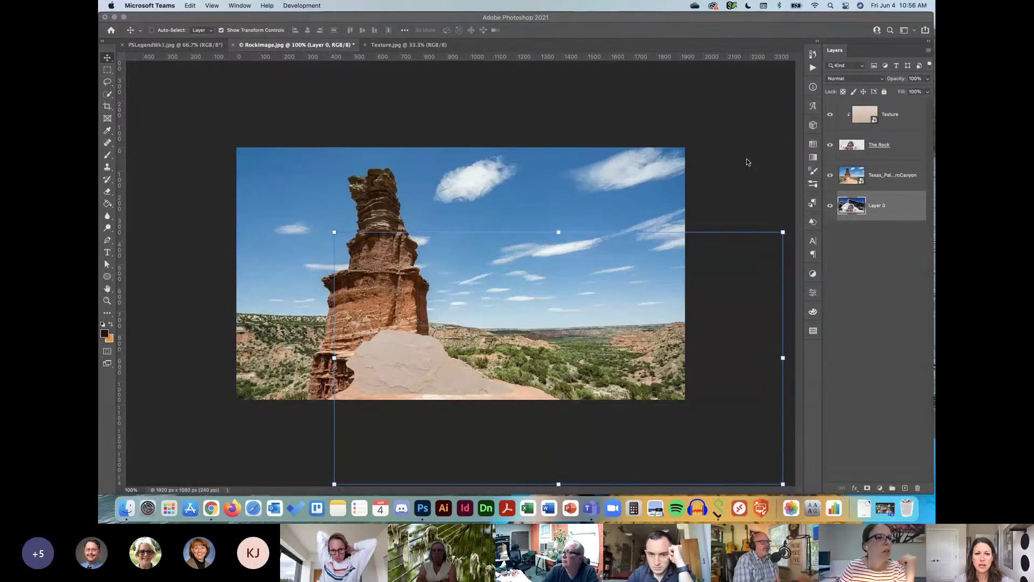
pyautogui.click(747, 162)
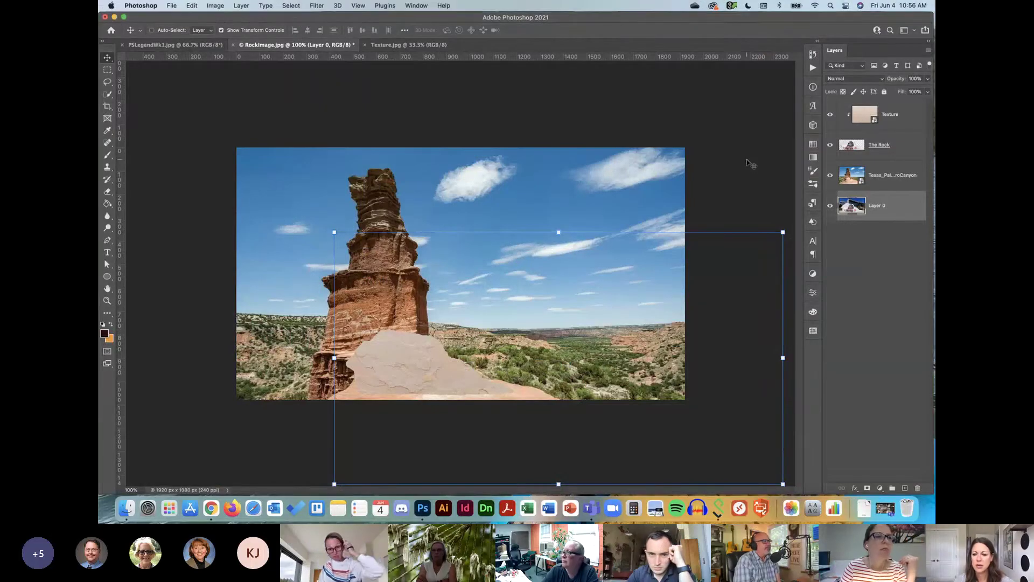
pyautogui.click(750, 149)
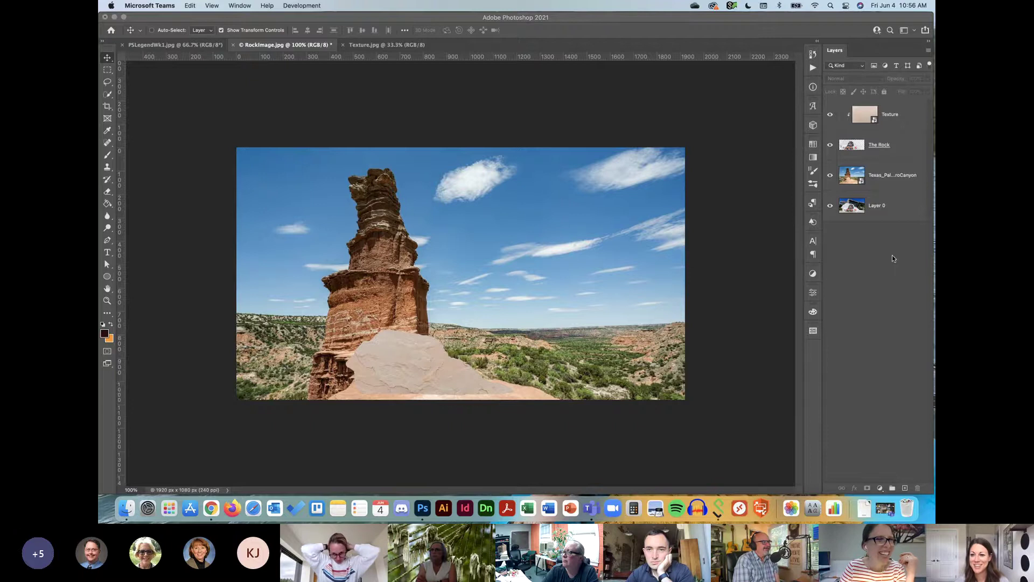
pyautogui.click(882, 318)
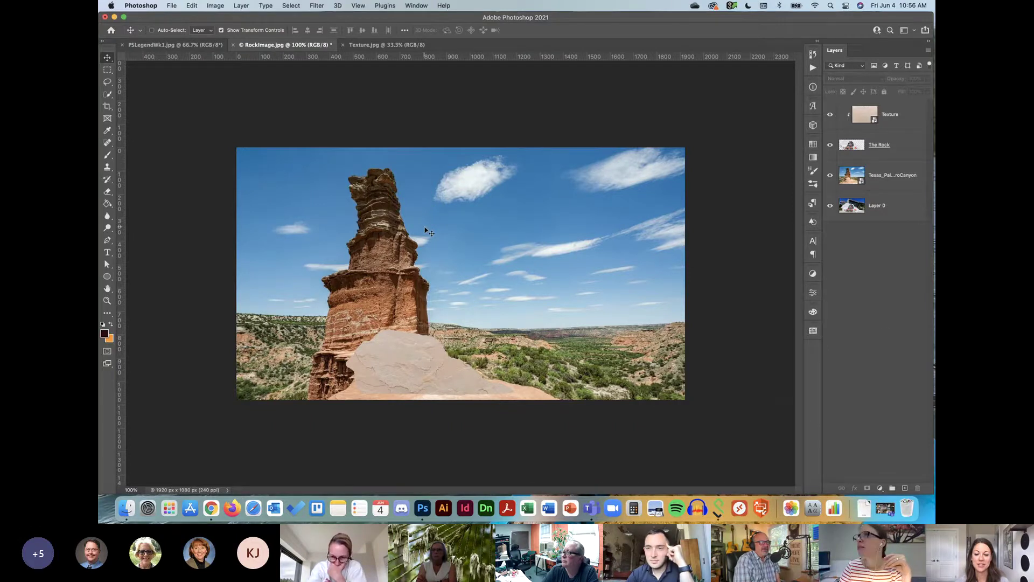
pyautogui.click(886, 511)
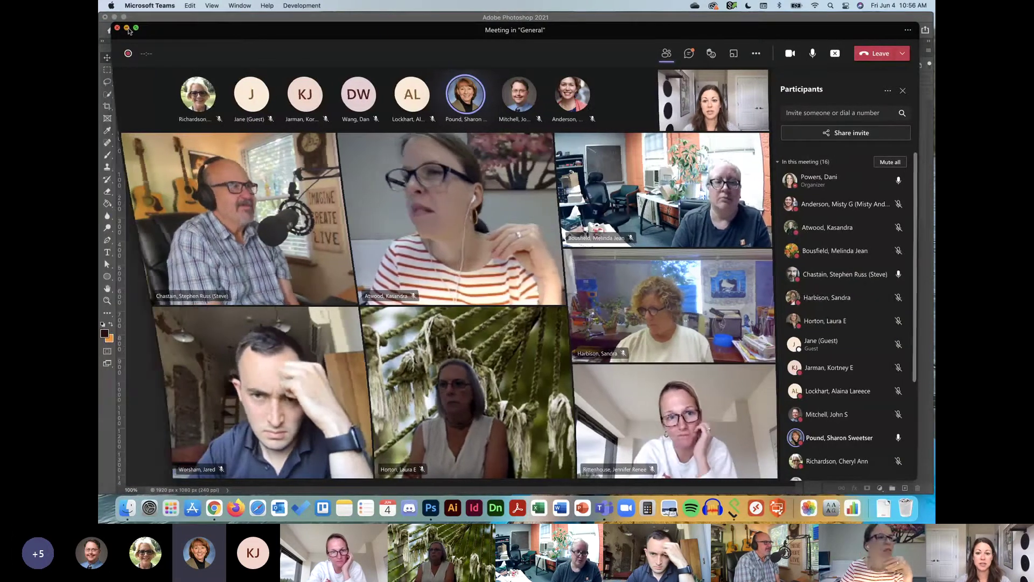
pyautogui.click(125, 31)
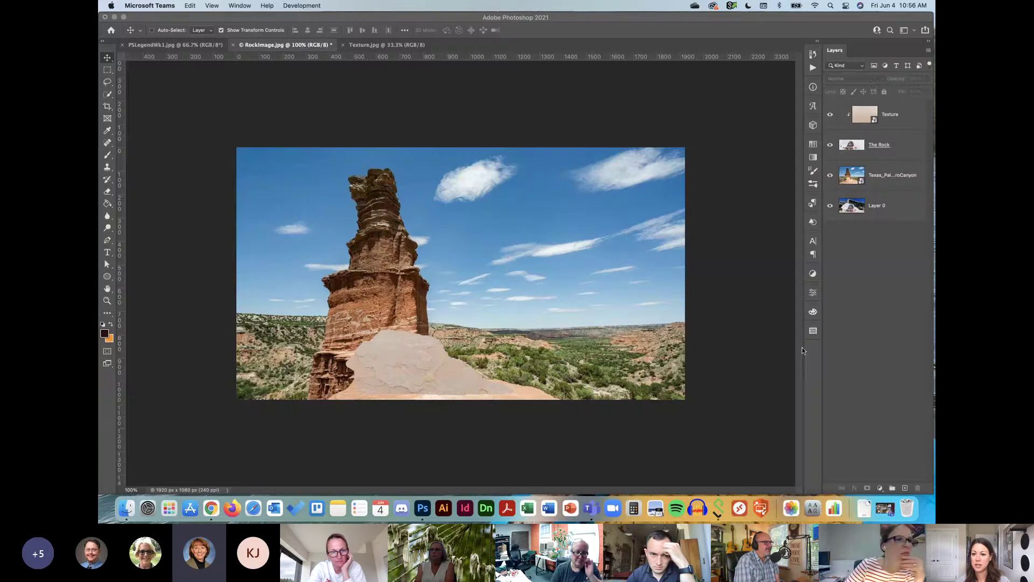
# Step: Delete the clipped Texture layer from the RockImage.jpg document
pyautogui.click(868, 120)
pyautogui.press('Delete')
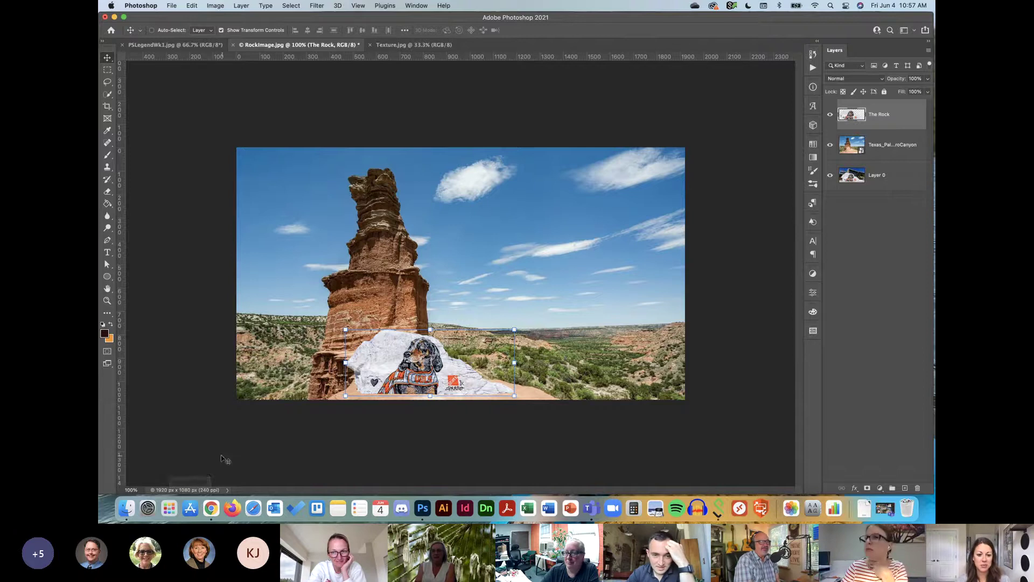
# Step: Preview RockImage.jpg in the Week 1 folder in Finder and return to Photoshop
pyautogui.click(129, 509)
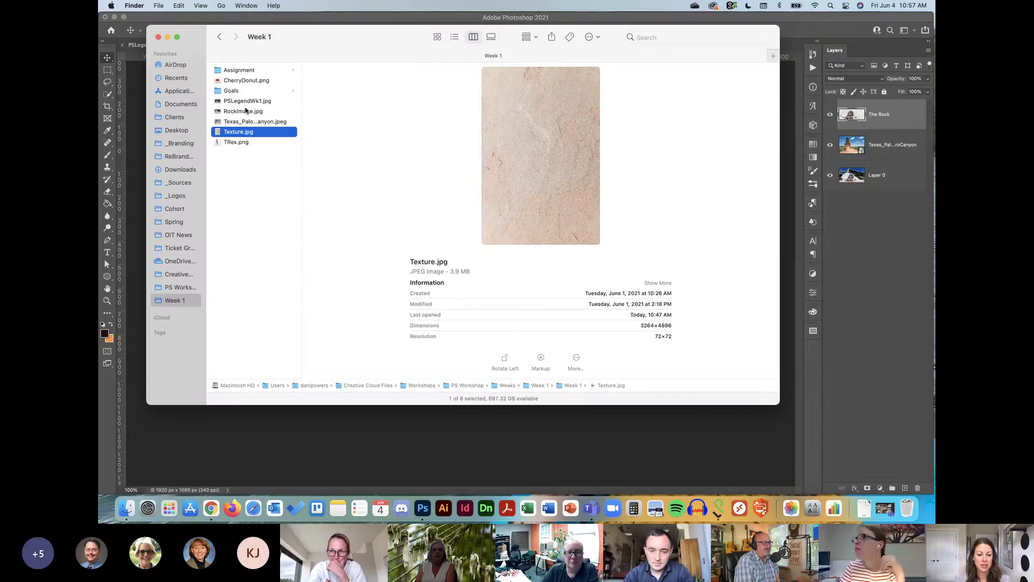
pyautogui.click(250, 113)
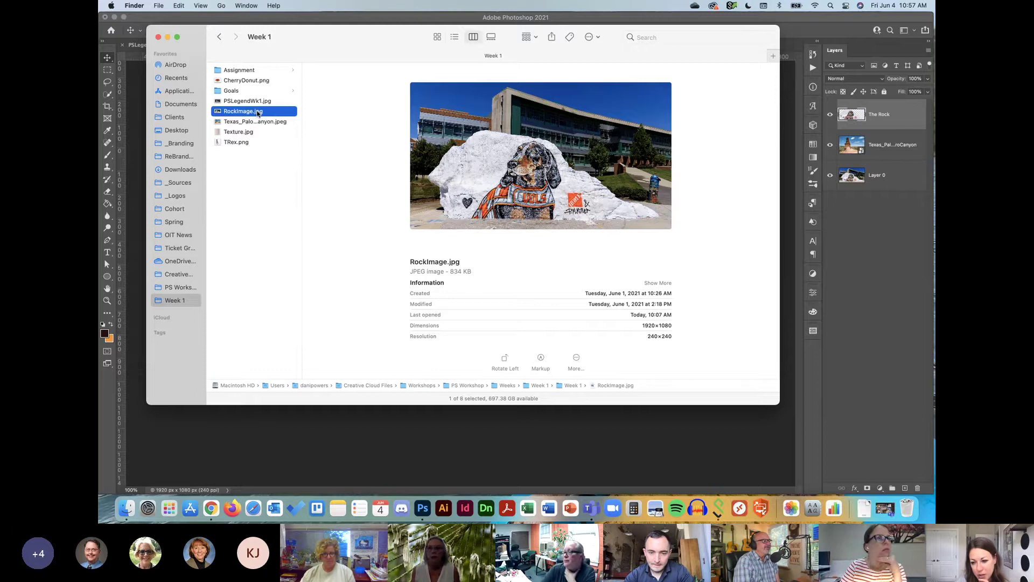
pyautogui.click(537, 445)
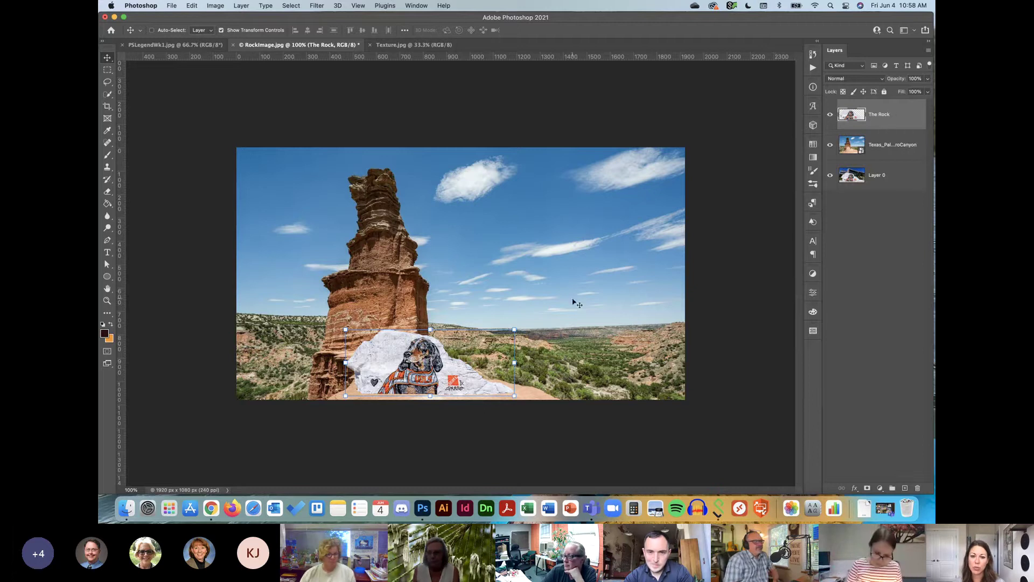
# Step: Place Texture.jpg from the Week 1 folder into the RockImage.jpg document, rotated 90 degrees
pyautogui.click(127, 508)
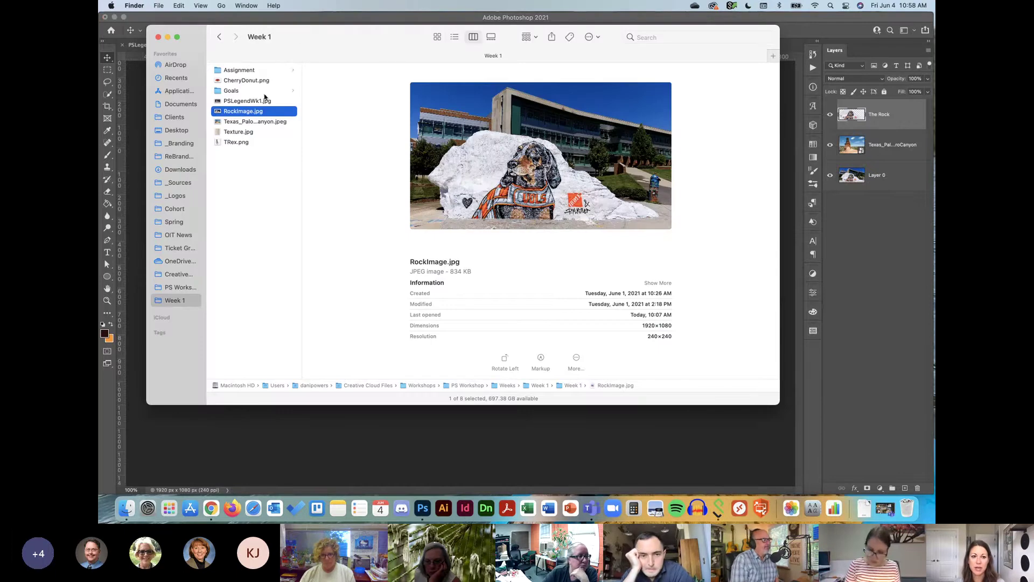
pyautogui.click(249, 135)
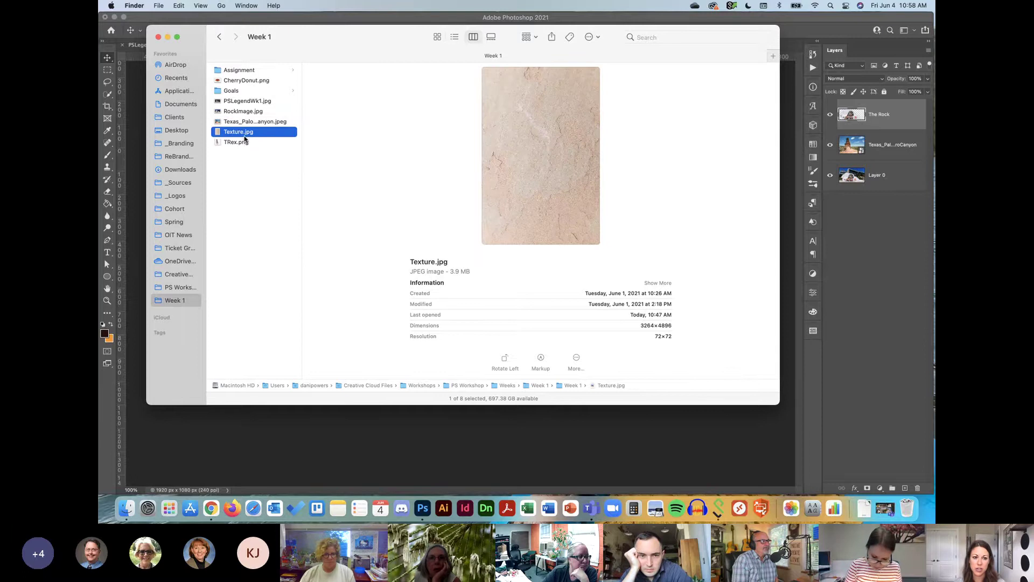
pyautogui.moveTo(377, 61); pyautogui.dragTo(426, 62)
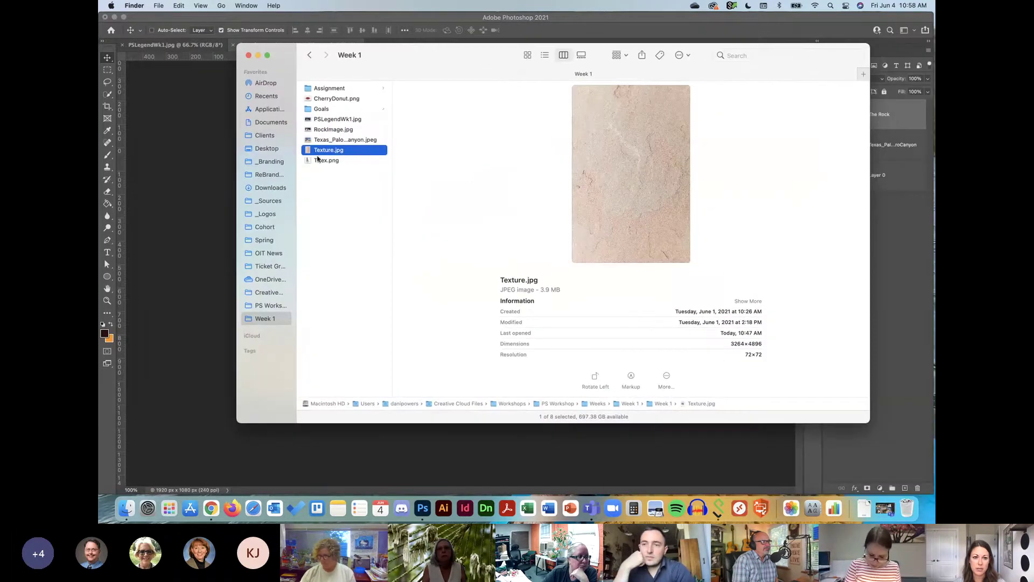
pyautogui.moveTo(321, 152); pyautogui.dragTo(183, 156)
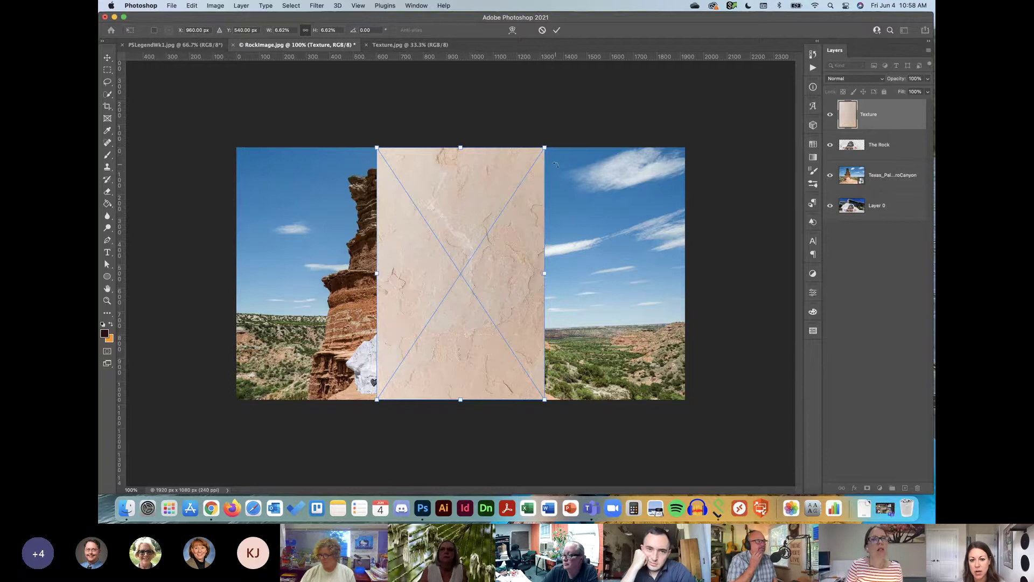
pyautogui.moveTo(568, 136); pyautogui.dragTo(646, 347)
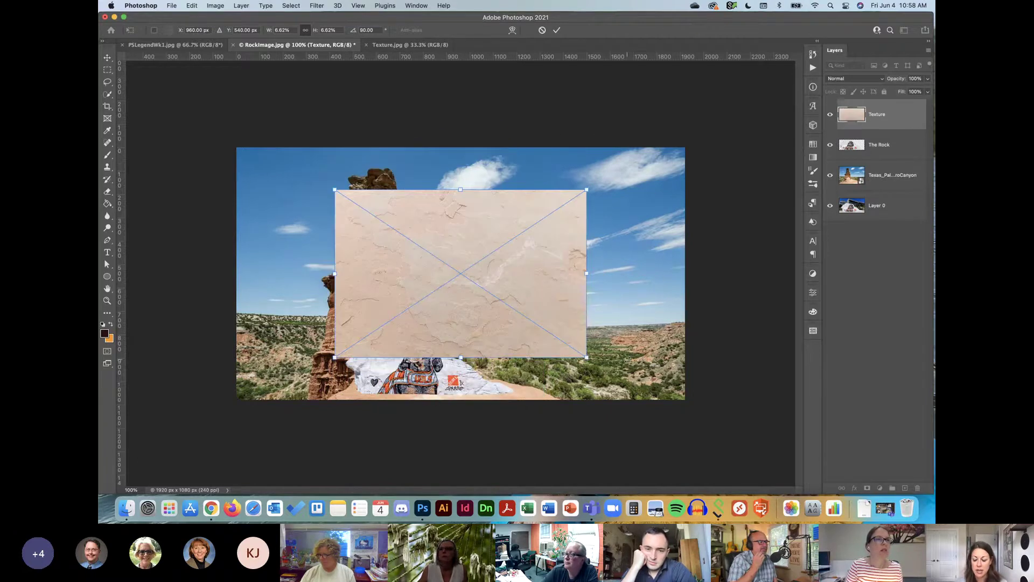
pyautogui.press('Return')
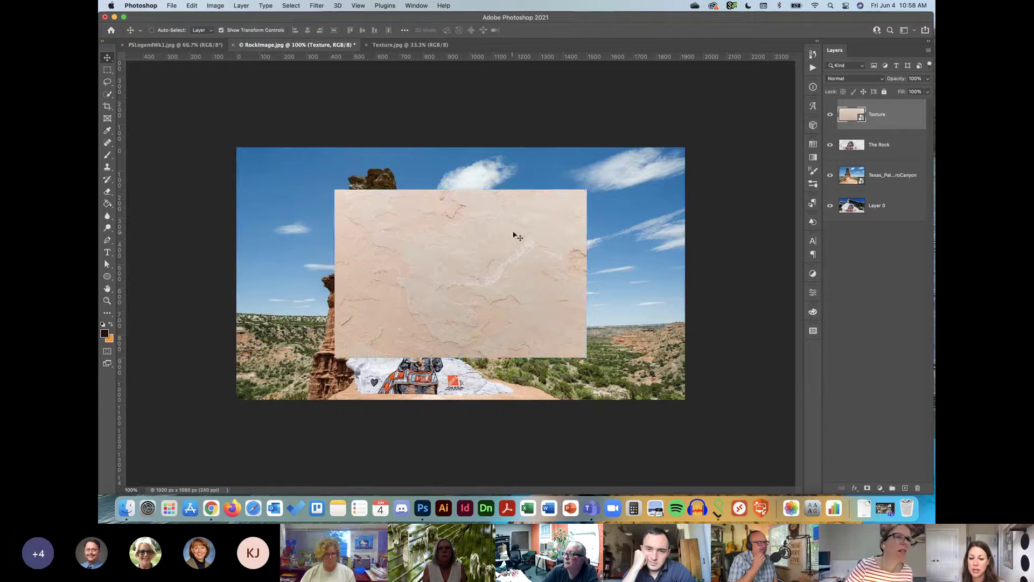
# Step: Clip the Texture layer to The Rock and move the texture so that it covers the rock
pyautogui.moveTo(585, 232); pyautogui.dragTo(571, 205)
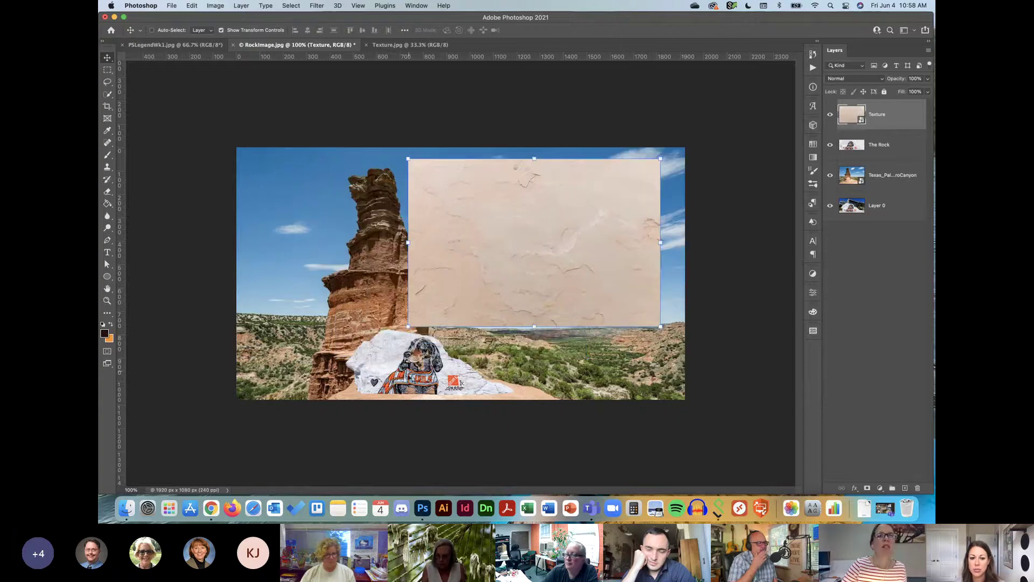
pyautogui.rightClick(904, 120)
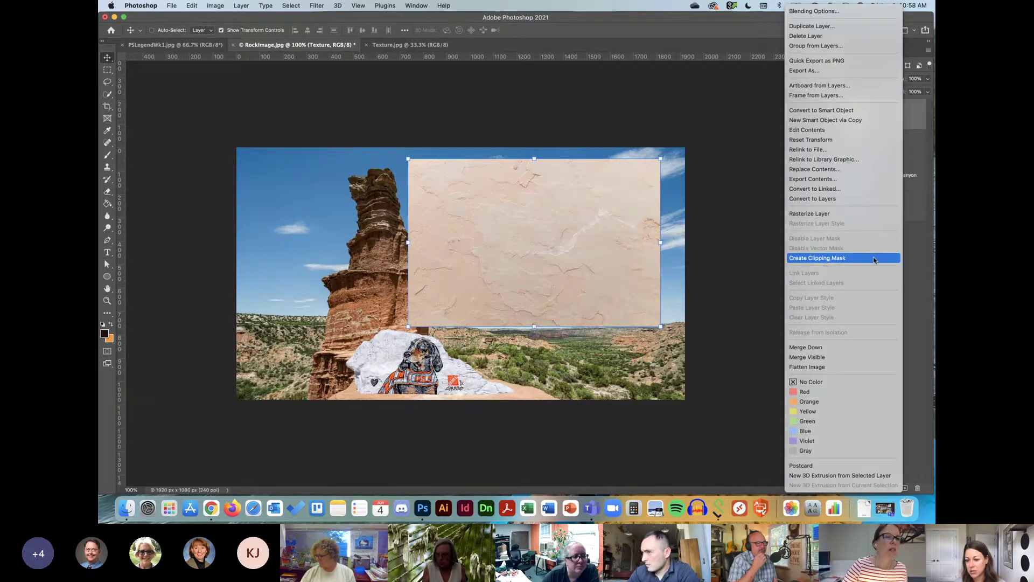
pyautogui.click(827, 261)
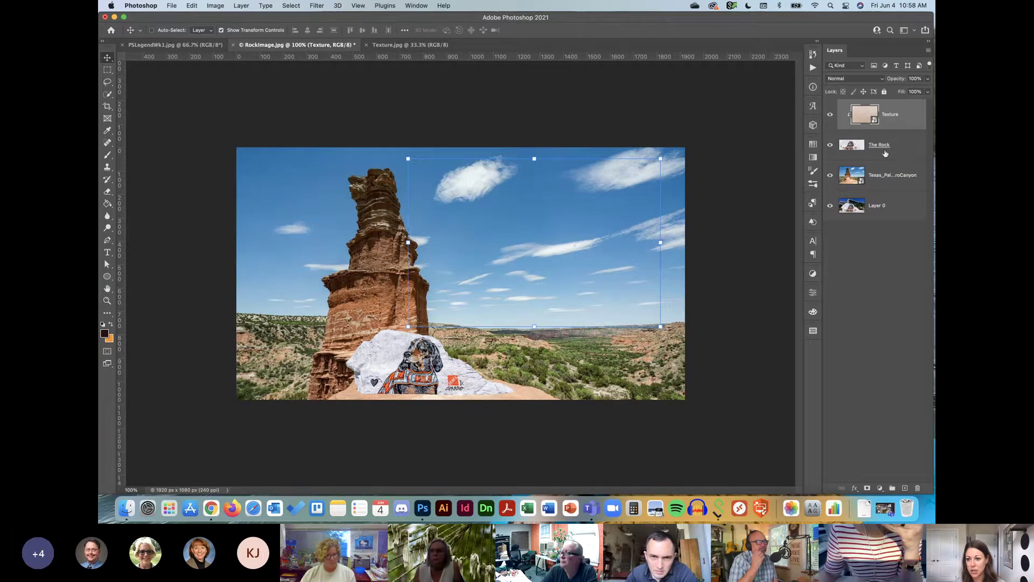
pyautogui.moveTo(610, 187); pyautogui.dragTo(495, 283)
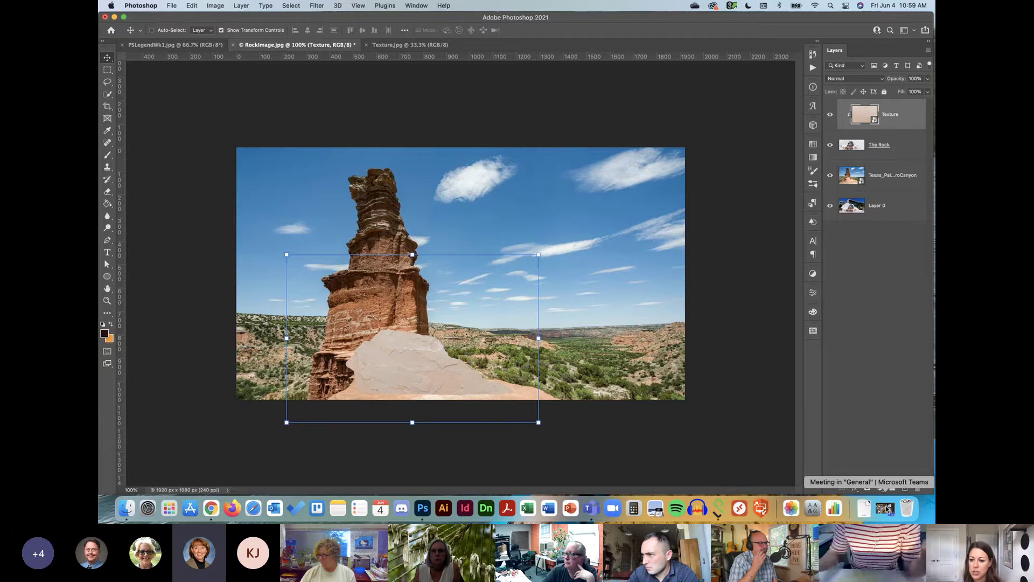
# Step: Check the Microsoft Teams meeting window, return to the Photoshop document and deselect all layers
pyautogui.click(886, 509)
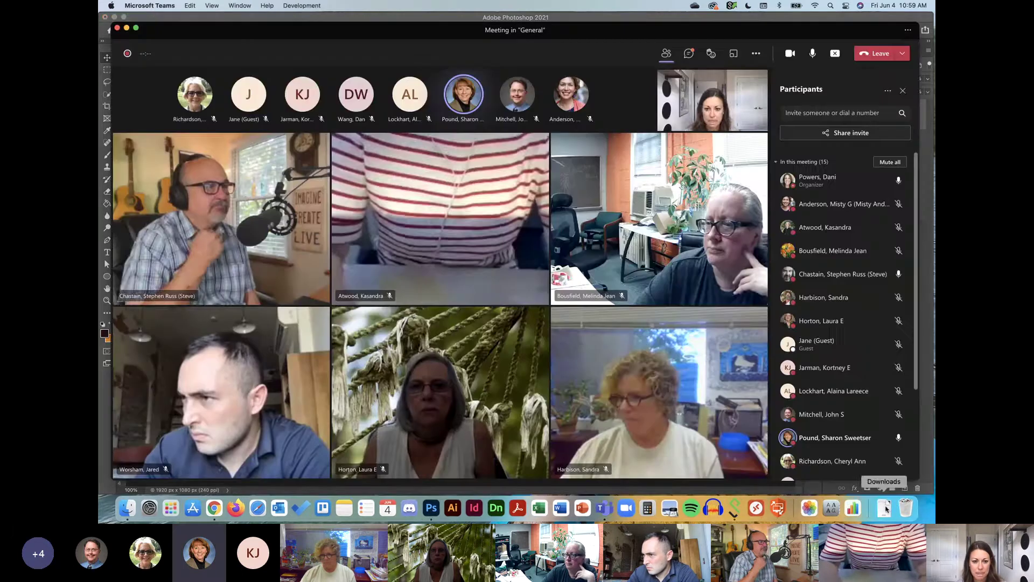
pyautogui.click(127, 28)
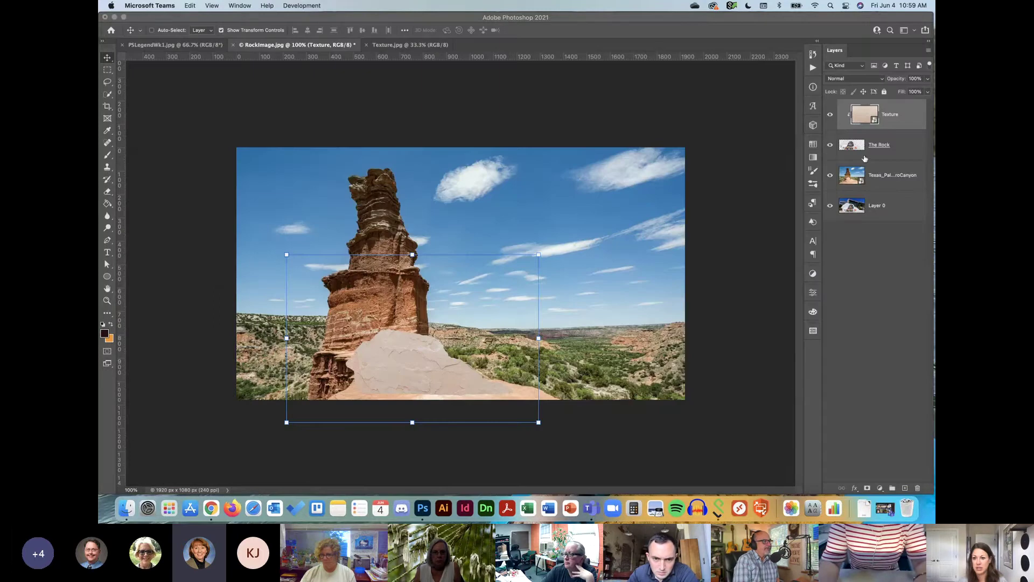
pyautogui.click(891, 218)
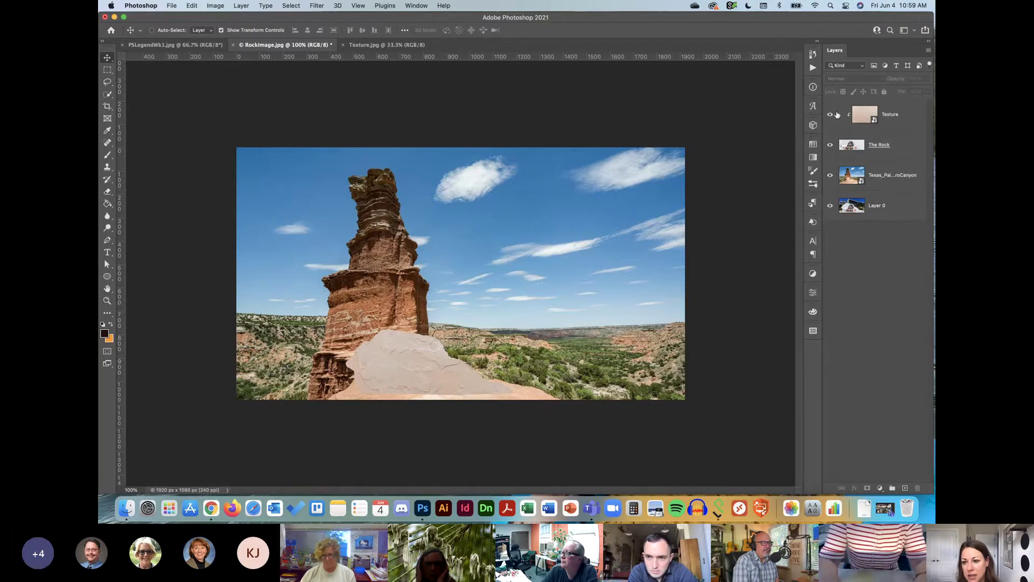
# Step: Release the Texture layer's clipping mask and move the stone texture away from the rock into the sky
pyautogui.keyDown('alt'); pyautogui.click(893, 127); pyautogui.keyUp('alt')
pyautogui.moveTo(496, 290); pyautogui.dragTo(501, 245)
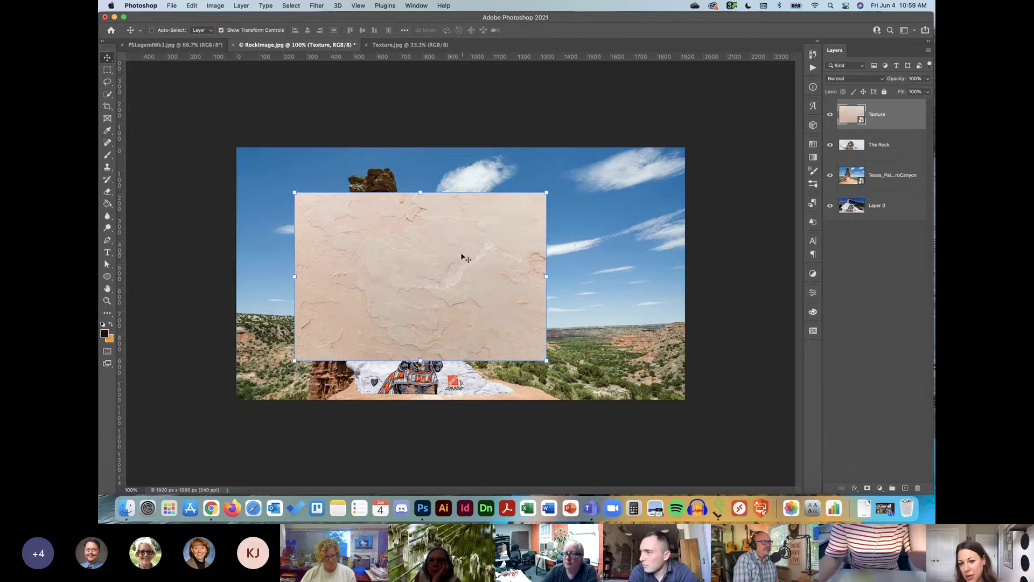
pyautogui.moveTo(515, 235); pyautogui.dragTo(568, 280)
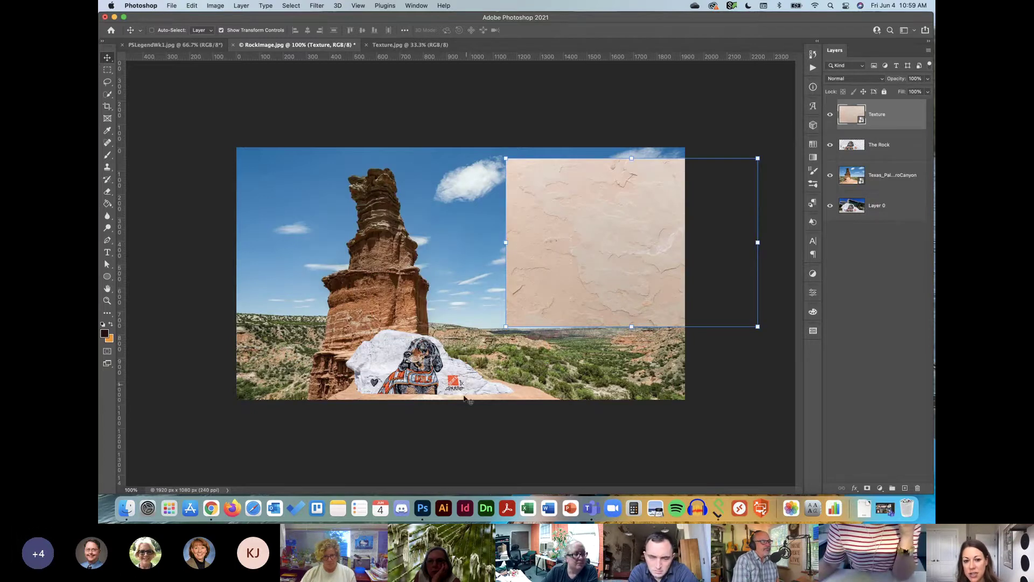
# Step: Clip Texture to The Rock again, reposition it over the rock shape and deselect all layers
pyautogui.keyDown('alt'); pyautogui.click(894, 129); pyautogui.keyUp('alt')
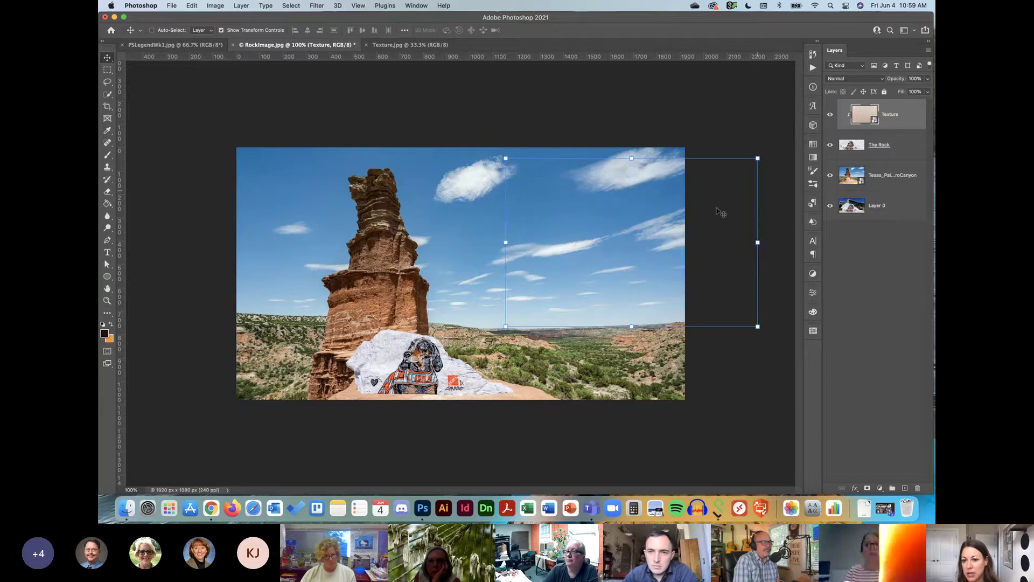
pyautogui.moveTo(654, 237)
pyautogui.mouseDown()
pyautogui.moveTo(560, 269)
pyautogui.moveTo(456, 338)
pyautogui.mouseUp()
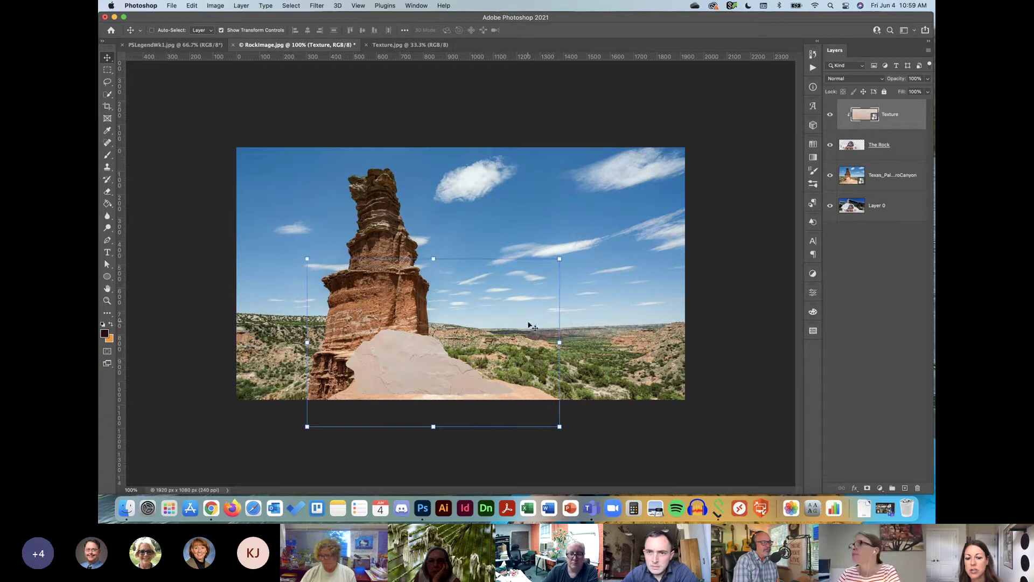
pyautogui.click(562, 259)
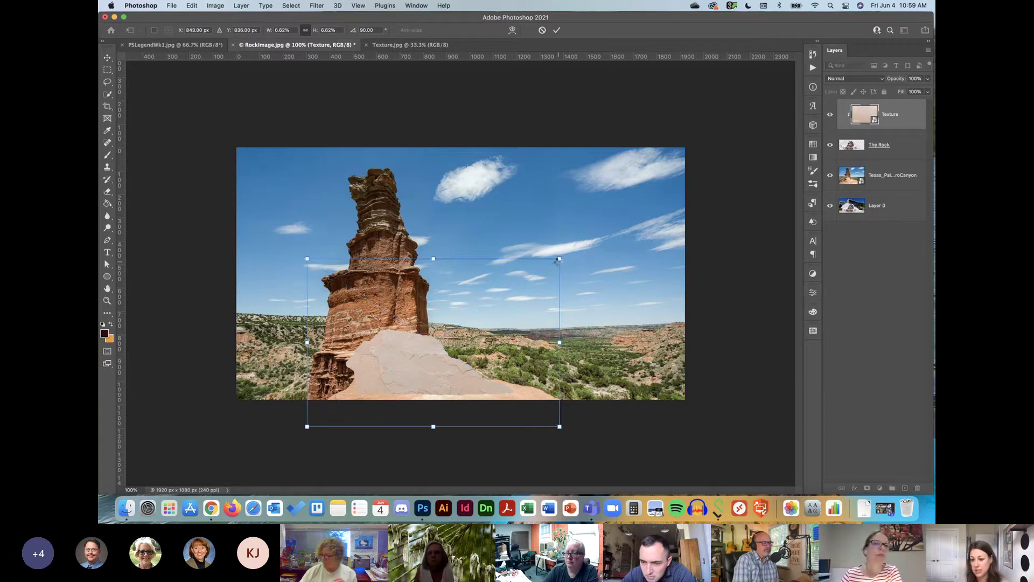
pyautogui.press('Return')
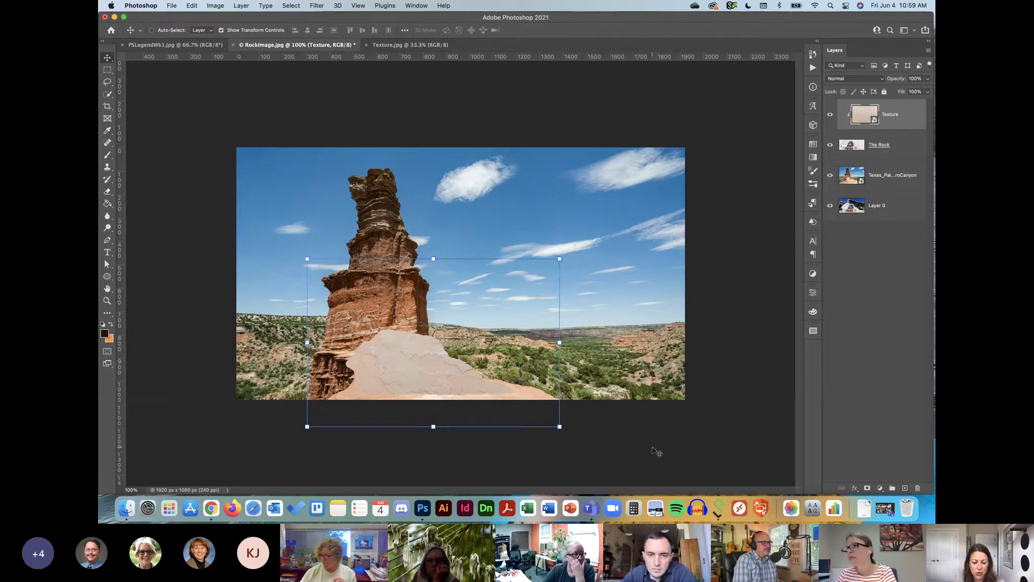
pyautogui.press('alt+super+a')
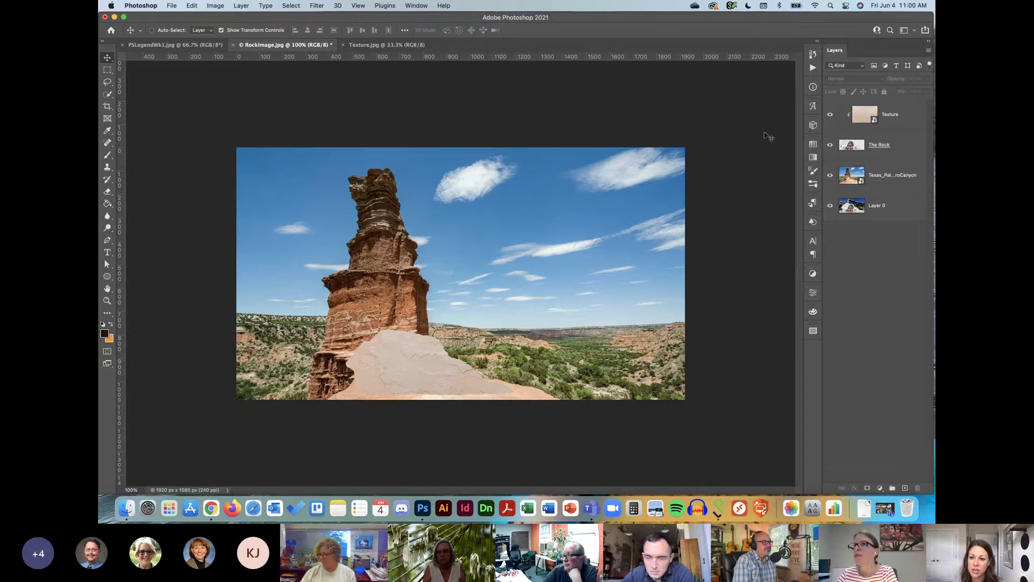
# Step: Place CherryDonut.png from the Week 1 folder into RockImage.jpg and move the donut into the sky beside the rock tower
pyautogui.click(120, 514)
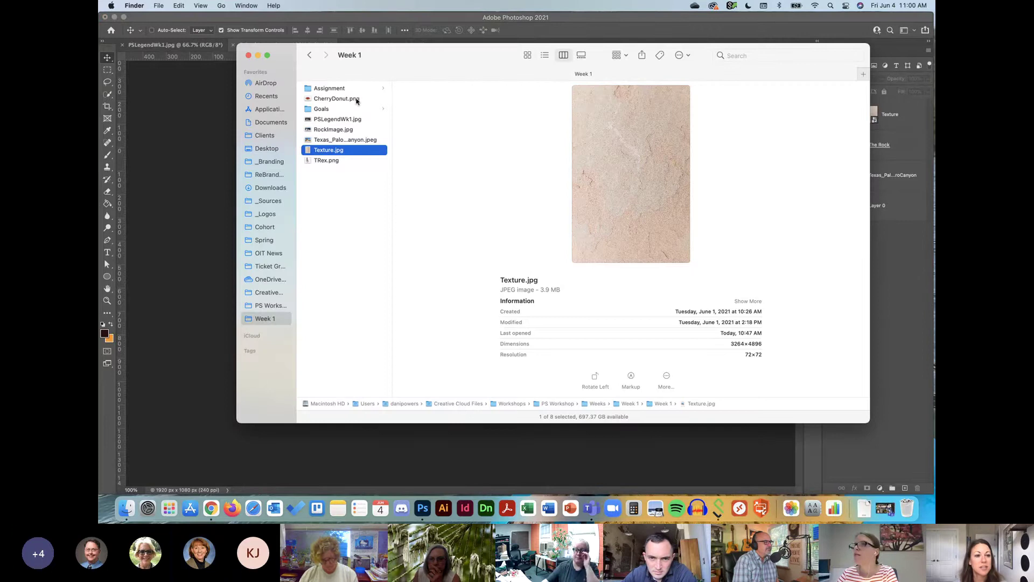
pyautogui.moveTo(356, 101); pyautogui.dragTo(360, 125)
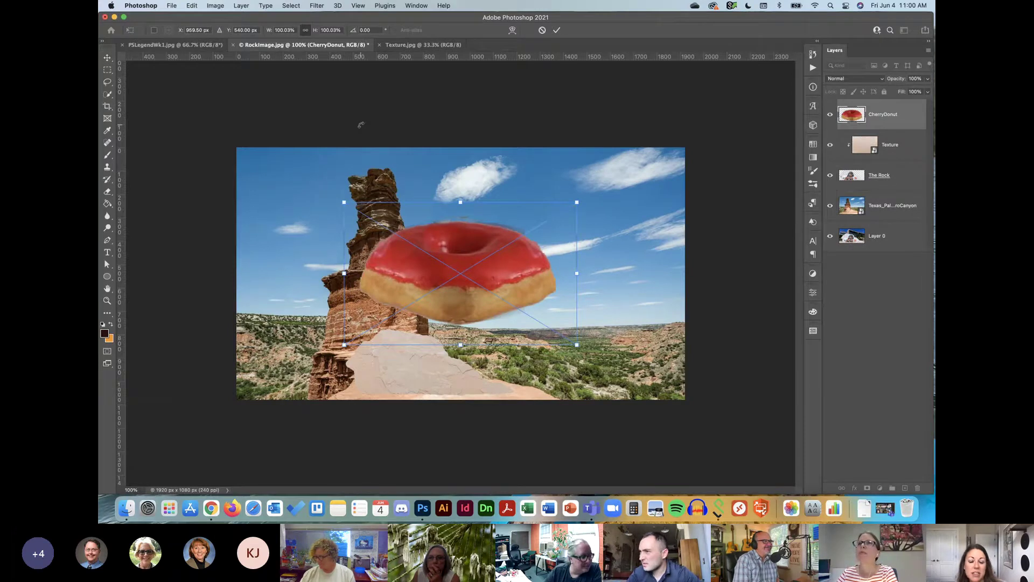
pyautogui.press('Return')
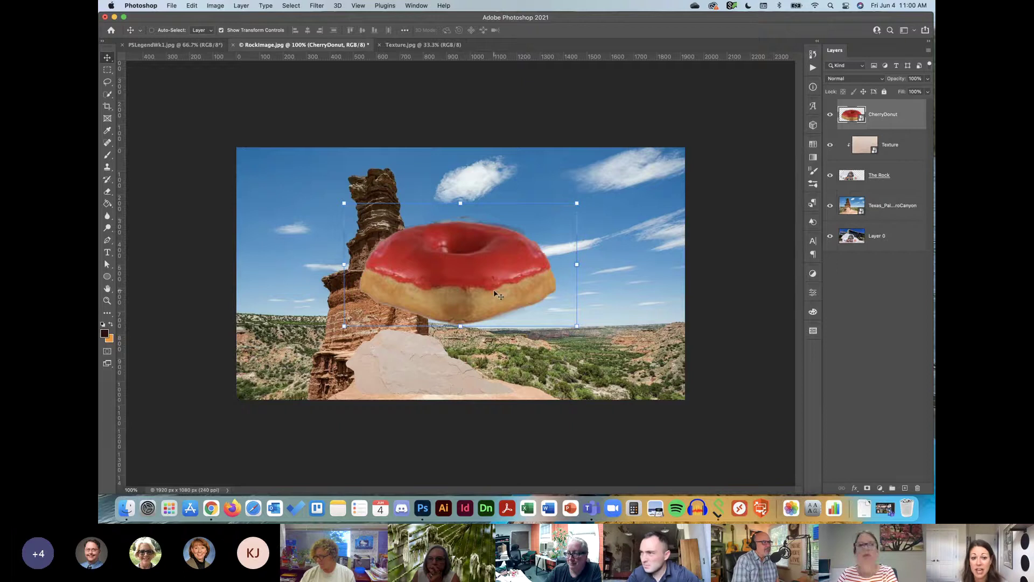
pyautogui.moveTo(542, 258); pyautogui.dragTo(600, 245)
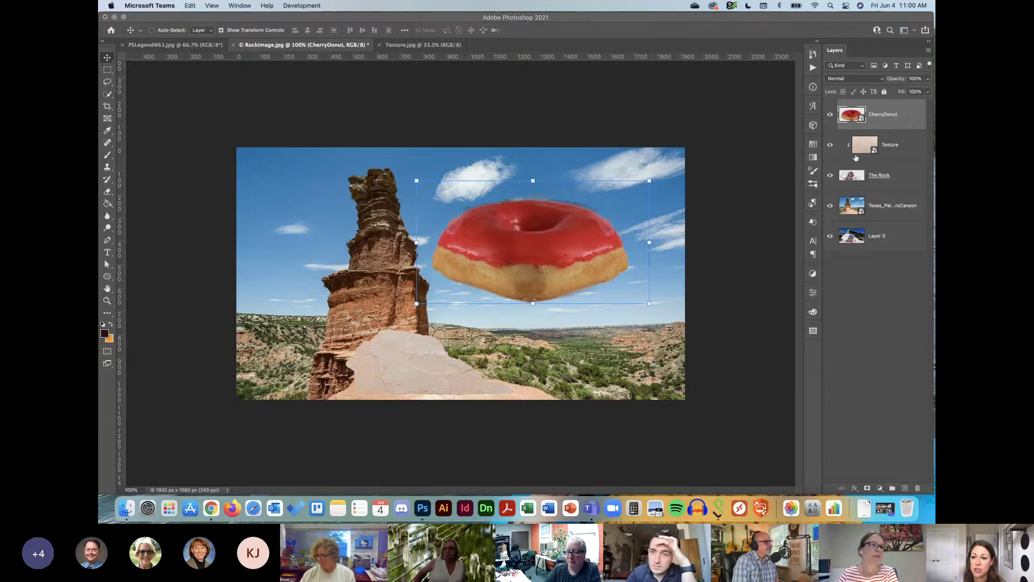
pyautogui.click(563, 211)
pyautogui.moveTo(565, 215)
pyautogui.mouseDown()
pyautogui.moveTo(571, 238)
pyautogui.moveTo(572, 224)
pyautogui.mouseUp()
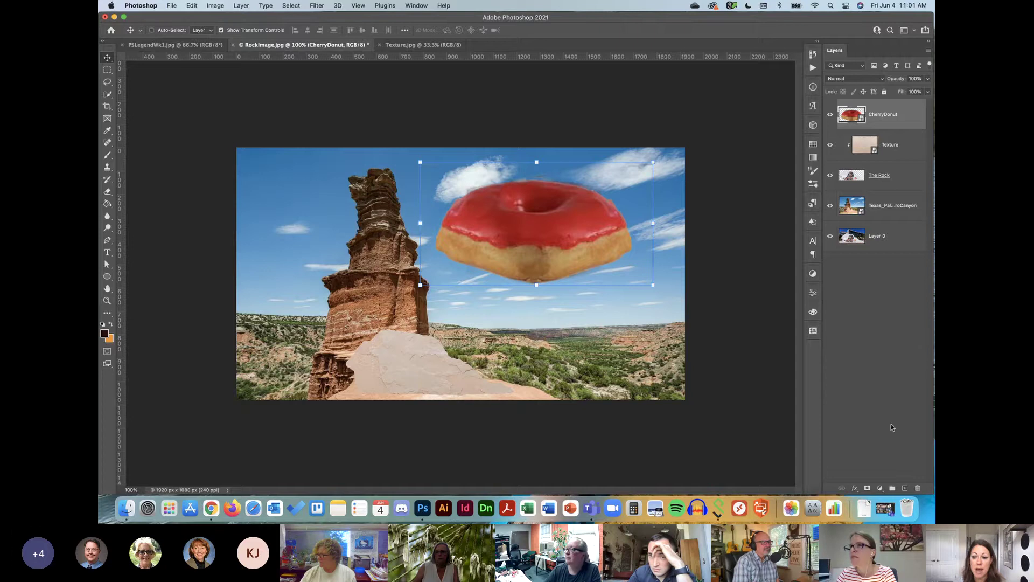
# Step: Add a layer mask to the CherryDonut layer and inspect the donut's rough edges up close
pyautogui.click(866, 490)
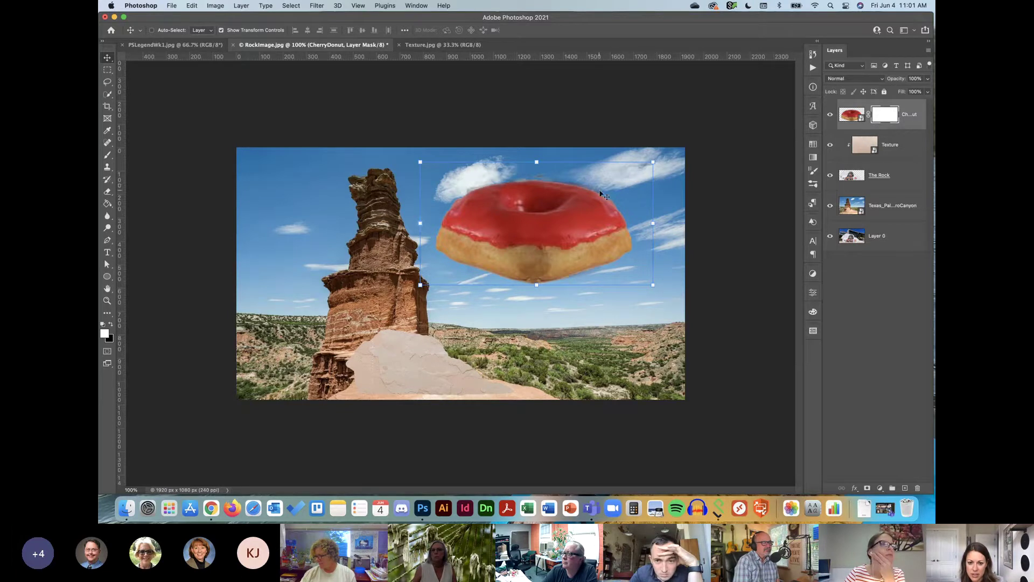
pyautogui.scroll(3, 590, 203)
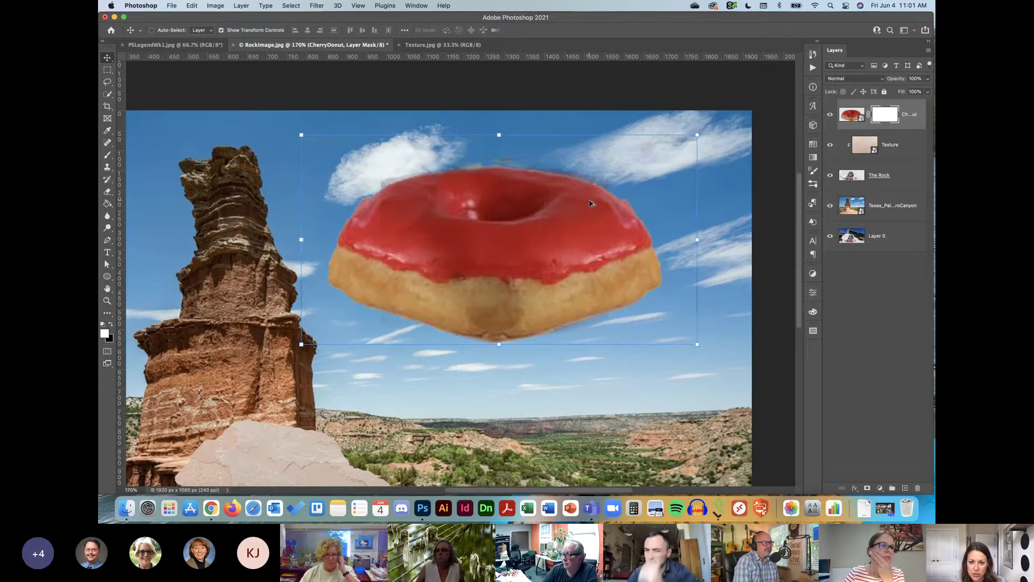
pyautogui.scroll(2, 590, 203)
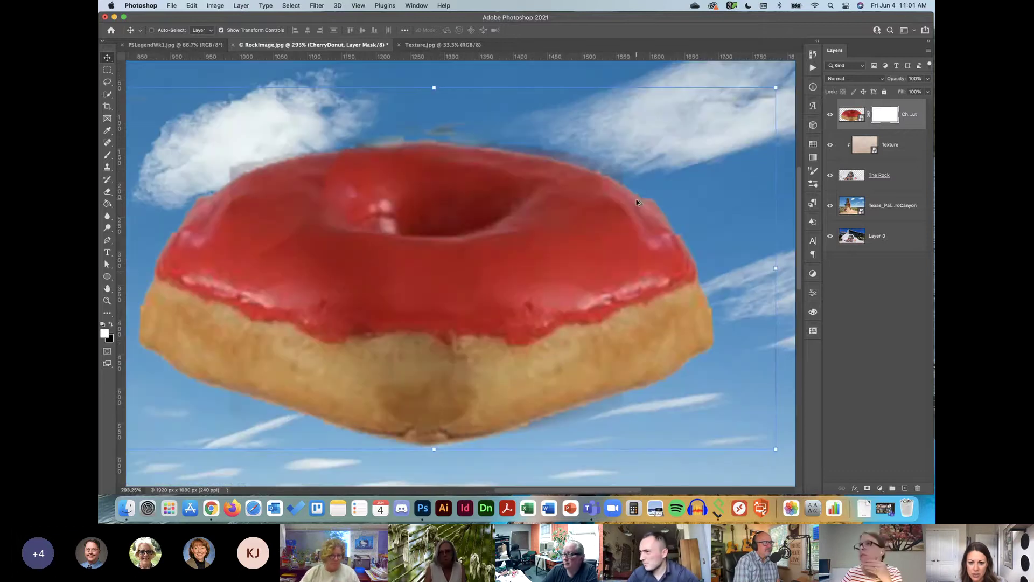
pyautogui.scroll(-6, 552, 207)
pyautogui.scroll(3, 552, 207)
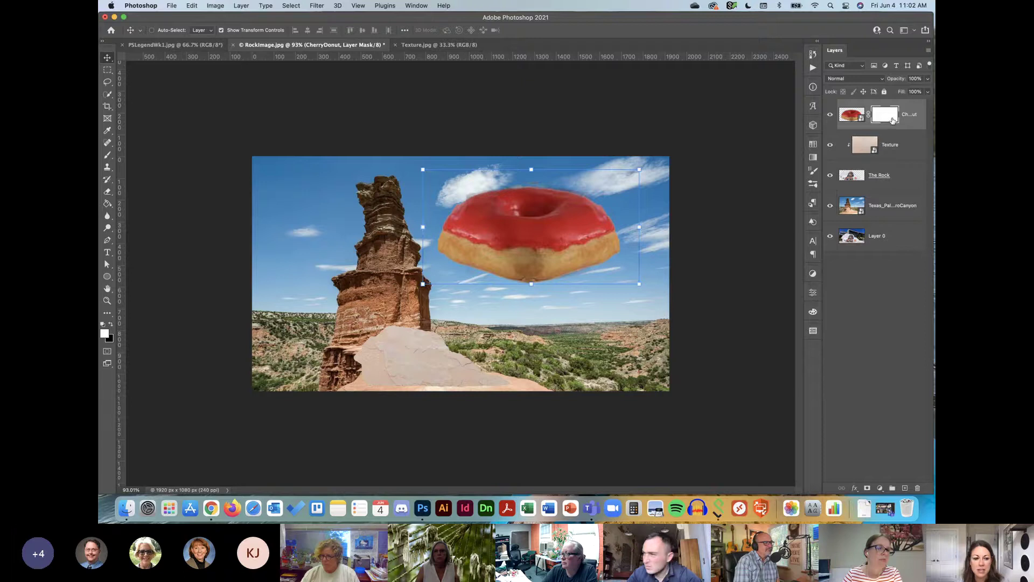
# Step: Choose the Eraser tool for the CherryDonut layer mask and set its brush size to 102 px
pyautogui.click(107, 193)
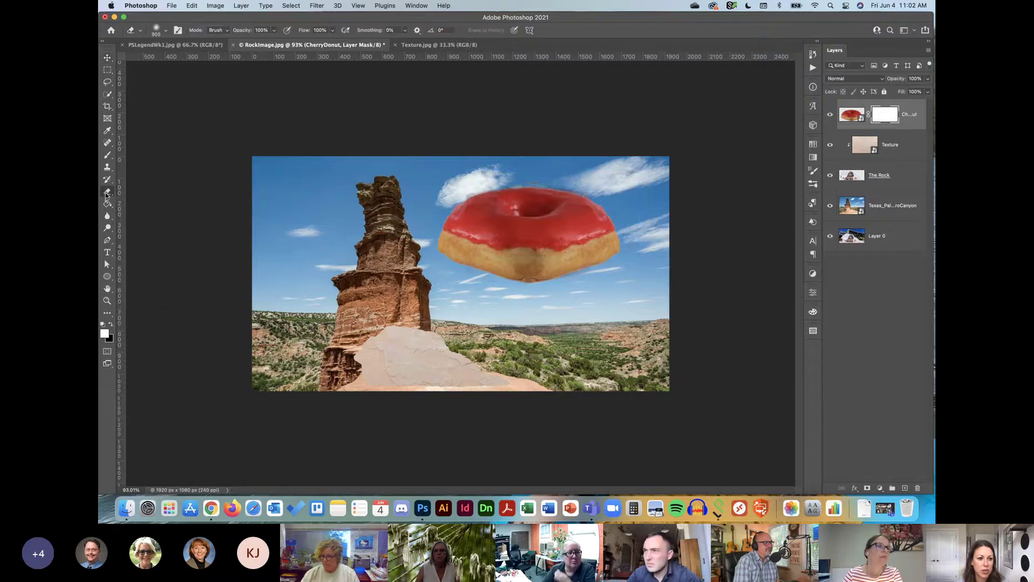
pyautogui.click(107, 312)
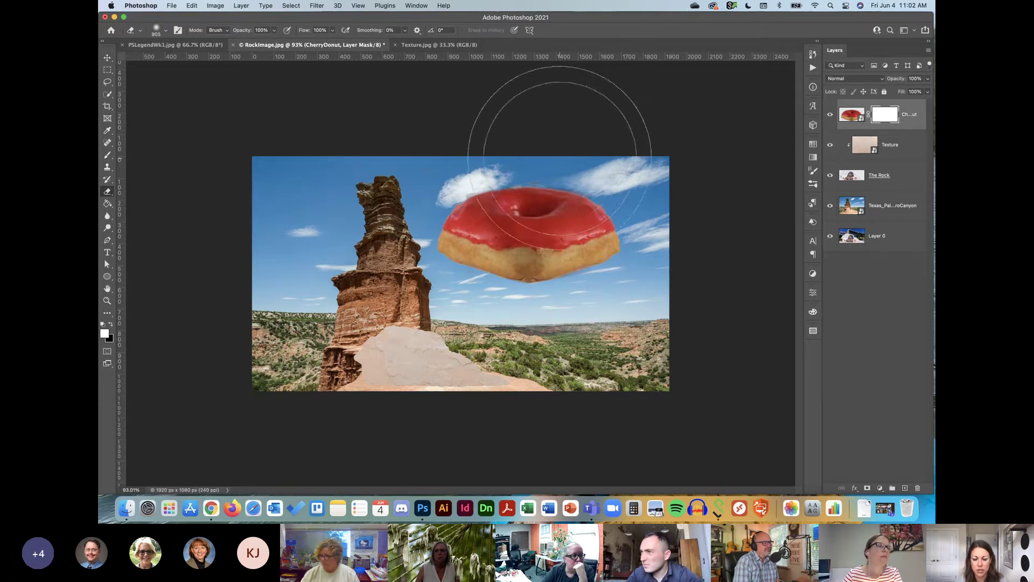
pyautogui.rightClick(577, 146)
pyautogui.press('Escape')
pyautogui.moveTo(566, 241)
pyautogui.mouseDown()
pyautogui.moveTo(543, 251)
pyautogui.moveTo(444, 253)
pyautogui.moveTo(588, 251)
pyautogui.moveTo(467, 255)
pyautogui.moveTo(518, 252)
pyautogui.moveTo(571, 394)
pyautogui.moveTo(567, 199)
pyautogui.moveTo(588, 316)
pyautogui.moveTo(592, 153)
pyautogui.mouseUp()
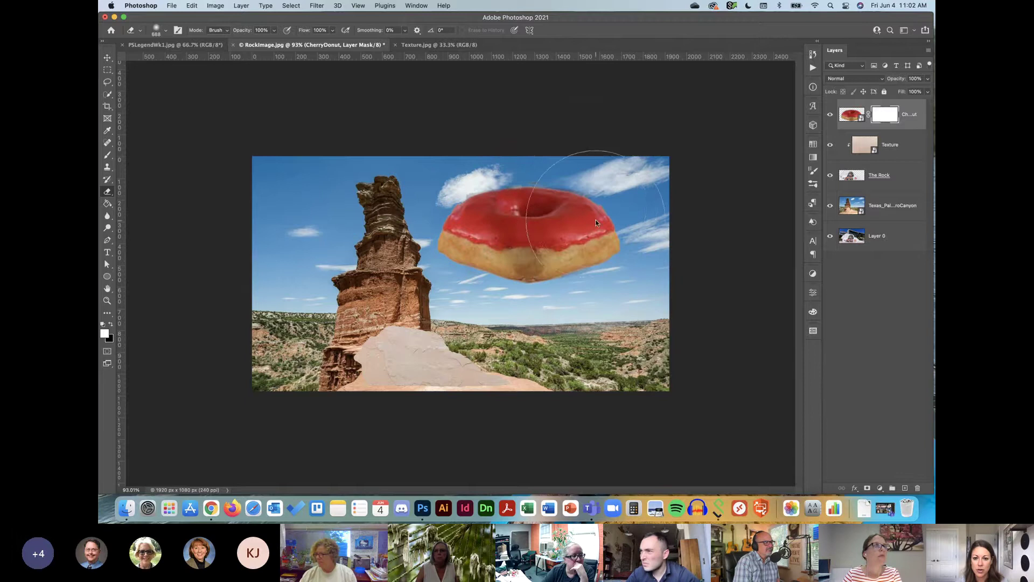
pyautogui.moveTo(596, 223)
pyautogui.mouseDown()
pyautogui.moveTo(628, 218)
pyautogui.moveTo(562, 228)
pyautogui.moveTo(521, 250)
pyautogui.moveTo(464, 253)
pyautogui.mouseUp()
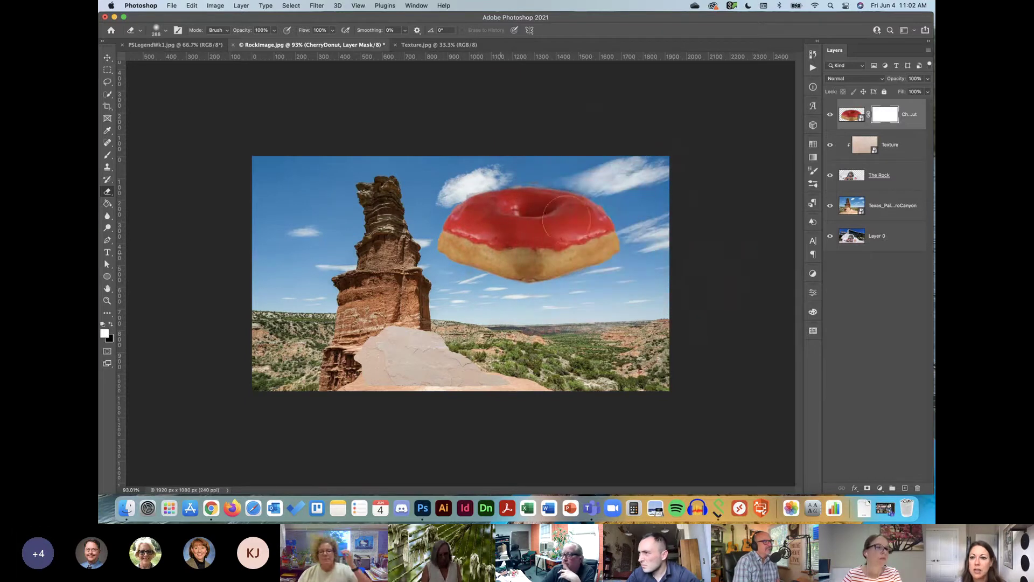
pyautogui.click(814, 170)
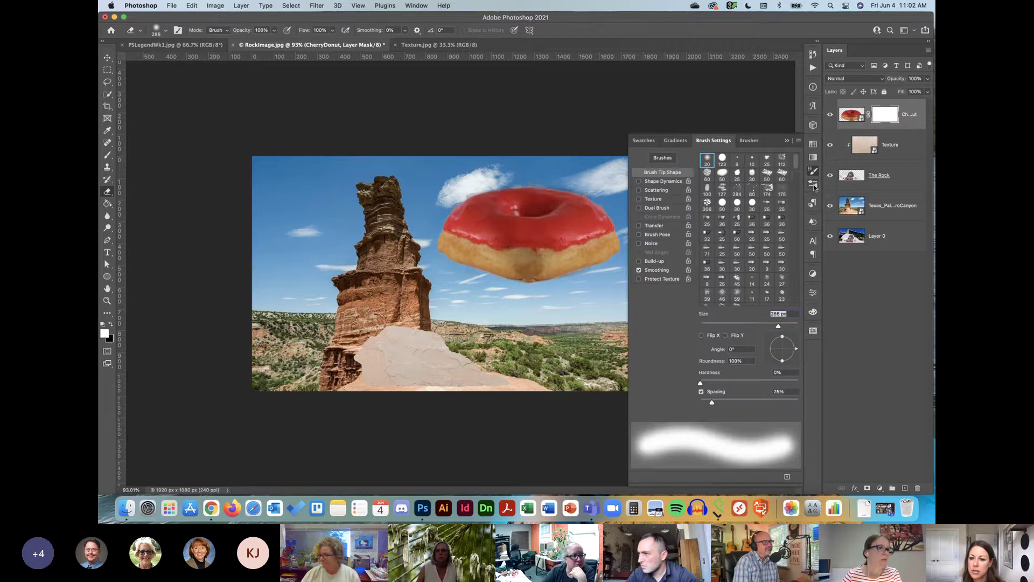
pyautogui.moveTo(778, 326); pyautogui.dragTo(749, 326)
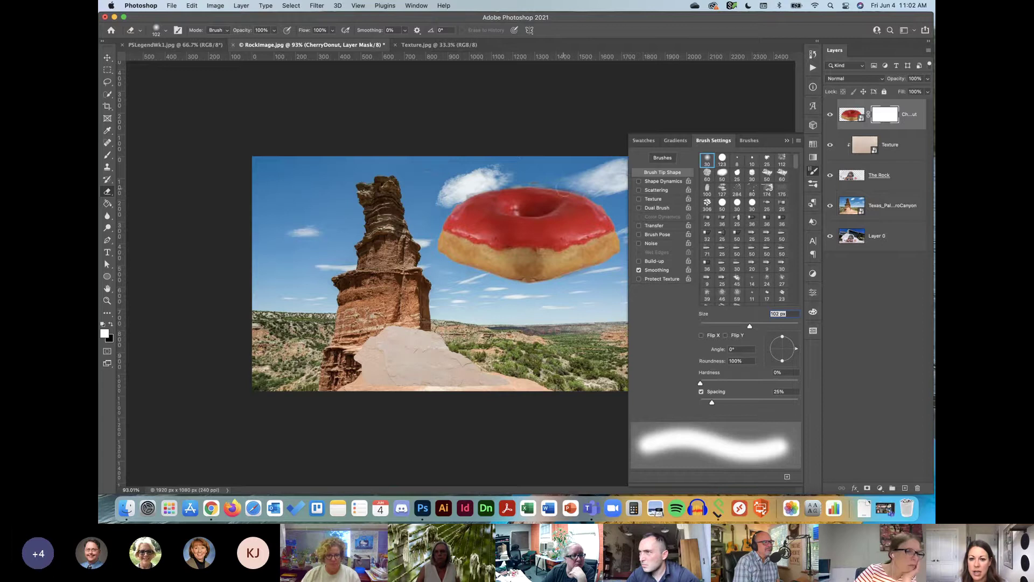
# Step: Set the Eraser brush size to 77 px and close the brush settings
pyautogui.moveTo(748, 326); pyautogui.dragTo(733, 327)
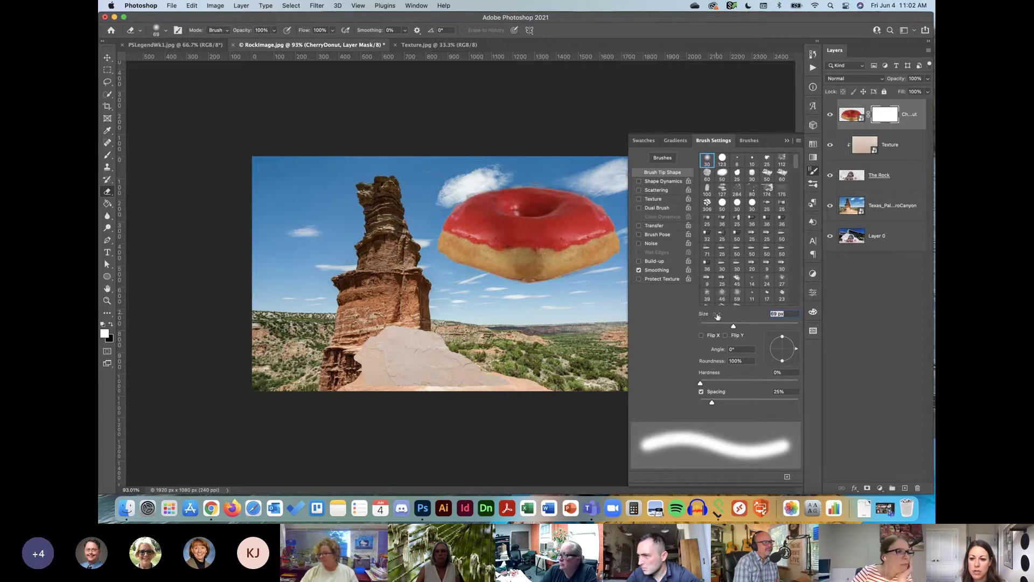
pyautogui.moveTo(733, 325); pyautogui.dragTo(718, 326)
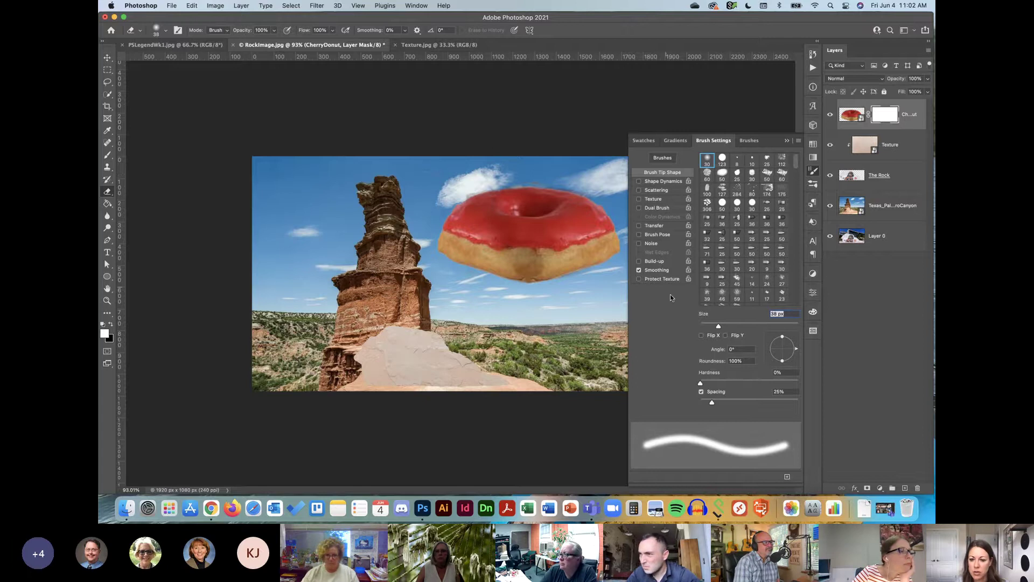
pyautogui.moveTo(718, 326); pyautogui.dragTo(736, 326)
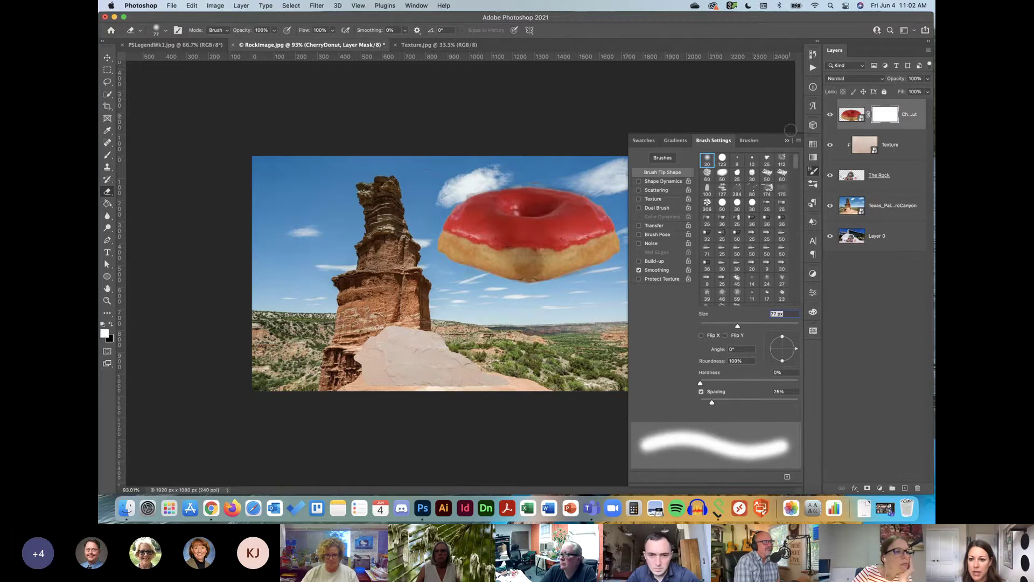
pyautogui.press('Return')
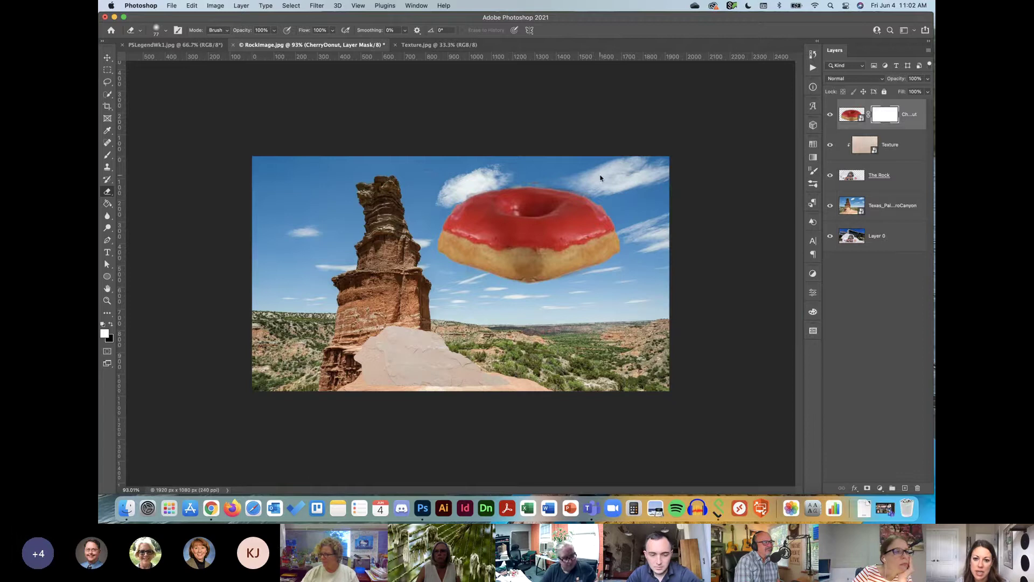
# Step: Resize the Eraser brush directly on the canvas, raising its hardness at a 279 px diameter and shrinking it to a small, harder-edged brush
pyautogui.moveTo(600, 175); pyautogui.dragTo(613, 182)
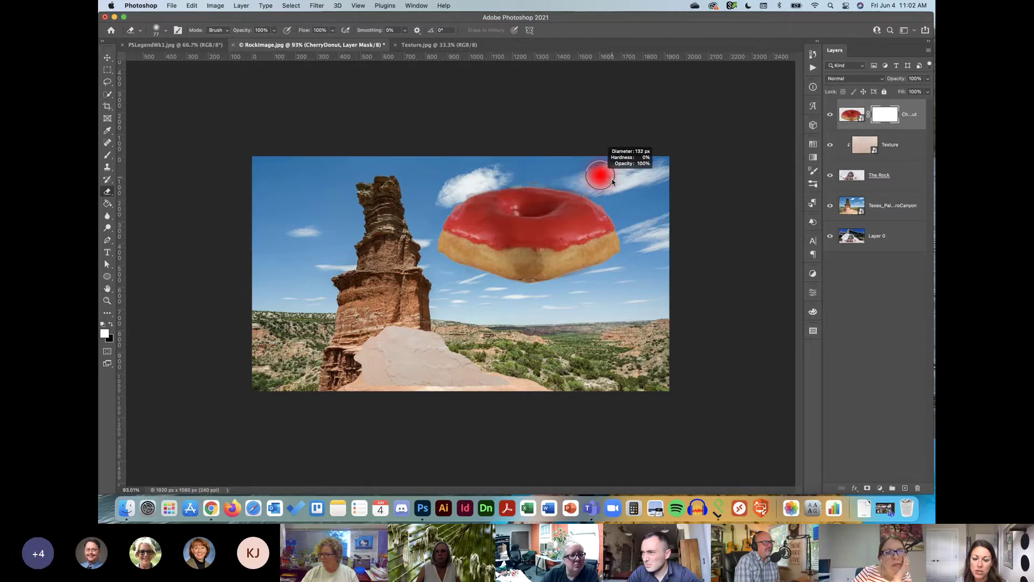
pyautogui.moveTo(606, 219)
pyautogui.mouseDown()
pyautogui.moveTo(600, 131)
pyautogui.moveTo(604, 163)
pyautogui.moveTo(529, 179)
pyautogui.moveTo(591, 173)
pyautogui.moveTo(596, 208)
pyautogui.mouseUp()
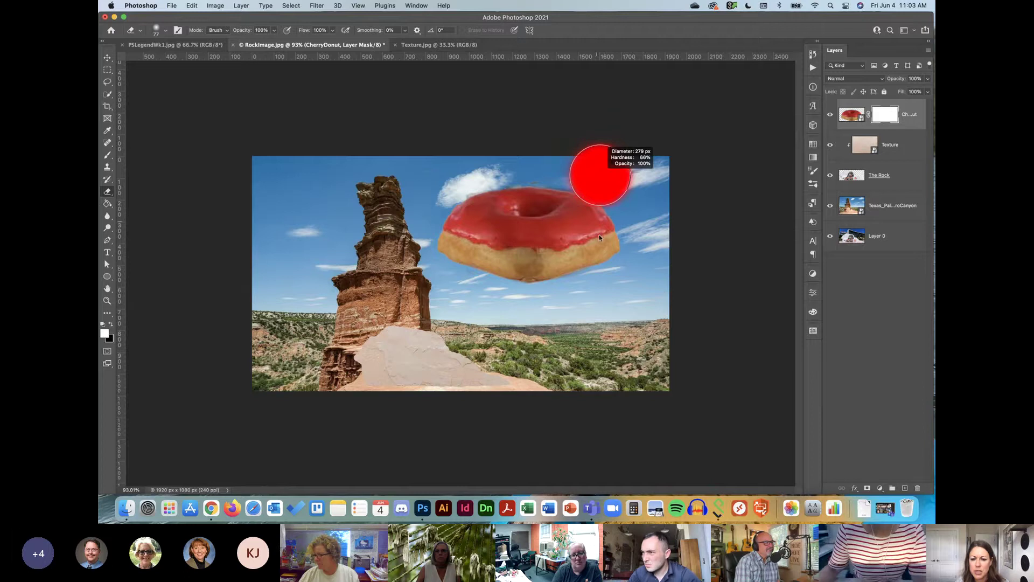
pyautogui.moveTo(604, 291); pyautogui.dragTo(605, 291)
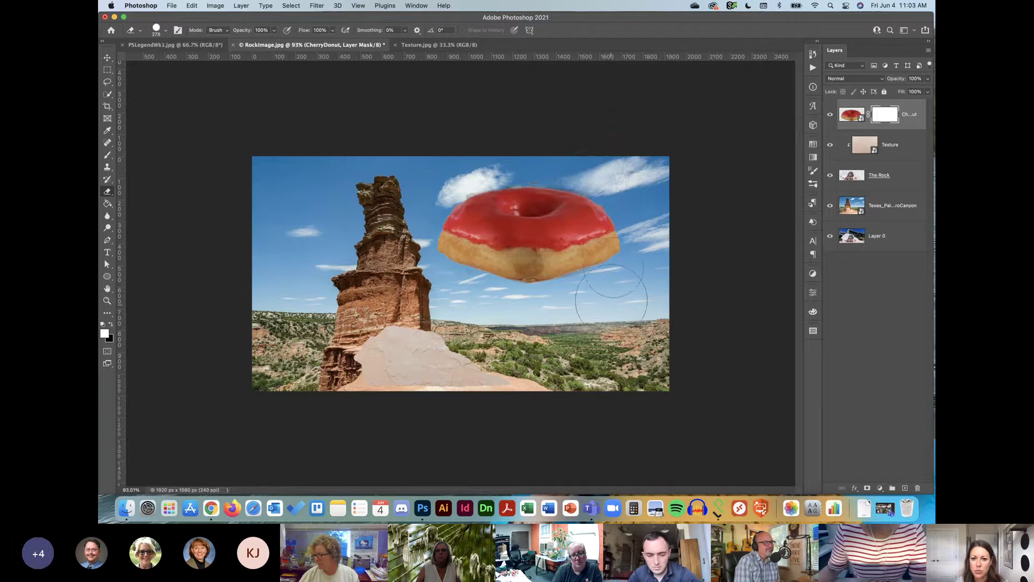
pyautogui.moveTo(626, 201); pyautogui.dragTo(584, 205)
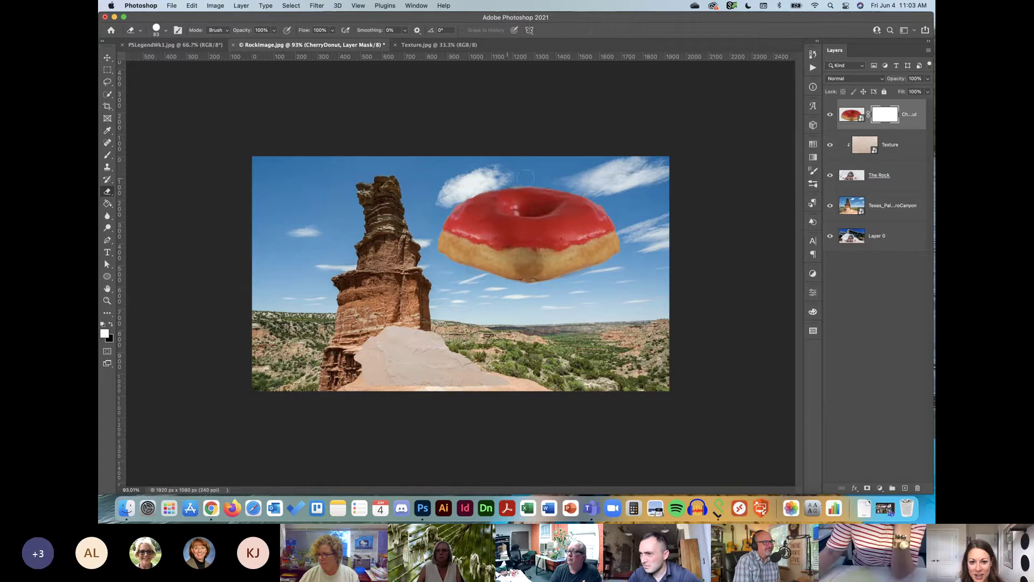
# Step: Mask out the area along the donut's upper edge with a smaller eraser, then disable and re-enable the CherryDonut layer mask
pyautogui.moveTo(572, 166); pyautogui.dragTo(560, 167)
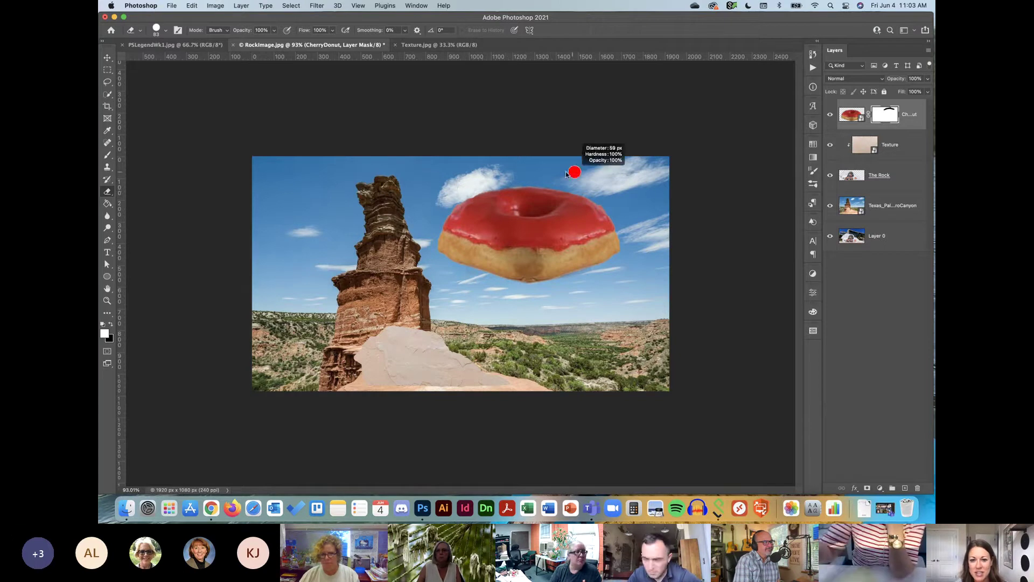
pyautogui.moveTo(453, 210); pyautogui.dragTo(608, 200)
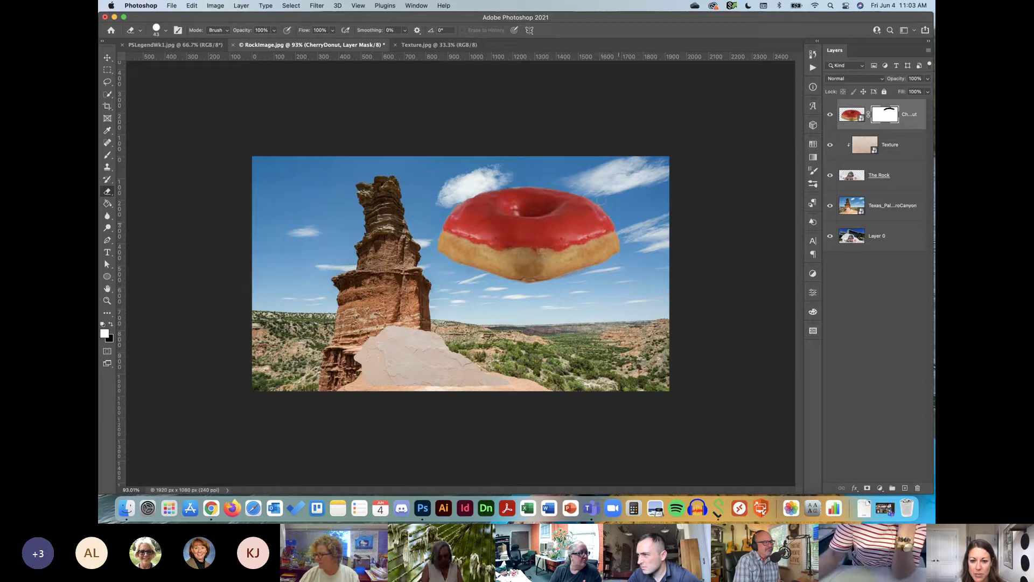
pyautogui.rightClick(889, 118)
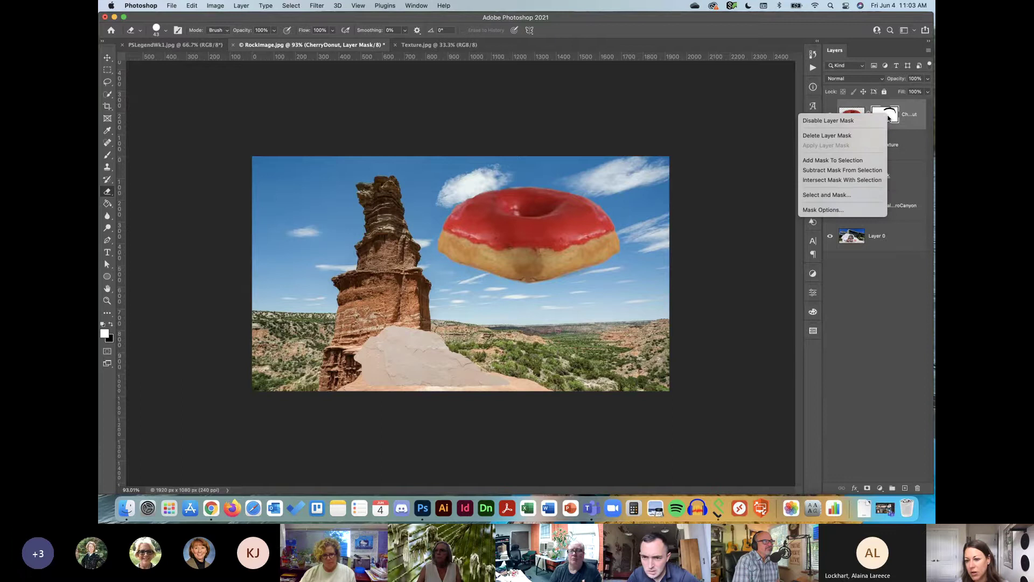
pyautogui.click(867, 120)
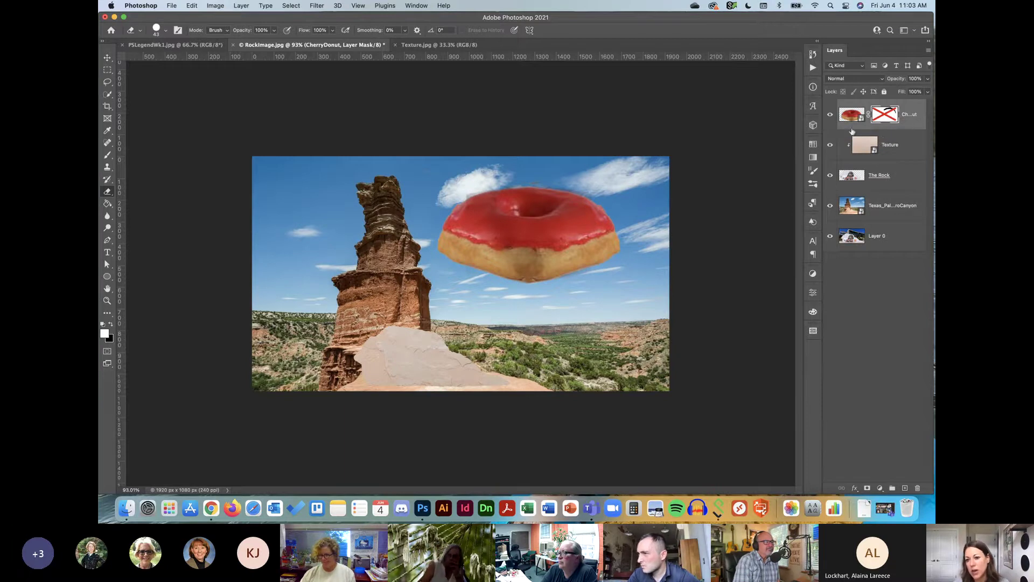
pyautogui.rightClick(884, 118)
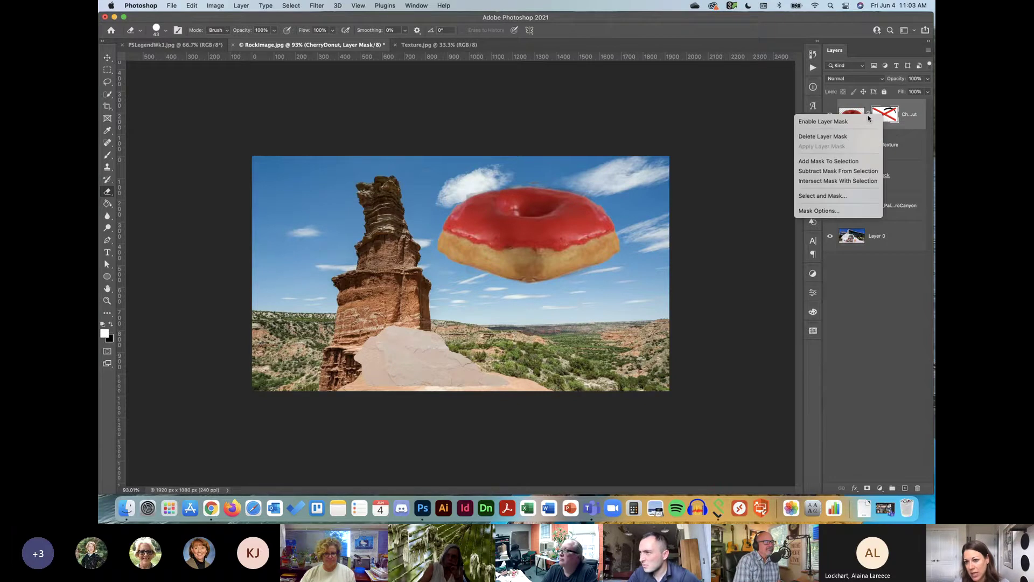
pyautogui.click(866, 122)
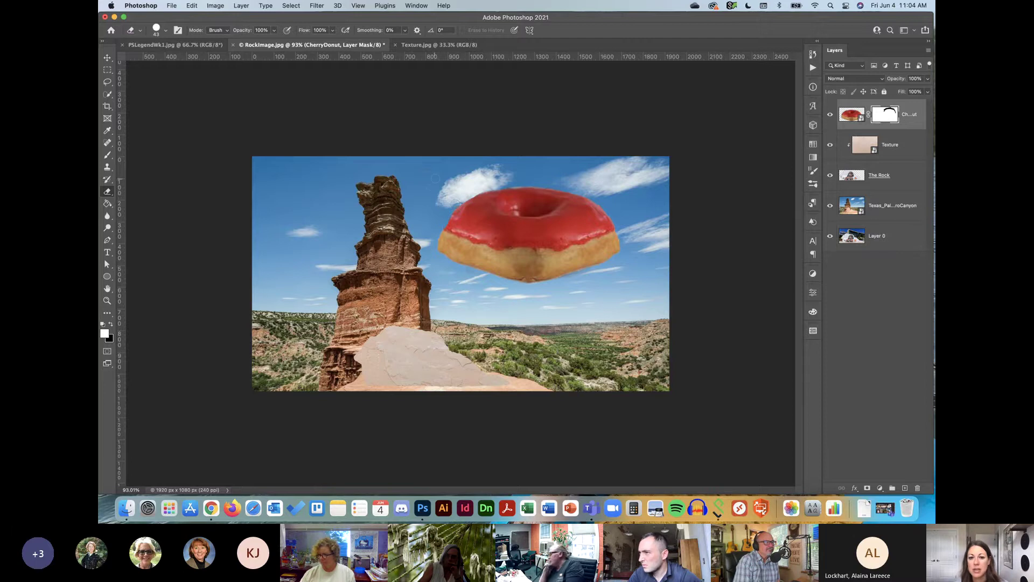
# Step: Mask out a diagonal streak across the donut, then swap the mask colors and paint the donut back in
pyautogui.moveTo(459, 192); pyautogui.dragTo(754, 305)
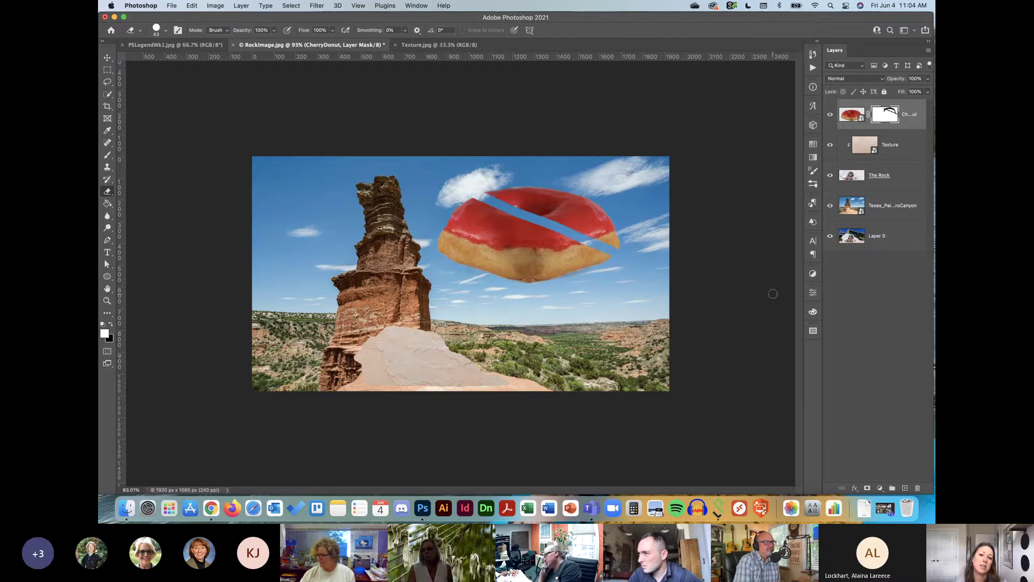
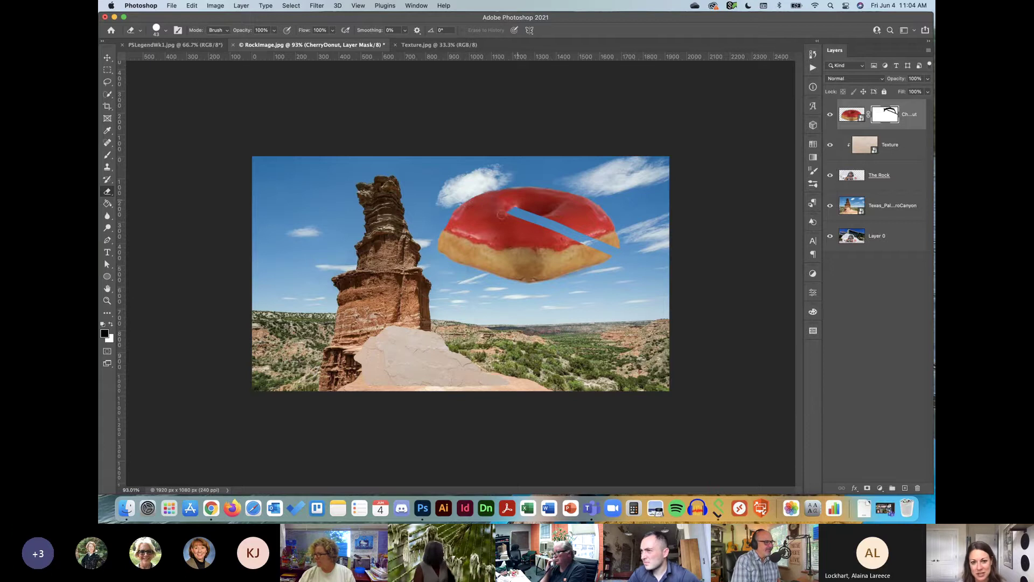
pyautogui.moveTo(572, 212)
pyautogui.mouseDown()
pyautogui.moveTo(550, 230)
pyautogui.moveTo(530, 220)
pyautogui.mouseUp()
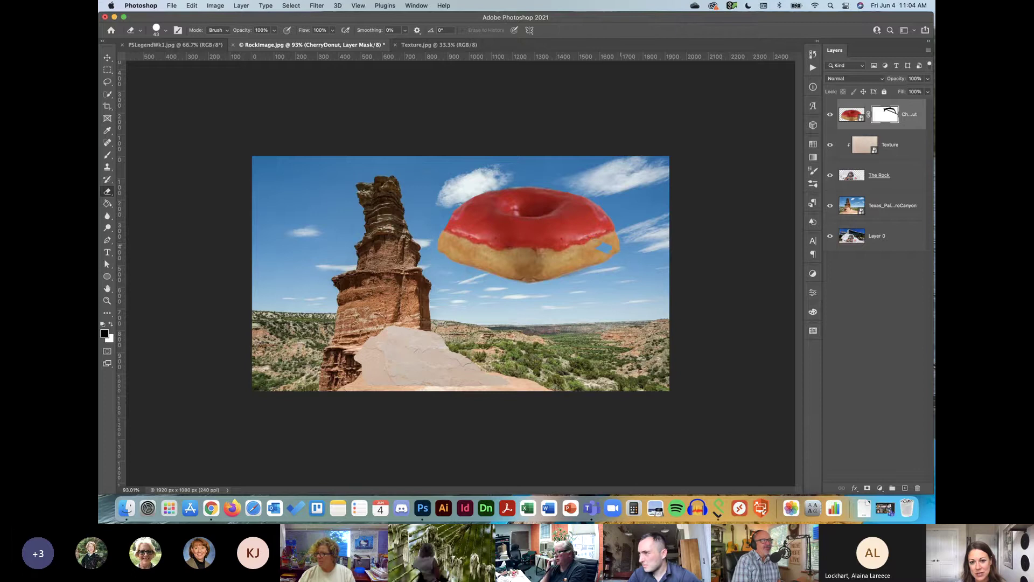
pyautogui.moveTo(600, 247); pyautogui.dragTo(558, 235)
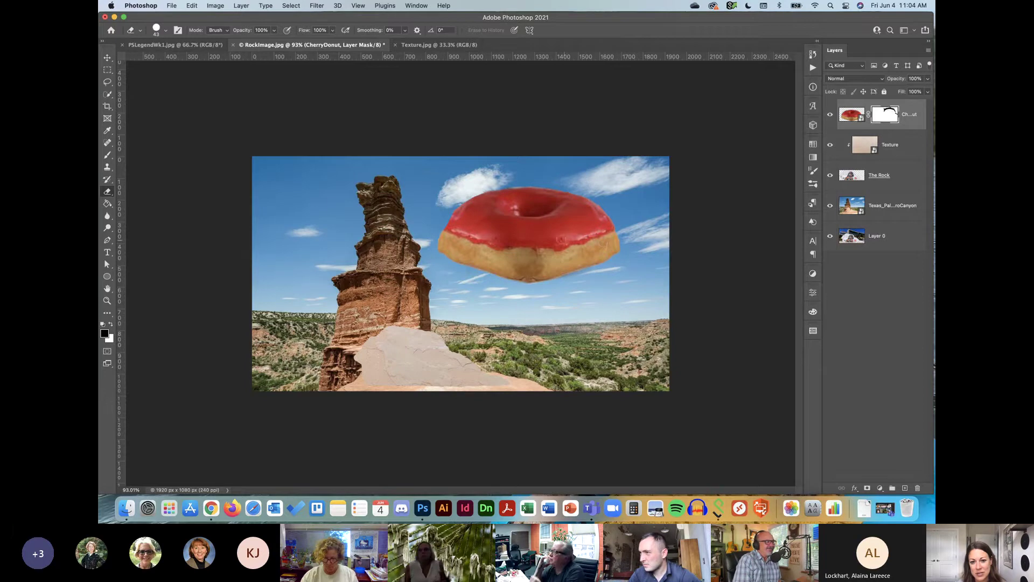
# Step: Mask out large parts of the donut with sweeping strokes, then restore the whole donut using the swapped mask color and a larger brush
pyautogui.press('x')
pyautogui.moveTo(449, 250)
pyautogui.mouseDown()
pyautogui.moveTo(495, 230)
pyautogui.moveTo(590, 229)
pyautogui.moveTo(539, 245)
pyautogui.moveTo(501, 193)
pyautogui.moveTo(470, 206)
pyautogui.moveTo(536, 195)
pyautogui.moveTo(590, 226)
pyautogui.moveTo(447, 219)
pyautogui.mouseUp()
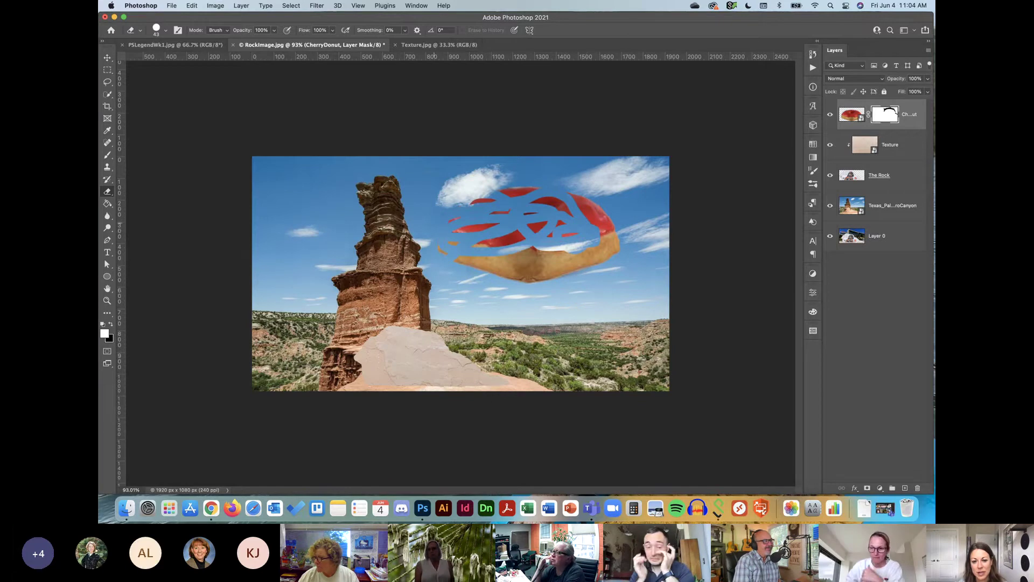
pyautogui.moveTo(514, 272); pyautogui.dragTo(548, 258)
pyautogui.moveTo(603, 226)
pyautogui.mouseDown()
pyautogui.moveTo(576, 200)
pyautogui.moveTo(447, 221)
pyautogui.moveTo(539, 213)
pyautogui.mouseUp()
pyautogui.press('x')
pyautogui.moveTo(452, 215)
pyautogui.mouseDown()
pyautogui.moveTo(517, 205)
pyautogui.moveTo(501, 248)
pyautogui.moveTo(536, 235)
pyautogui.mouseUp()
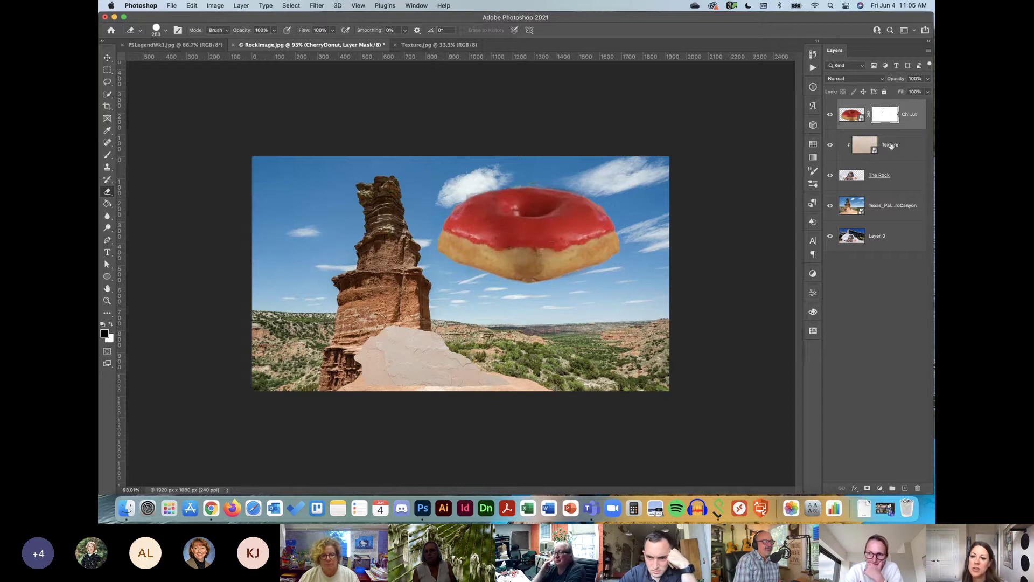
# Step: Delete the CherryDonut layer mask and try erasing directly on the smart object, declining to rasterize it
pyautogui.rightClick(887, 118)
pyautogui.click(869, 135)
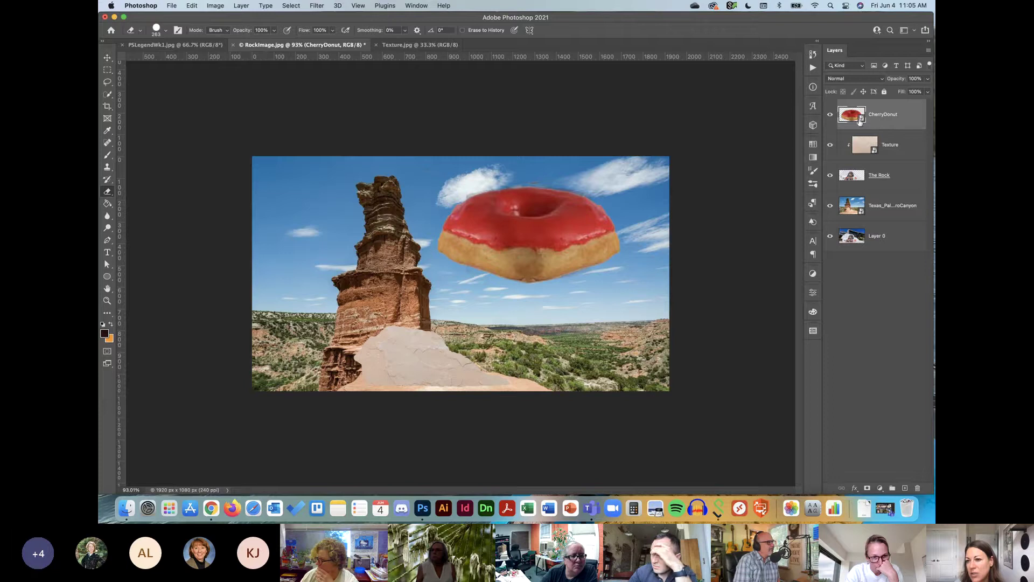
pyautogui.click(514, 236)
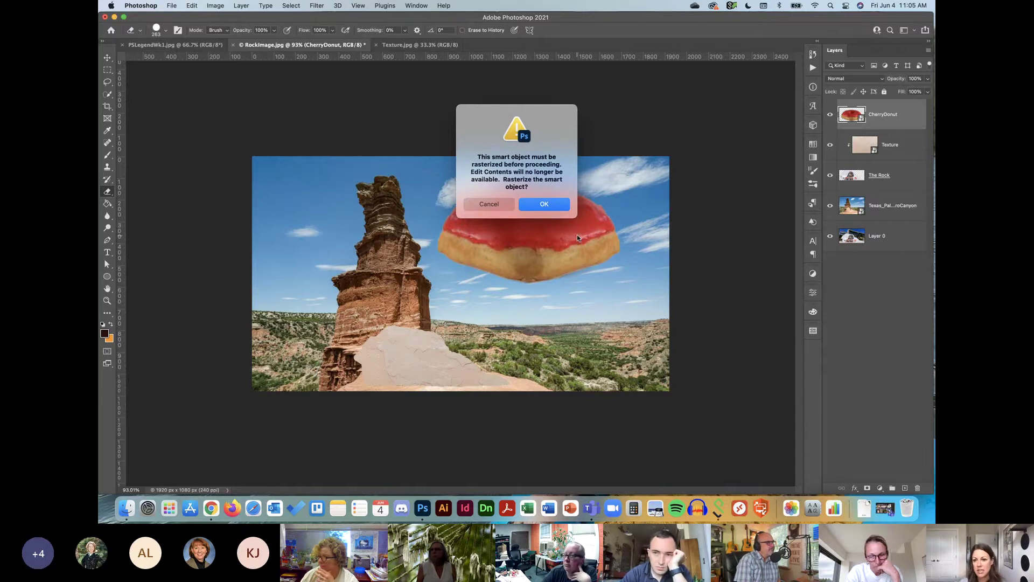
pyautogui.click(499, 207)
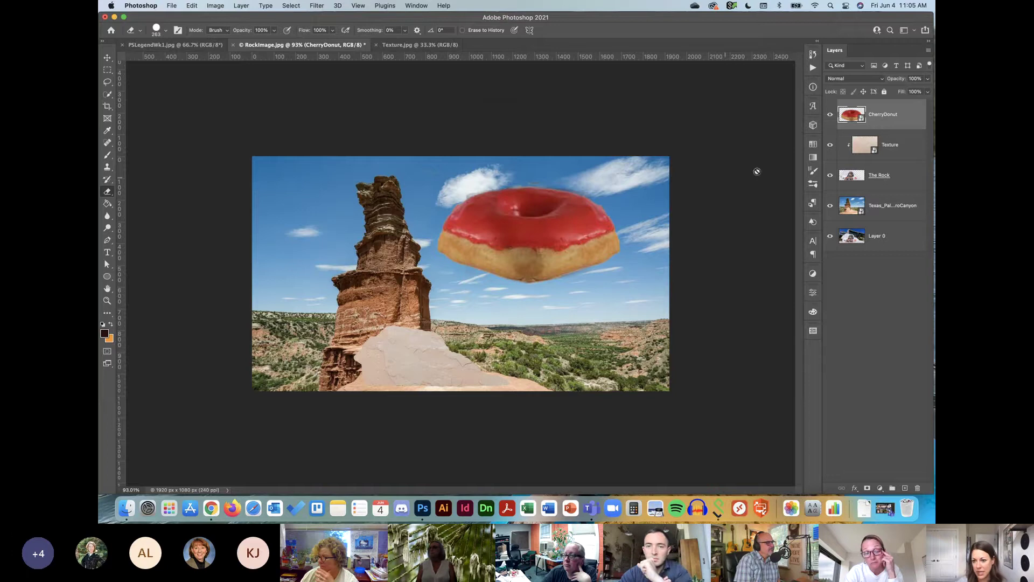
# Step: Open the CherryDonut smart object's contents, erase the donut with the large eraser, and undo the erasure
pyautogui.doubleClick(851, 115)
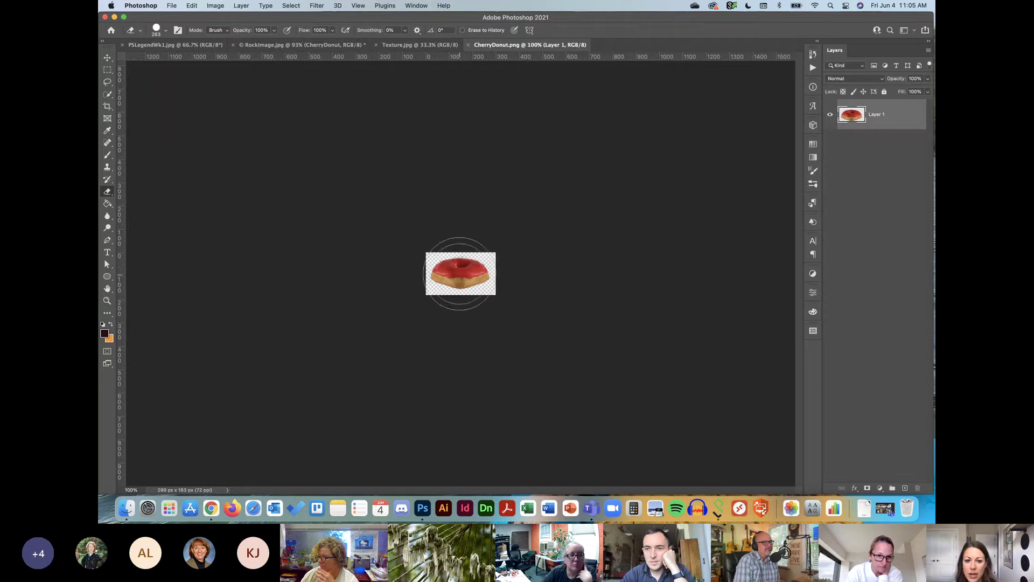
pyautogui.click(462, 273)
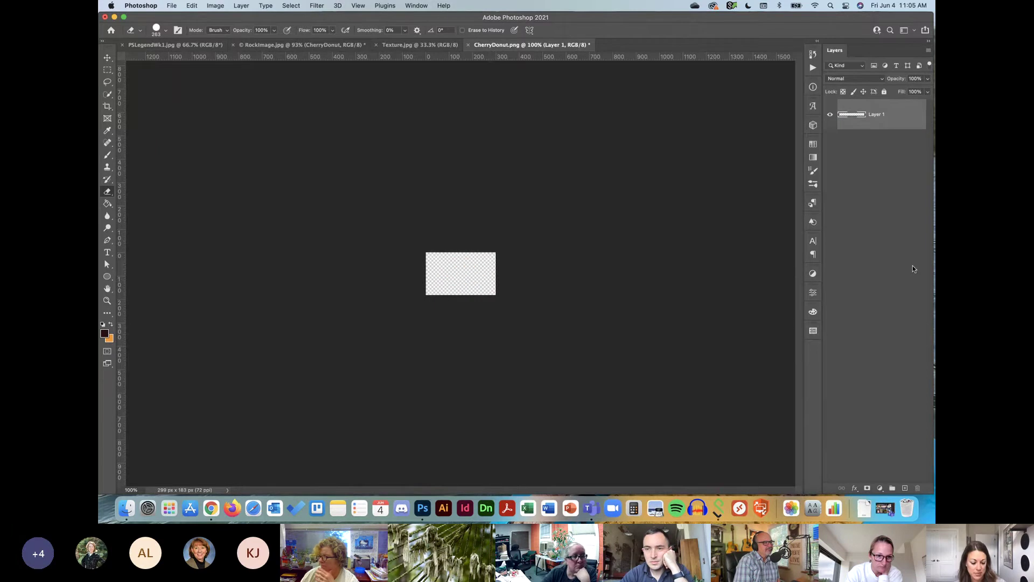
pyautogui.press('super+z')
# Step: Erase the donut's right side in CherryDonut.png with a smaller eraser, save it, and check the result in RockImage.jpg
pyautogui.moveTo(464, 274)
pyautogui.mouseDown()
pyautogui.moveTo(434, 276)
pyautogui.moveTo(455, 289)
pyautogui.mouseUp()
pyautogui.scroll(3, 461, 269)
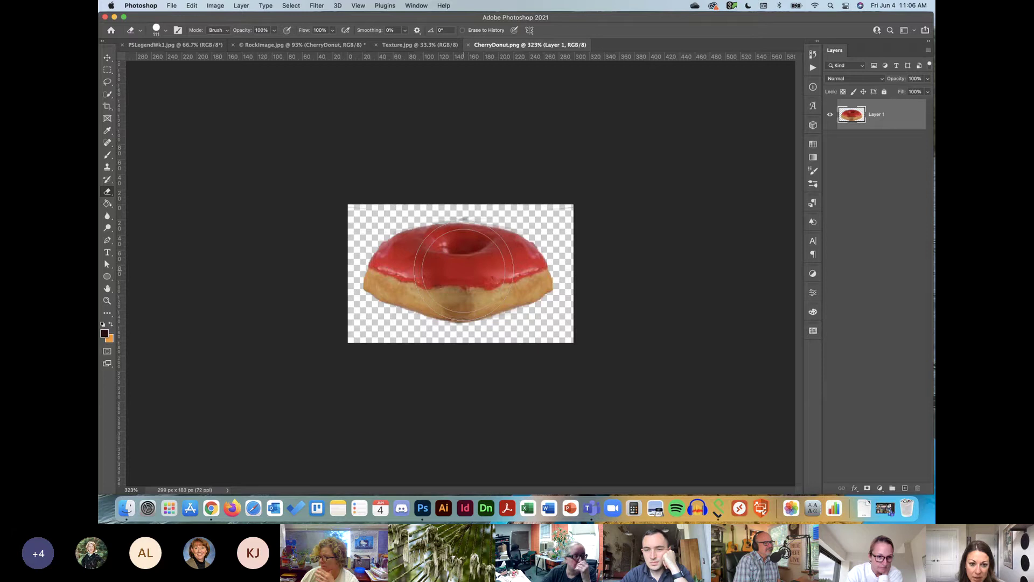
pyautogui.moveTo(491, 221)
pyautogui.mouseDown()
pyautogui.moveTo(441, 226)
pyautogui.moveTo(457, 213)
pyautogui.moveTo(499, 214)
pyautogui.mouseUp()
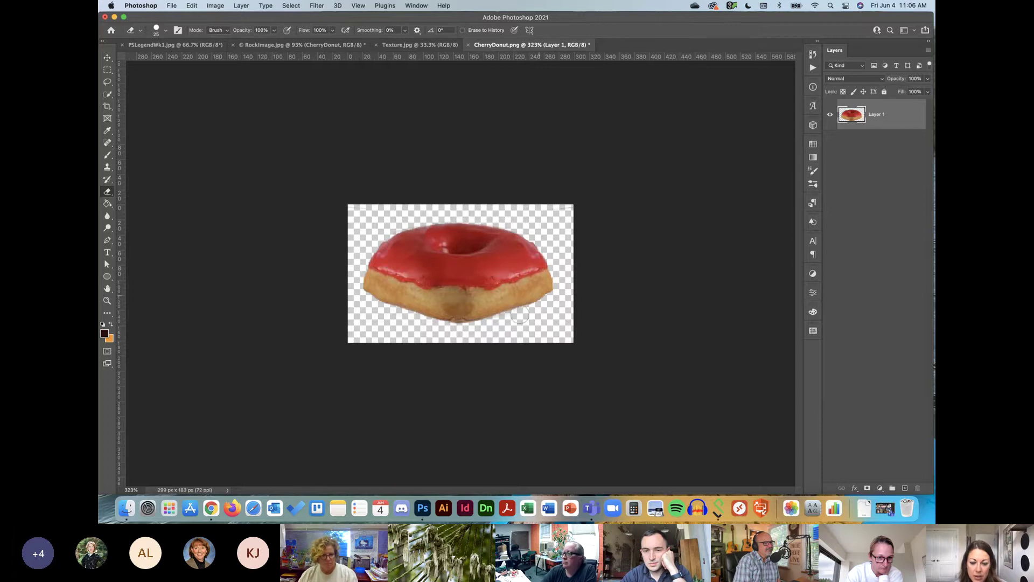
pyautogui.moveTo(506, 326)
pyautogui.mouseDown()
pyautogui.moveTo(557, 240)
pyautogui.moveTo(544, 318)
pyautogui.mouseUp()
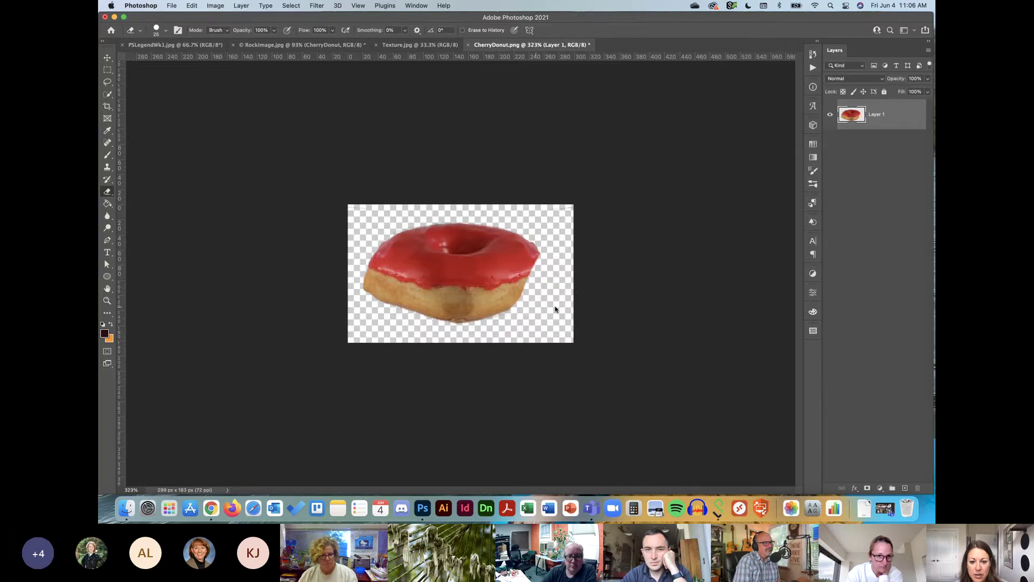
pyautogui.press('super+s')
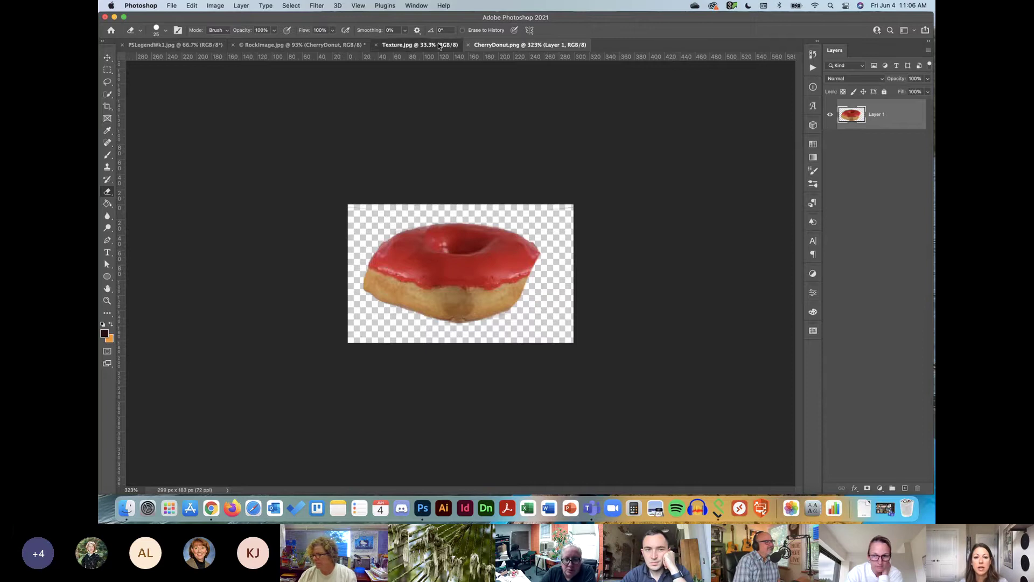
pyautogui.click(420, 44)
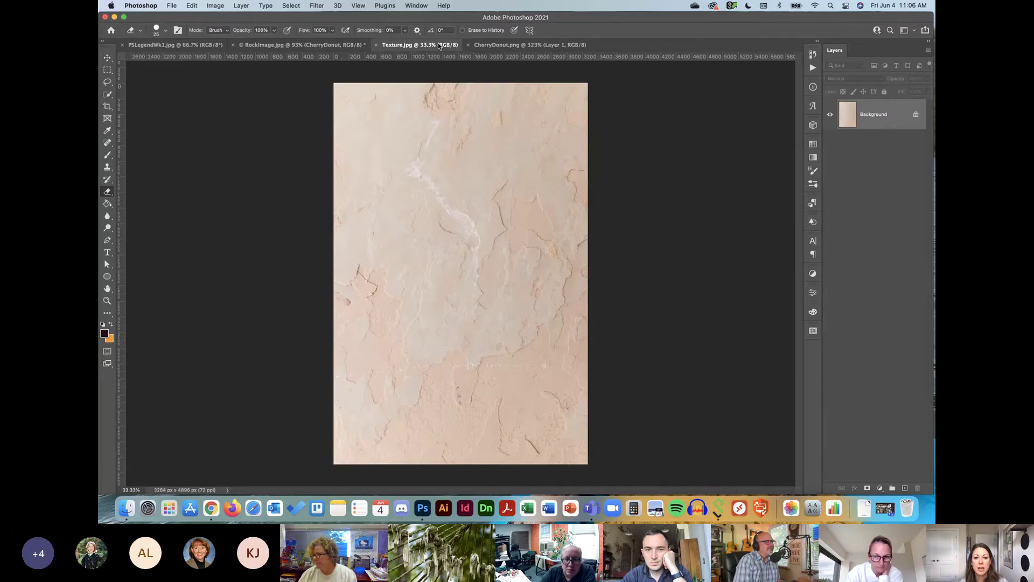
pyautogui.click(315, 46)
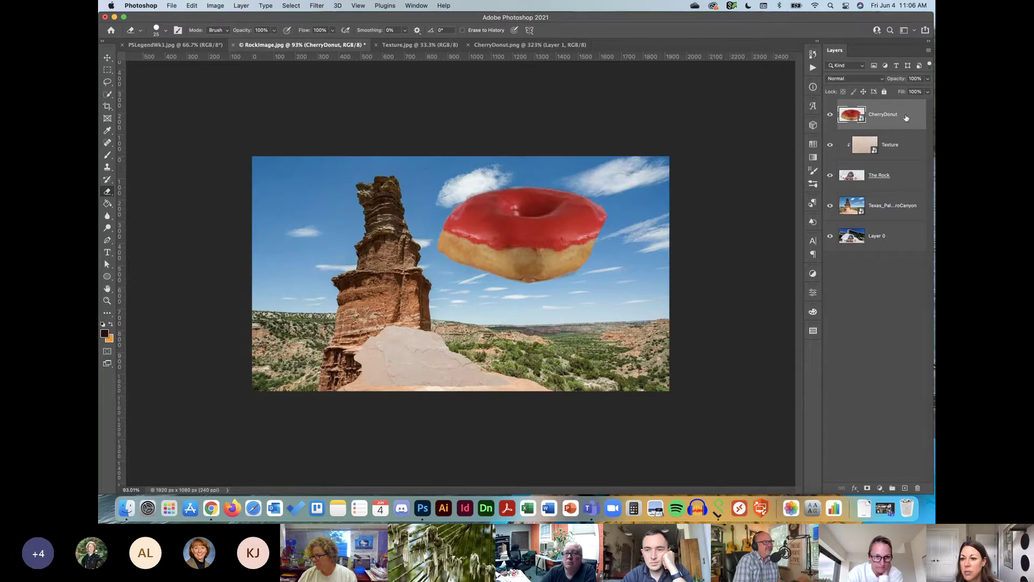
# Step: Reopen the CherryDonut smart object's contents, undo the erasing on the donut's right side, and return to RockImage.jpg
pyautogui.doubleClick(848, 115)
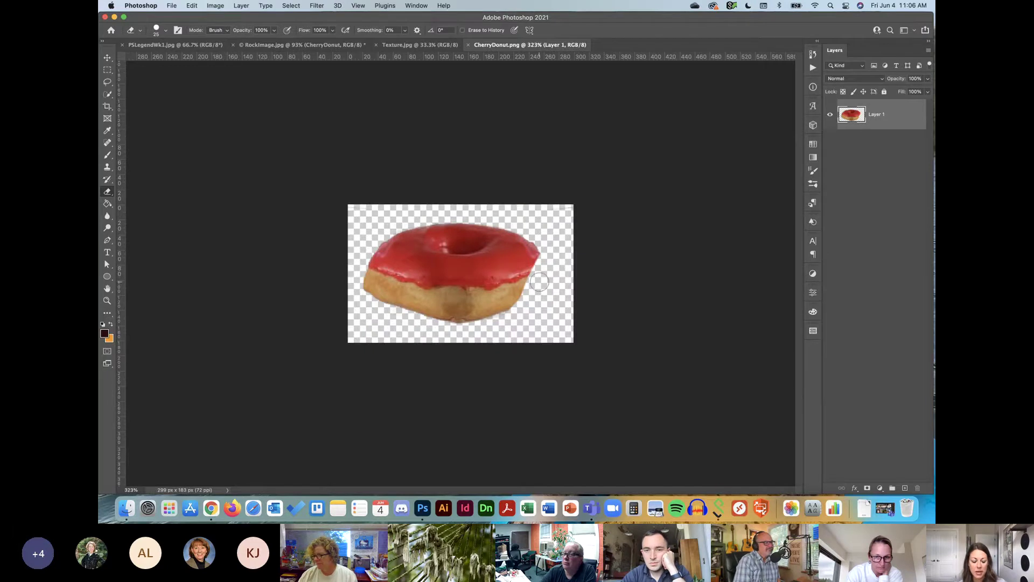
pyautogui.press('super+z')
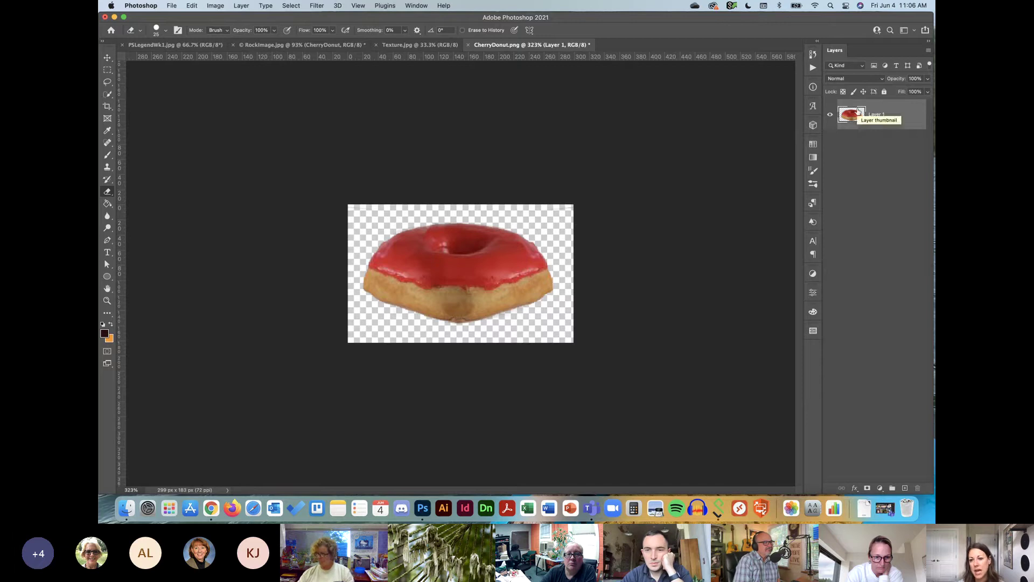
pyautogui.click(291, 46)
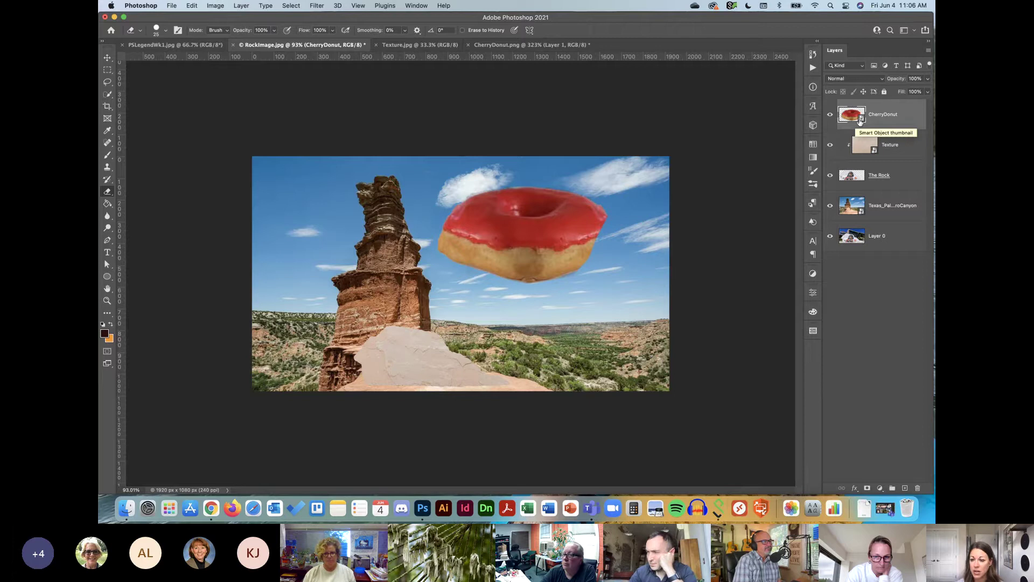
# Step: Erase broad streaks across the donut in the smart object's contents, save them, and view the update in RockImage.jpg
pyautogui.doubleClick(847, 119)
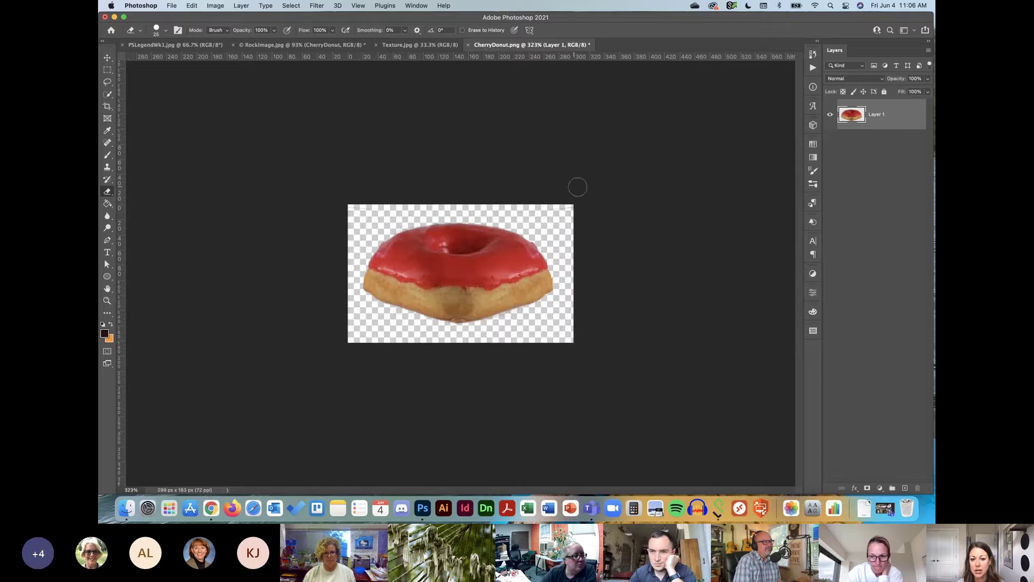
pyautogui.moveTo(475, 281)
pyautogui.mouseDown()
pyautogui.moveTo(409, 318)
pyautogui.moveTo(415, 290)
pyautogui.moveTo(506, 285)
pyautogui.moveTo(531, 295)
pyautogui.moveTo(394, 272)
pyautogui.mouseUp()
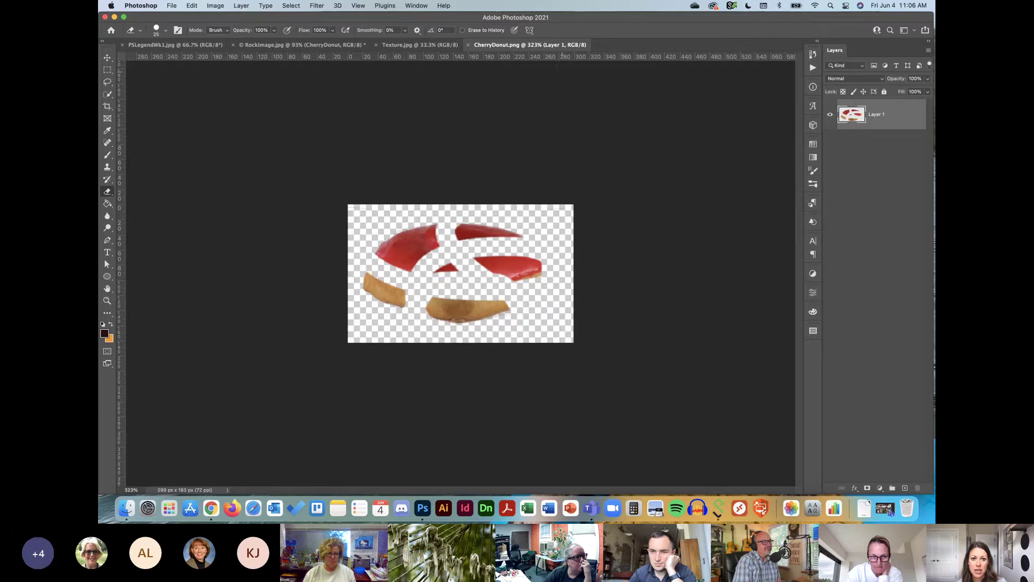
pyautogui.click(297, 46)
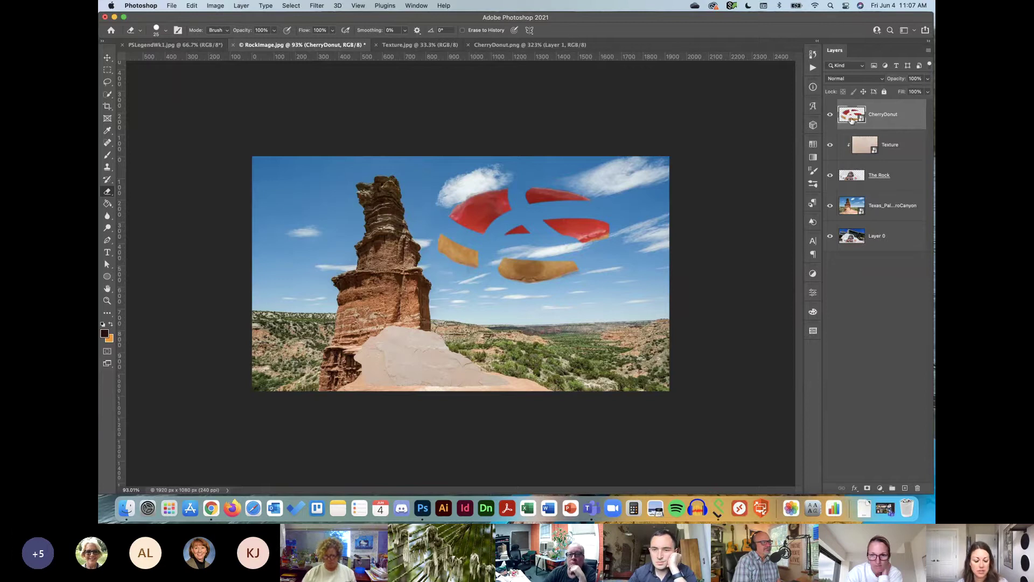
# Step: Undo the streak erasing in CherryDonut.png and undo the last smart object update in RockImage.jpg
pyautogui.click(539, 47)
pyautogui.press('super+z')
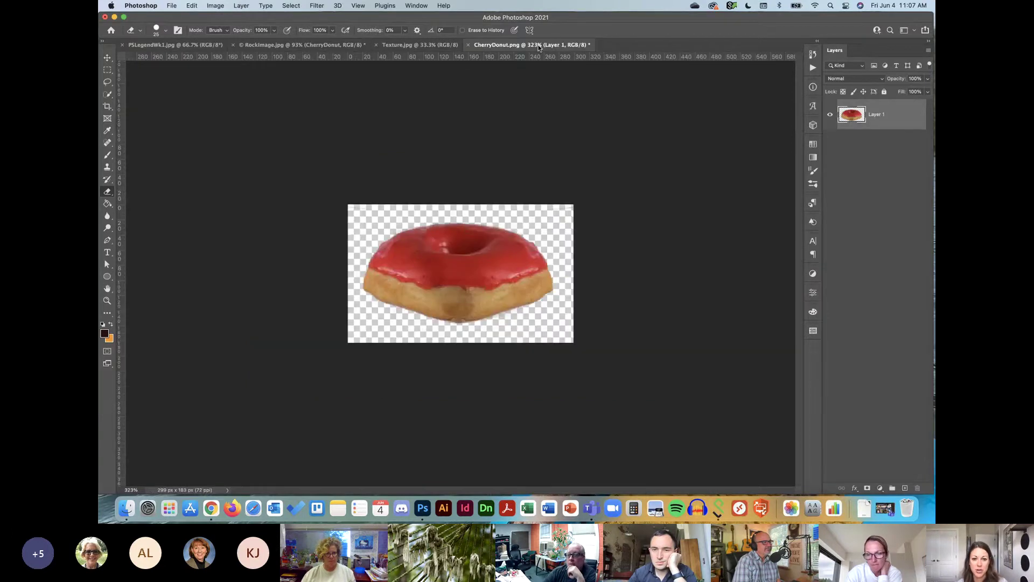
pyautogui.click(334, 46)
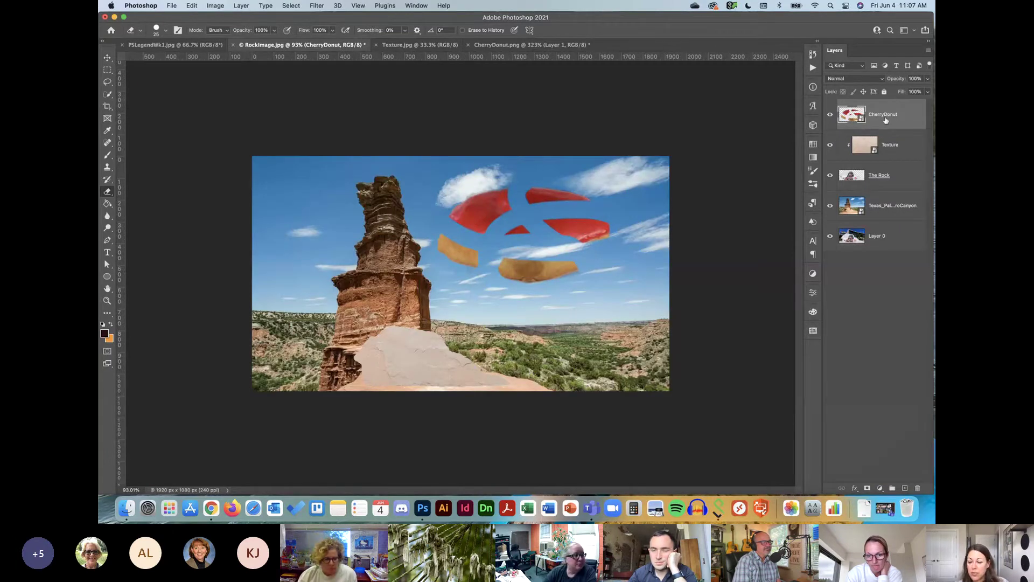
pyautogui.press('super+z')
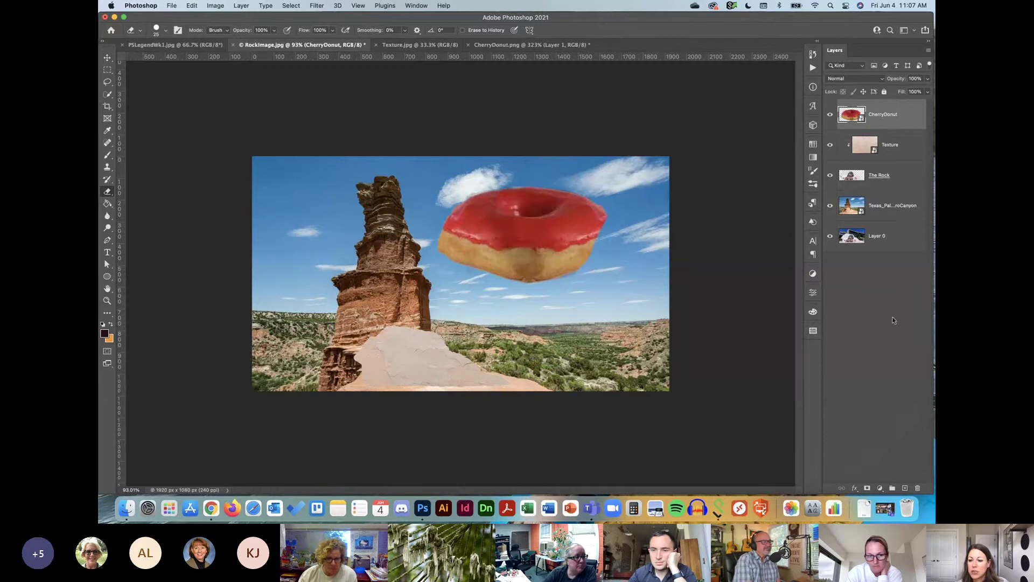
# Step: Undo the remaining donut edit in RockImage.jpg and add a layer mask to the CherryDonut layer
pyautogui.click(866, 488)
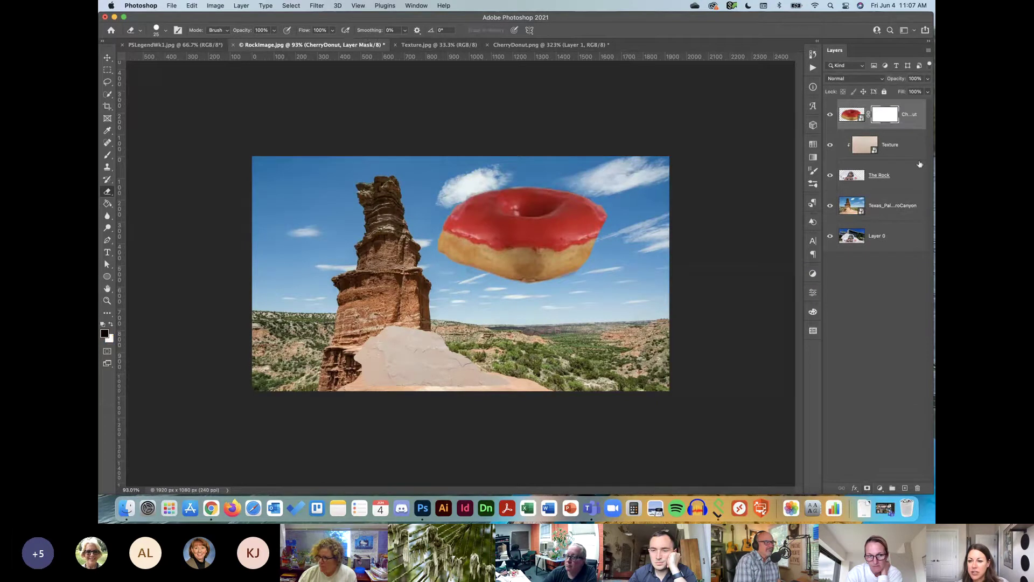
pyautogui.press('super+z')
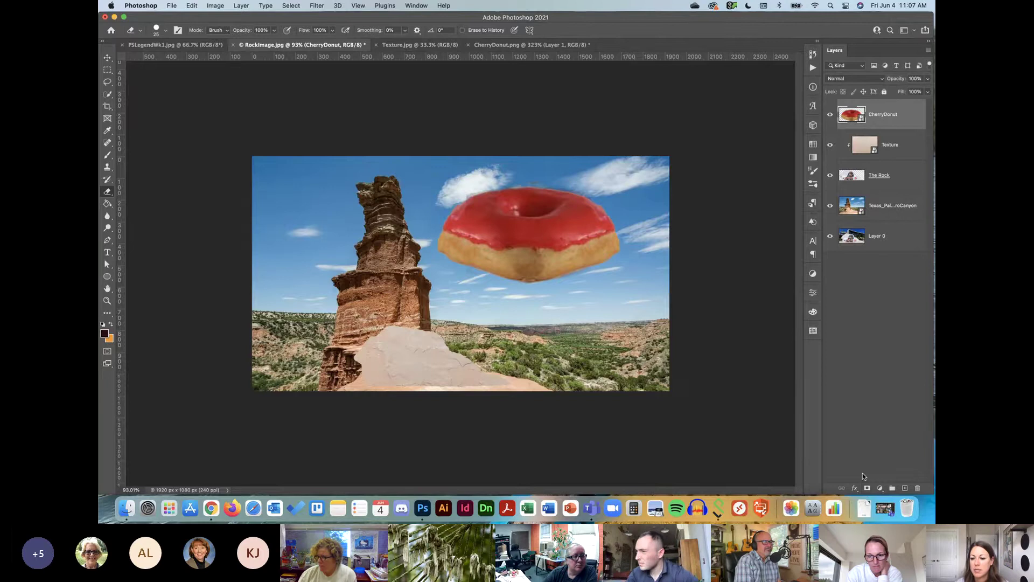
pyautogui.click(867, 488)
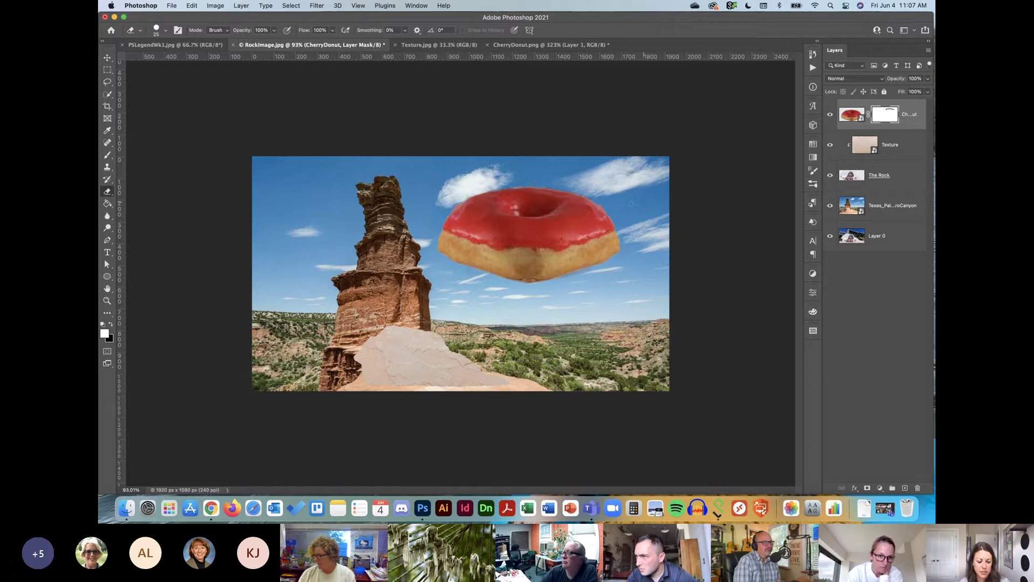
# Step: Shrink the CherryDonut to a small donut, place it on the lower edge of the foreground rock, and deselect the layer
pyautogui.press('v')
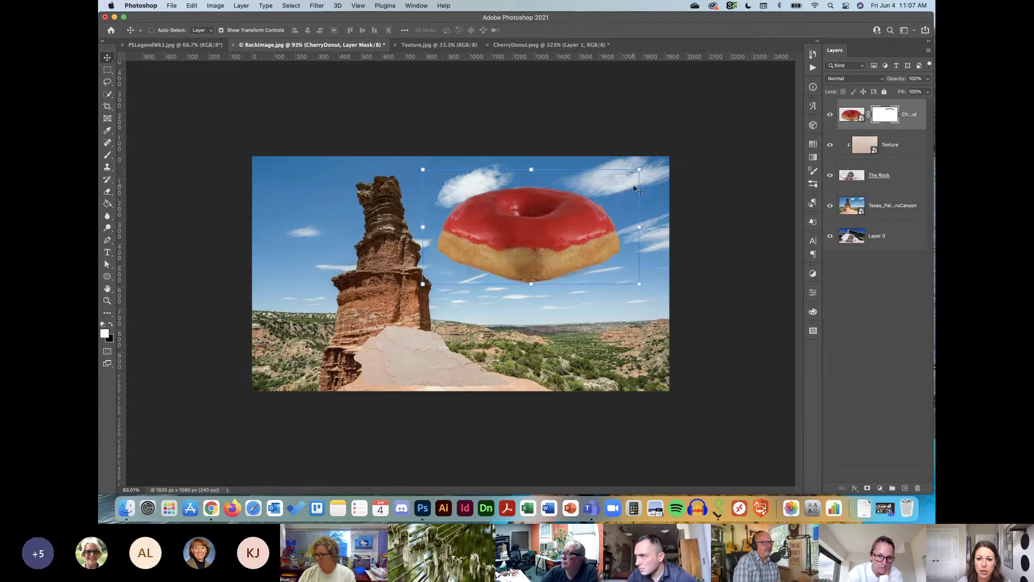
pyautogui.moveTo(639, 170); pyautogui.dragTo(439, 275)
pyautogui.press('Return')
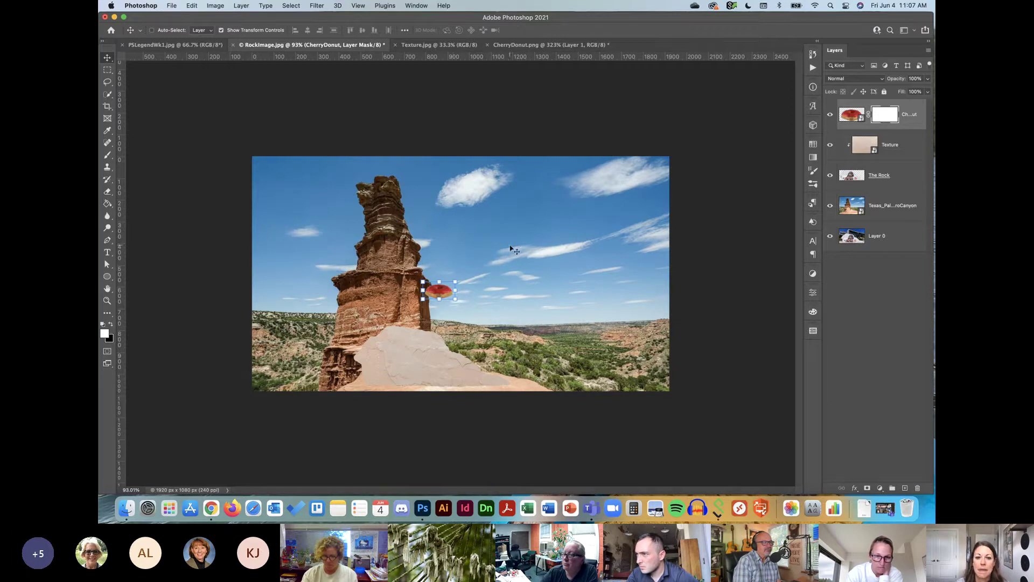
pyautogui.moveTo(510, 249); pyautogui.dragTo(564, 340)
pyautogui.press('super+alt+a')
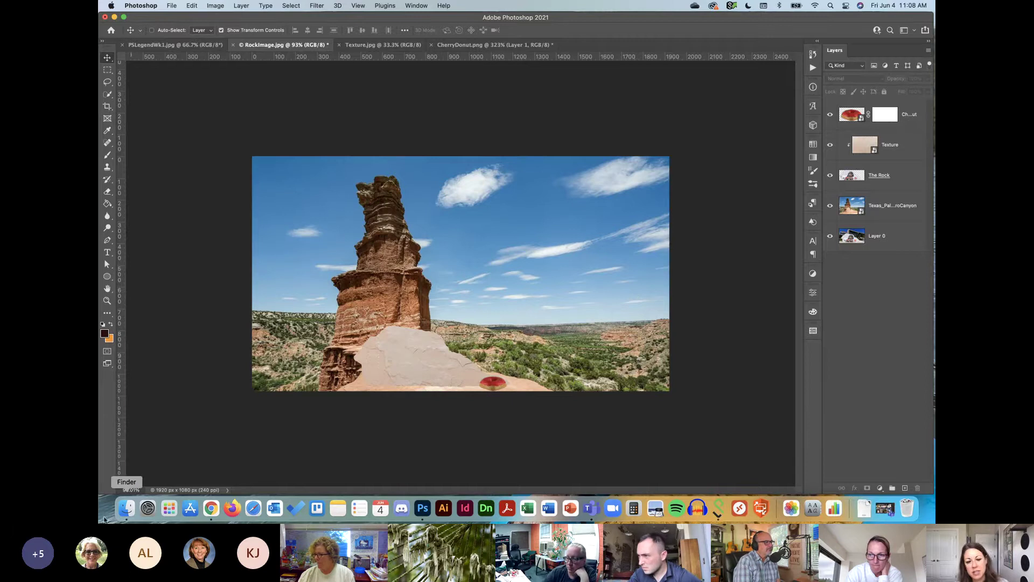
# Step: Place TRex.png from the Week 1 folder in Finder into RockImage.jpg, scaled to about 46%
pyautogui.click(127, 509)
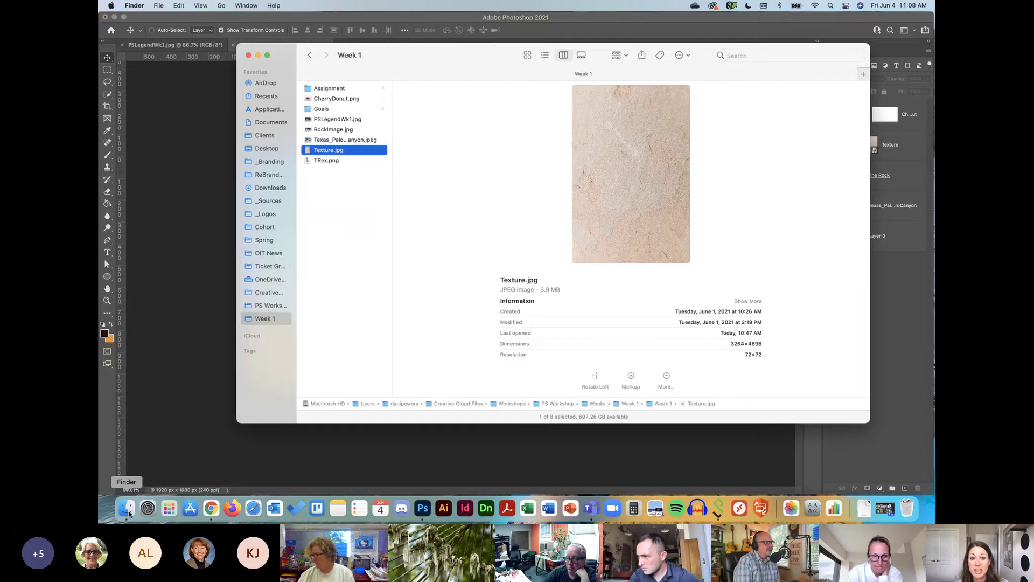
pyautogui.click(324, 161)
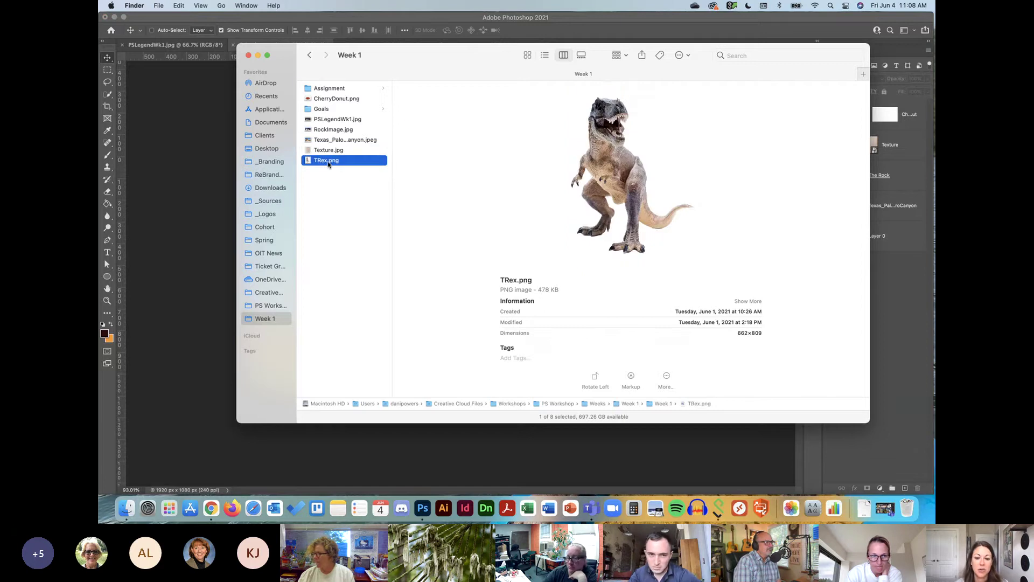
pyautogui.moveTo(328, 164); pyautogui.dragTo(177, 163)
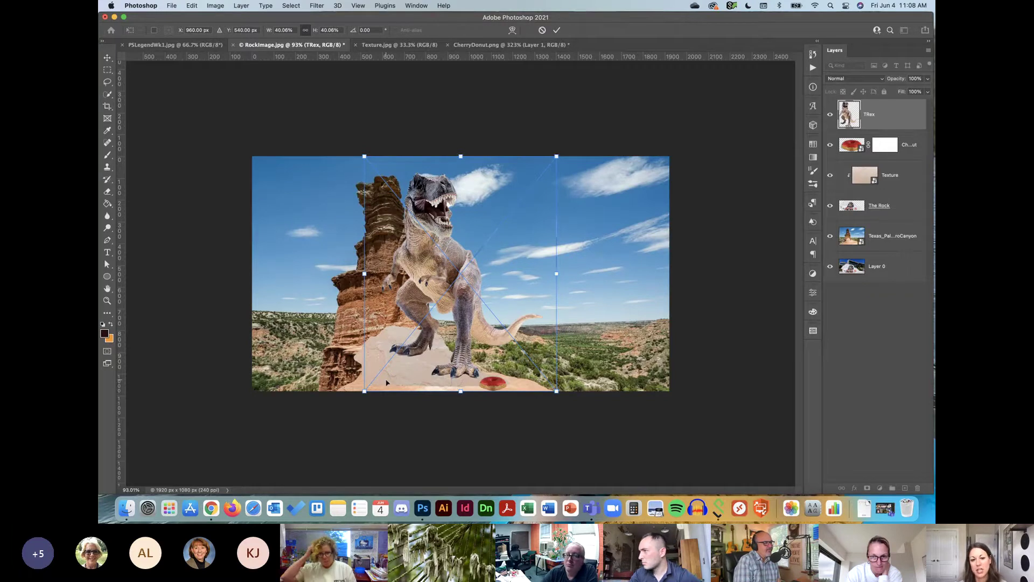
pyautogui.moveTo(359, 395); pyautogui.dragTo(320, 421)
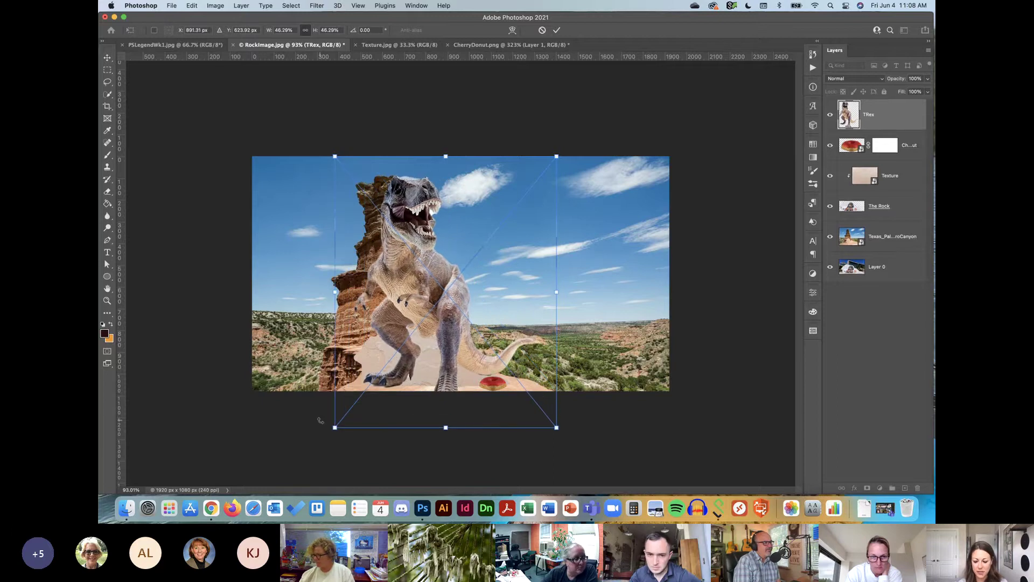
pyautogui.press('Return')
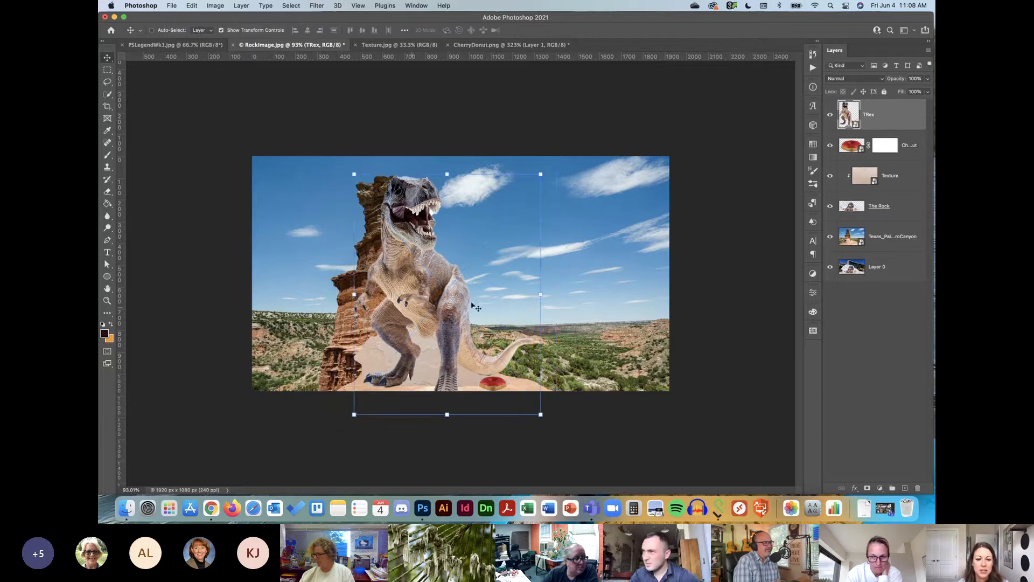
# Step: Shift the dinosaur toward the image's left side and reorder its layer beneath Texas_PaloDuroCanyon, comparing the two layers
pyautogui.moveTo(474, 306); pyautogui.dragTo(351, 304)
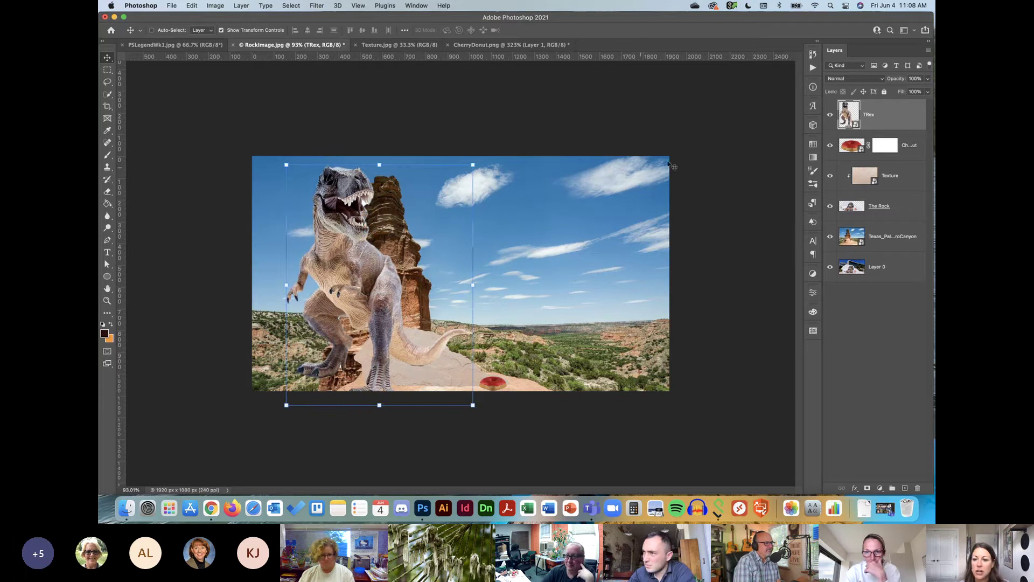
pyautogui.moveTo(888, 127); pyautogui.dragTo(905, 253)
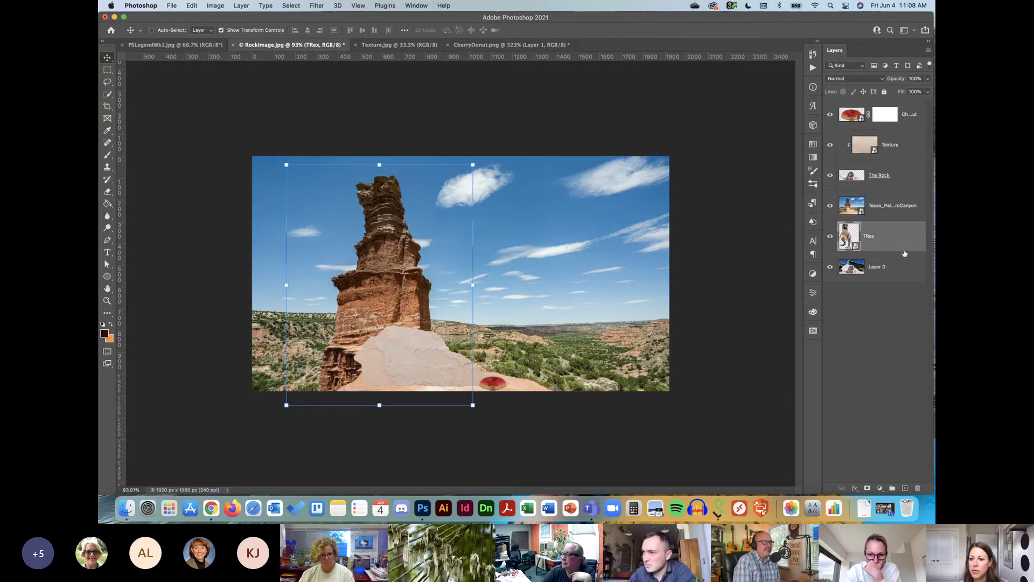
pyautogui.click(874, 208)
pyautogui.click(886, 243)
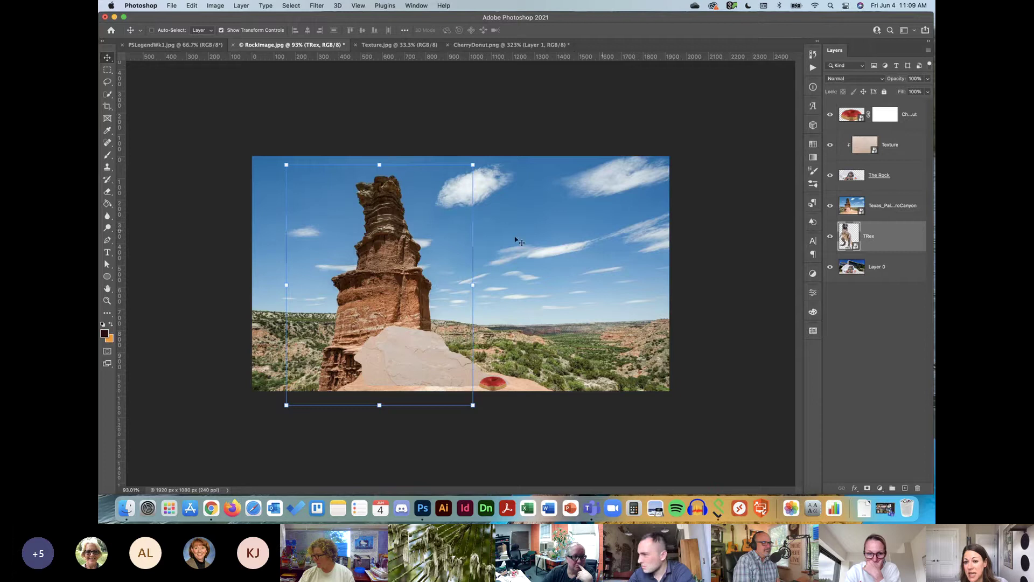
pyautogui.click(904, 208)
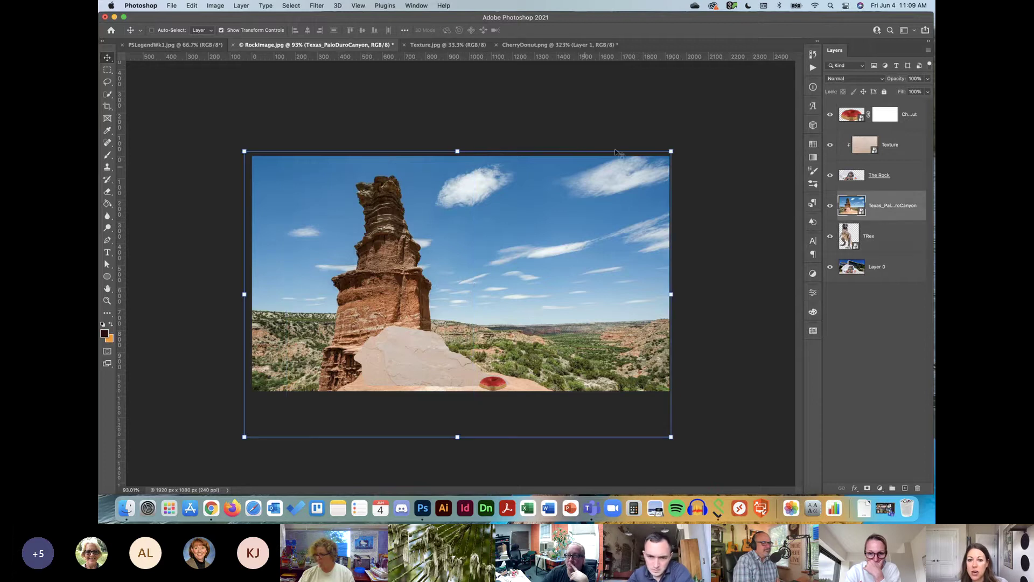
# Step: Move the TRex layer above Texture into The Rock's clipping group and shift the dinosaur down inside the rock shape
pyautogui.moveTo(883, 237); pyautogui.dragTo(905, 185)
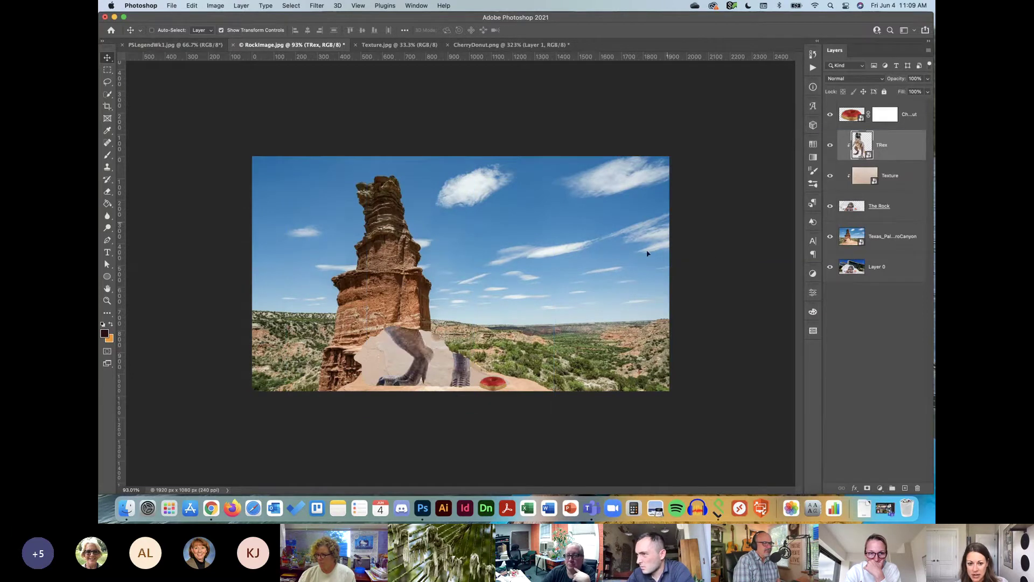
pyautogui.moveTo(654, 283); pyautogui.dragTo(654, 346)
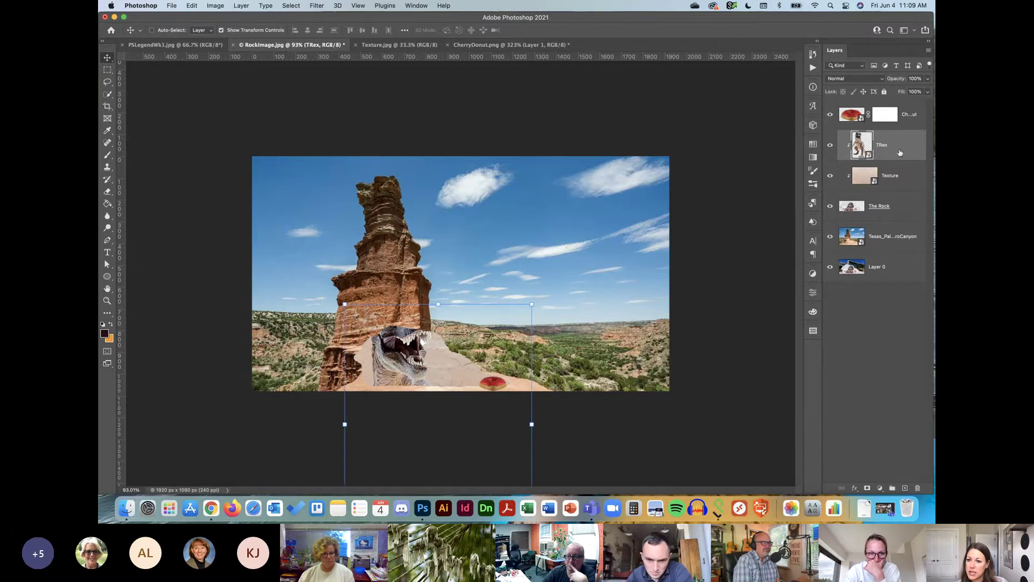
# Step: Reorder the TRex layer directly beneath The Rock and position the dinosaur overlapping the left side of the rock tower
pyautogui.moveTo(899, 153); pyautogui.dragTo(896, 223)
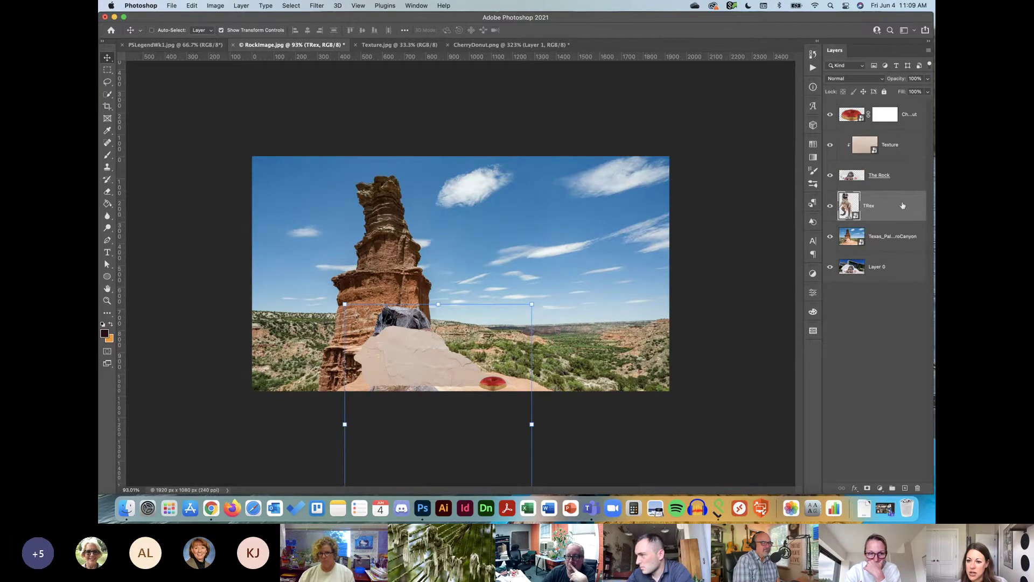
pyautogui.moveTo(664, 288); pyautogui.dragTo(576, 181)
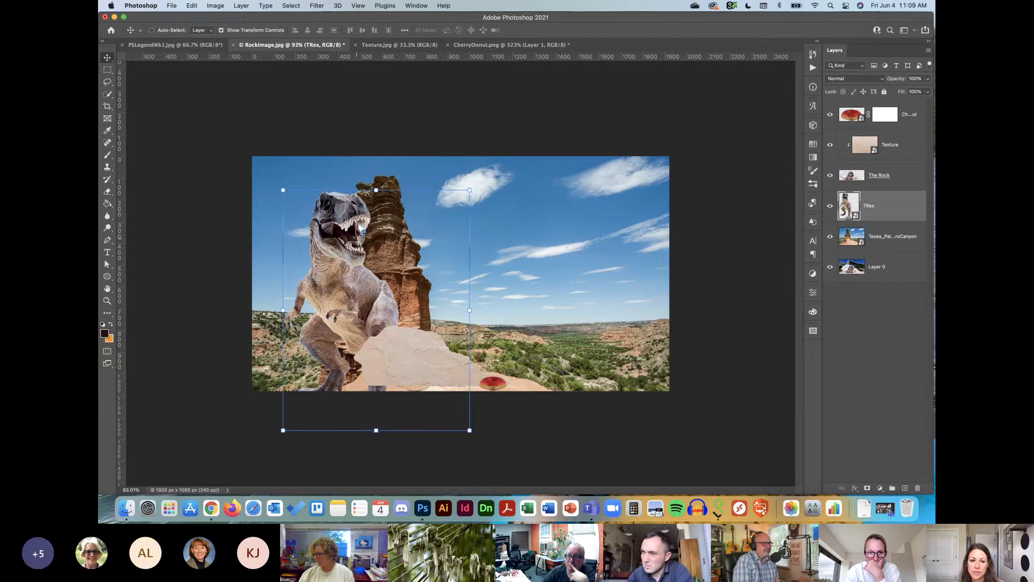
pyautogui.moveTo(447, 280); pyautogui.dragTo(429, 256)
# Step: Add a layer mask to TRex and erase the dinosaur's body and legs where they overlap the rock tower, using a larger eraser
pyautogui.click(867, 488)
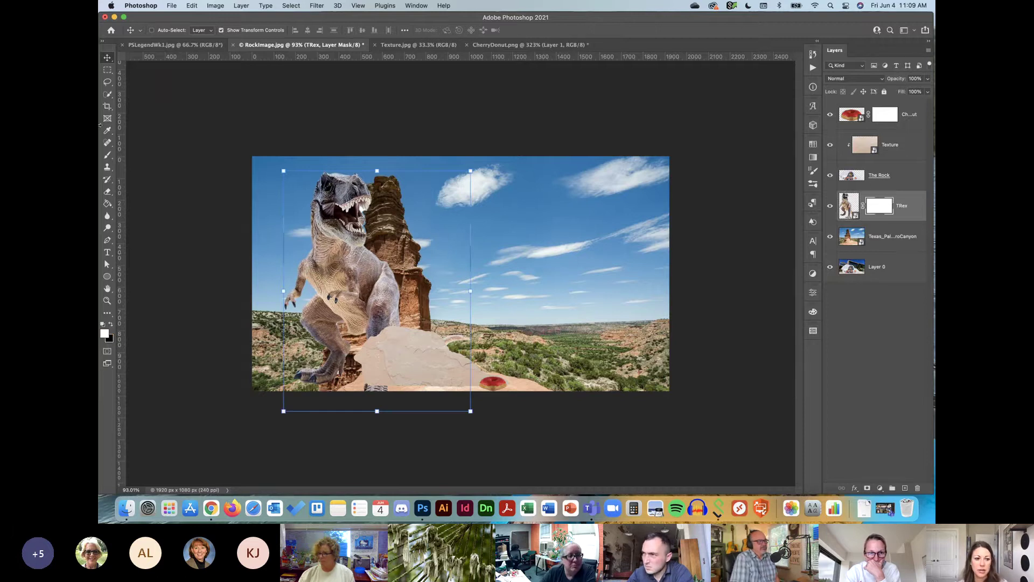
pyautogui.click(108, 192)
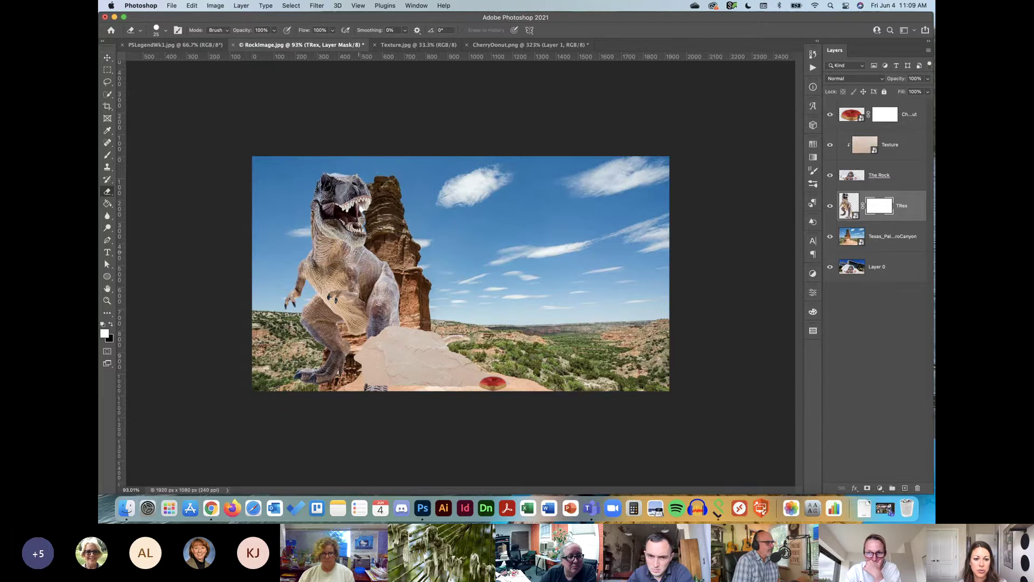
pyautogui.moveTo(418, 270); pyautogui.dragTo(447, 266)
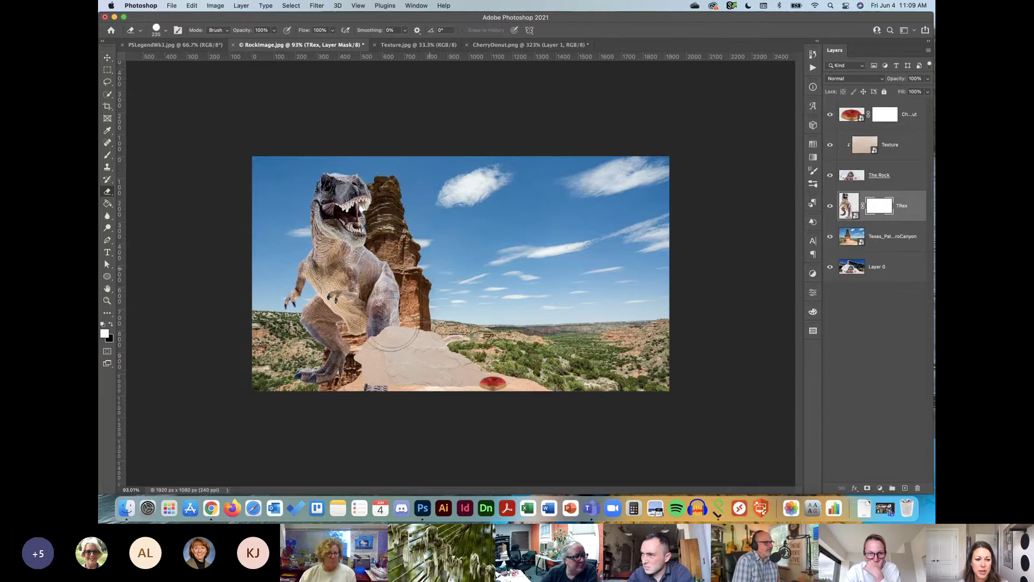
pyautogui.moveTo(386, 343); pyautogui.dragTo(383, 237)
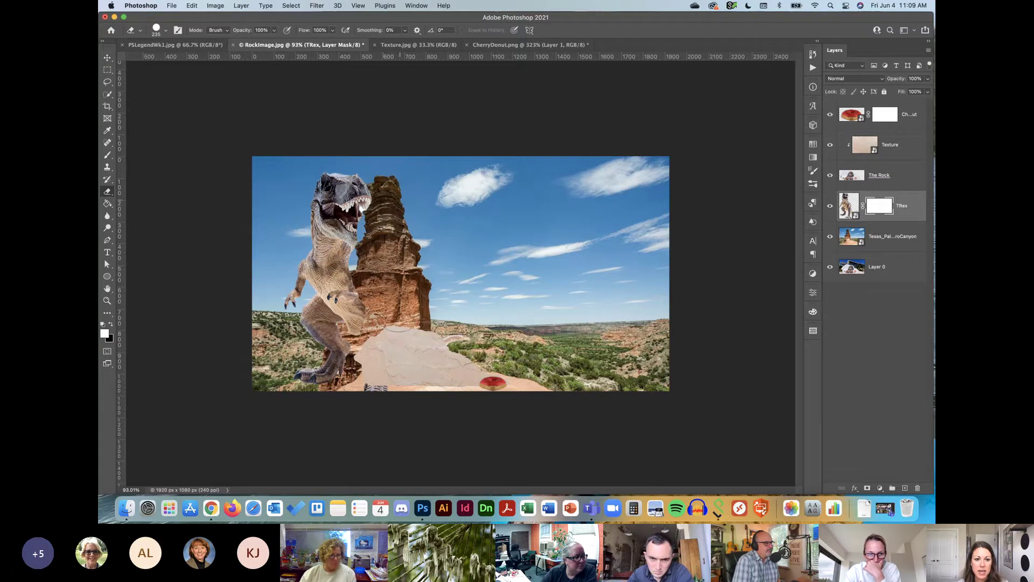
pyautogui.moveTo(400, 345)
pyautogui.mouseDown()
pyautogui.moveTo(366, 298)
pyautogui.moveTo(330, 369)
pyautogui.moveTo(307, 377)
pyautogui.moveTo(377, 385)
pyautogui.mouseUp()
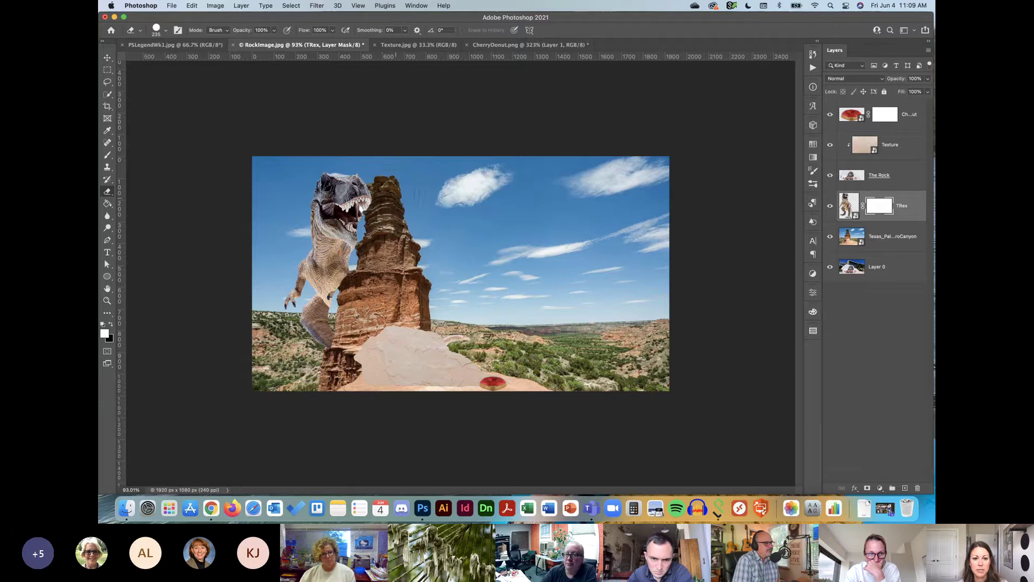
pyautogui.moveTo(372, 183); pyautogui.dragTo(368, 208)
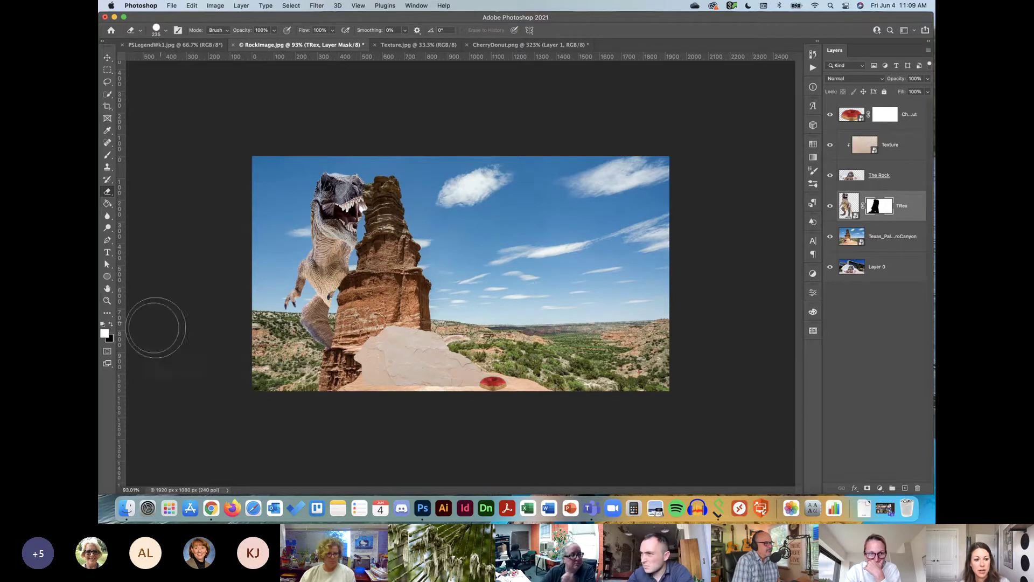
# Step: Swap the mask colors and use a smaller eraser to restore the dinosaur's hand and thigh along the tower's edge
pyautogui.press('x')
pyautogui.press('x')
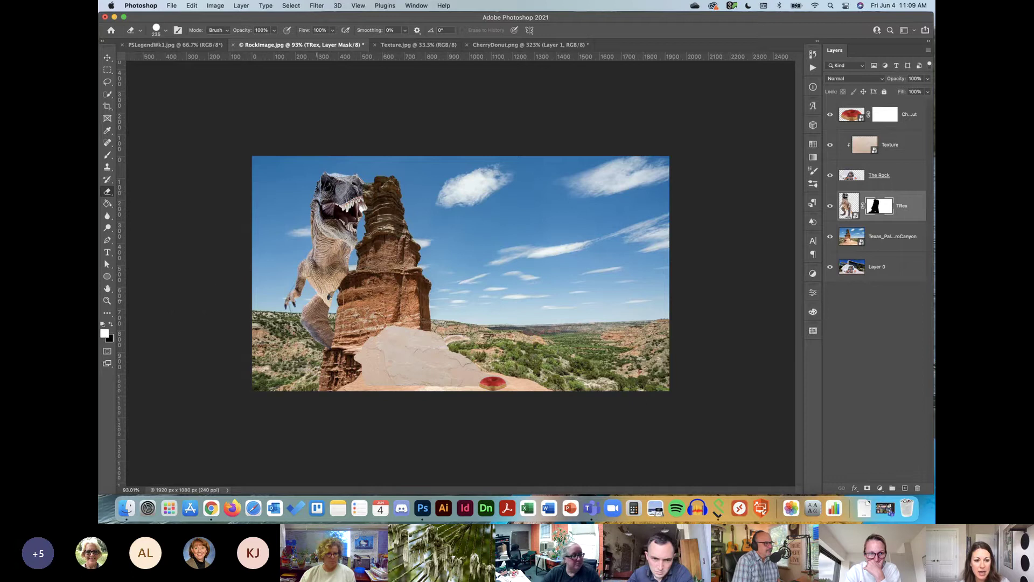
pyautogui.keyDown('ctrl'); pyautogui.keyDown('alt'); pyautogui.moveTo(461, 290); pyautogui.dragTo(430, 290); pyautogui.keyUp('alt'); pyautogui.keyUp('ctrl')
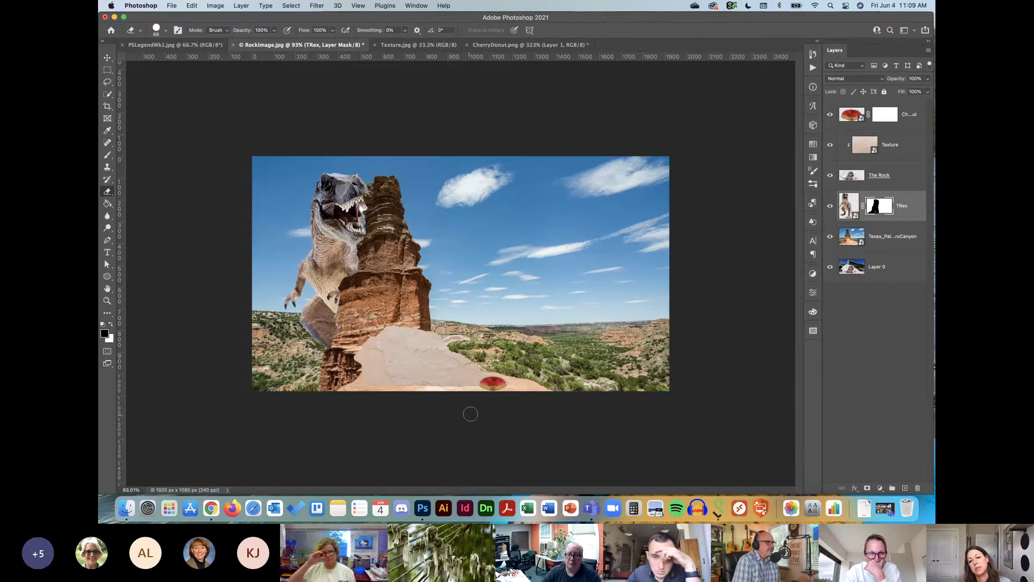
# Step: Delete the TRex layer's mask
pyautogui.rightClick(885, 202)
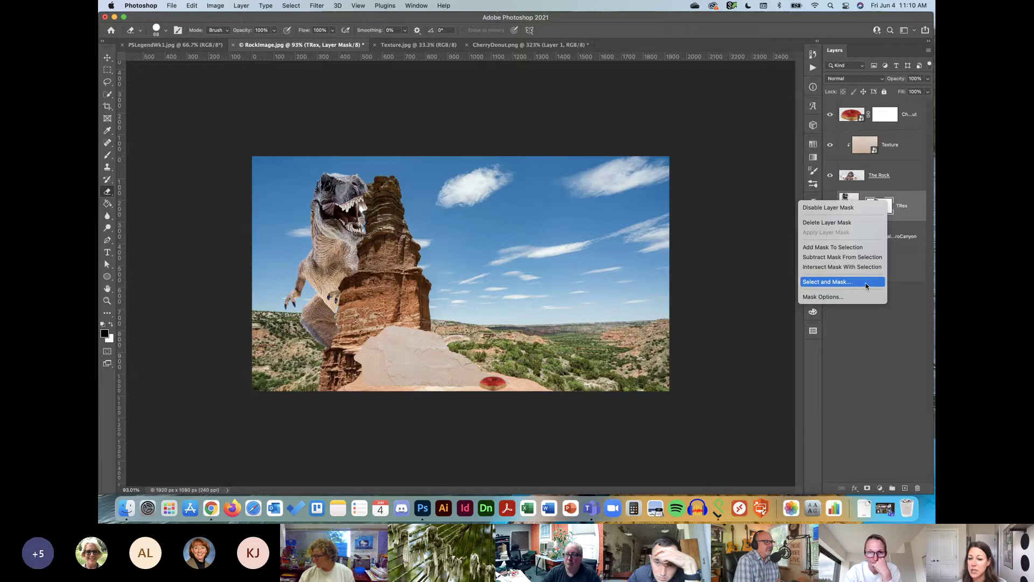
pyautogui.click(855, 222)
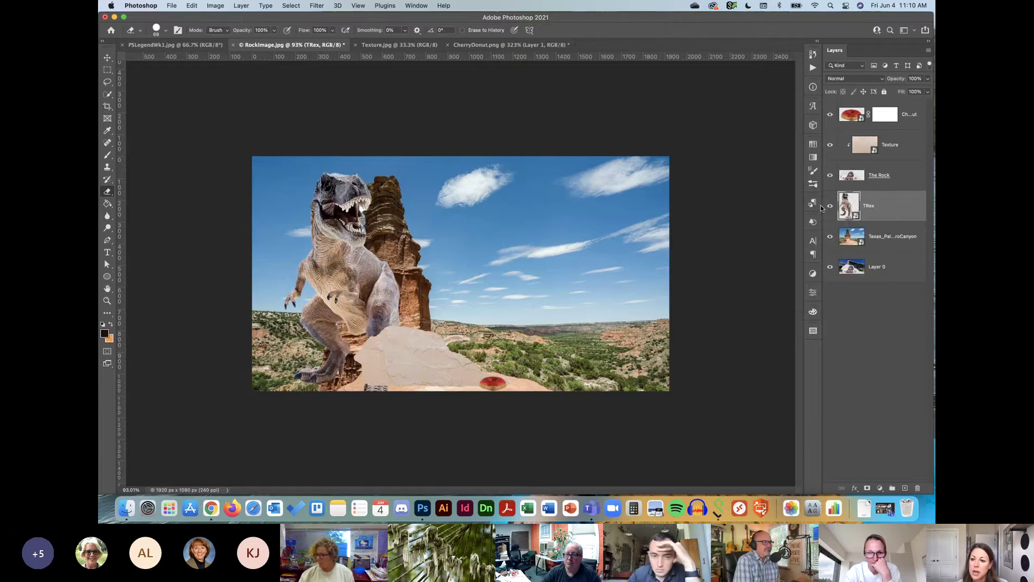
# Step: Hide the TRex layer and select the rock formation on the Texas_PaloDuroCanyon layer with Select Subject
pyautogui.click(830, 206)
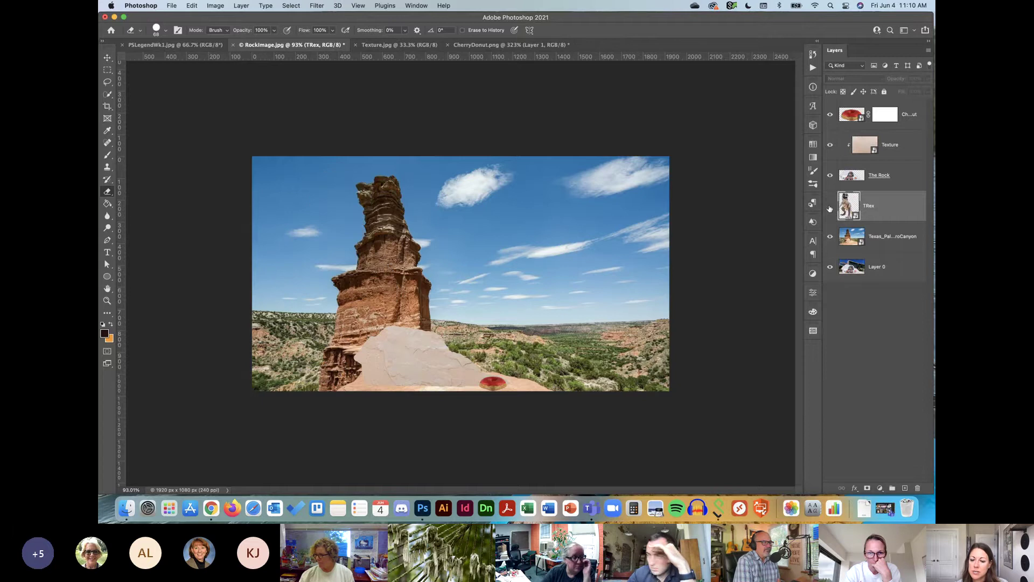
pyautogui.click(892, 244)
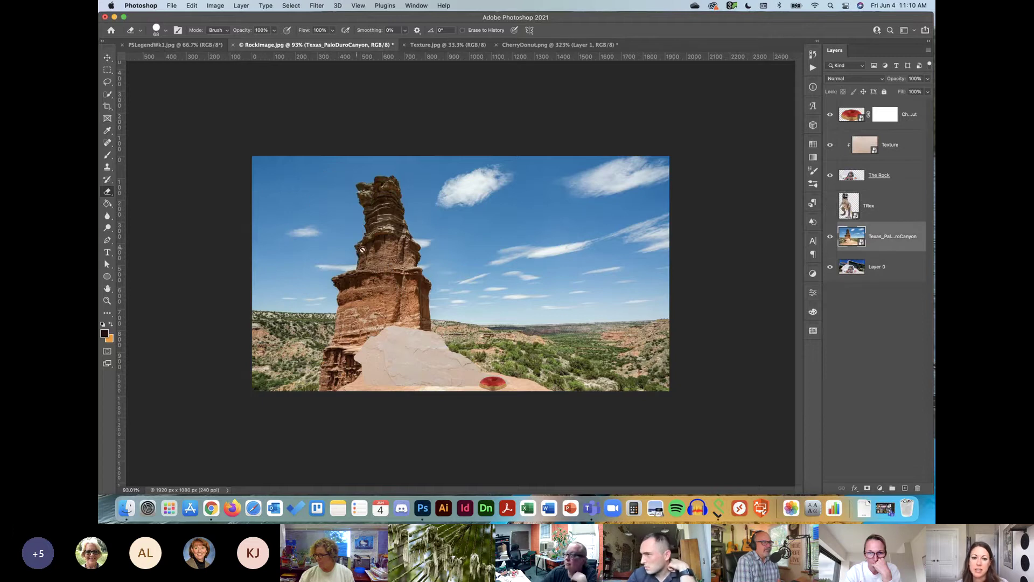
pyautogui.click(106, 58)
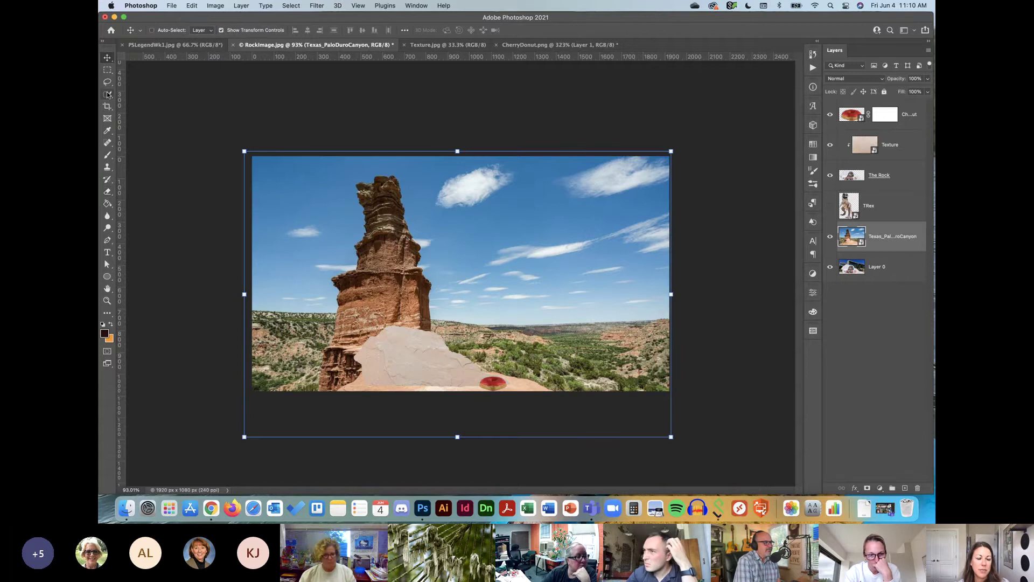
pyautogui.press('w')
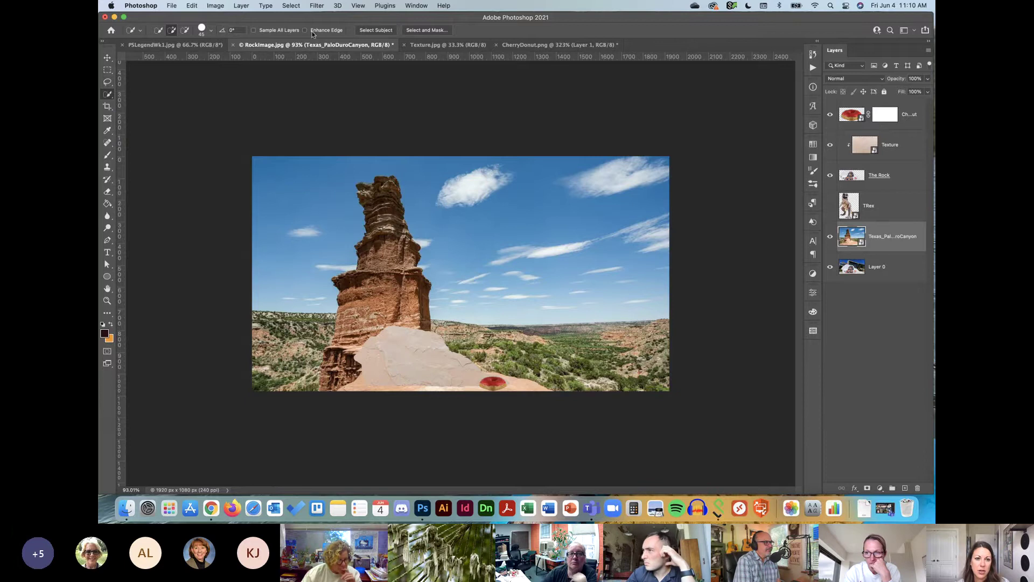
pyautogui.click(383, 31)
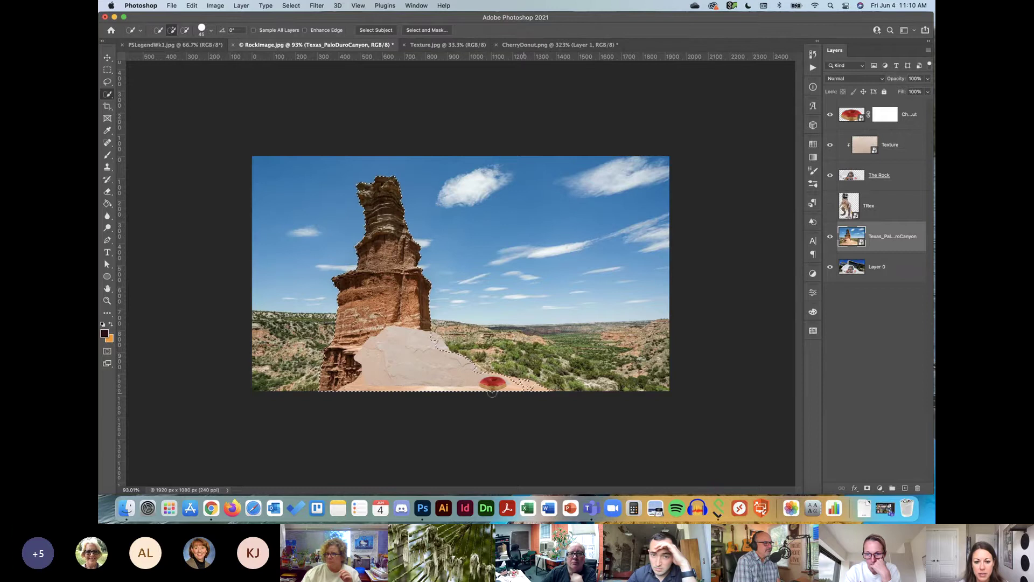
# Step: Subtract the foreground rock from the selection with the Quick Selection tool, keeping only the rock tower selected
pyautogui.press('alt')
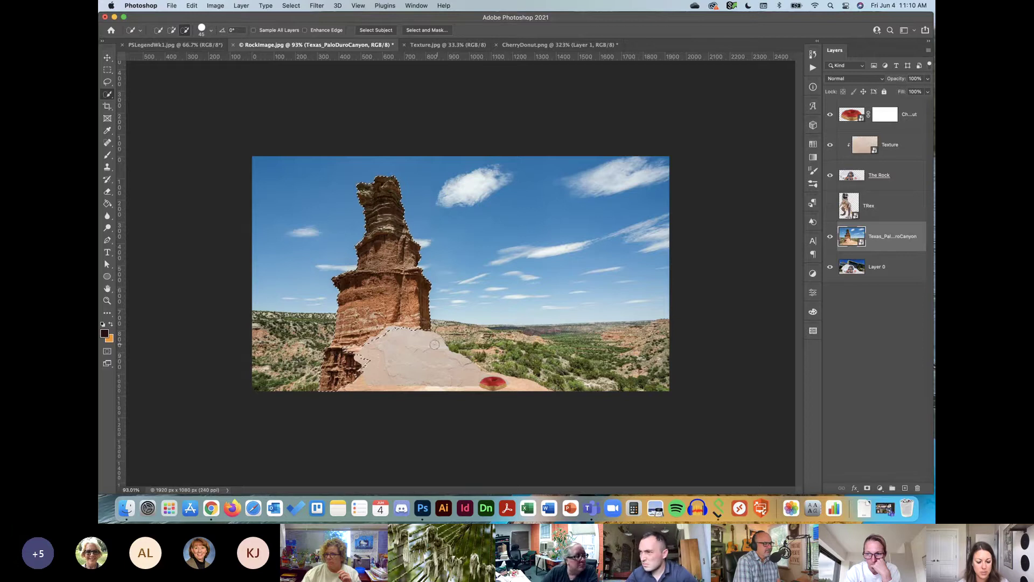
pyautogui.press('alt')
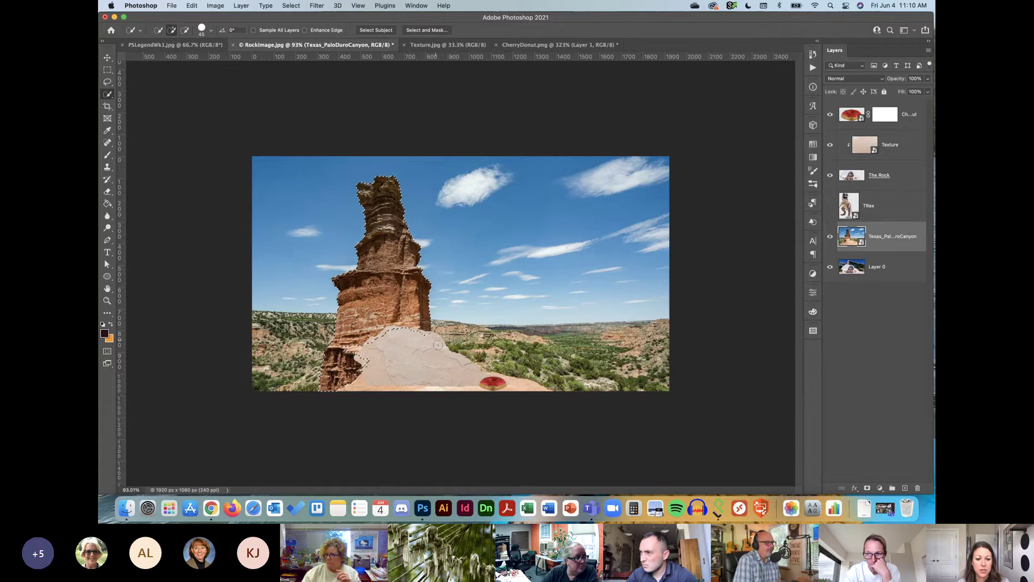
pyautogui.press('alt')
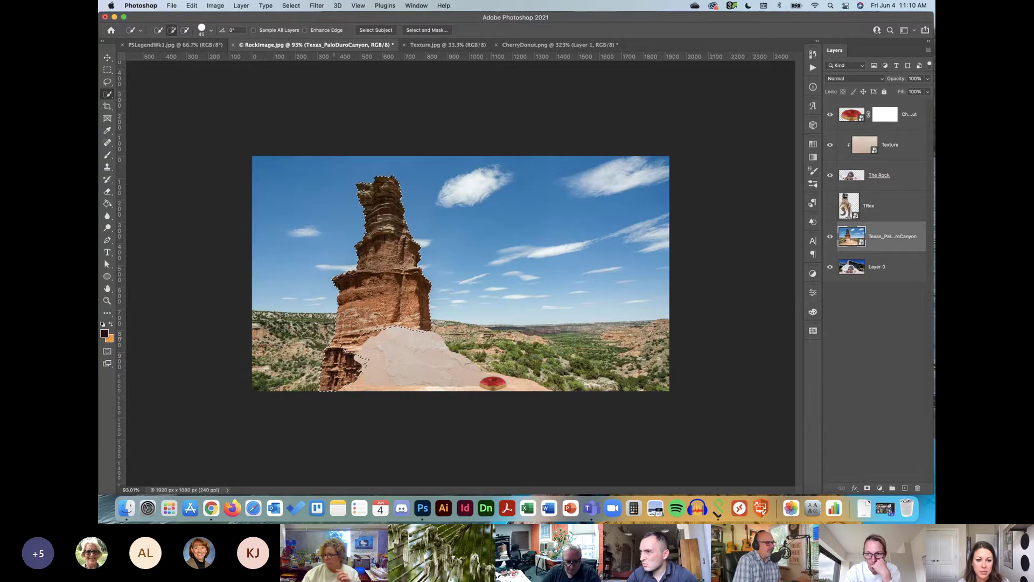
pyautogui.press('alt')
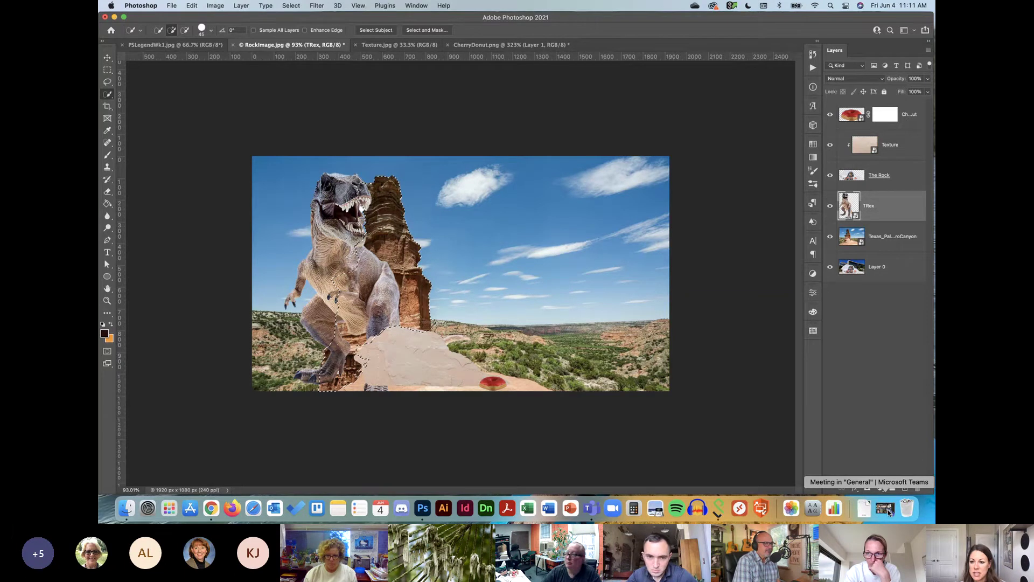
# Step: Add a layer mask to the TRex layer from the rock tower selection and invert the mask
pyautogui.click(867, 488)
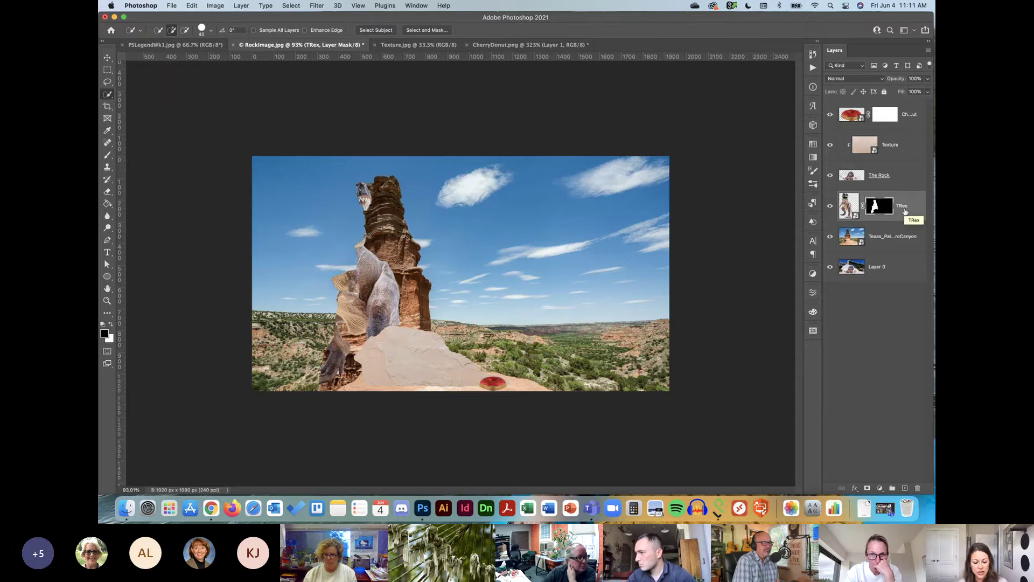
pyautogui.press('super+i')
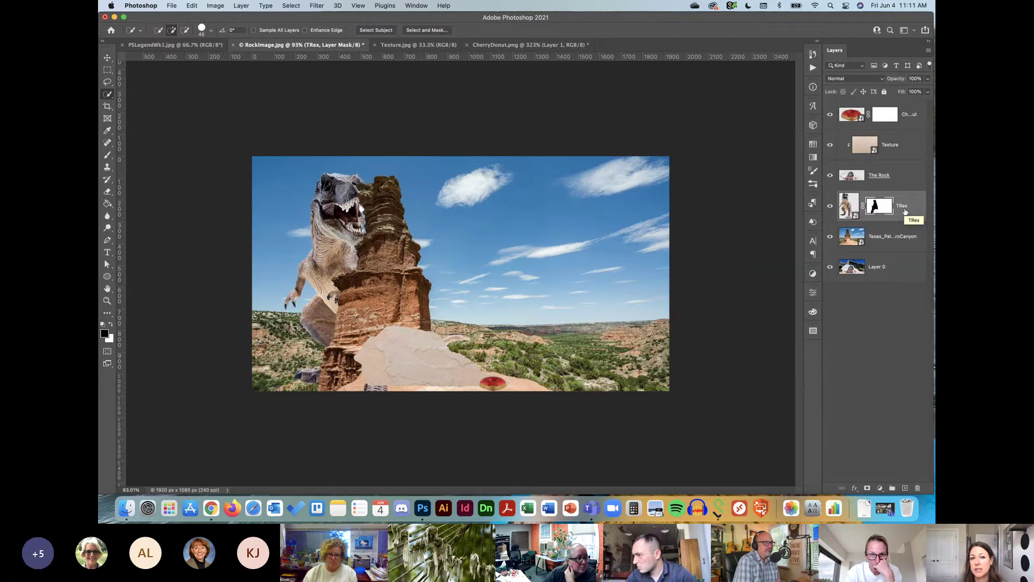
pyautogui.click(293, 6)
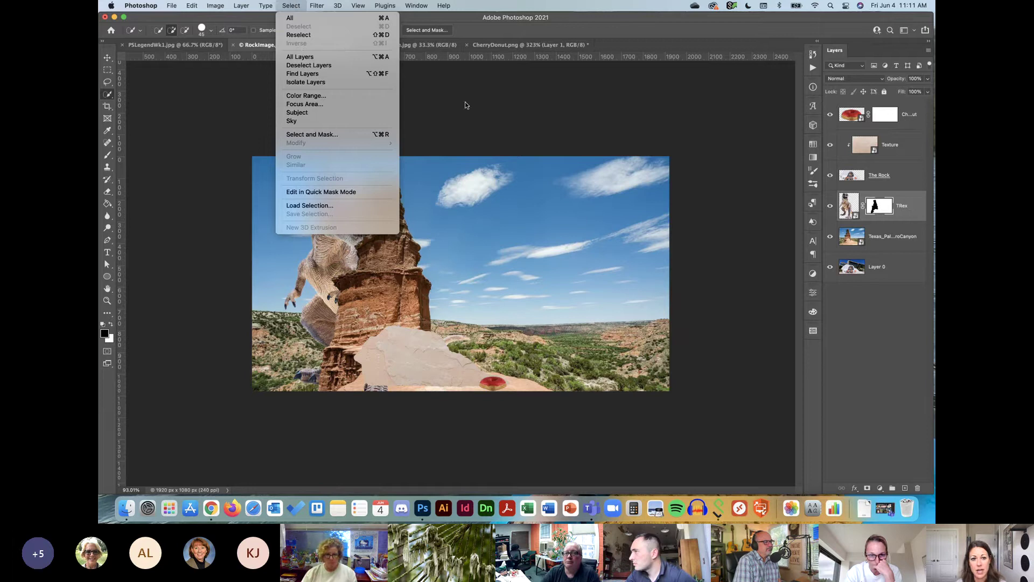
pyautogui.click(487, 124)
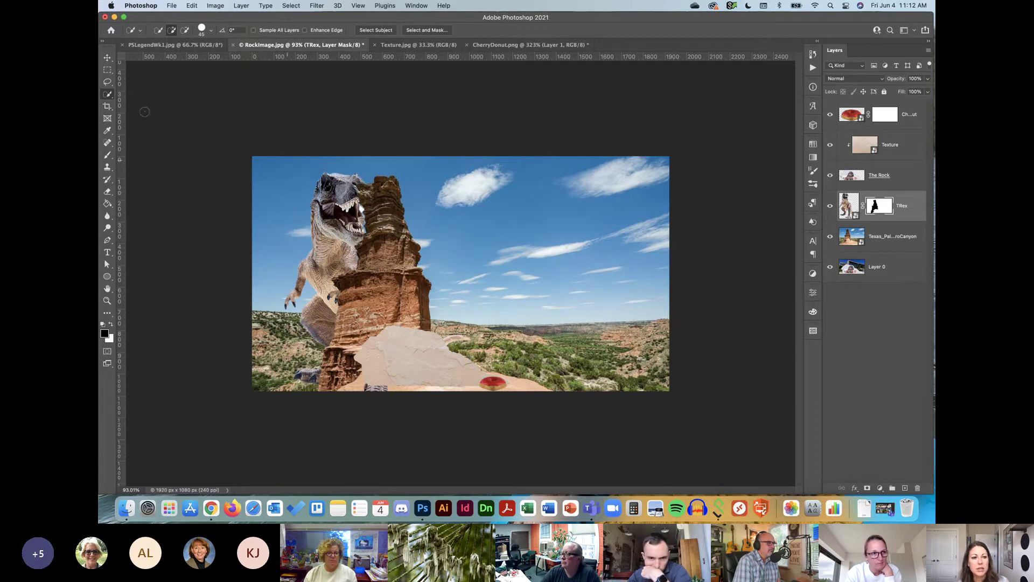
# Step: Try moving the TRex layer together with its linked mask and undo the move
pyautogui.click(111, 193)
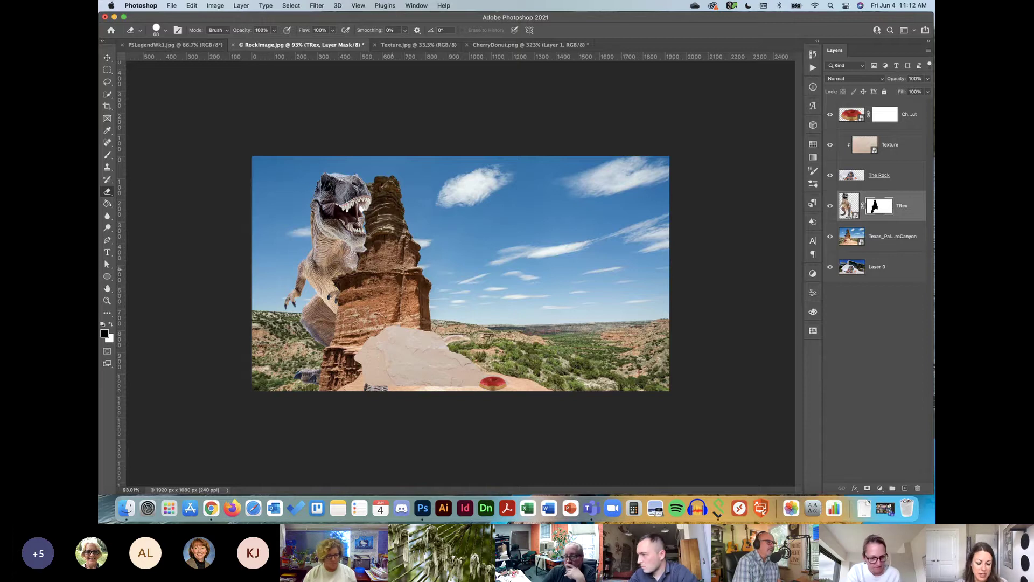
pyautogui.press('v')
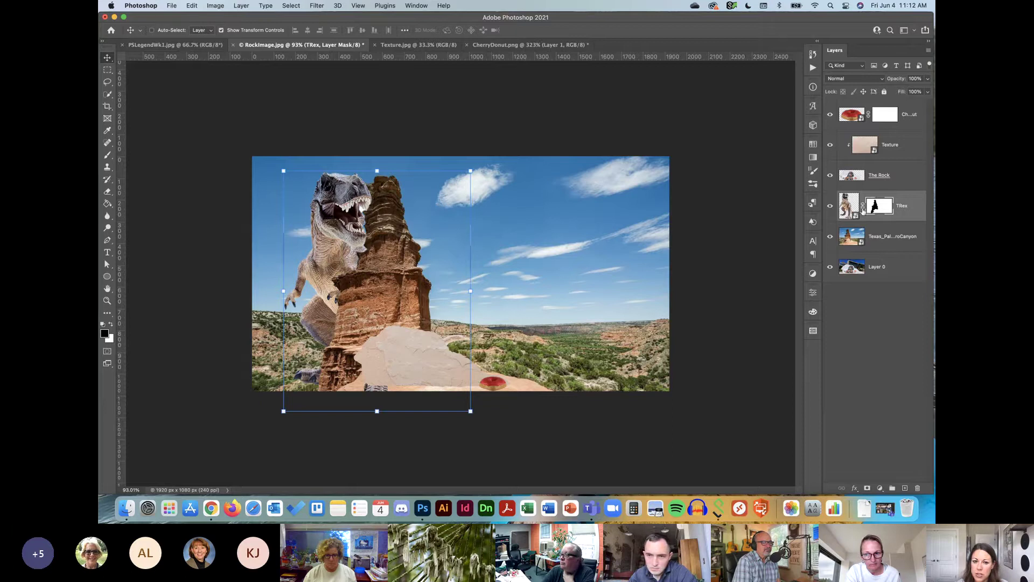
pyautogui.moveTo(512, 206); pyautogui.dragTo(536, 175)
pyautogui.press('super+z')
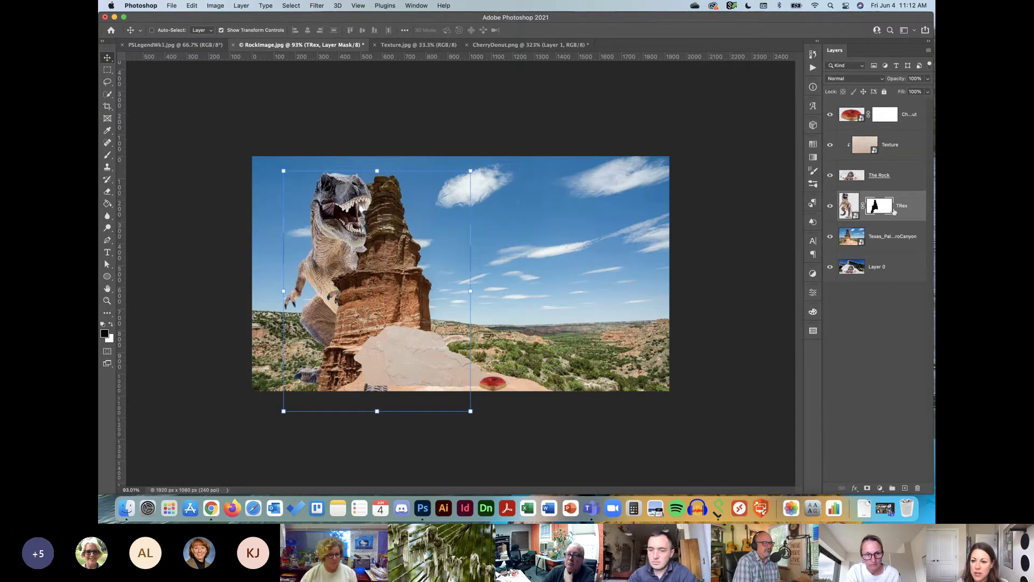
# Step: Unlink the TRex layer from its mask and move only the dinosaur image slightly lower behind the tower
pyautogui.click(863, 206)
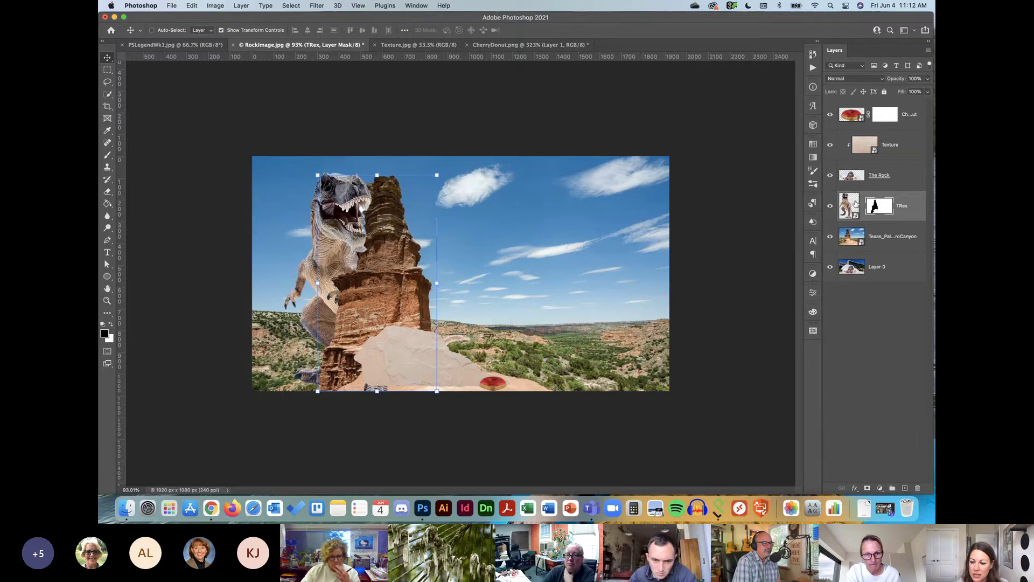
pyautogui.click(856, 203)
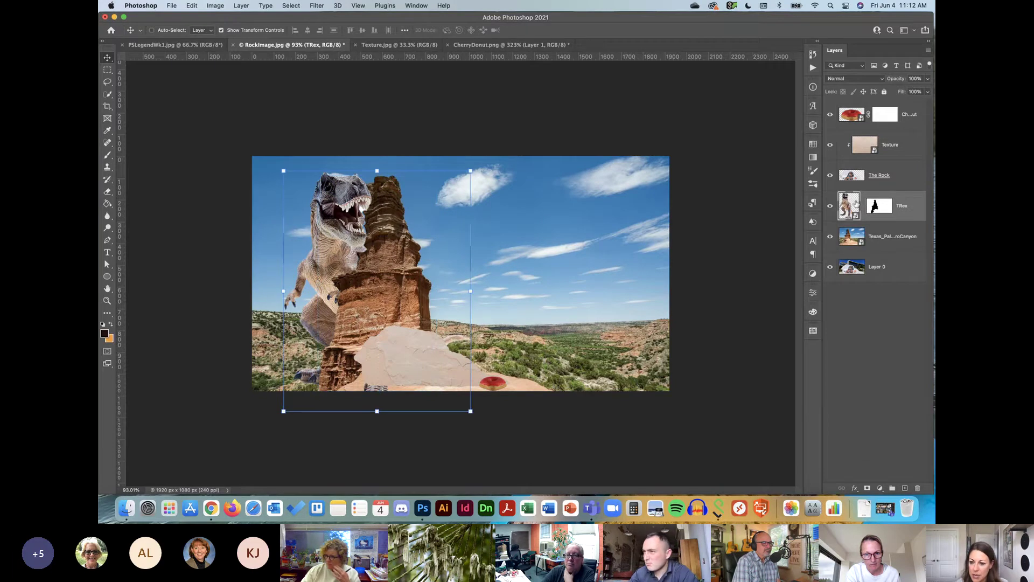
pyautogui.moveTo(496, 203)
pyautogui.mouseDown()
pyautogui.moveTo(526, 202)
pyautogui.moveTo(476, 205)
pyautogui.moveTo(598, 223)
pyautogui.moveTo(482, 197)
pyautogui.moveTo(512, 202)
pyautogui.moveTo(491, 200)
pyautogui.moveTo(509, 230)
pyautogui.moveTo(492, 236)
pyautogui.moveTo(505, 214)
pyautogui.mouseUp()
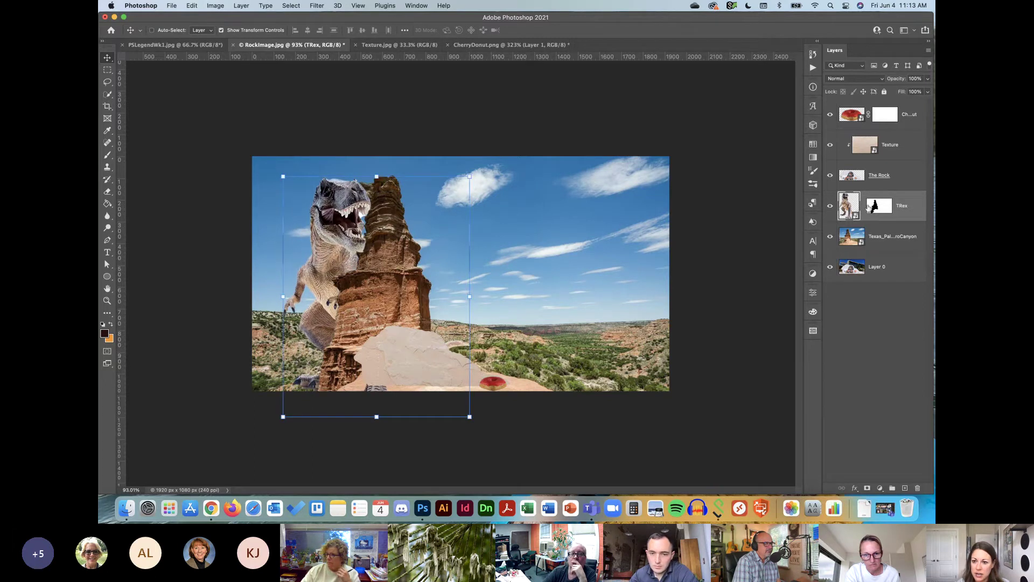
# Step: Try moving and resizing the dinosaur together with its linked mask, and cancel the changes
pyautogui.moveTo(502, 280); pyautogui.dragTo(473, 265)
pyautogui.press('super+z')
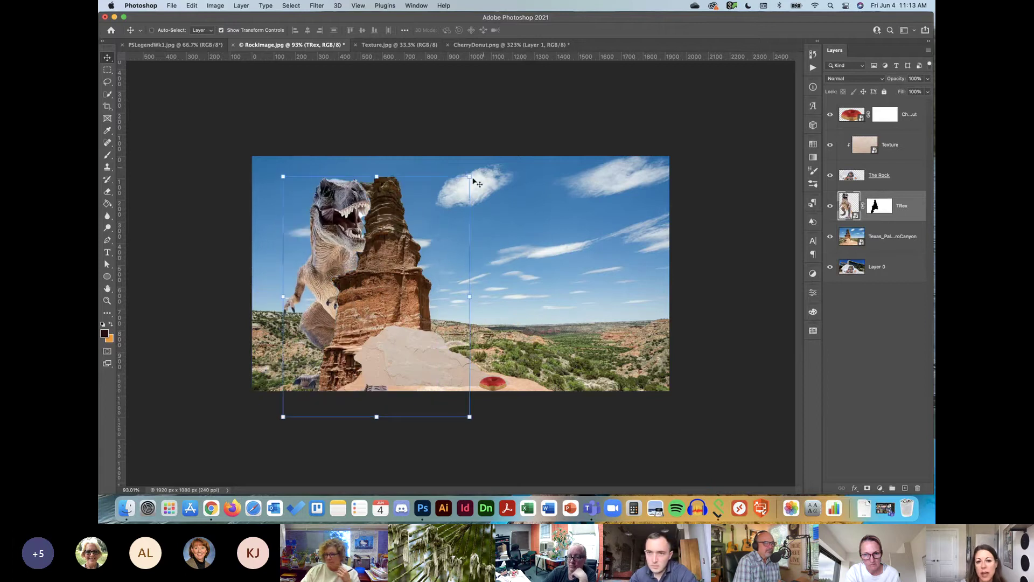
pyautogui.moveTo(470, 176); pyautogui.dragTo(495, 155)
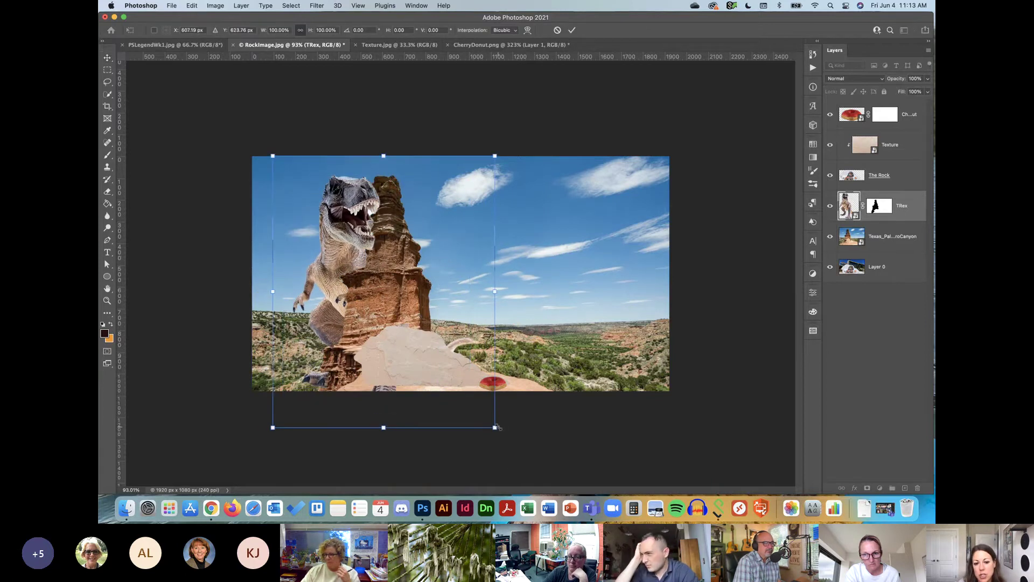
pyautogui.moveTo(494, 427); pyautogui.dragTo(394, 304)
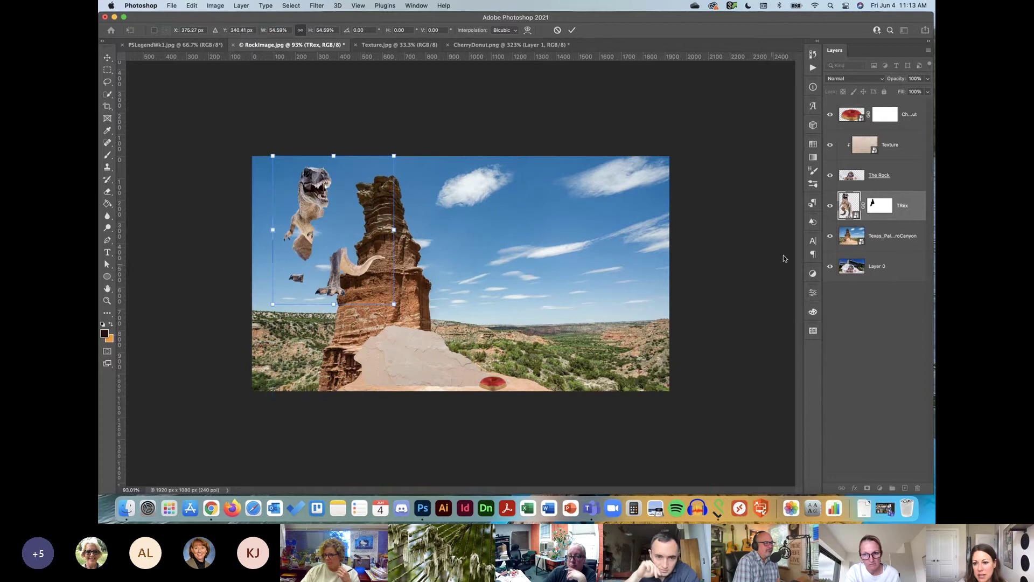
pyautogui.press('super+z')
pyautogui.press('Escape')
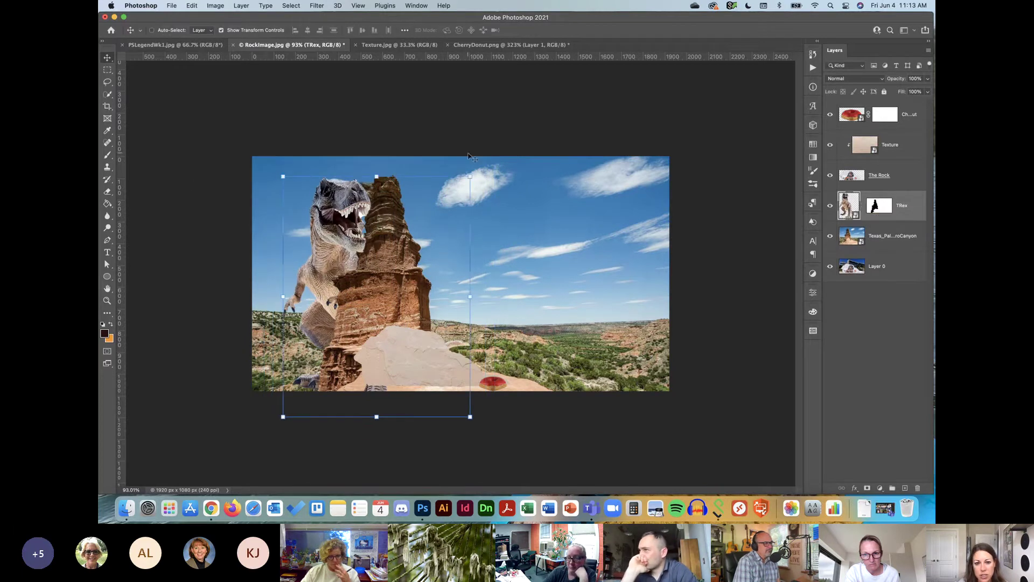
# Step: Try enlarging only the dinosaur image behind the tower, cancel the transform, and move the dinosaur lower
pyautogui.moveTo(471, 176); pyautogui.dragTo(506, 155)
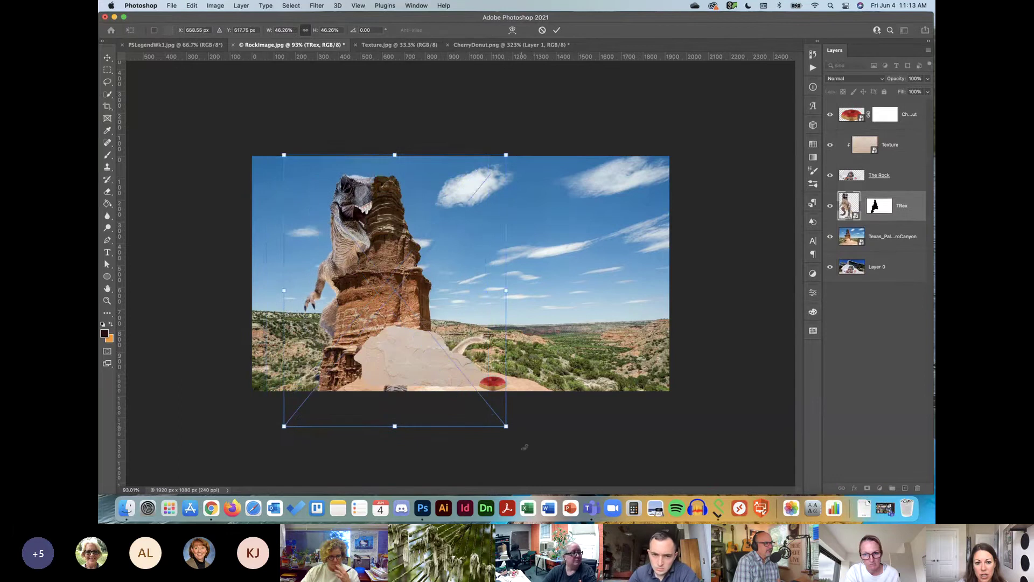
pyautogui.moveTo(500, 433); pyautogui.dragTo(519, 472)
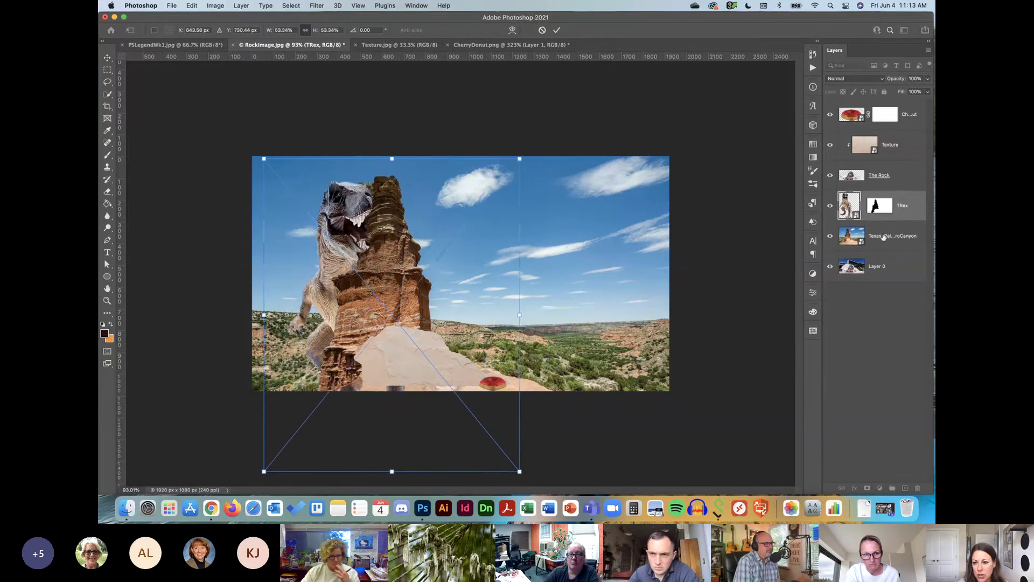
pyautogui.press('super+z')
pyautogui.press('Escape')
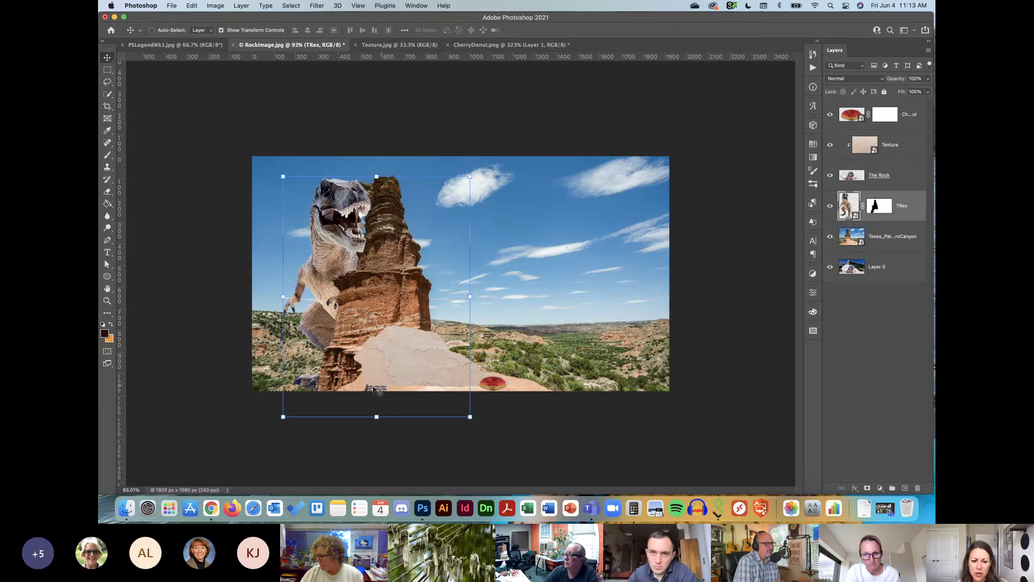
pyautogui.moveTo(392, 263); pyautogui.dragTo(413, 298)
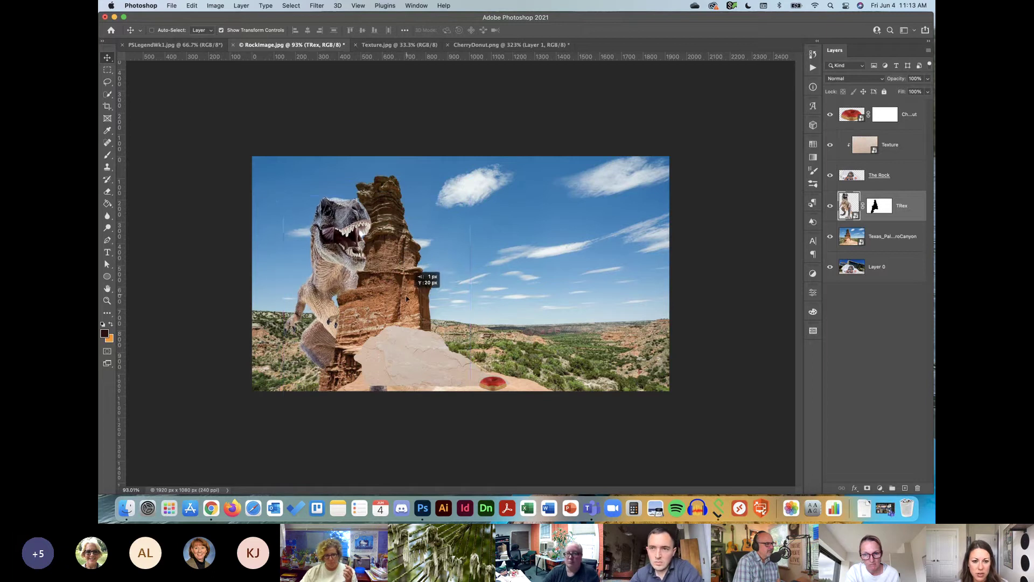
pyautogui.click(881, 207)
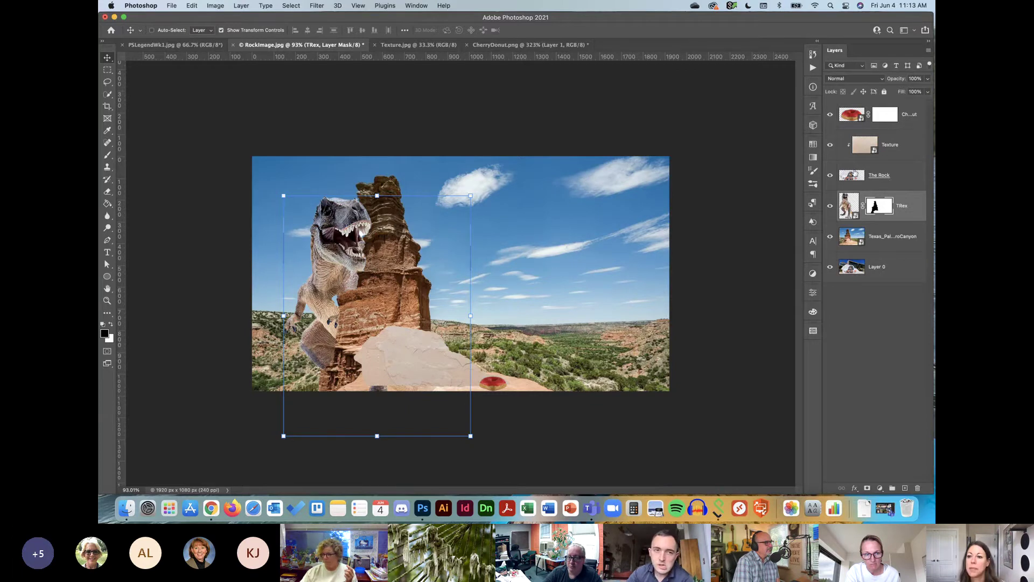
# Step: Roll the document history back to a Quick Selection state from before the TRex mask was added
pyautogui.click(813, 55)
pyautogui.click(738, 418)
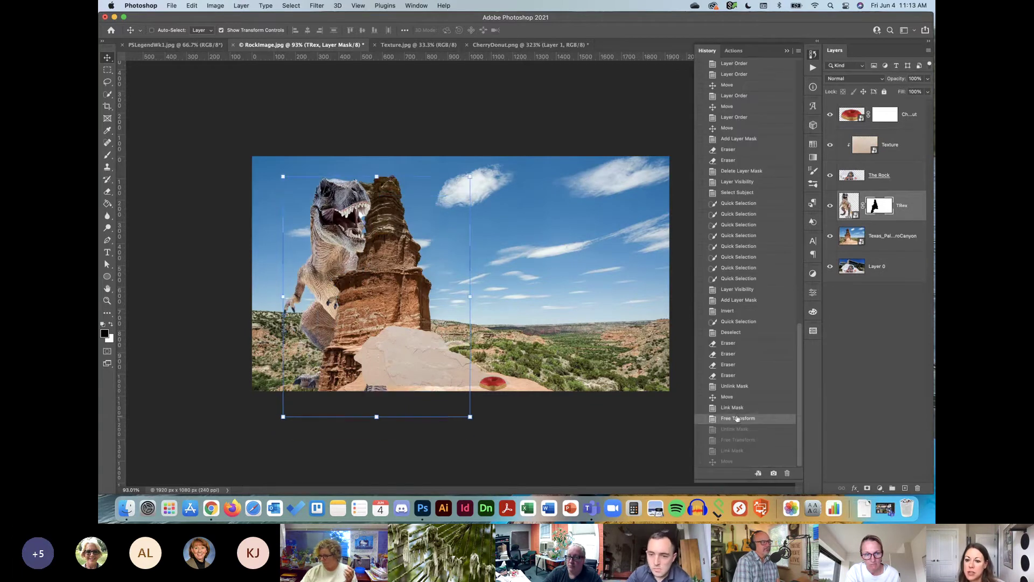
pyautogui.click(743, 259)
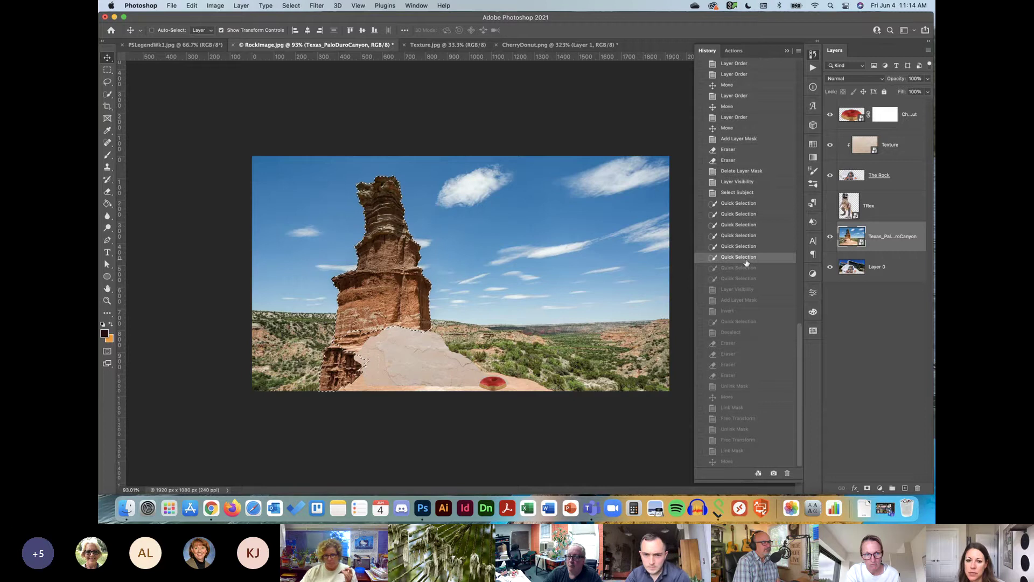
pyautogui.click(914, 215)
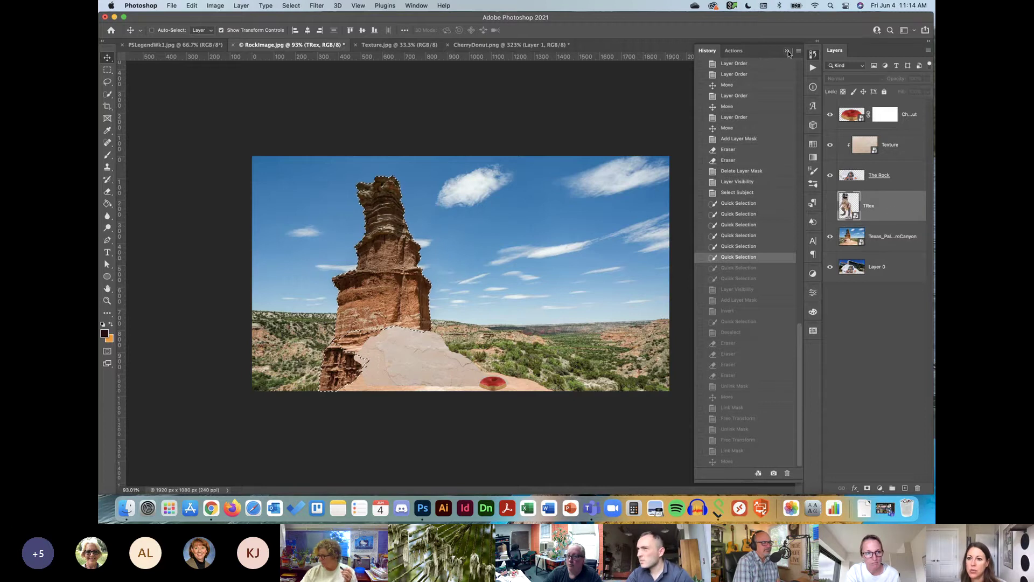
# Step: Clear the selection and reselect the rock formation on the Texas_PaloDuroCanyon layer with Select Subject
pyautogui.click(891, 237)
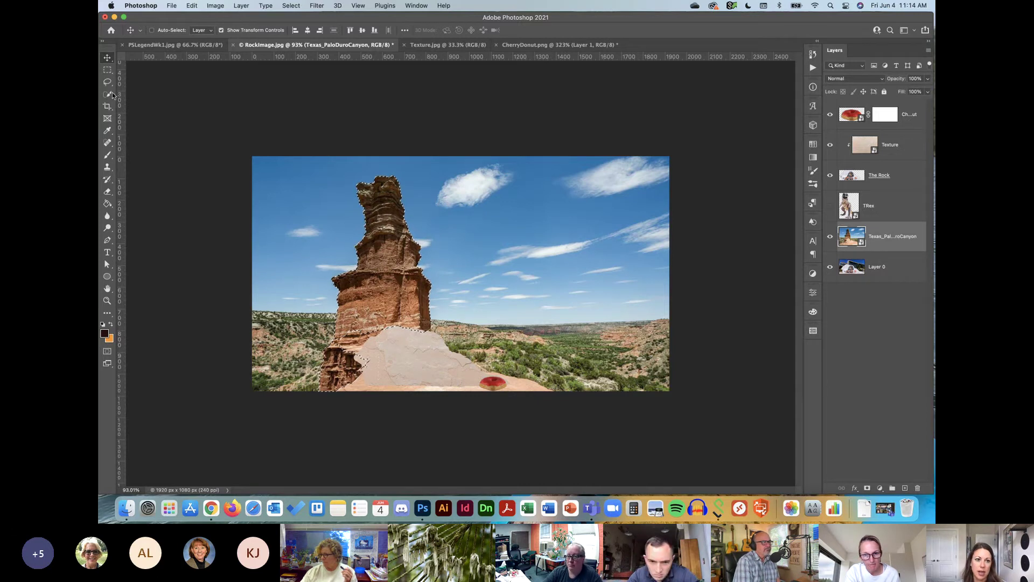
pyautogui.press('super+d')
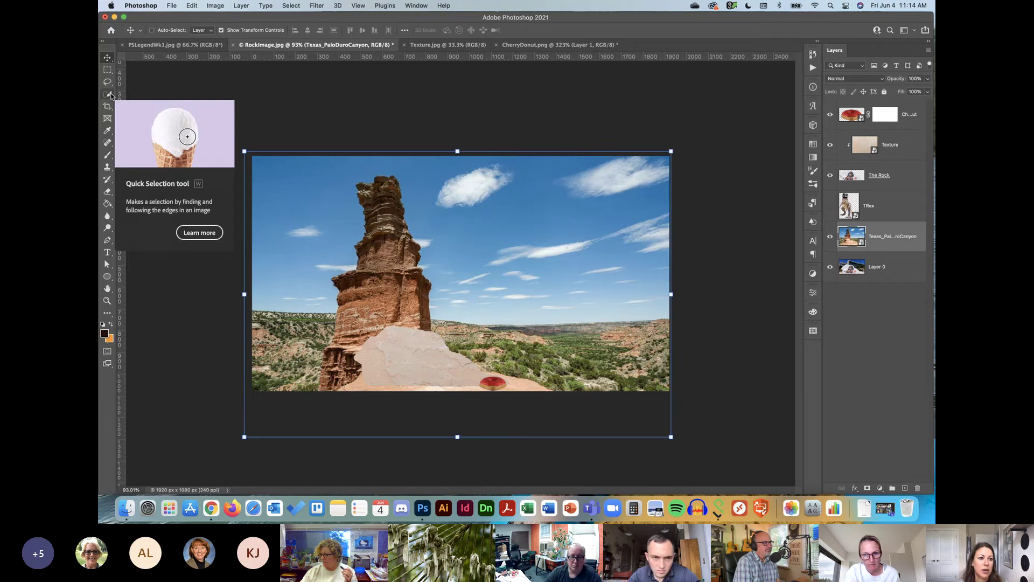
pyautogui.click(110, 95)
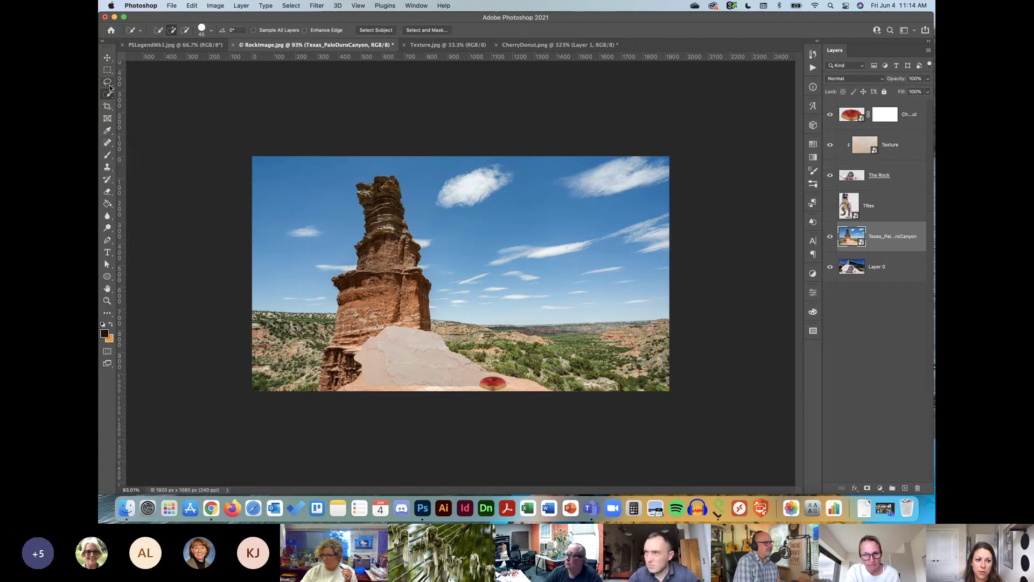
pyautogui.click(386, 31)
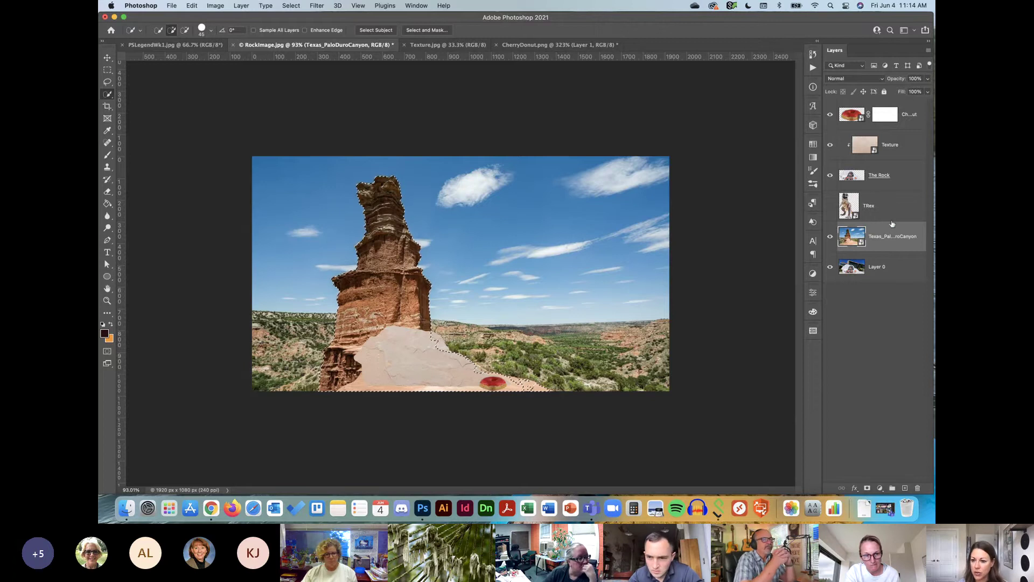
# Step: Show the TRex layer and add a layer mask to it from the rock formation selection
pyautogui.click(830, 206)
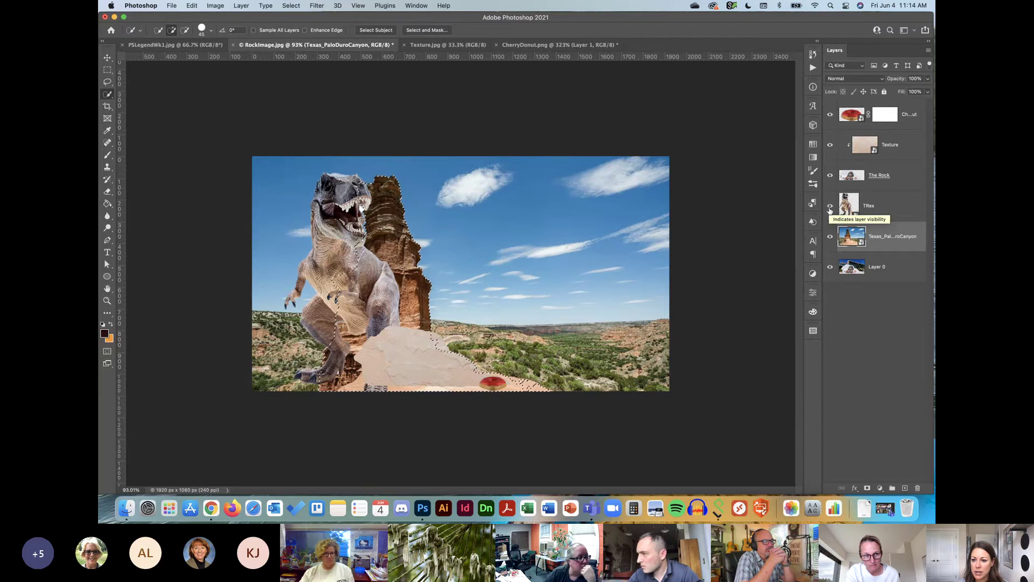
pyautogui.click(886, 208)
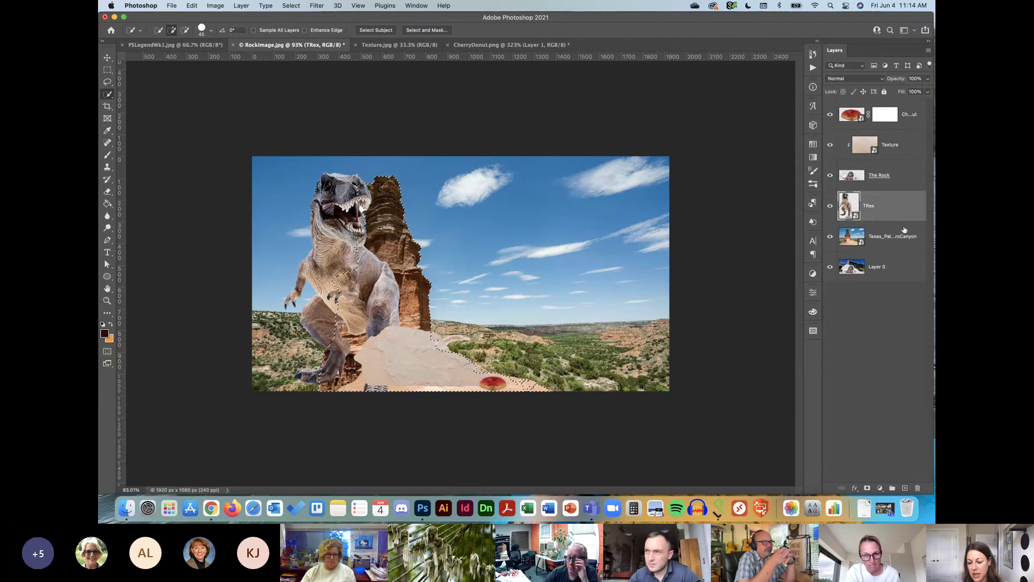
pyautogui.click(868, 489)
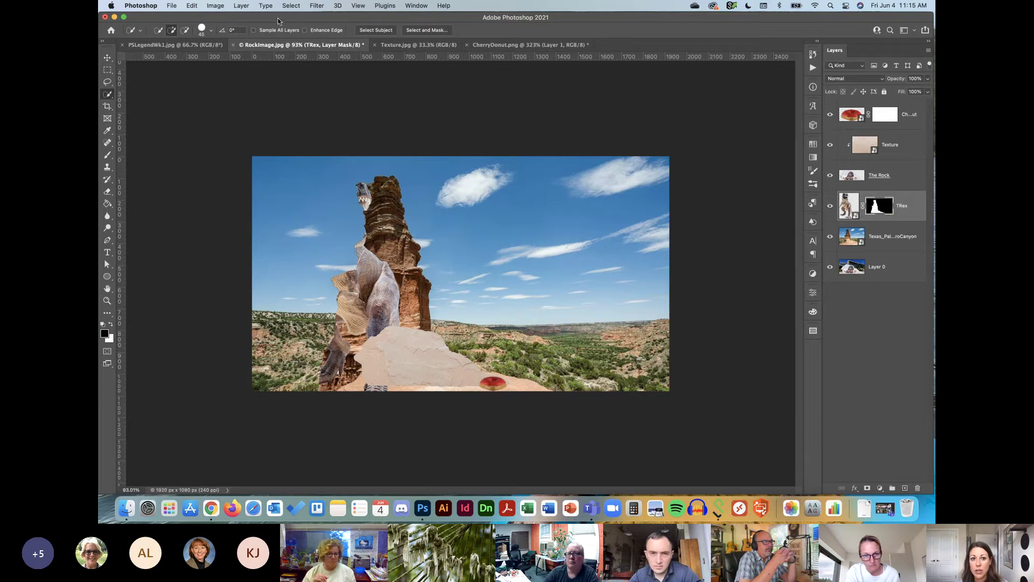
# Step: Invert the TRex layer's mask so the dinosaur is hidden only where the rock formation stands
pyautogui.click(291, 7)
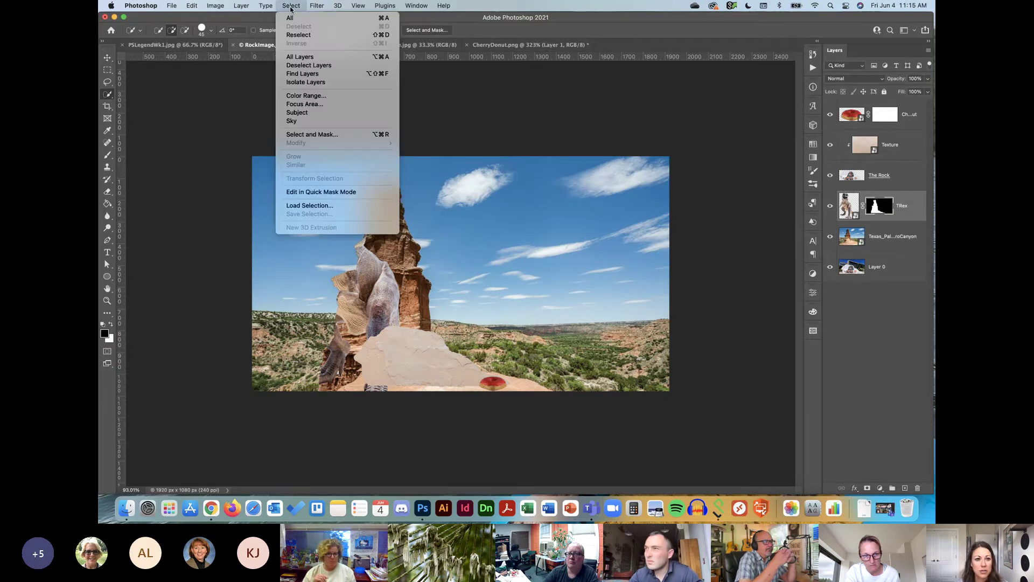
pyautogui.moveTo(316, 7)
pyautogui.click(886, 210)
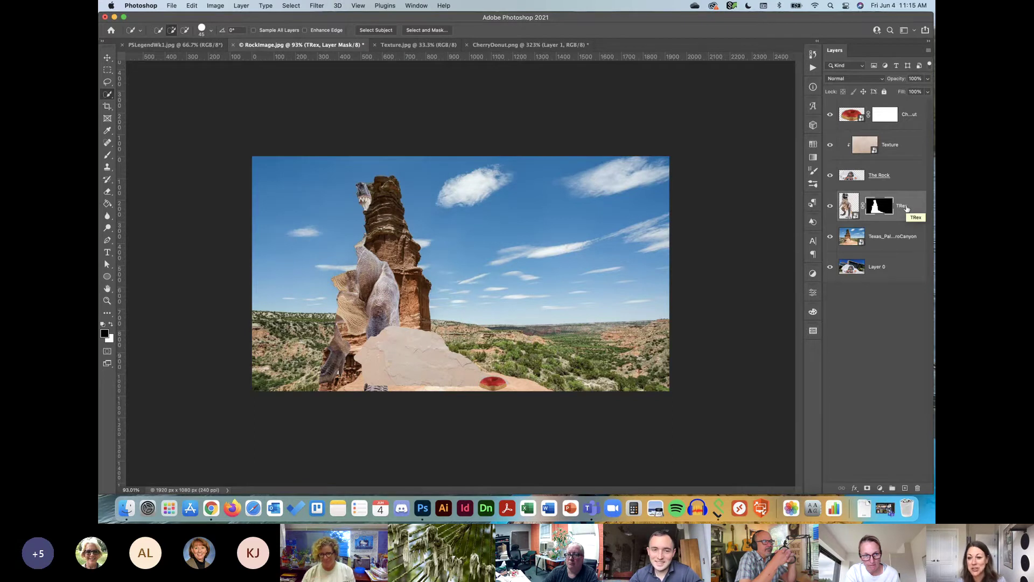
pyautogui.press('super+i')
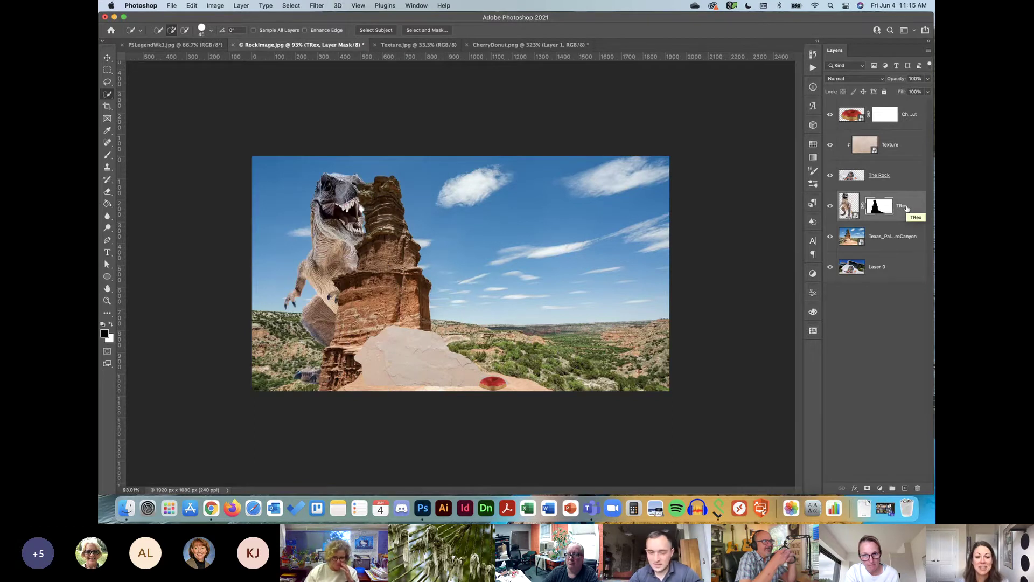
pyautogui.click(291, 6)
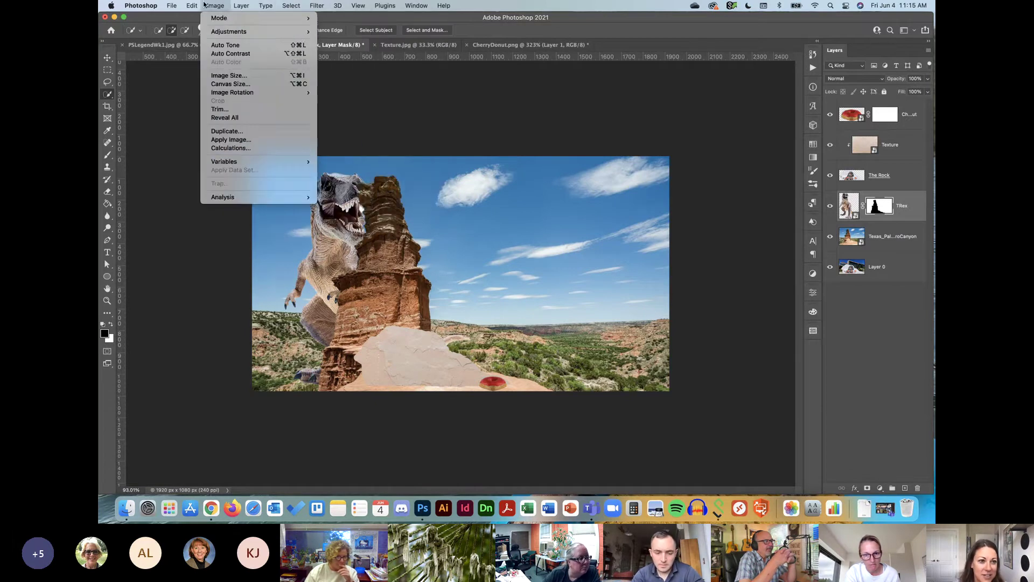
pyautogui.moveTo(192, 6)
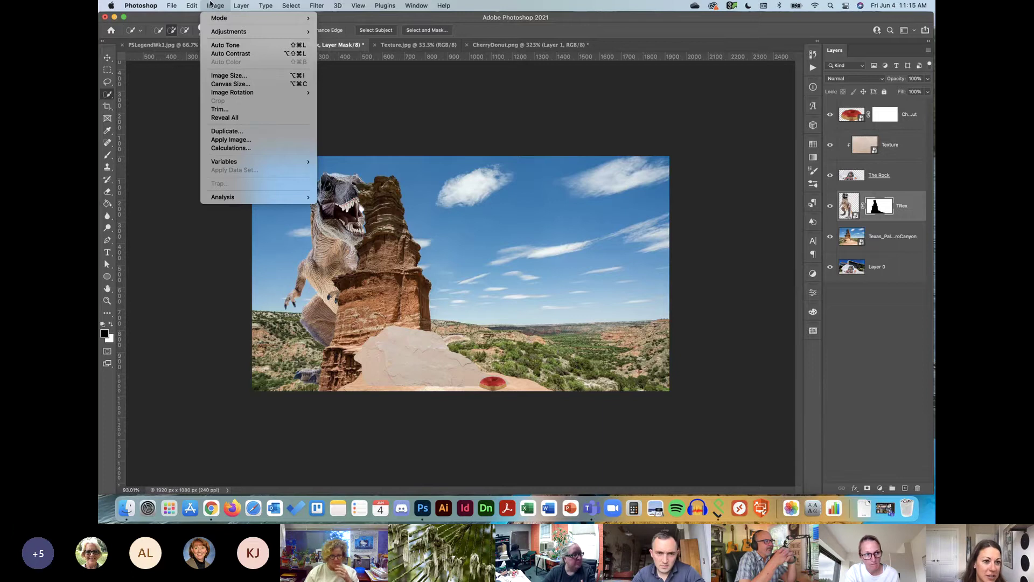
pyautogui.moveTo(291, 6)
pyautogui.click(907, 338)
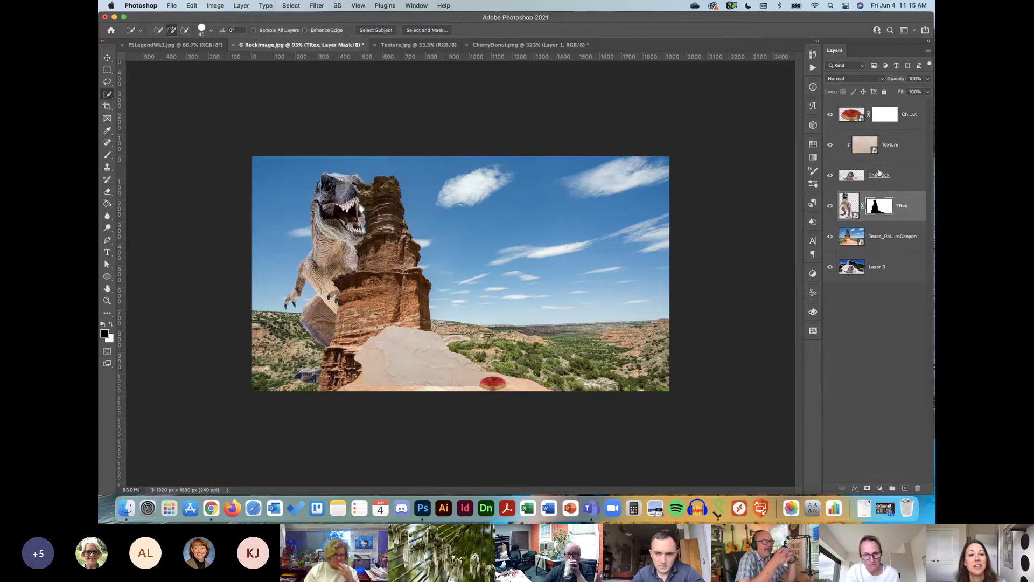
# Step: Load the TRex layer's mask as a selection, and clear the selection again
pyautogui.rightClick(893, 210)
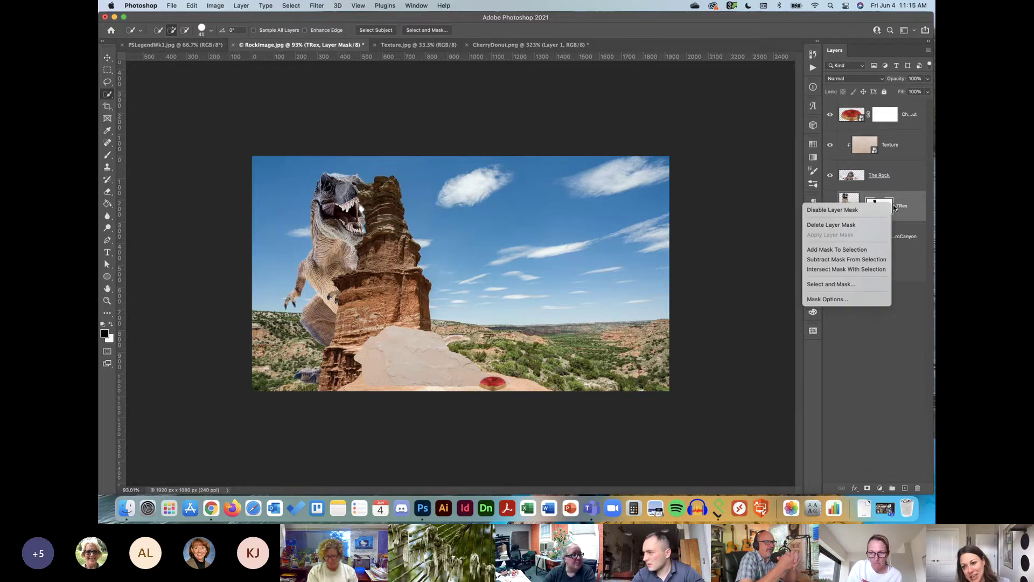
pyautogui.press('Escape')
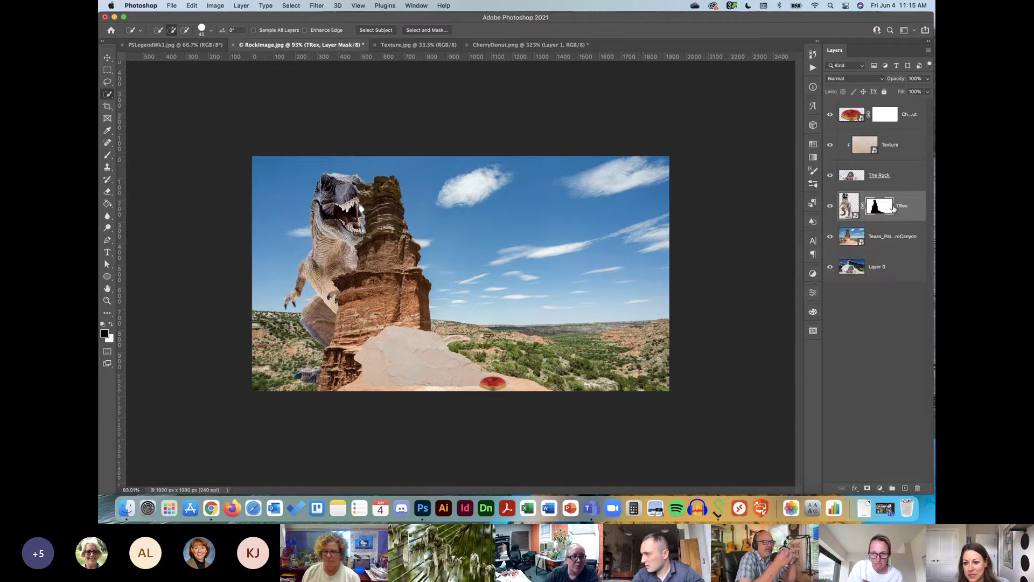
pyautogui.rightClick(894, 209)
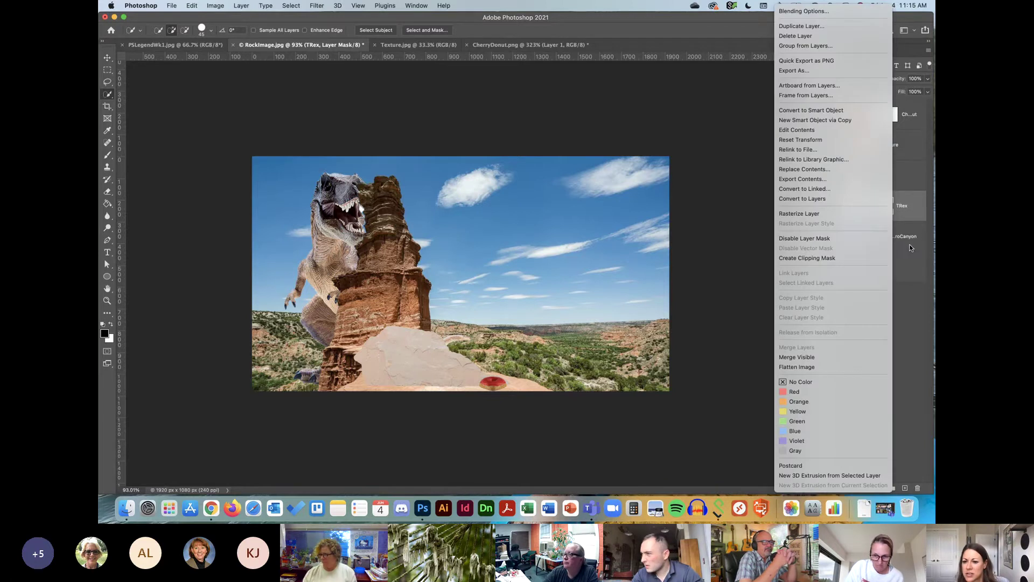
pyautogui.press('Escape')
pyautogui.rightClick(876, 206)
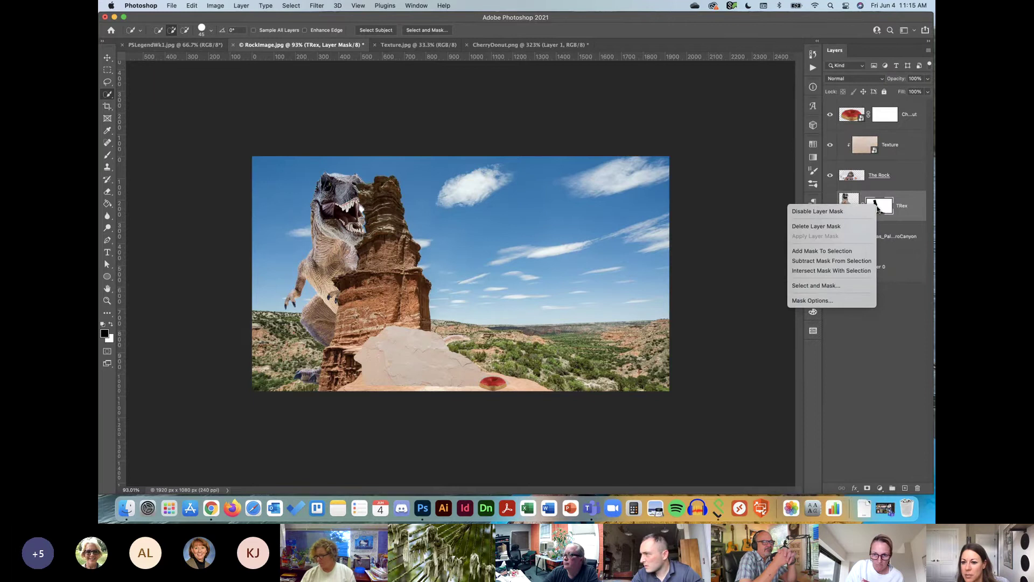
pyautogui.click(852, 273)
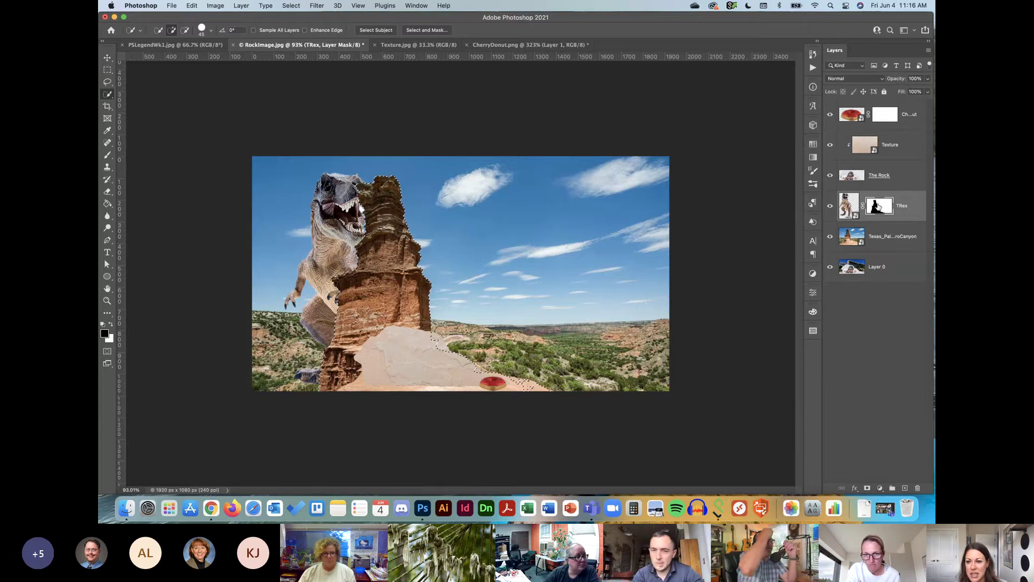
pyautogui.hotkey('alt', 'BackSpace')
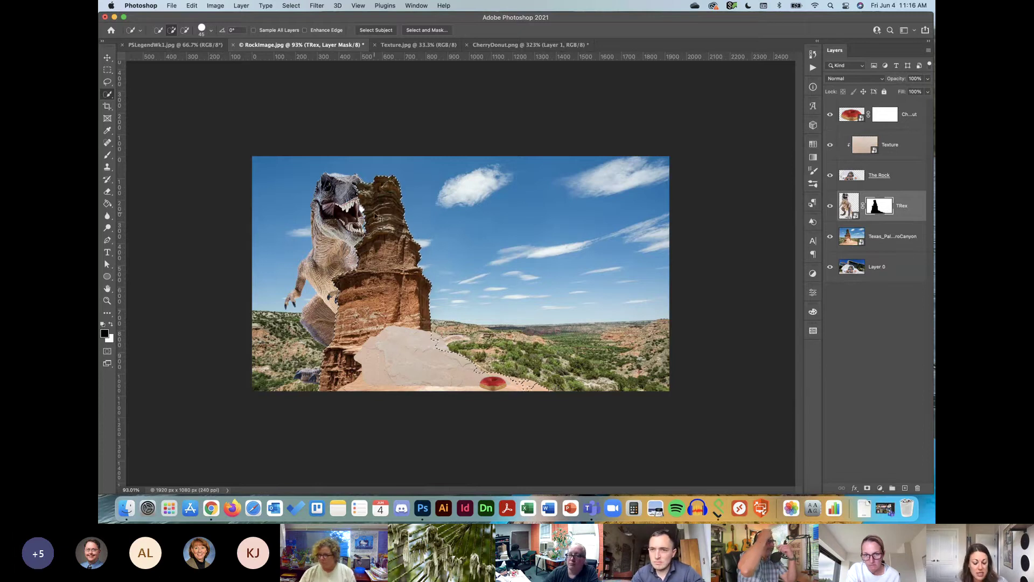
pyautogui.press('super+d')
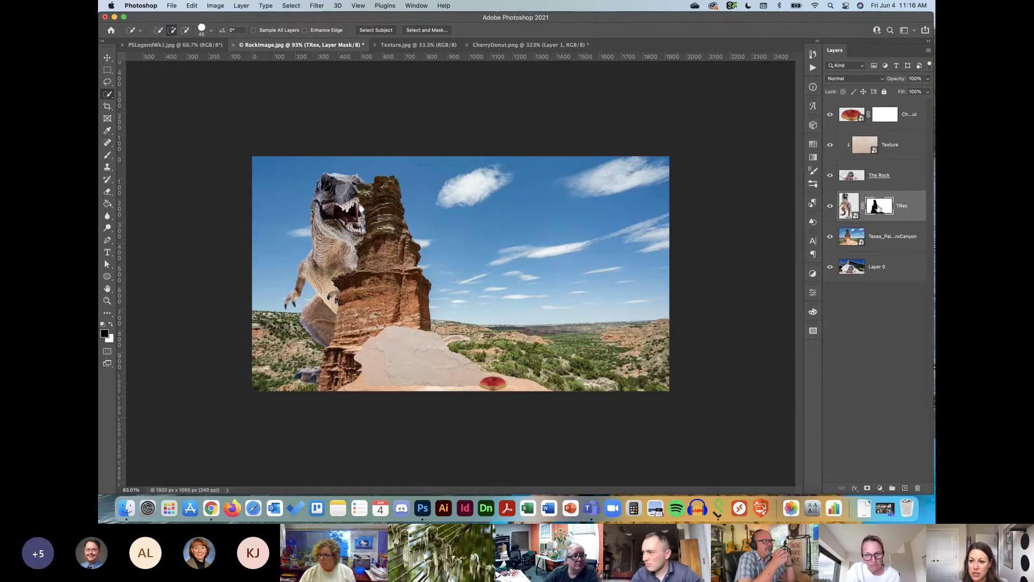
# Step: Erase on the TRex layer mask with black as the background color, along the tower edge beside the dinosaur's chest
pyautogui.click(106, 59)
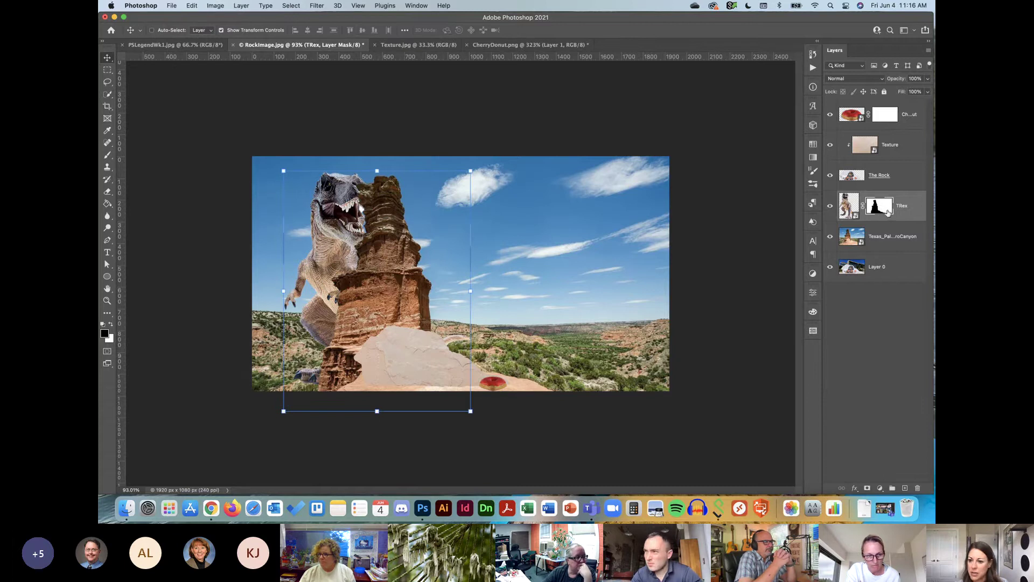
pyautogui.click(108, 192)
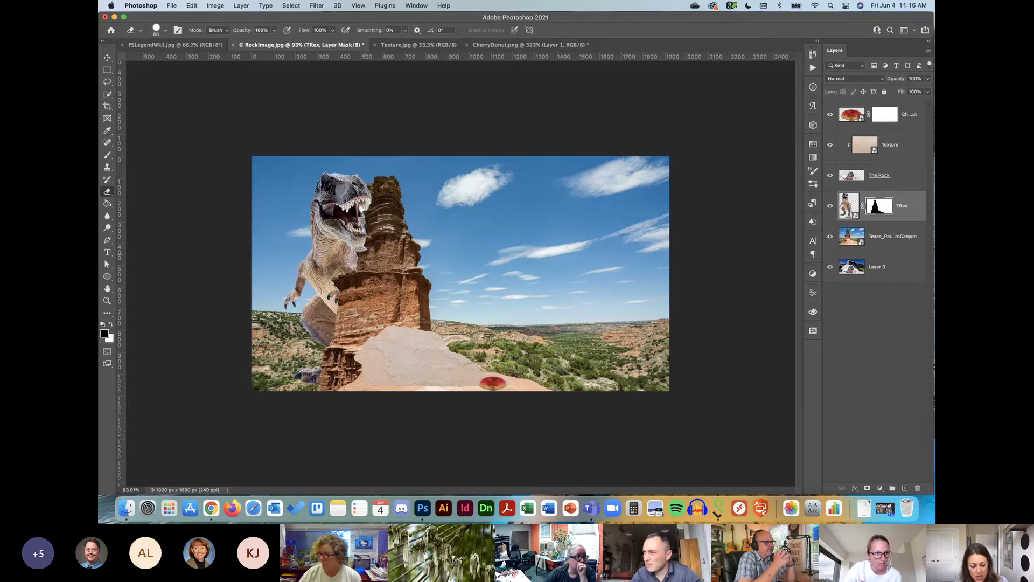
pyautogui.press('x')
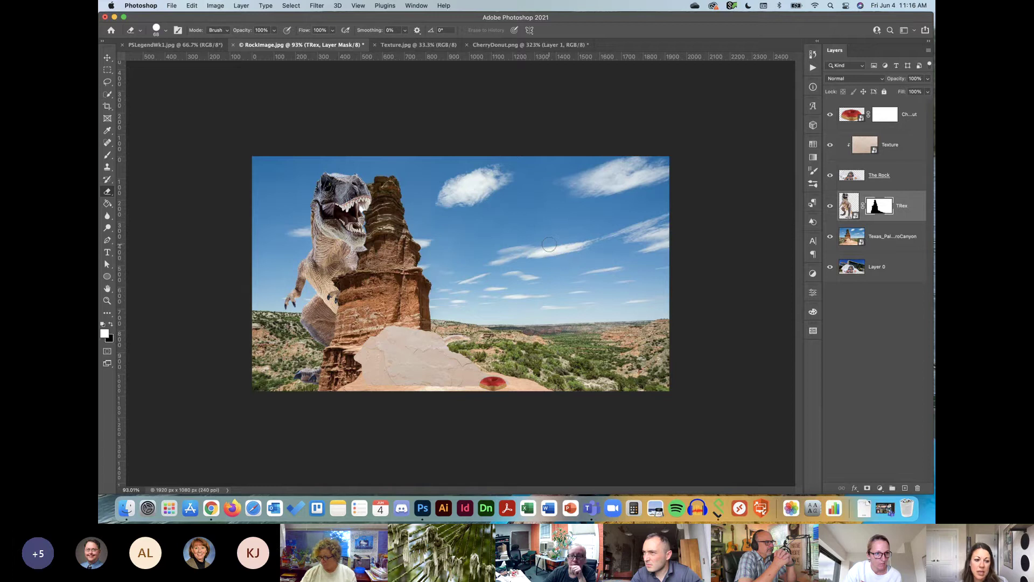
pyautogui.press('x')
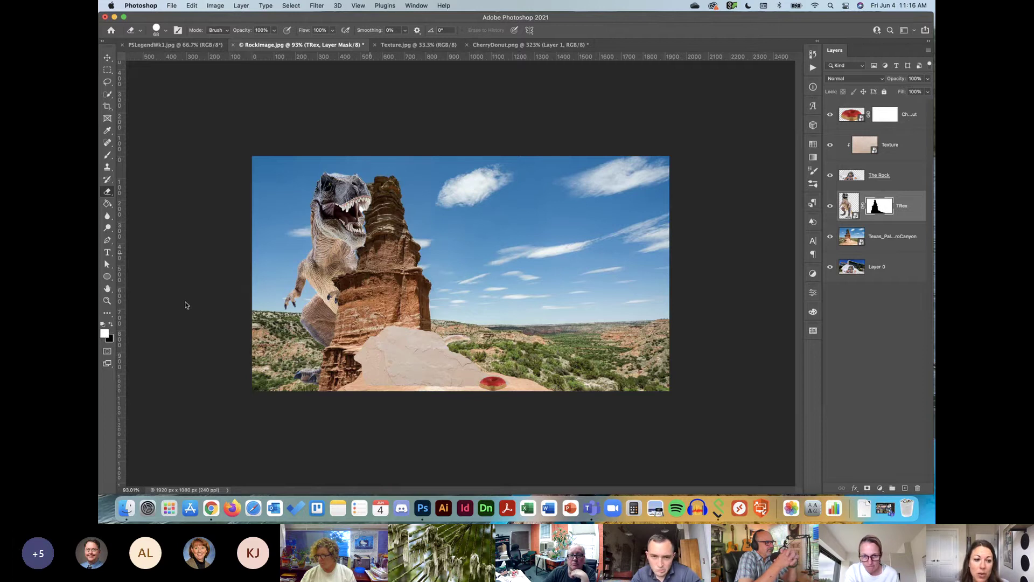
pyautogui.click(111, 325)
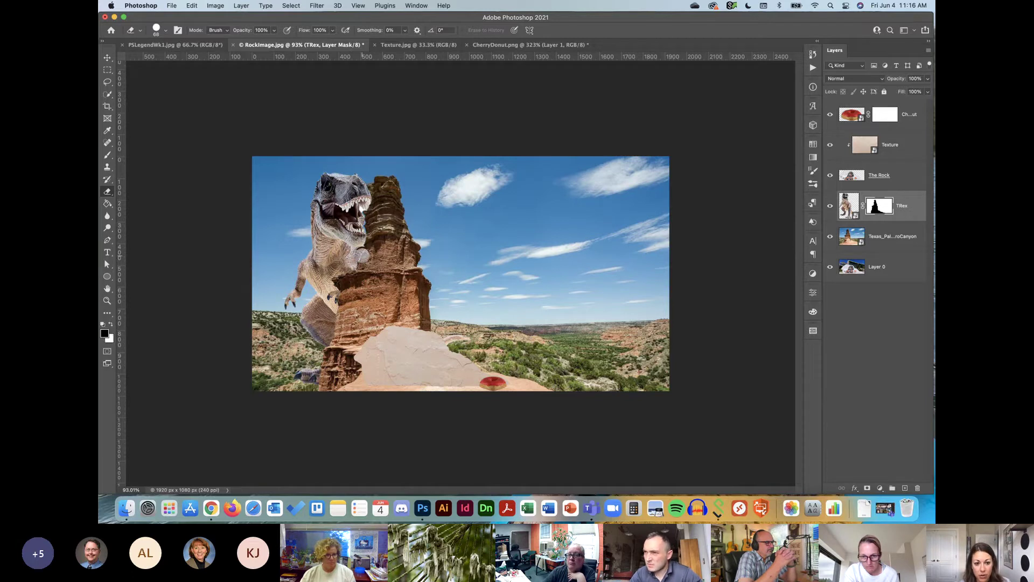
pyautogui.press('x')
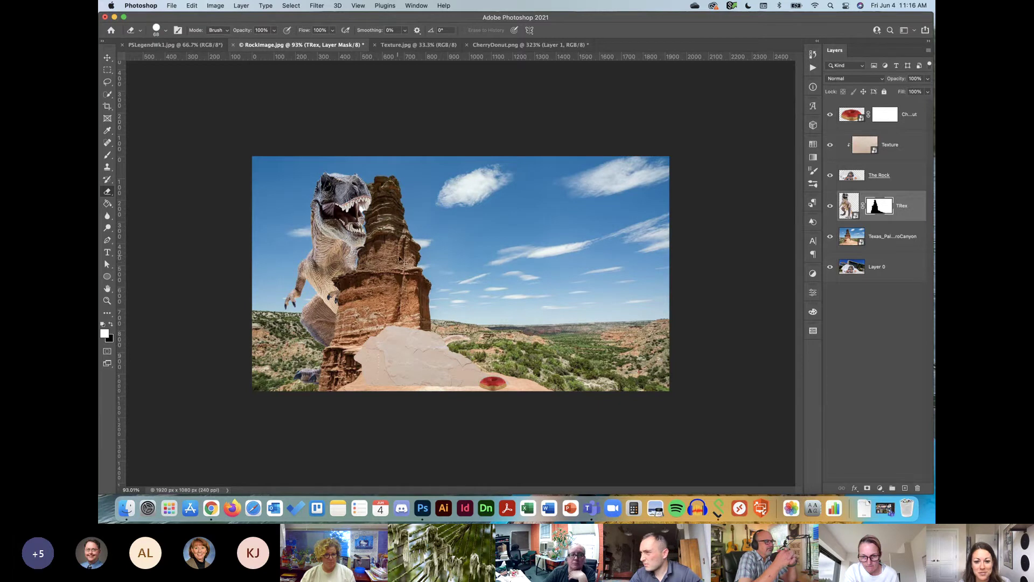
pyautogui.moveTo(414, 258); pyautogui.dragTo(370, 251)
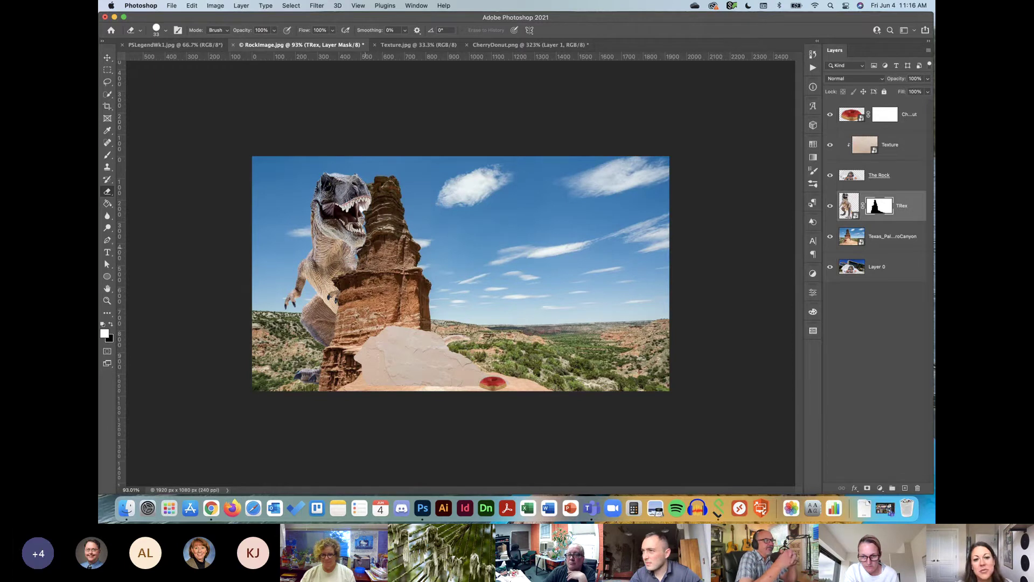
# Step: Touch up the TRex layer mask beside the dinosaur's chest using a smaller Eraser with white as the background color
pyautogui.press('w')
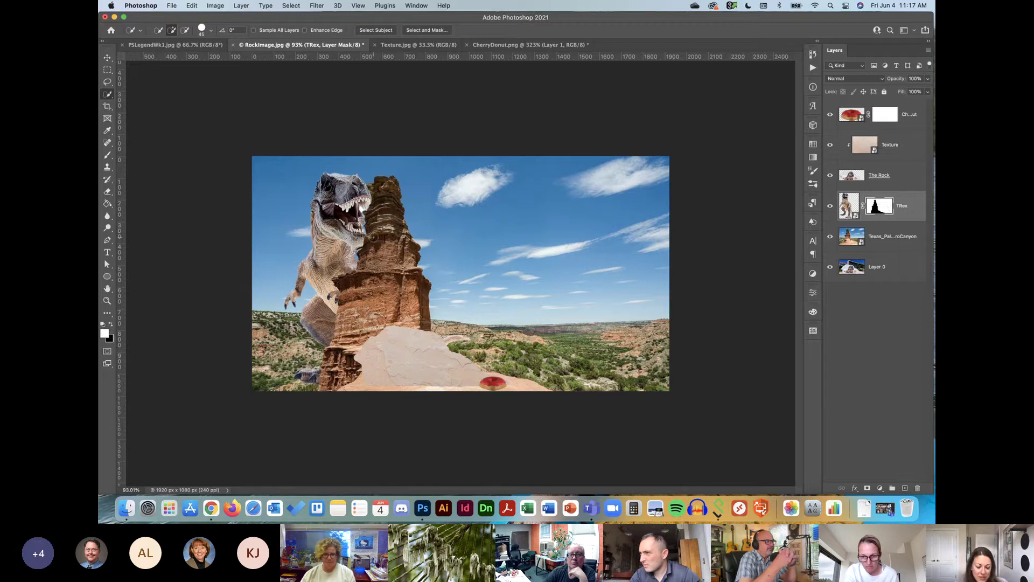
pyautogui.press('v')
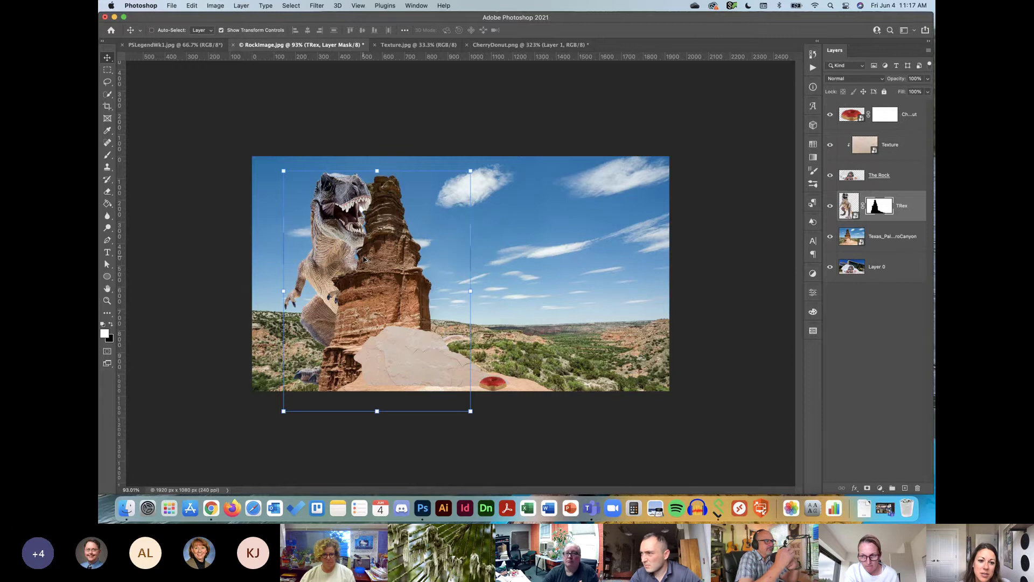
pyautogui.scroll(3, 364, 259)
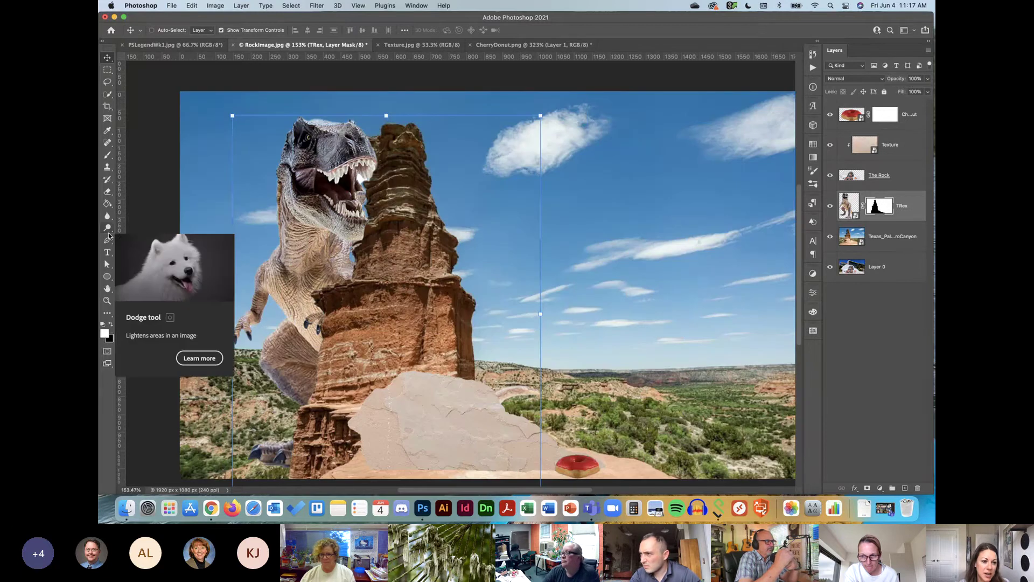
pyautogui.press('e')
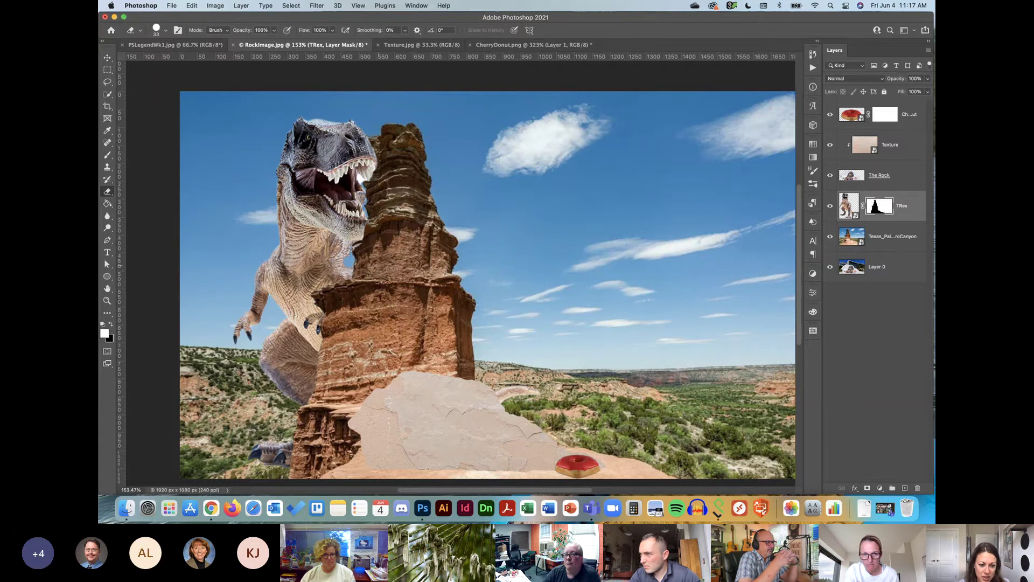
pyautogui.press('x')
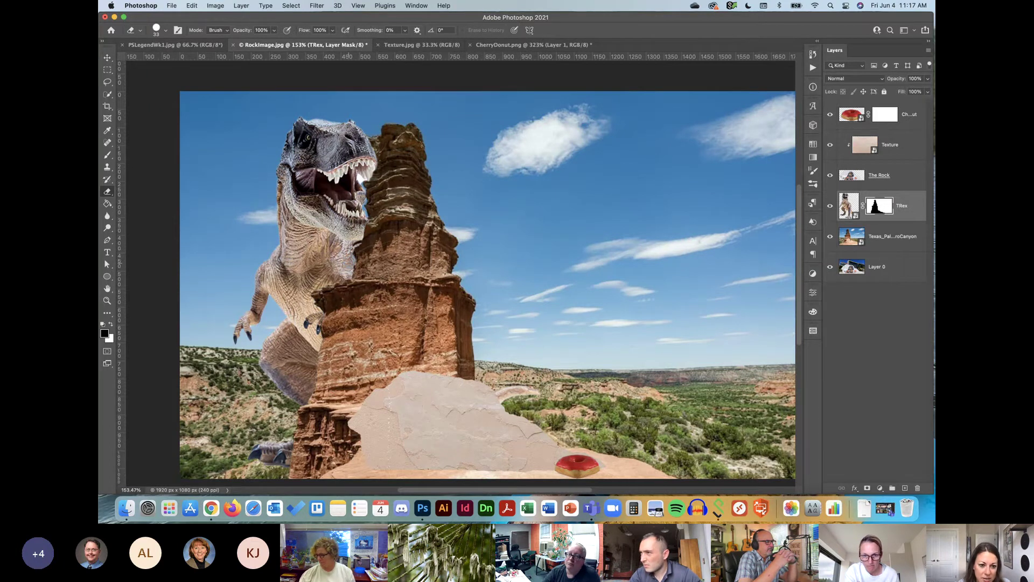
pyautogui.moveTo(391, 266)
pyautogui.mouseDown()
pyautogui.moveTo(404, 245)
pyautogui.moveTo(381, 228)
pyautogui.mouseUp()
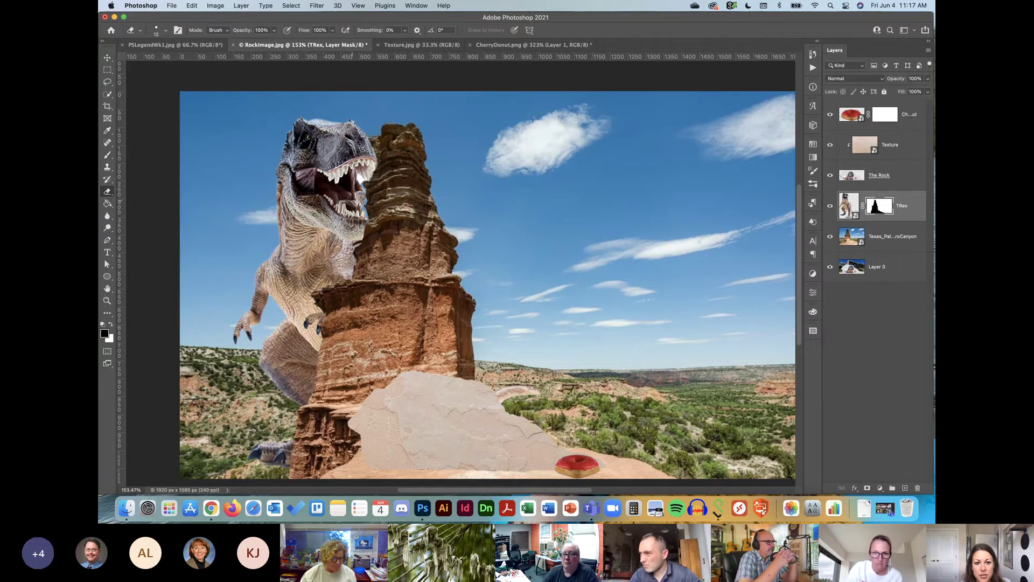
# Step: Nudge the dinosaur on the TRex layer slightly to the right, toward the tower
pyautogui.press('v')
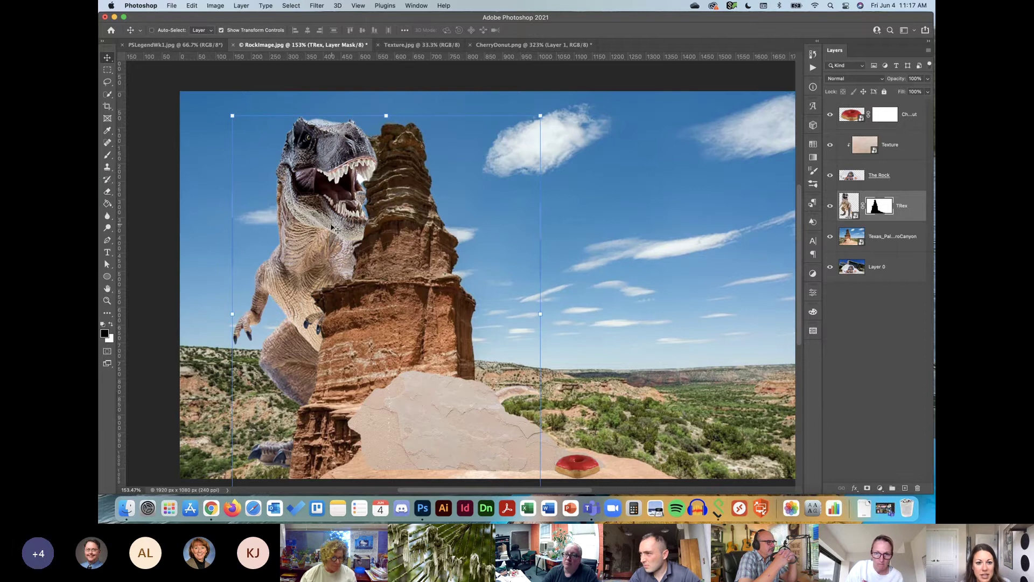
pyautogui.moveTo(333, 227); pyautogui.dragTo(335, 227)
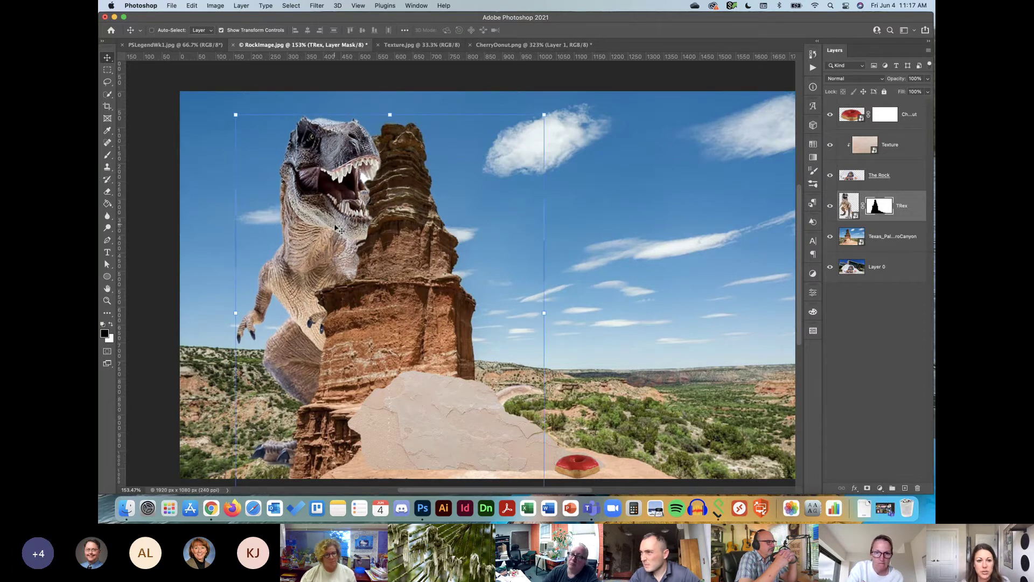
# Step: Switch to the Magic Wand tool and make white the foreground color and black the background color
pyautogui.press('e')
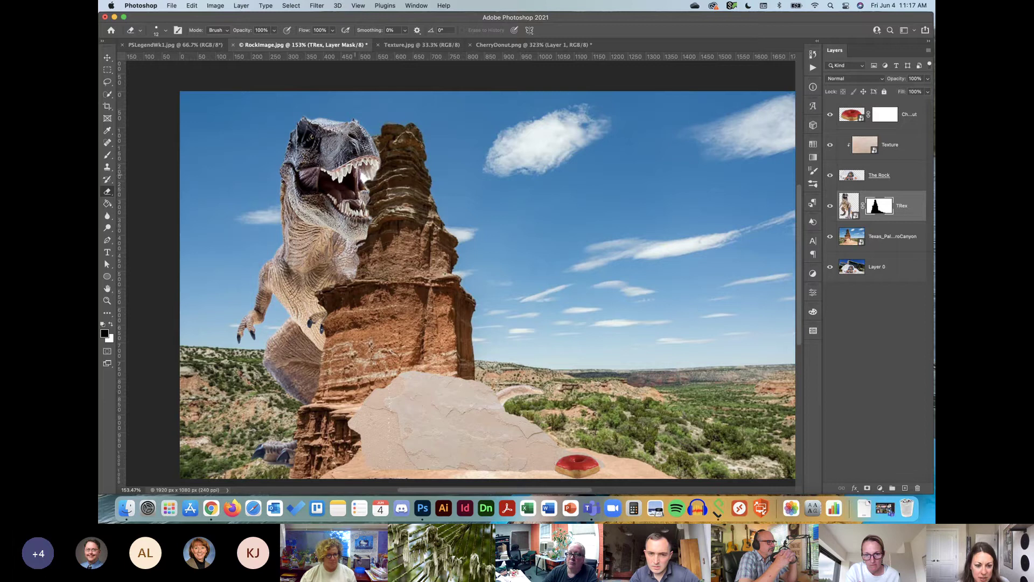
pyautogui.press('w')
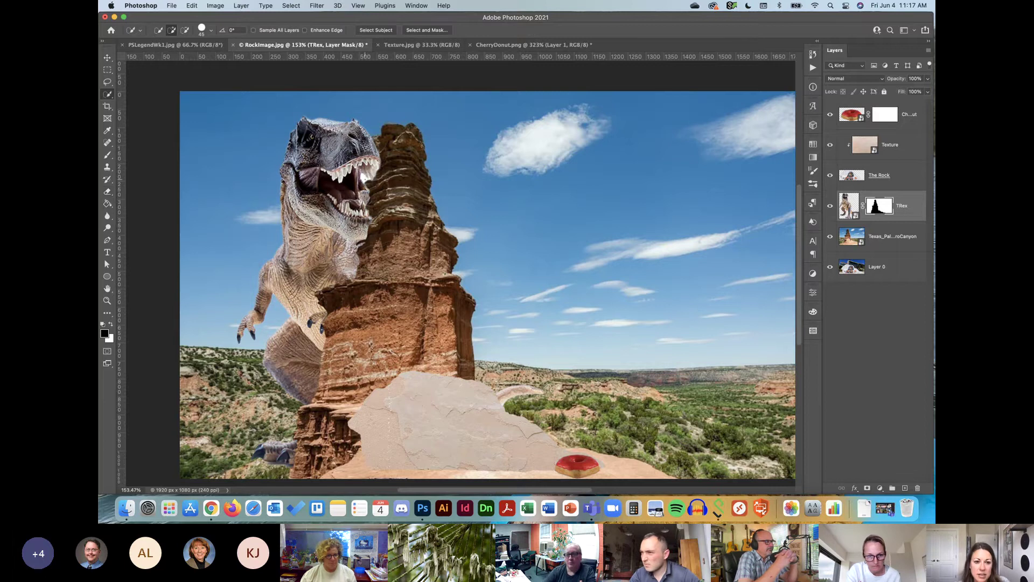
pyautogui.moveTo(107, 95)
pyautogui.mouseDown()
pyautogui.moveTo(142, 93)
pyautogui.moveTo(128, 96)
pyautogui.moveTo(146, 111)
pyautogui.mouseUp()
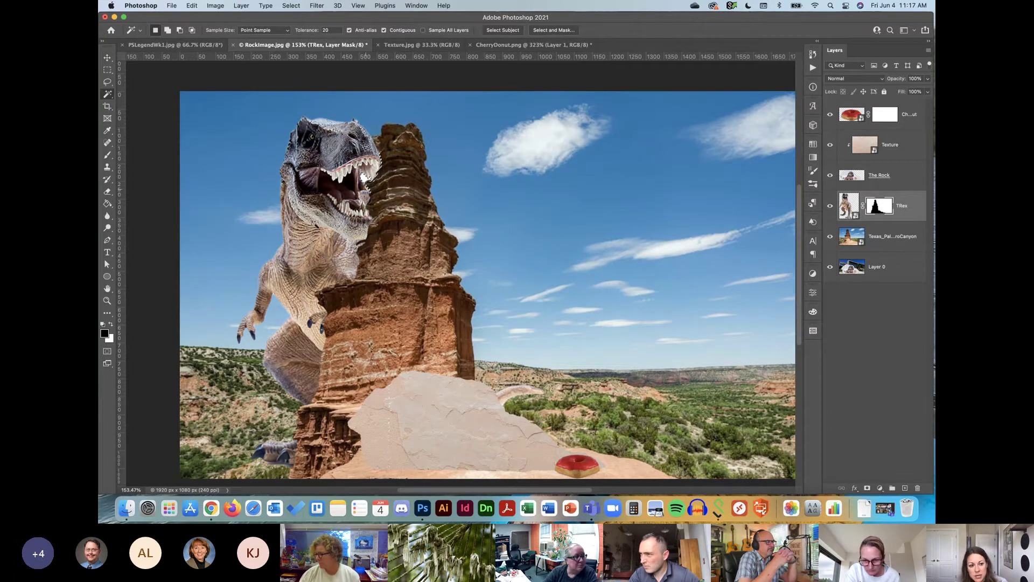
pyautogui.click(111, 325)
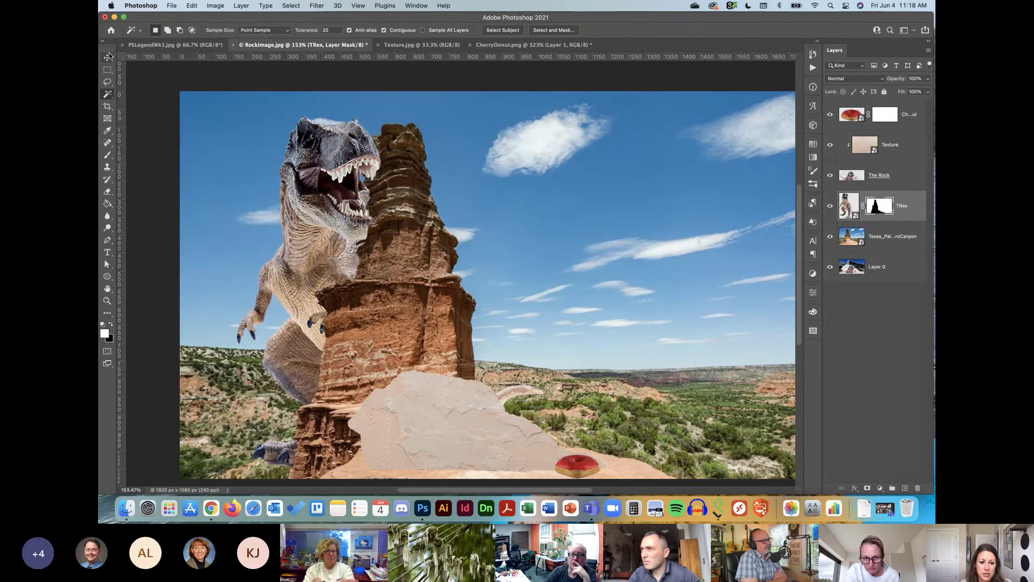
# Step: Erase the dinosaur's foot beside the tower's base on the TRex layer mask with a larger Eraser brush
pyautogui.press('v')
pyautogui.scroll(-5, 500, 282)
pyautogui.scroll(5, 500, 283)
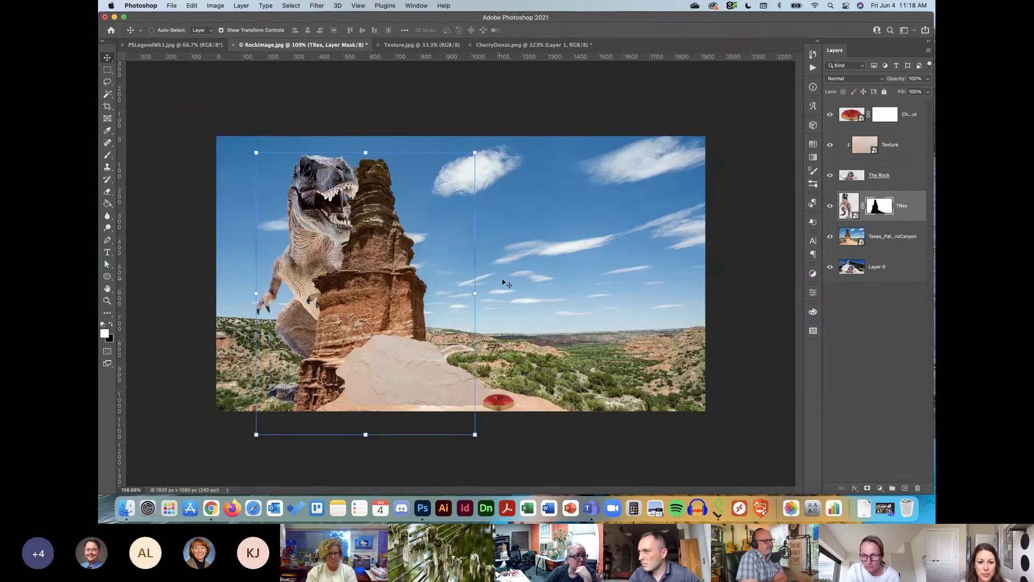
pyautogui.click(578, 106)
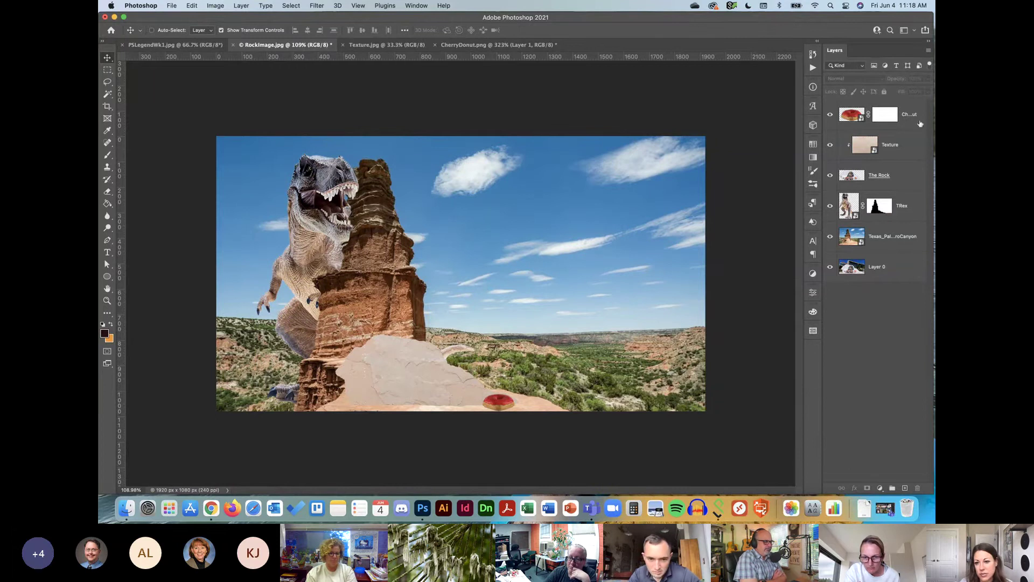
pyautogui.click(911, 210)
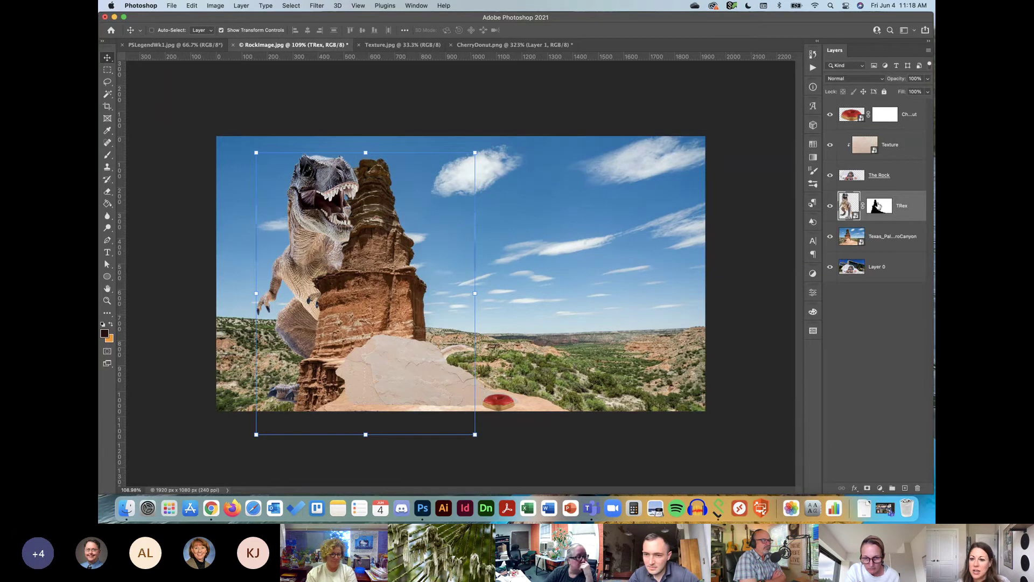
pyautogui.click(878, 206)
pyautogui.press('e')
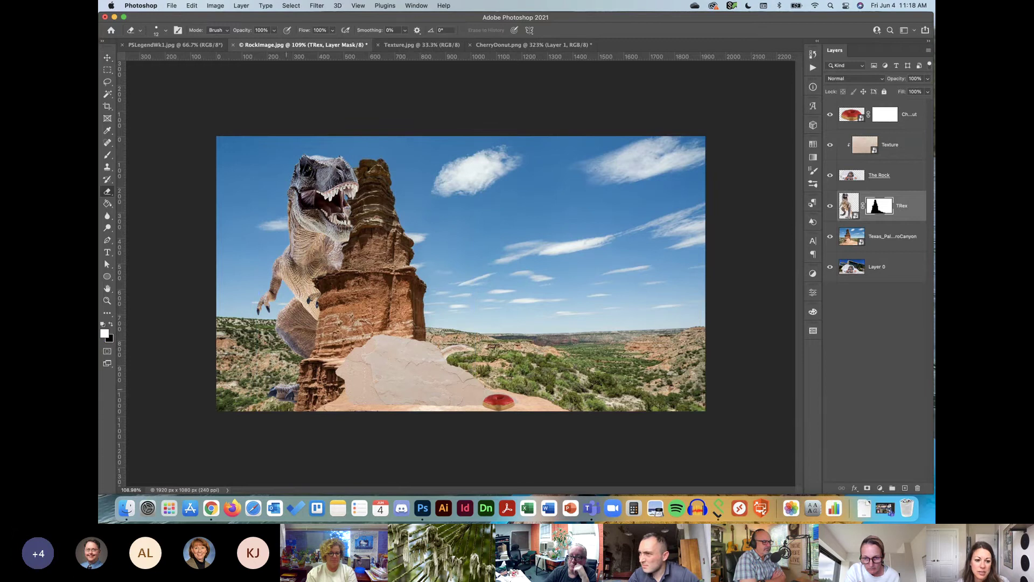
pyautogui.moveTo(266, 357); pyautogui.dragTo(298, 357)
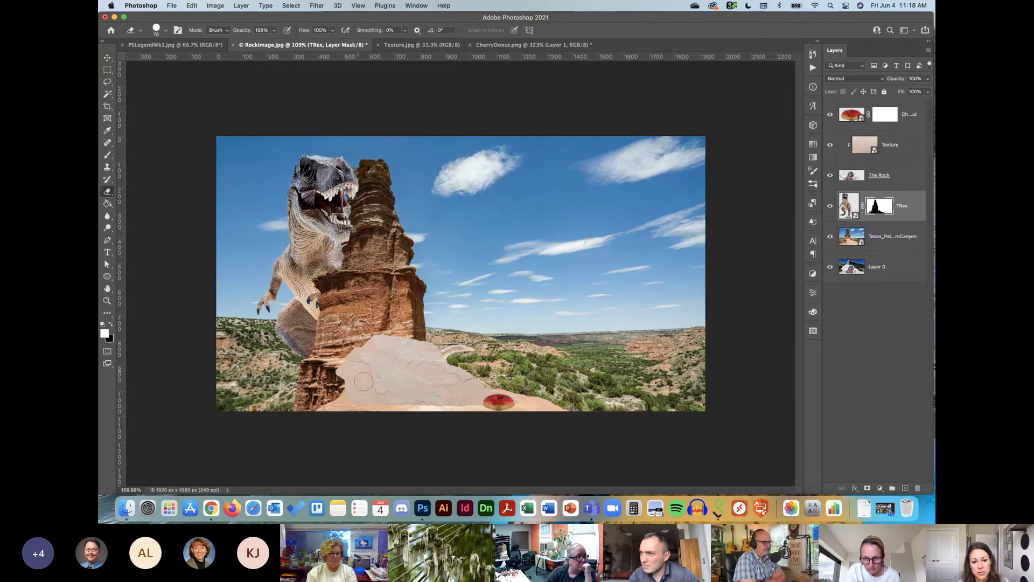
# Step: Scale the TRex layer up to about 126% and reposition the dinosaur beside the tower
pyautogui.press('v')
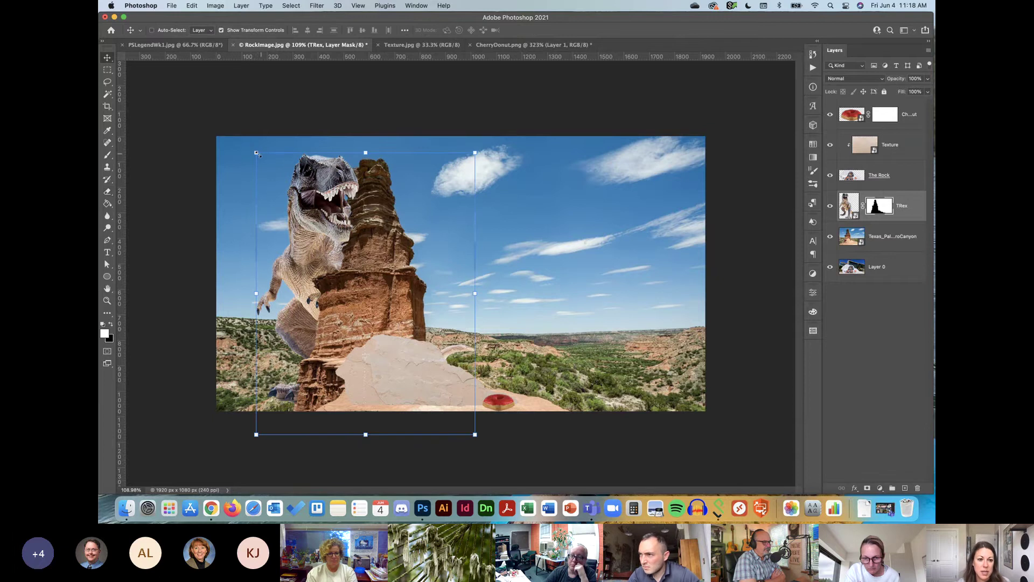
pyautogui.moveTo(257, 153)
pyautogui.mouseDown()
pyautogui.moveTo(237, 134)
pyautogui.moveTo(257, 153)
pyautogui.mouseUp()
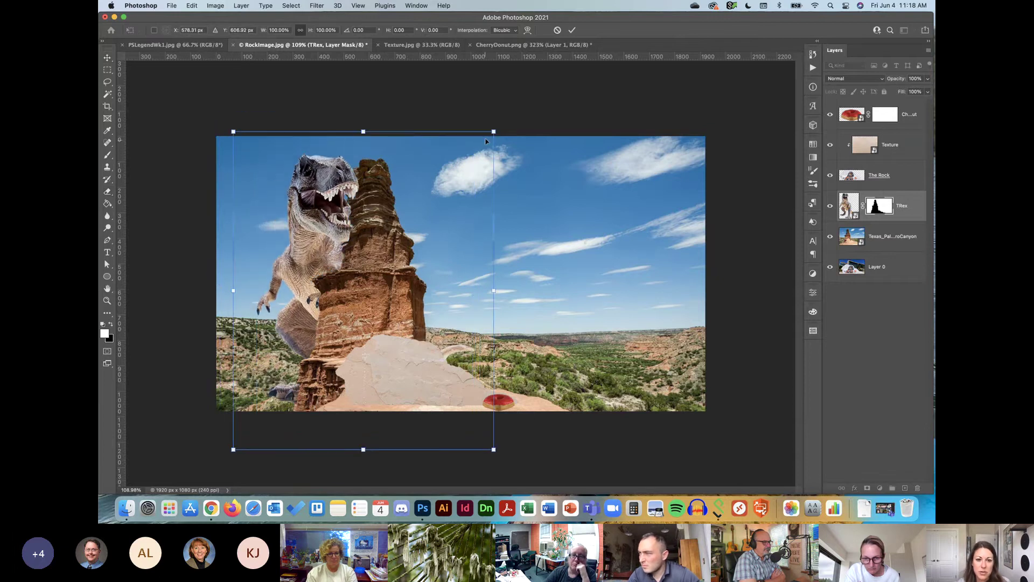
pyautogui.moveTo(495, 131); pyautogui.dragTo(555, 58)
pyautogui.moveTo(402, 179); pyautogui.dragTo(373, 241)
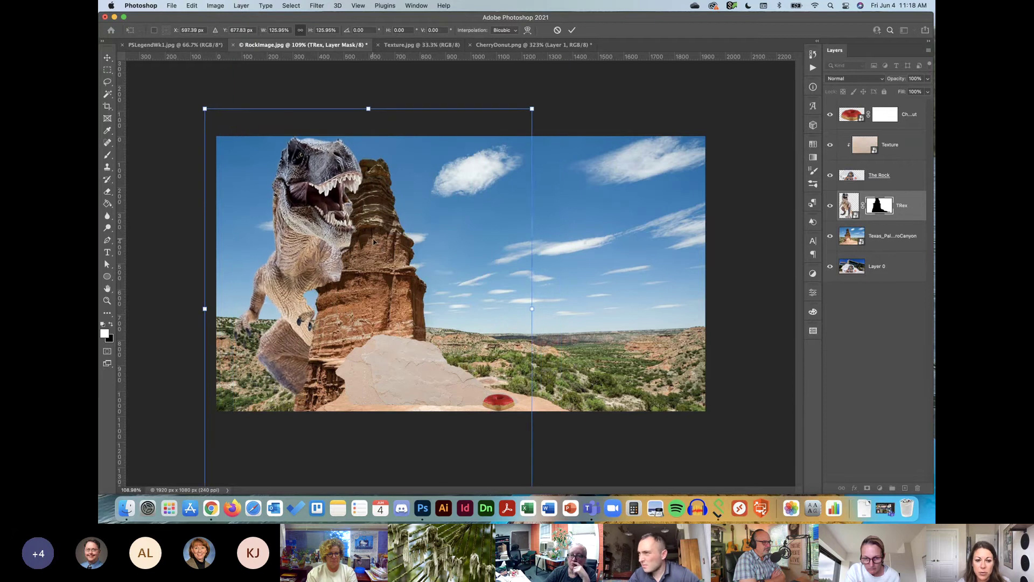
pyautogui.press('Return')
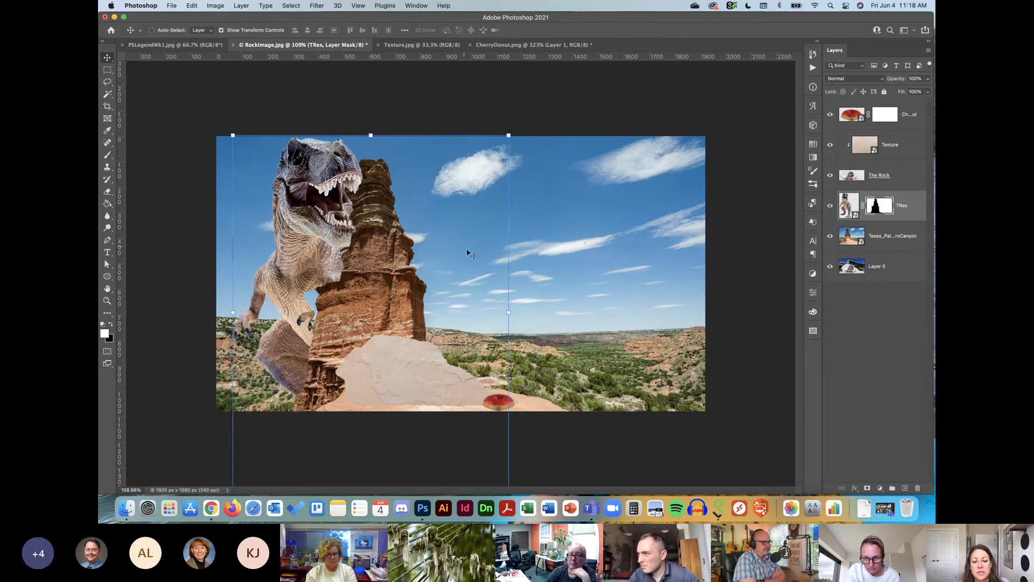
# Step: Unlink the mask from the TRex layer and target the dinosaur image instead of the mask
pyautogui.click(864, 209)
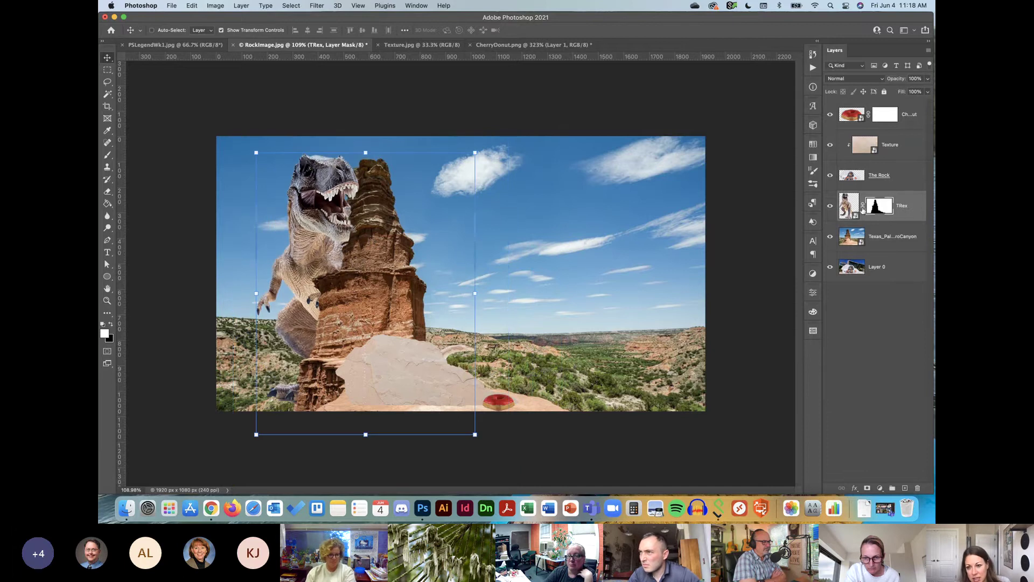
pyautogui.click(863, 209)
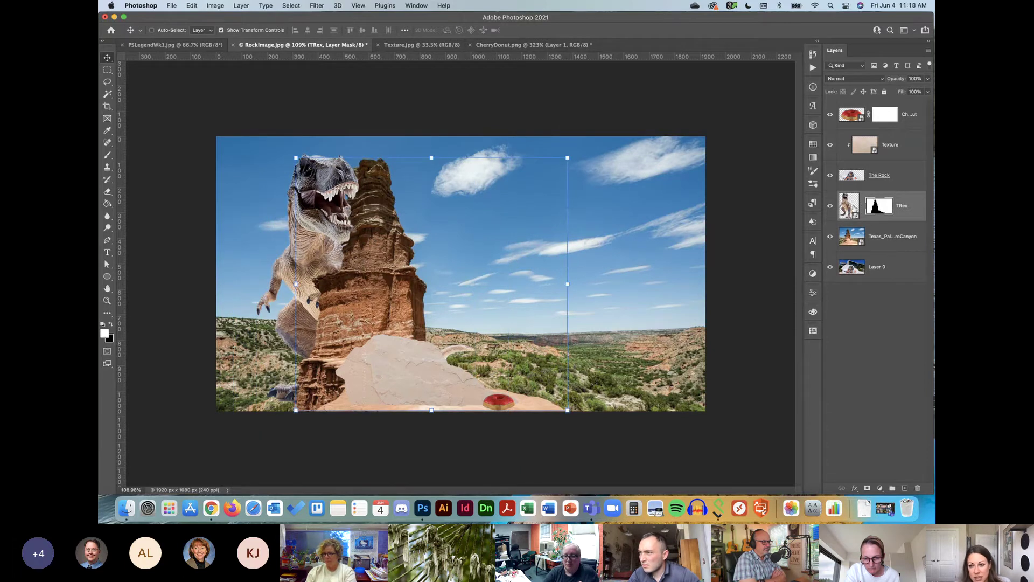
pyautogui.click(851, 208)
# Step: Scale up the dinosaur image on the TRex layer and move it down behind the tower, leaving its mask in place
pyautogui.click(274, 153)
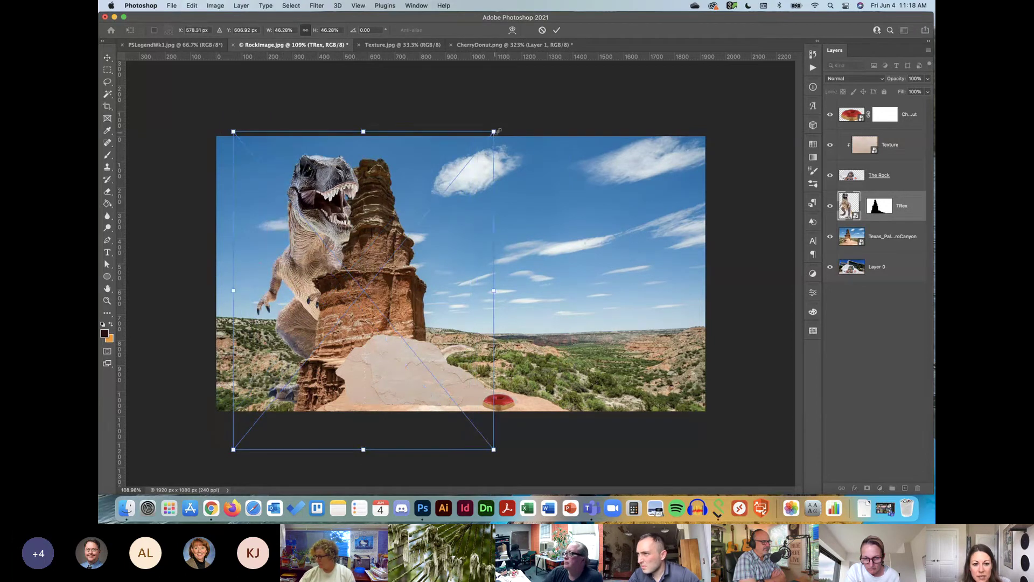
pyautogui.moveTo(497, 130); pyautogui.dragTo(542, 69)
pyautogui.moveTo(476, 194)
pyautogui.mouseDown()
pyautogui.moveTo(464, 236)
pyautogui.moveTo(455, 235)
pyautogui.moveTo(468, 241)
pyautogui.mouseUp()
pyautogui.press('Return')
# Step: Target the TRex layer mask with a 35 px Eraser, and return to the Move tool with no layer selected
pyautogui.press('e')
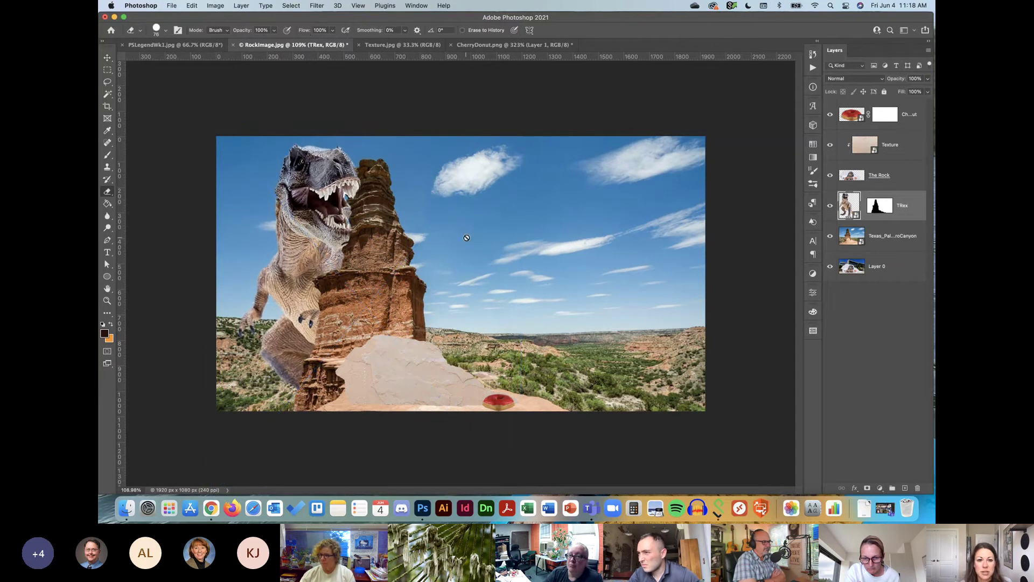
pyautogui.click(870, 205)
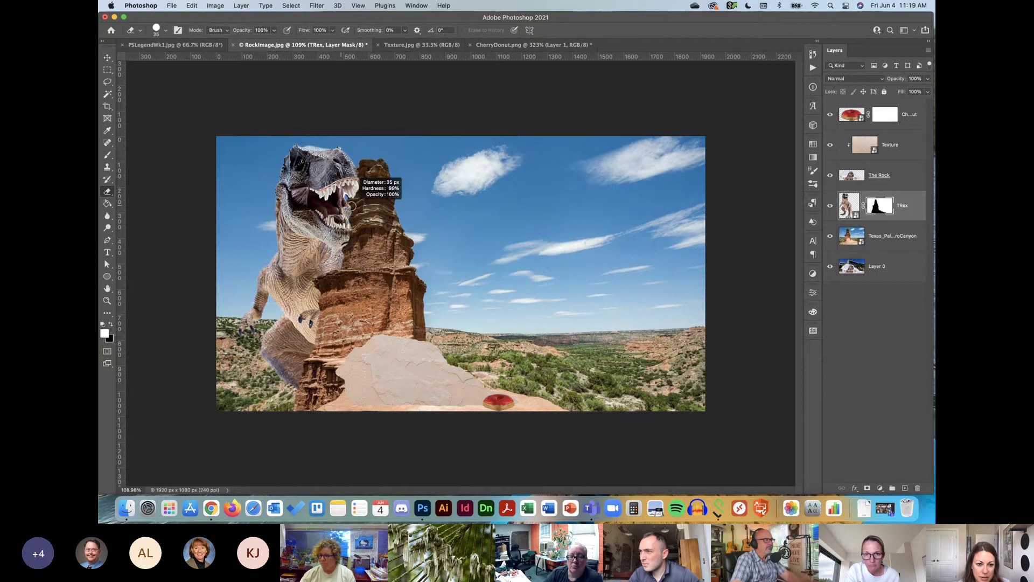
pyautogui.press('w')
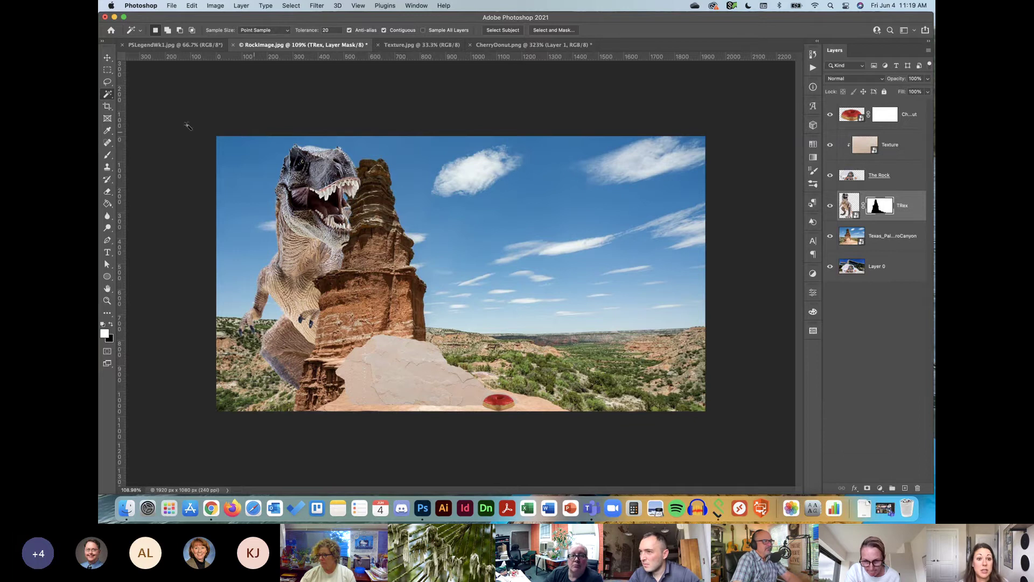
pyautogui.click(107, 57)
pyautogui.click(618, 116)
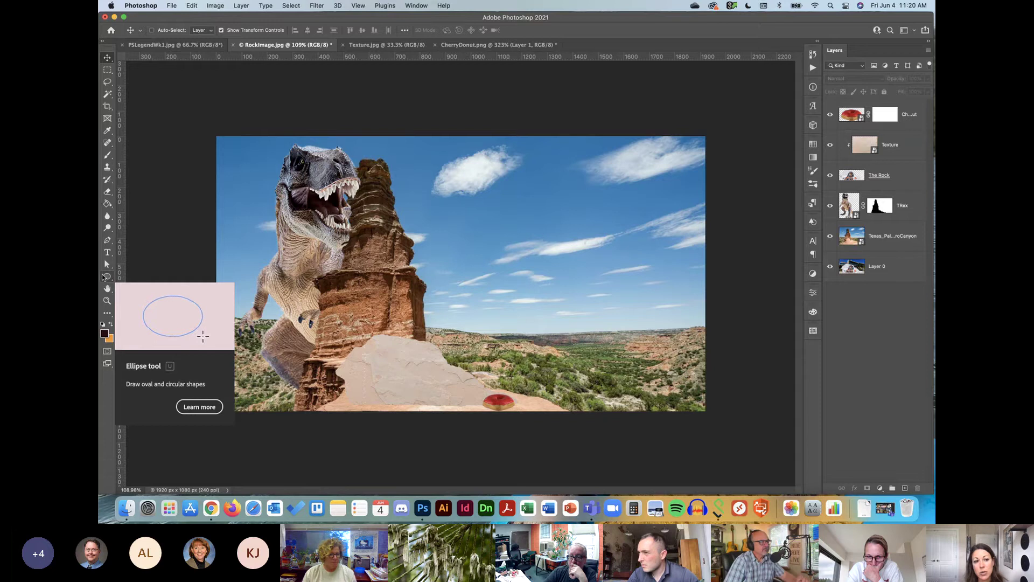
# Step: Place the Assignment_Wk1 file from the Assignment folder in Finder into the RockImage.jpg document in Photoshop
pyautogui.click(127, 508)
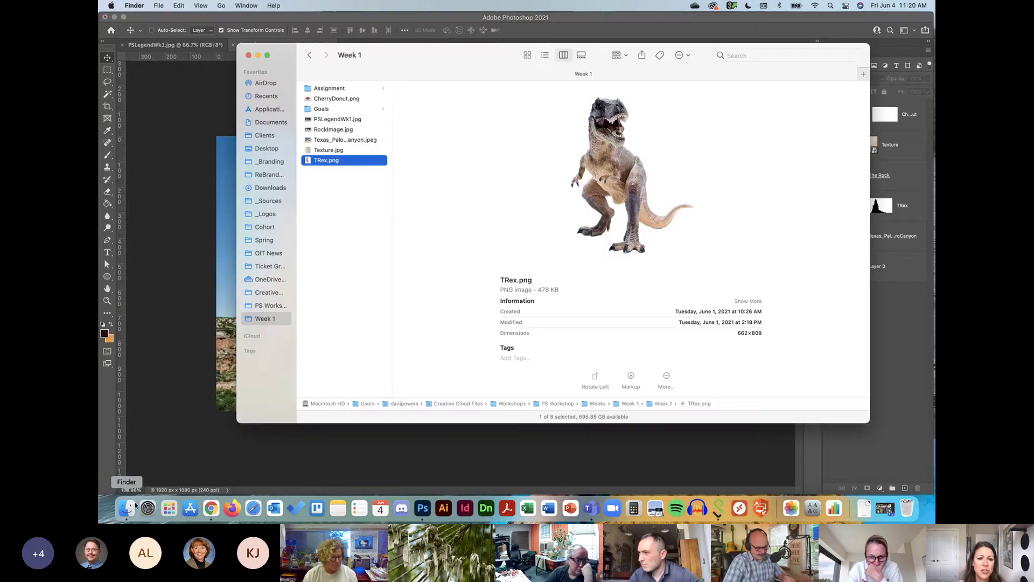
pyautogui.click(345, 89)
pyautogui.moveTo(460, 91); pyautogui.dragTo(218, 130)
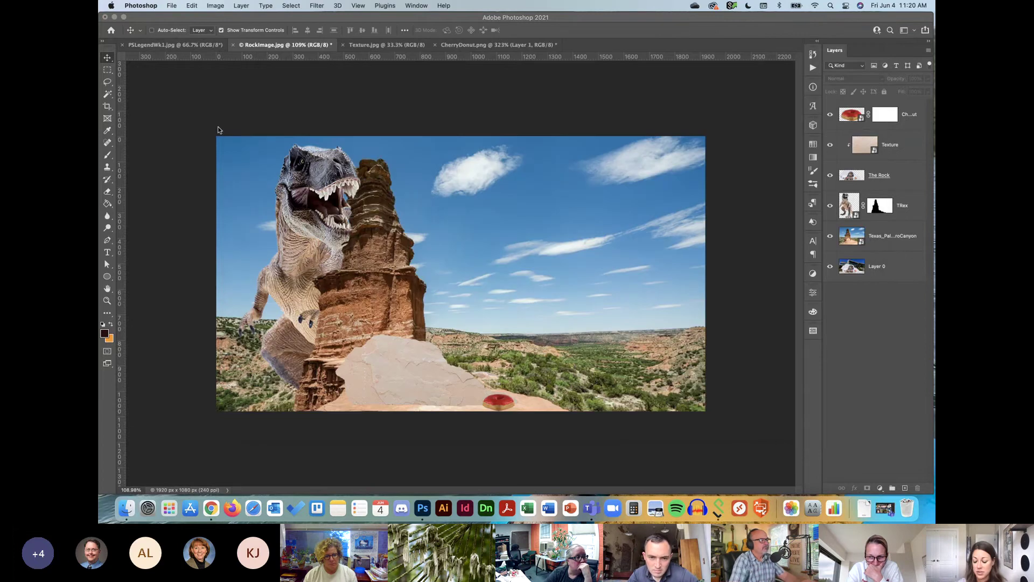
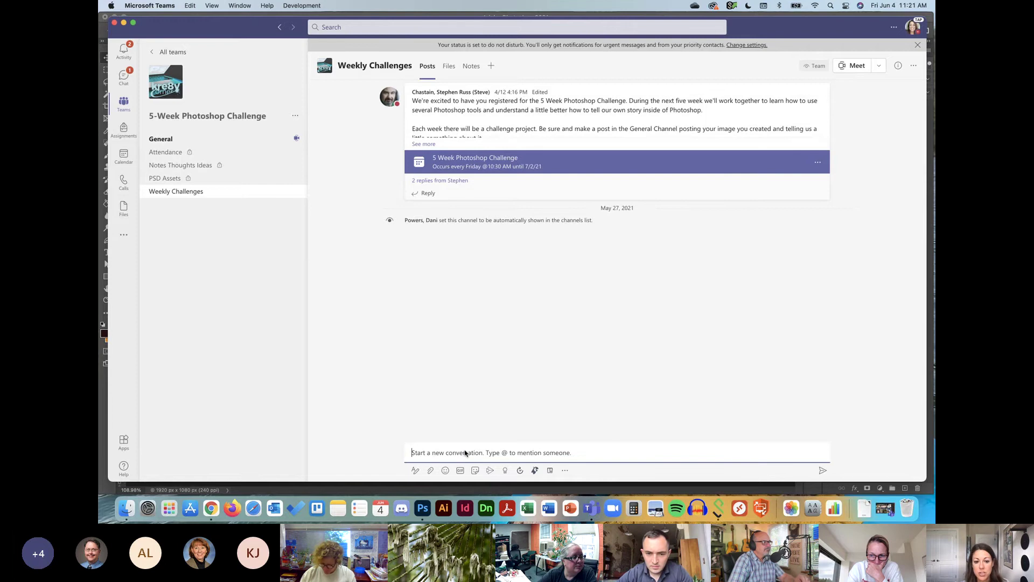
# Step: Post "Share you work" in the Weekly Challenges channel in Teams and open the attachment options for a new conversation
pyautogui.write('Share you work')
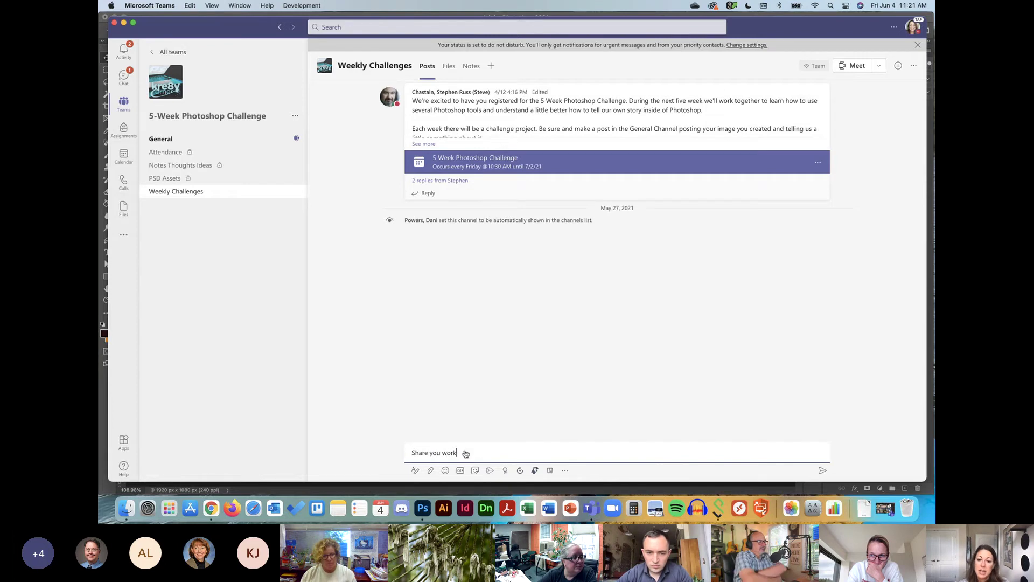
pyautogui.press('Return')
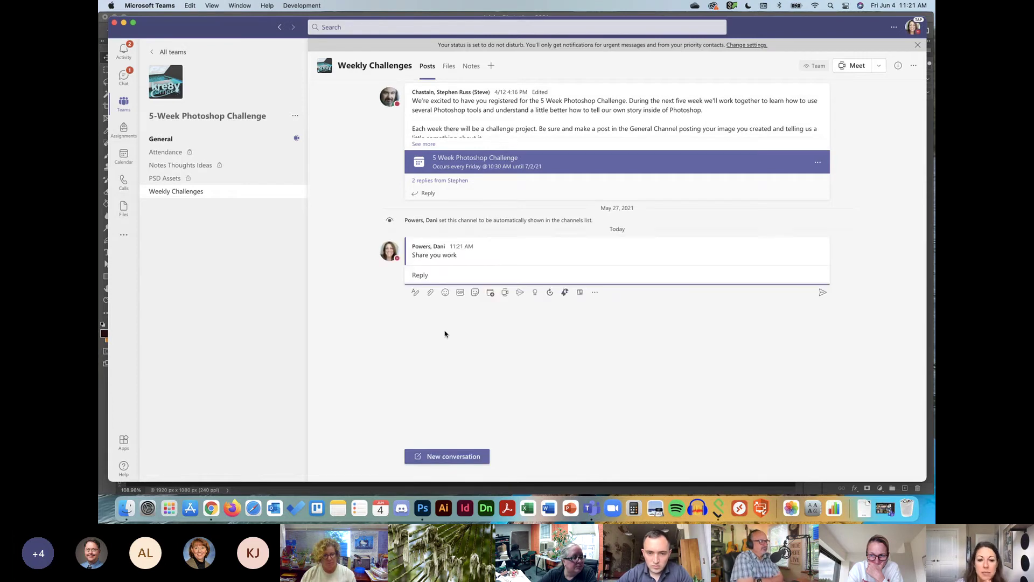
pyautogui.click(460, 457)
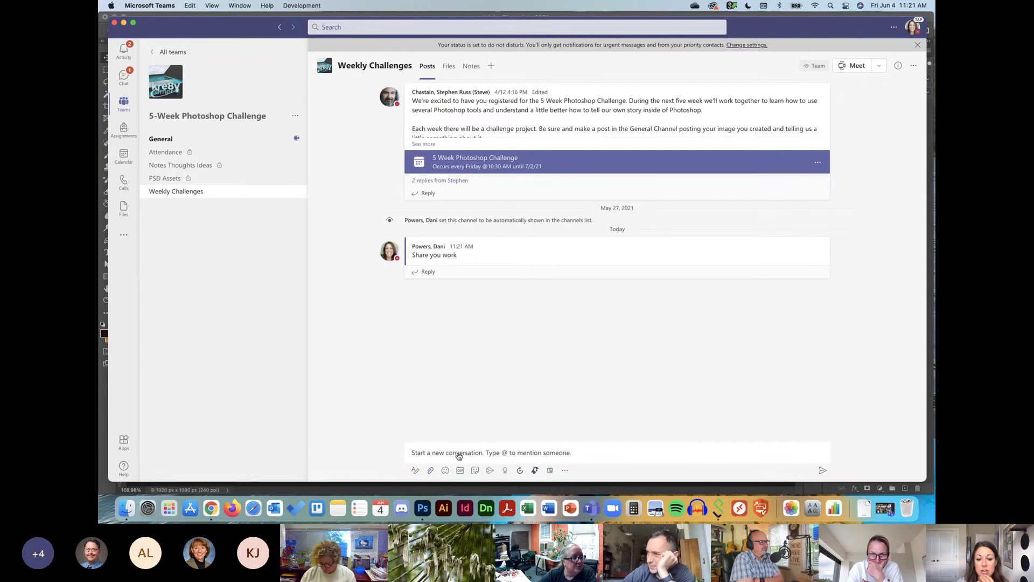
pyautogui.click(561, 456)
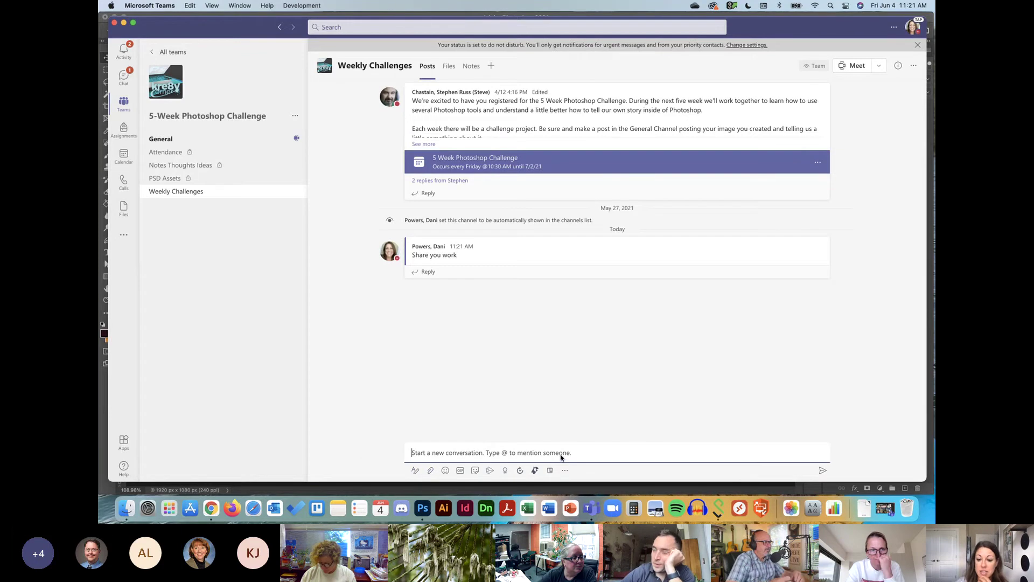
pyautogui.click(430, 470)
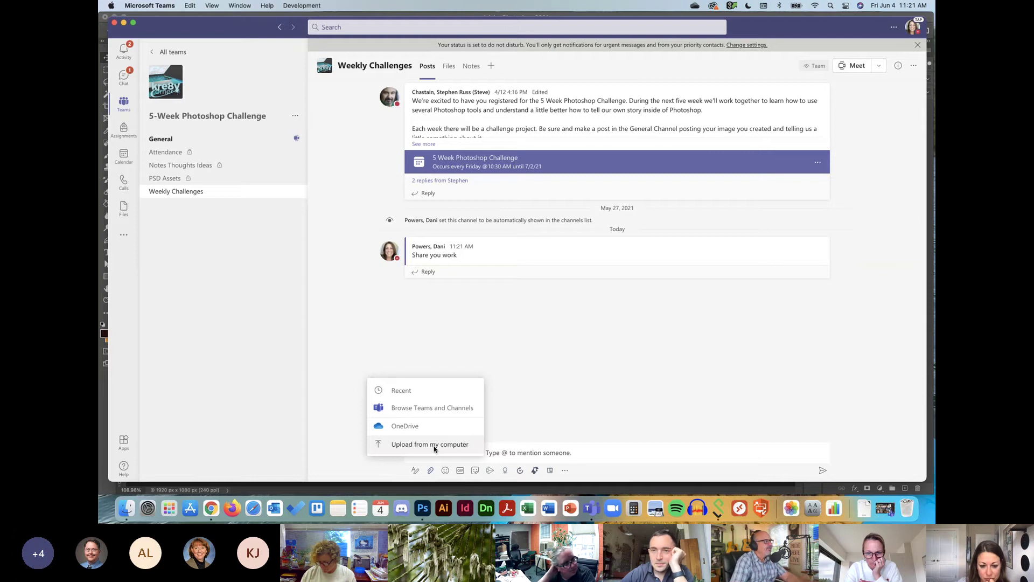
# Step: Switch to Photoshop, hide the Assignment_Wk1 and Rectangle 1 layers, and leave no layer selected
pyautogui.click(422, 509)
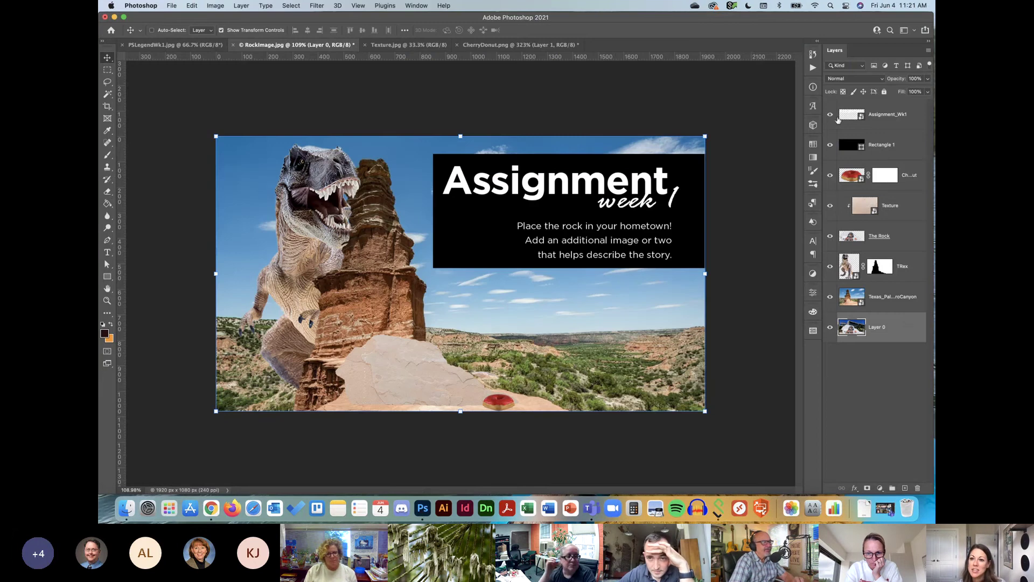
pyautogui.moveTo(830, 114); pyautogui.dragTo(829, 145)
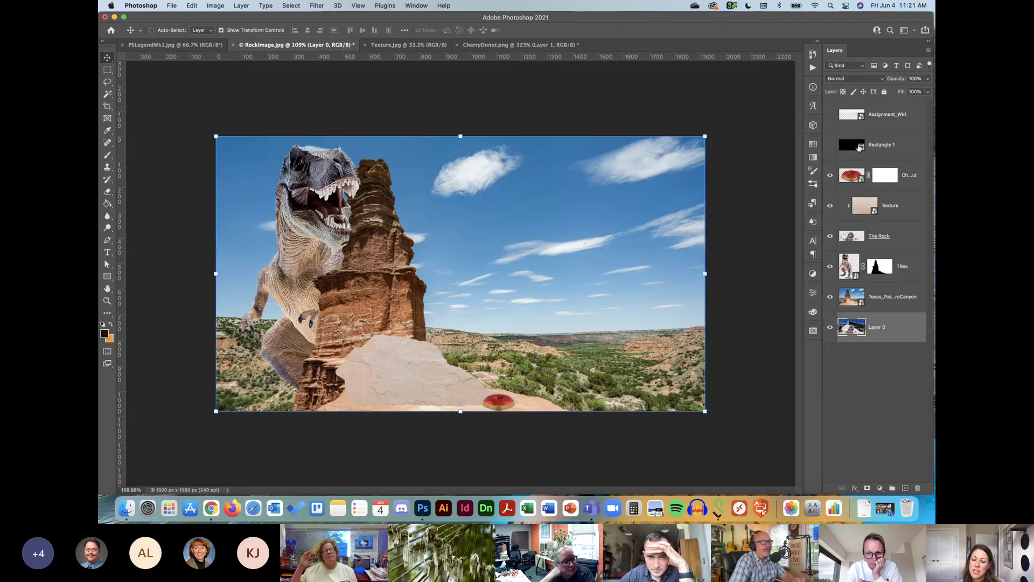
pyautogui.click(648, 107)
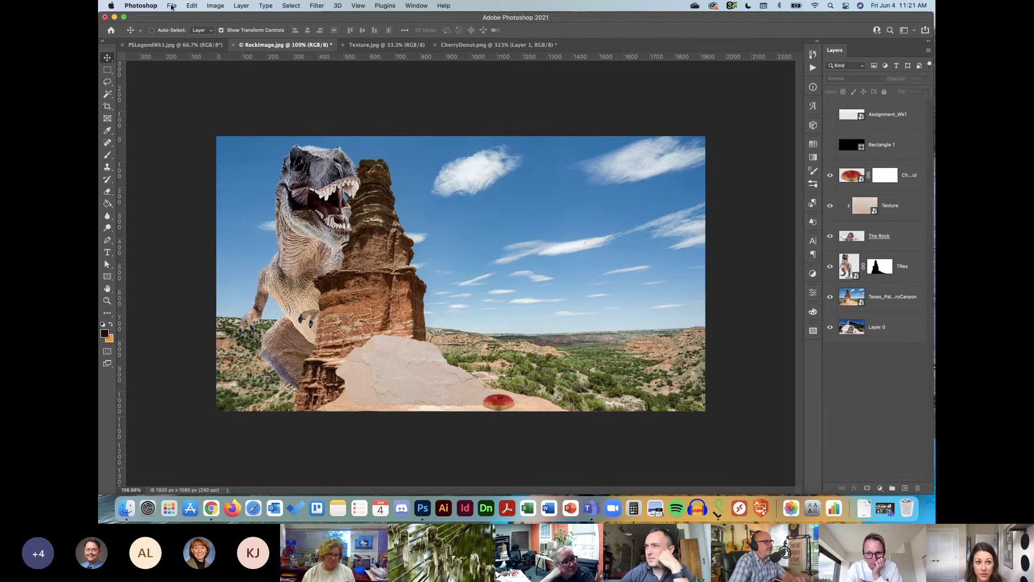
# Step: Reorder the open documents so that RockImage.jpg comes last, after CherryDonut.png
pyautogui.click(171, 7)
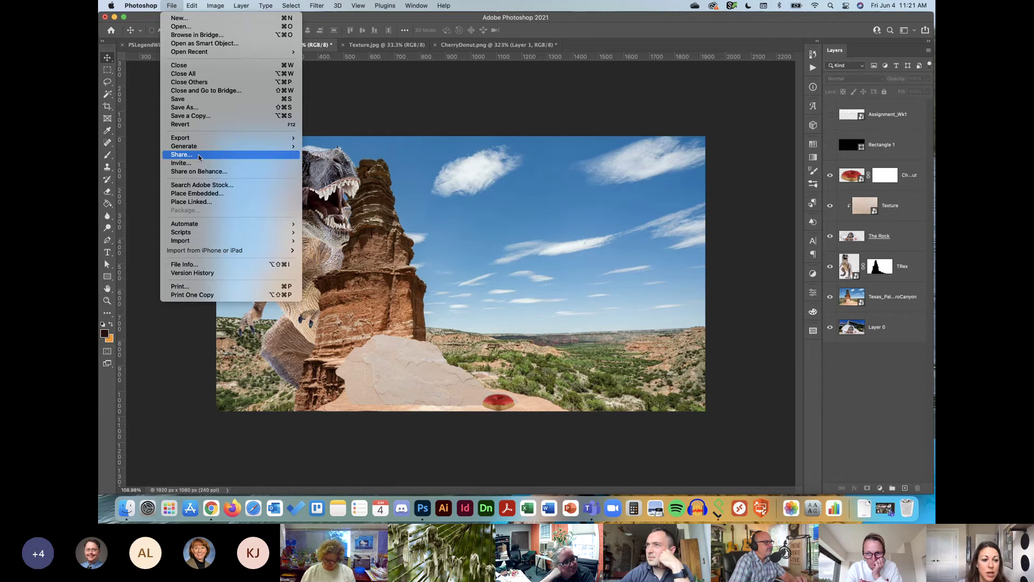
pyautogui.click(194, 99)
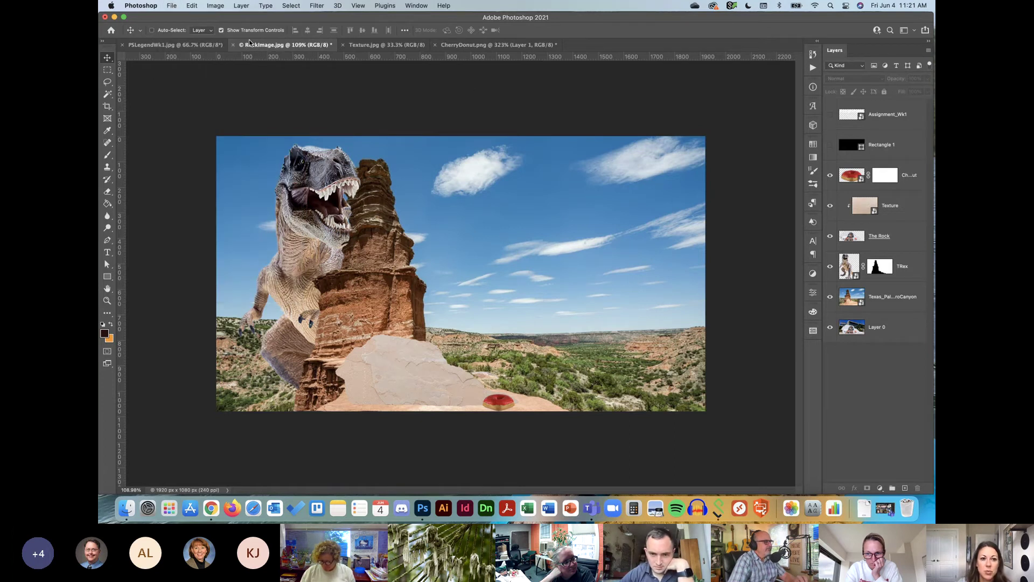
pyautogui.moveTo(269, 47)
pyautogui.mouseDown()
pyautogui.moveTo(277, 85)
pyautogui.moveTo(256, 47)
pyautogui.mouseUp()
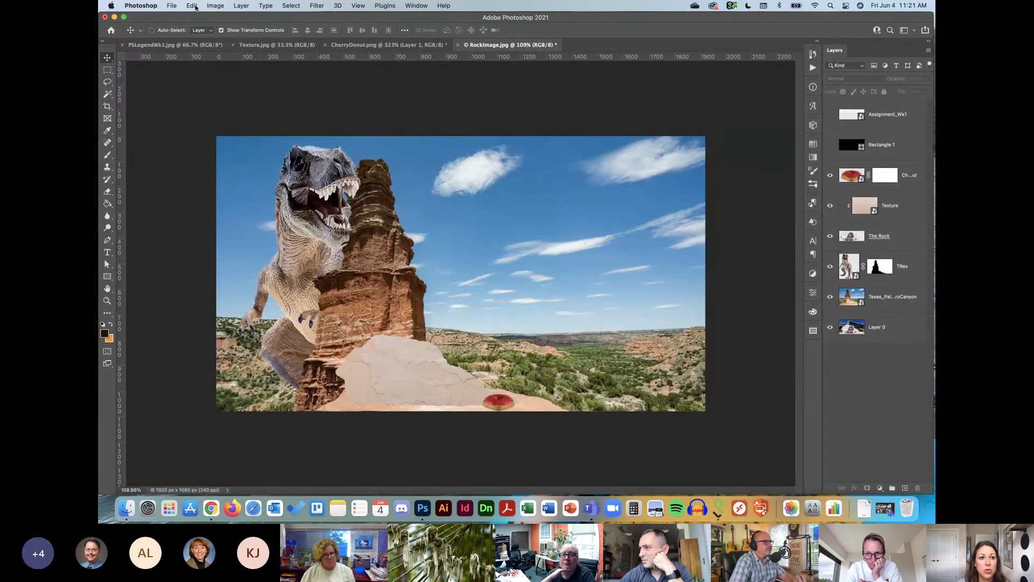
# Step: Save the composite as Week1_Final.psd in the Week 1 folder, in Photoshop format with Maximize Compatibility on
pyautogui.click(172, 6)
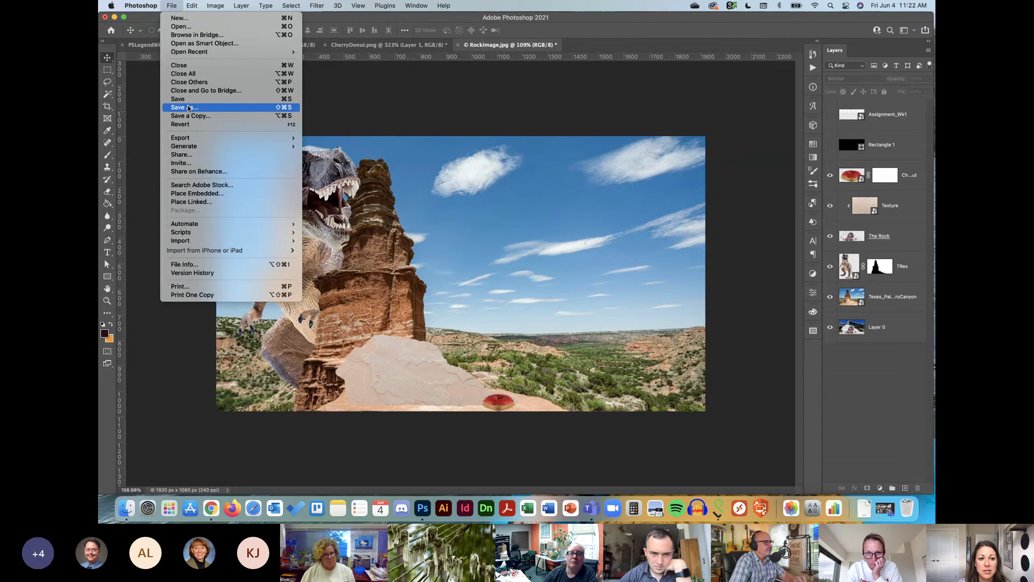
pyautogui.click(187, 107)
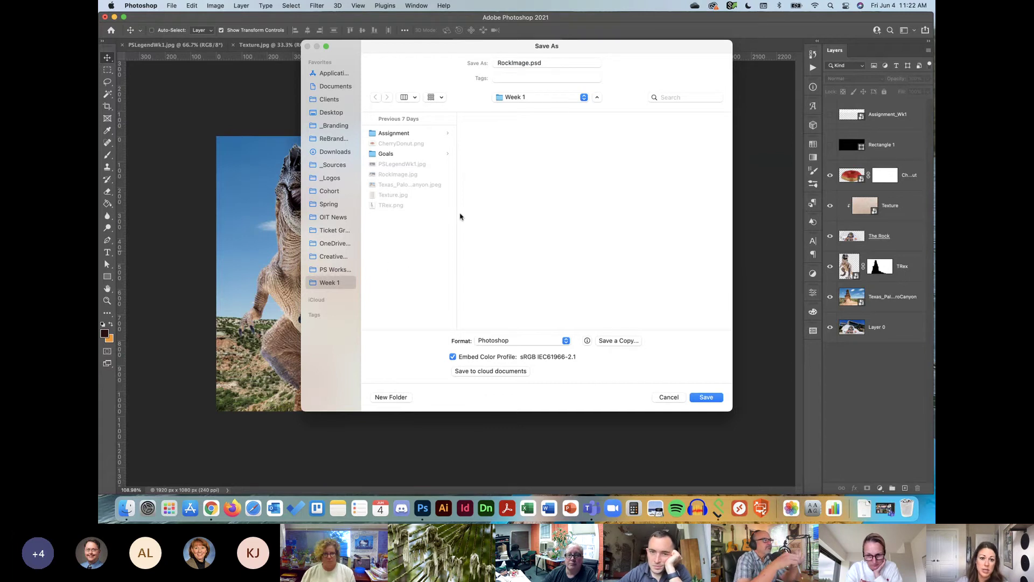
pyautogui.click(470, 54)
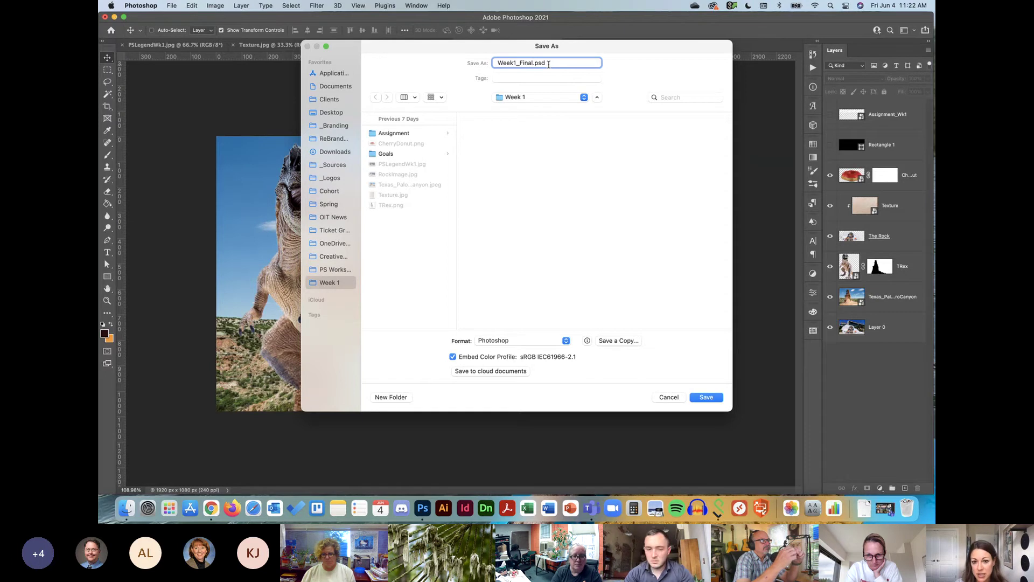
pyautogui.click(563, 343)
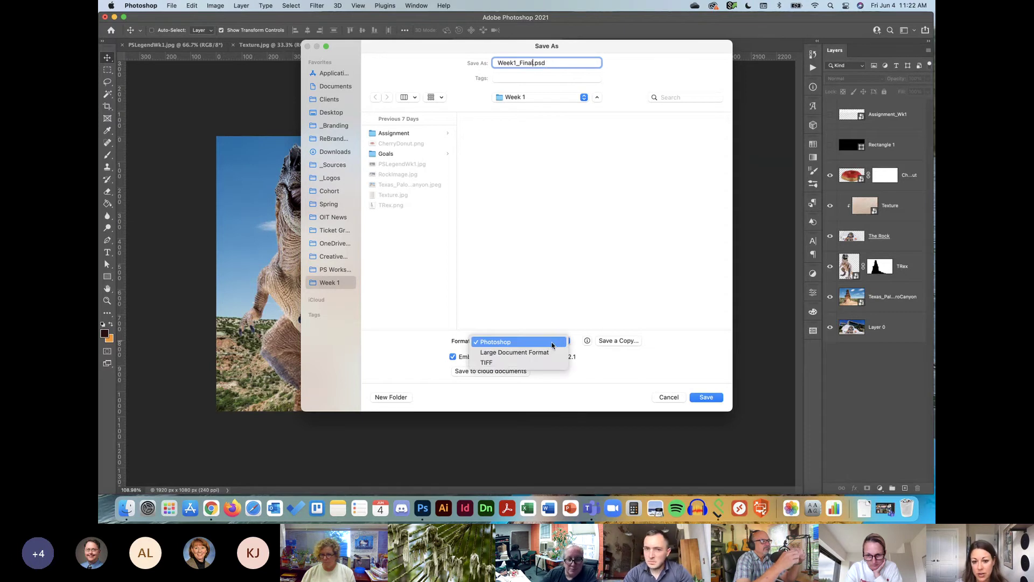
pyautogui.click(555, 342)
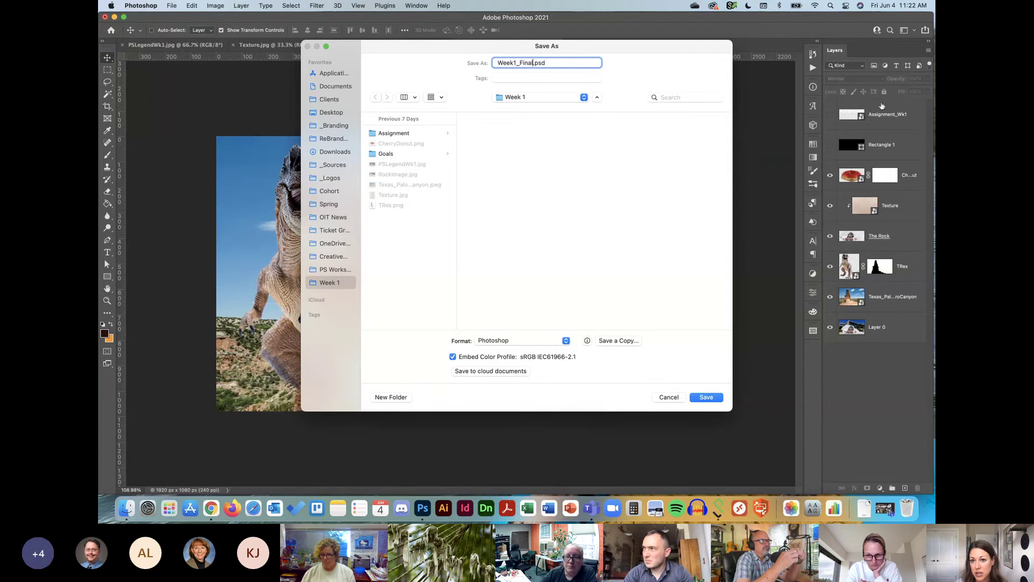
pyautogui.click(706, 399)
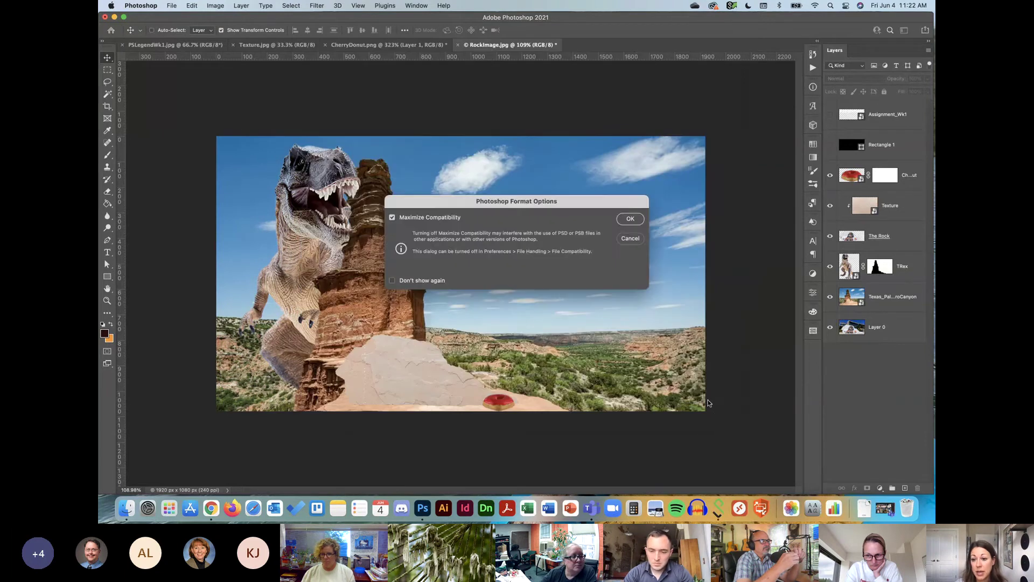
pyautogui.click(630, 219)
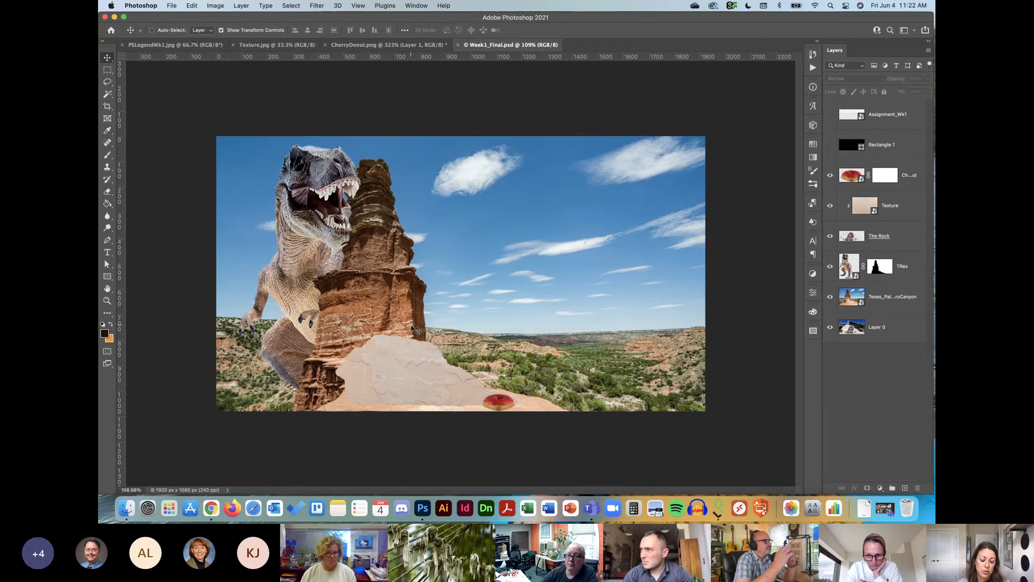
# Step: Start saving the composite under a new name, choosing the Week 2 folder inside Weeks as the destination
pyautogui.press('super+s')
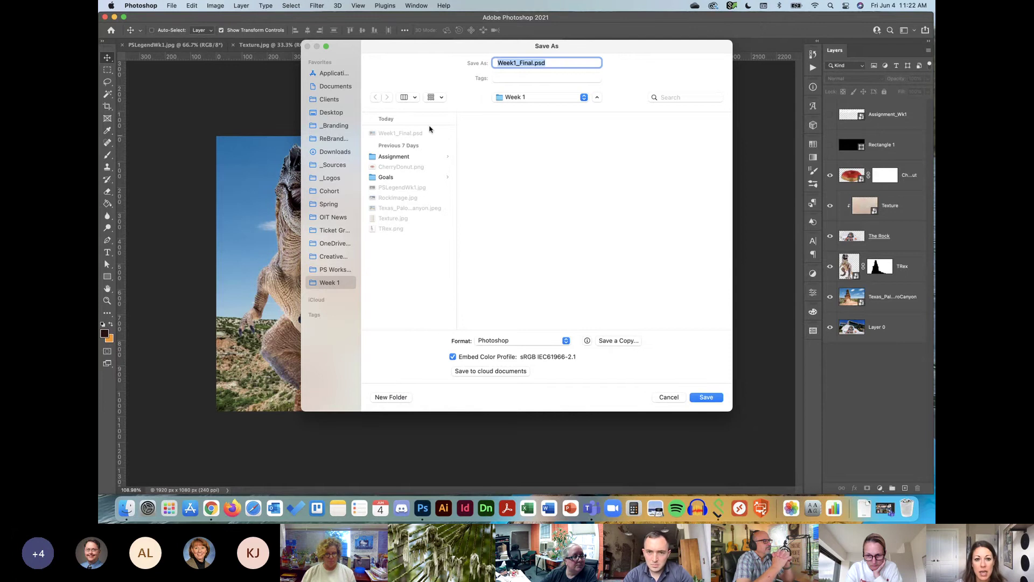
pyautogui.click(531, 98)
pyautogui.click(529, 104)
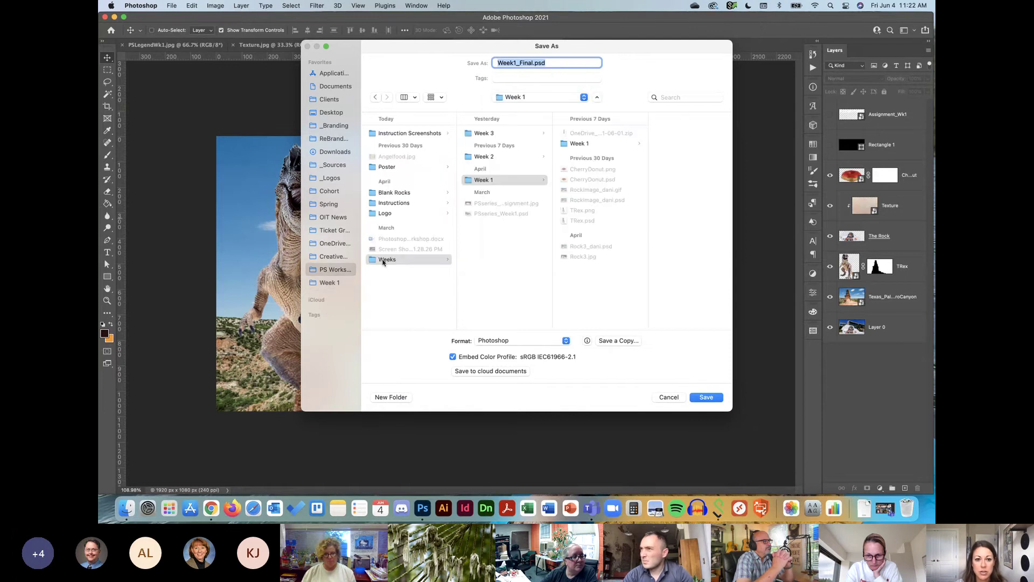
pyautogui.click(493, 158)
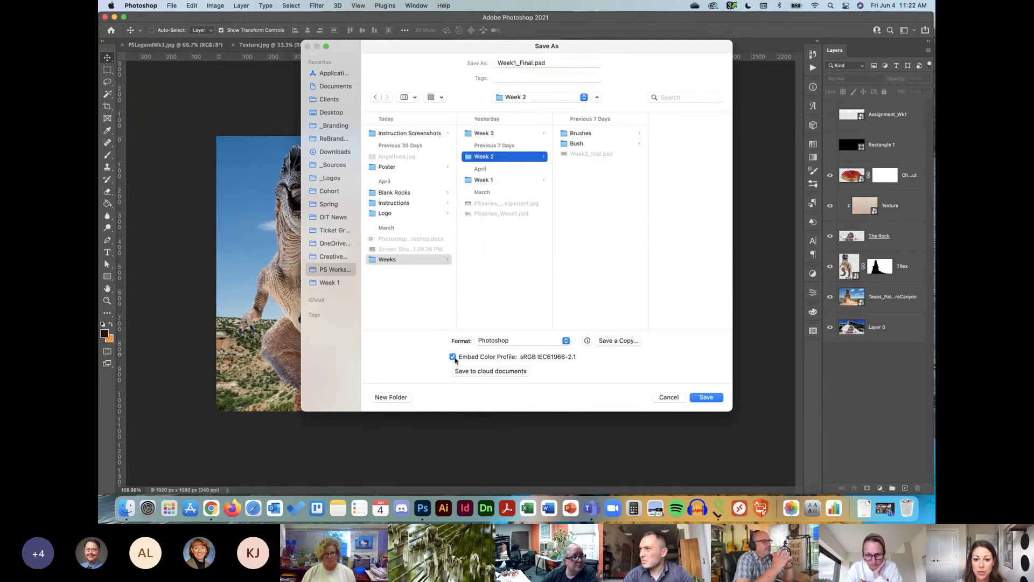
# Step: Name the new copy Week2_Start.psd and save it in Photoshop format with Maximize Compatibility on
pyautogui.click(516, 63)
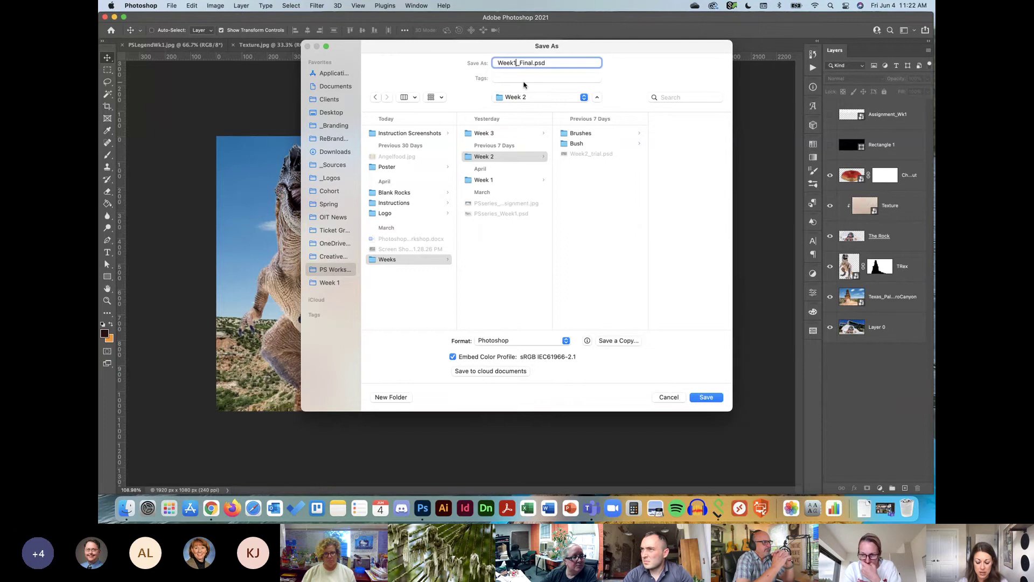
pyautogui.press('BackSpace')
pyautogui.write('3')
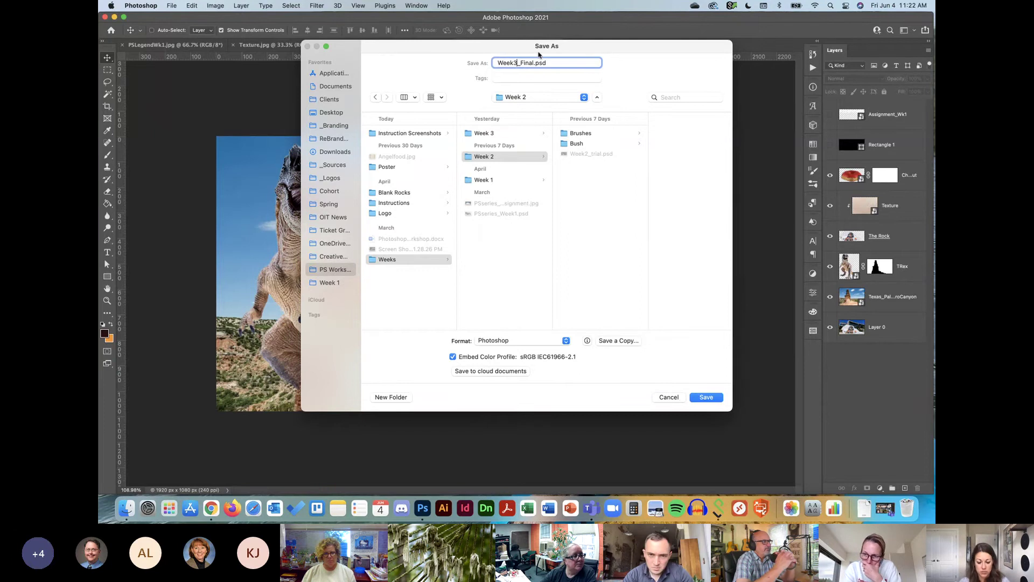
pyautogui.press('BackSpace')
pyautogui.write('2')
pyautogui.moveTo(537, 62); pyautogui.dragTo(521, 62)
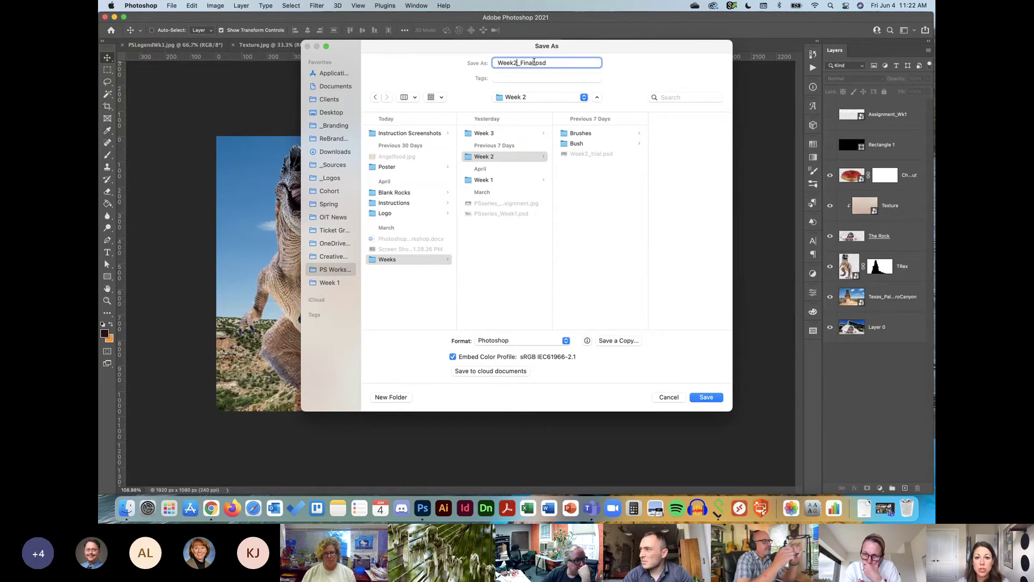
pyautogui.write('Start')
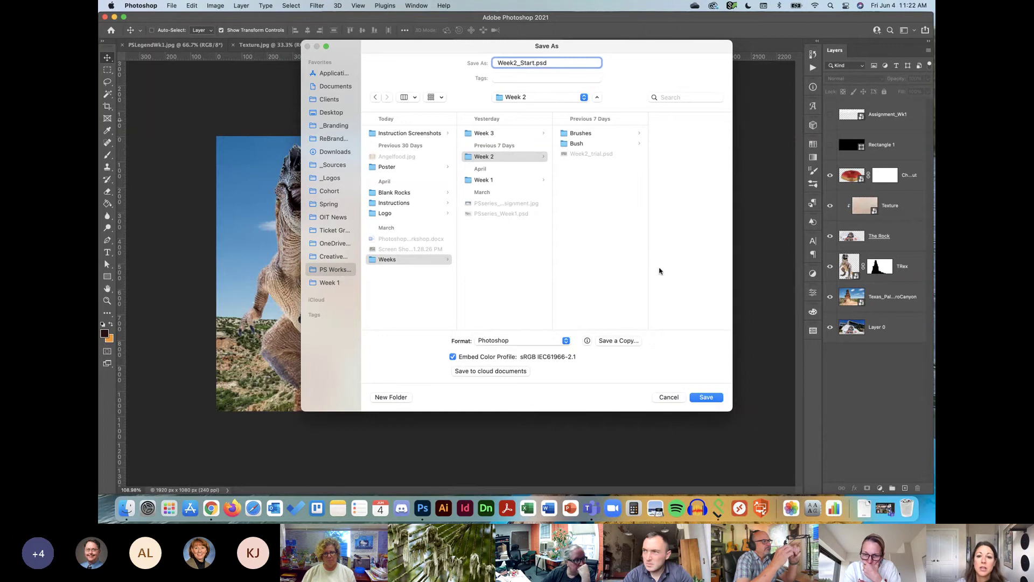
pyautogui.click(707, 398)
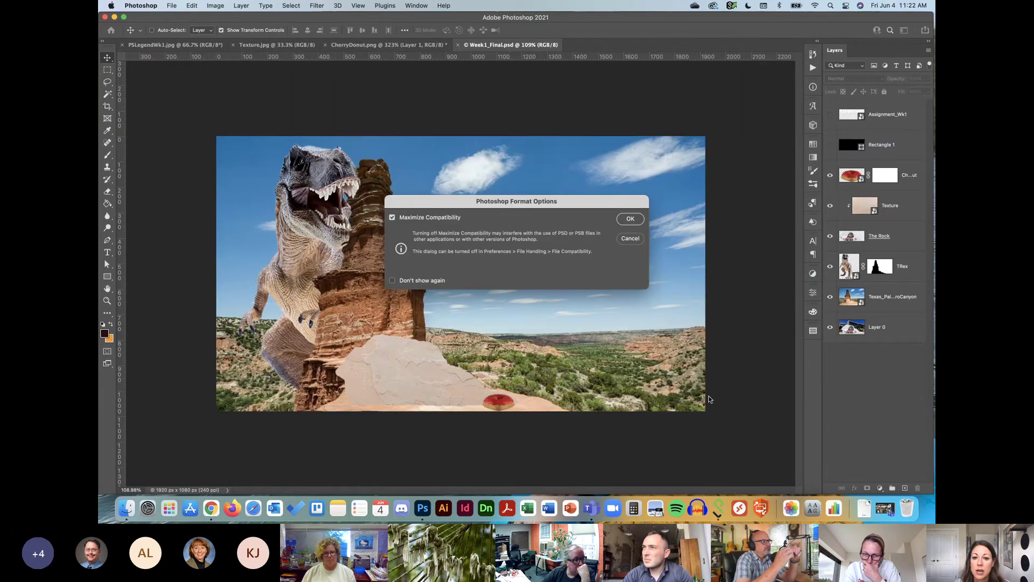
pyautogui.click(631, 219)
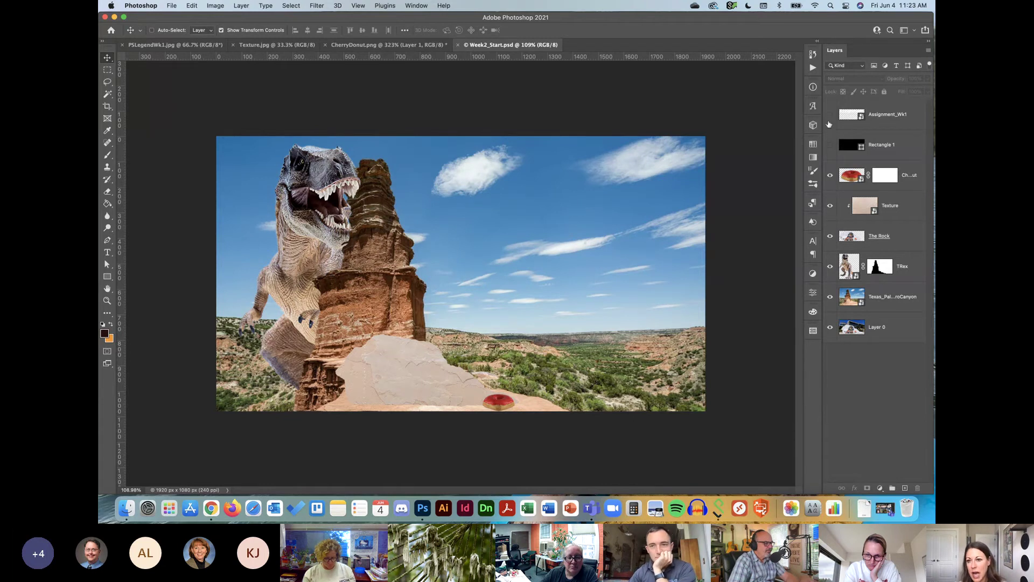
# Step: Make the Assignment_Wk1 and Rectangle 1 layers visible again
pyautogui.click(830, 145)
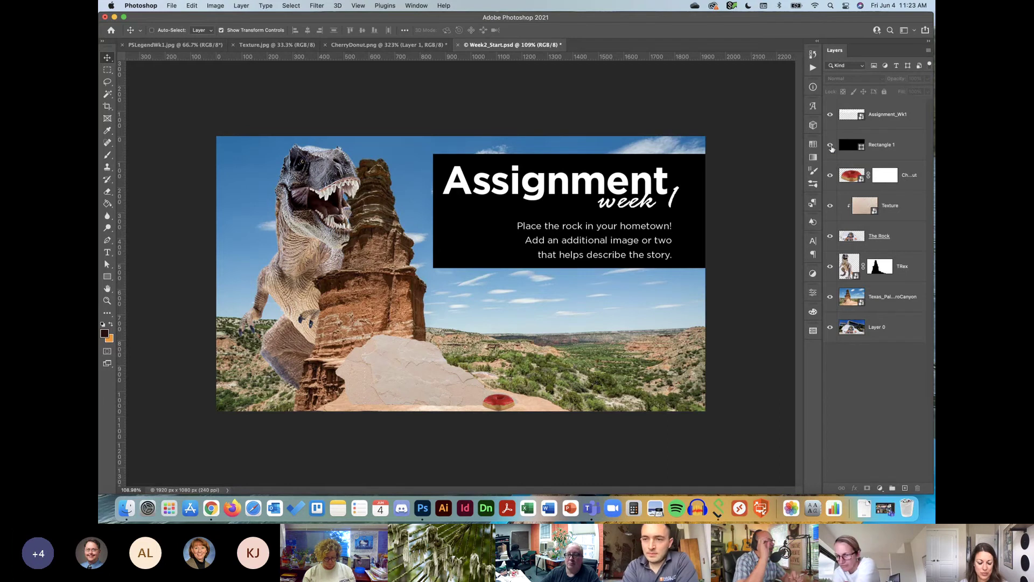
pyautogui.press('super+shift+s')
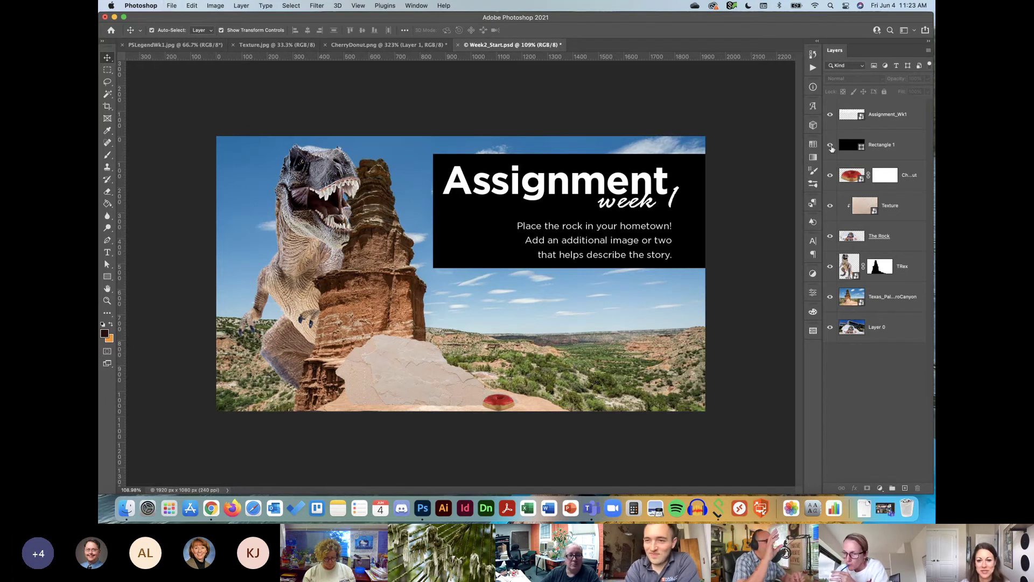
pyautogui.click(524, 345)
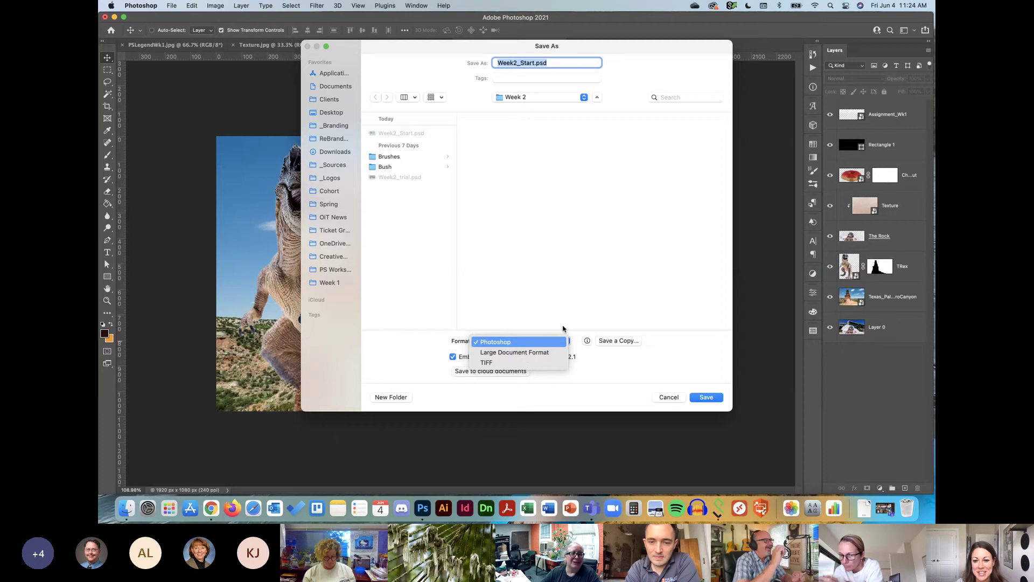
pyautogui.click(501, 341)
pyautogui.click(668, 399)
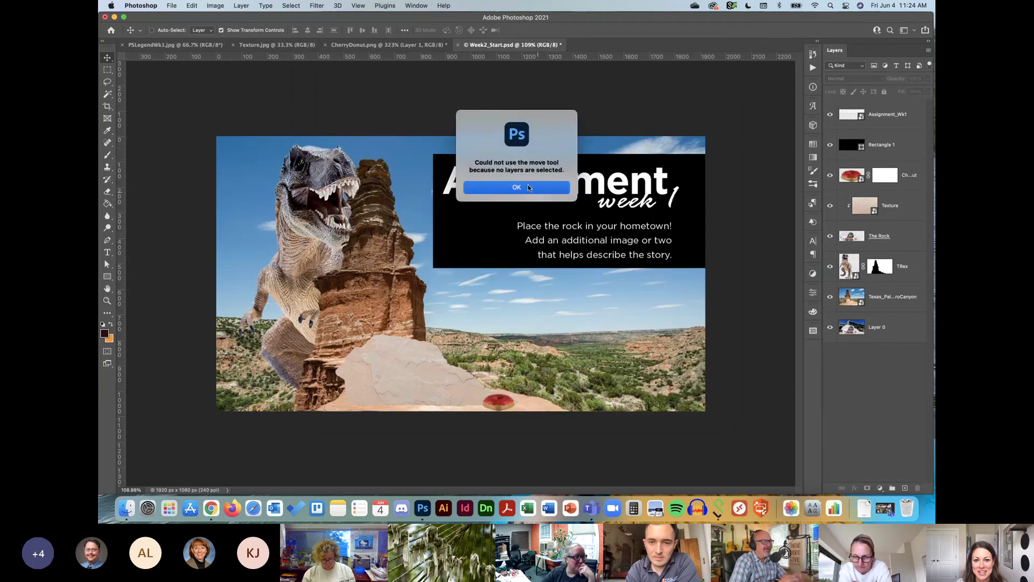
pyautogui.press('Return')
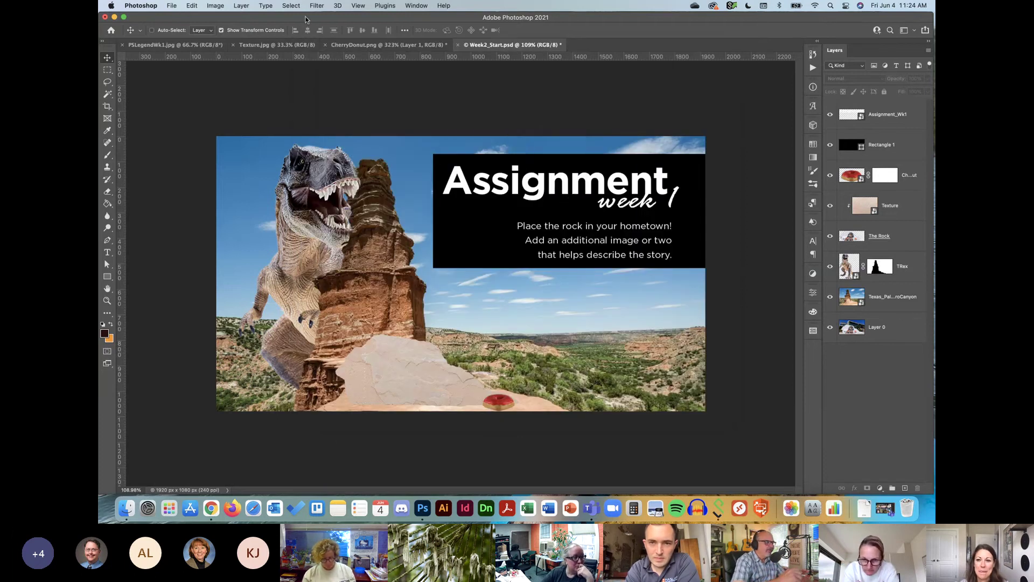
pyautogui.click(911, 122)
pyautogui.click(173, 6)
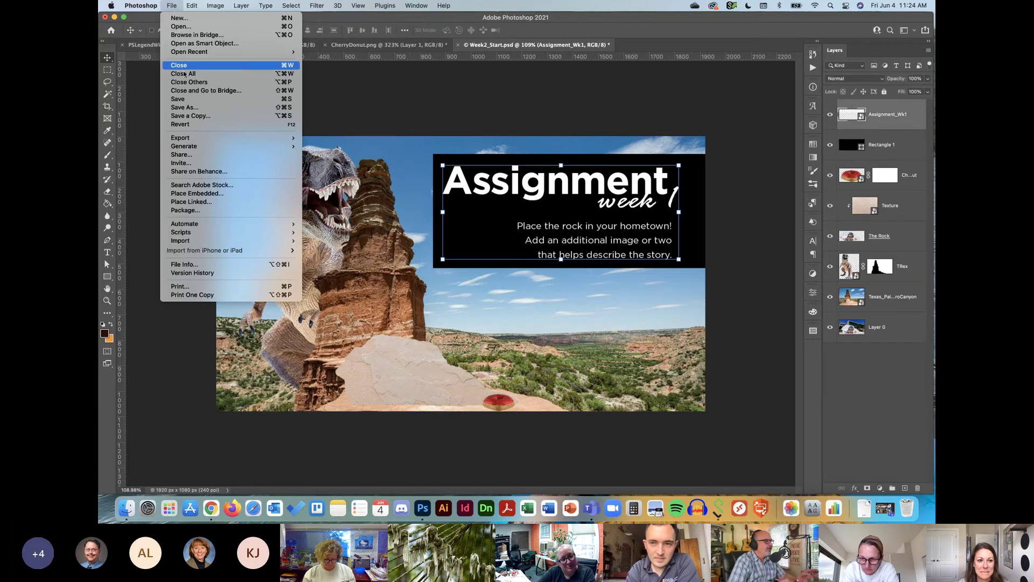
pyautogui.click(191, 108)
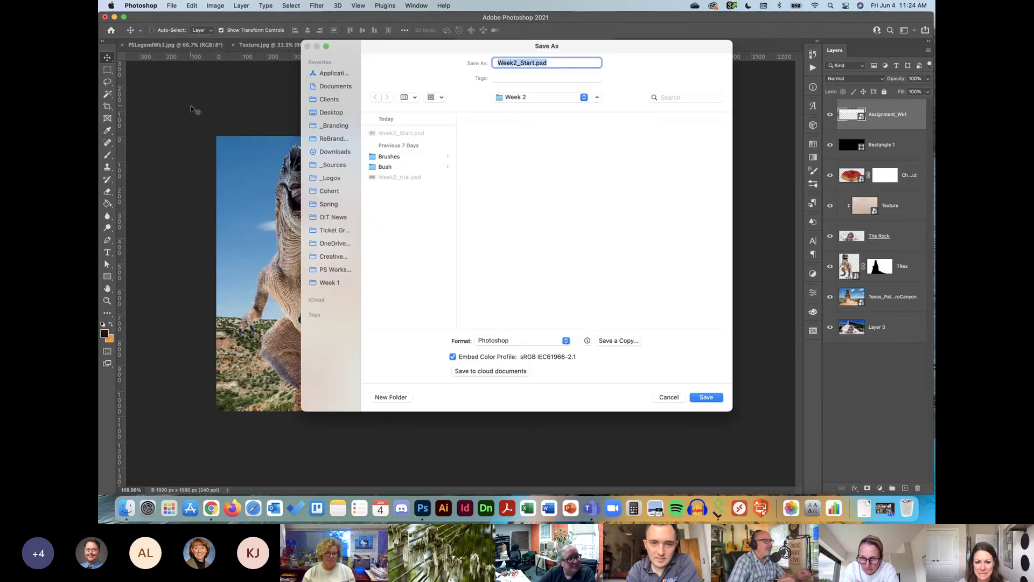
pyautogui.click(692, 397)
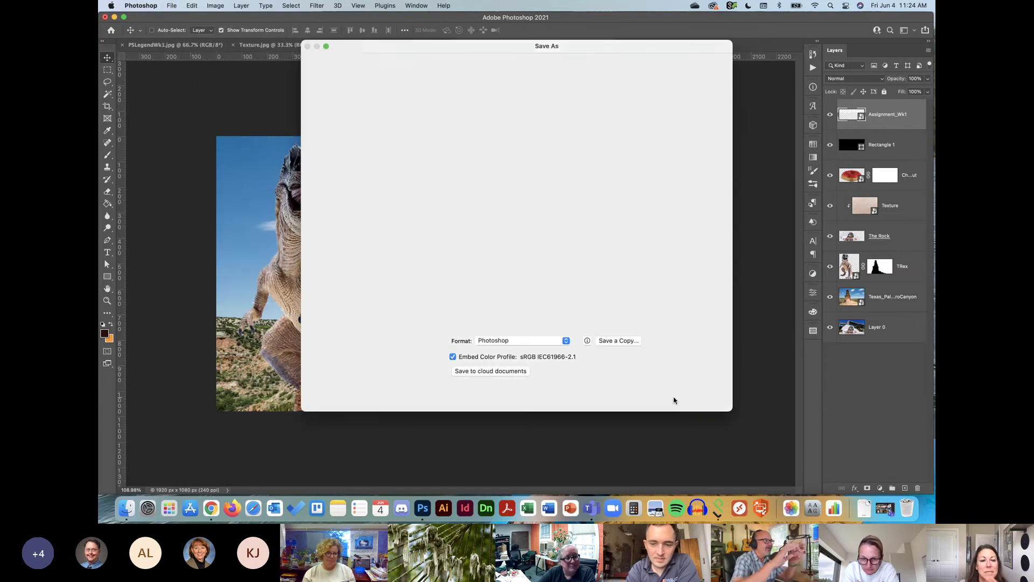
# Step: Start exporting the composite as a JPG, choosing the Assignment folder inside Week 1 as the destination
pyautogui.click(171, 5)
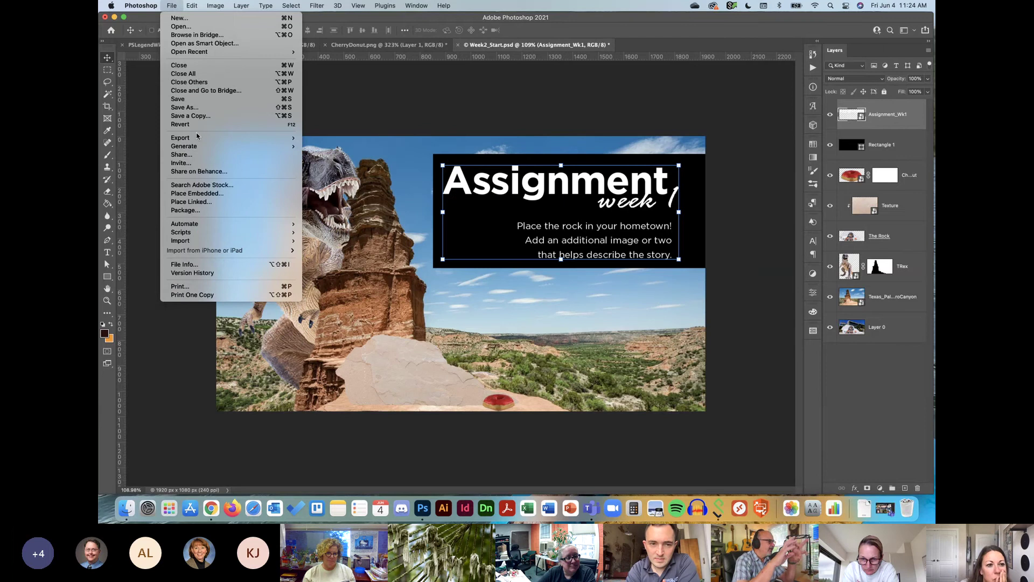
pyautogui.moveTo(270, 138)
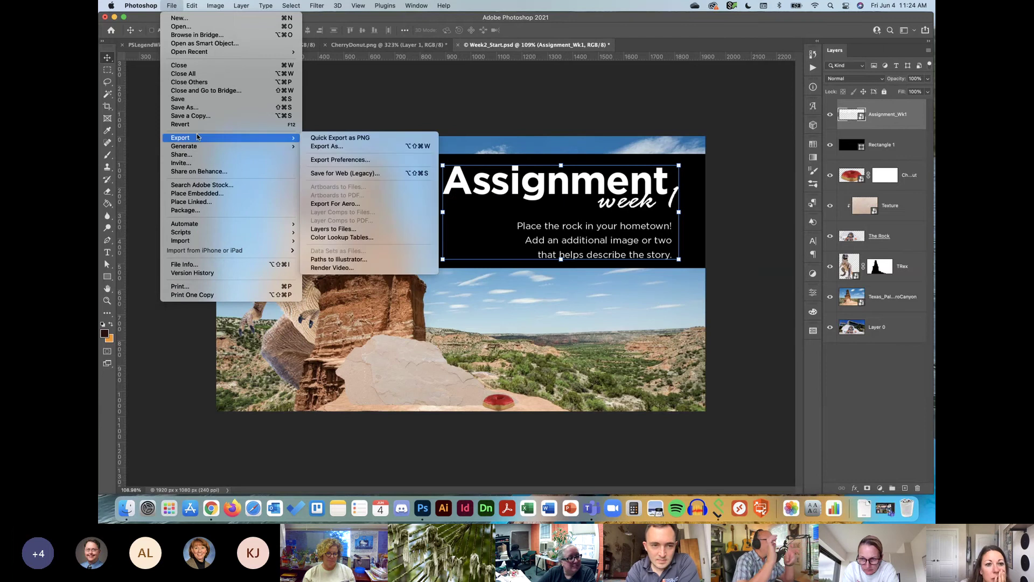
pyautogui.click(328, 146)
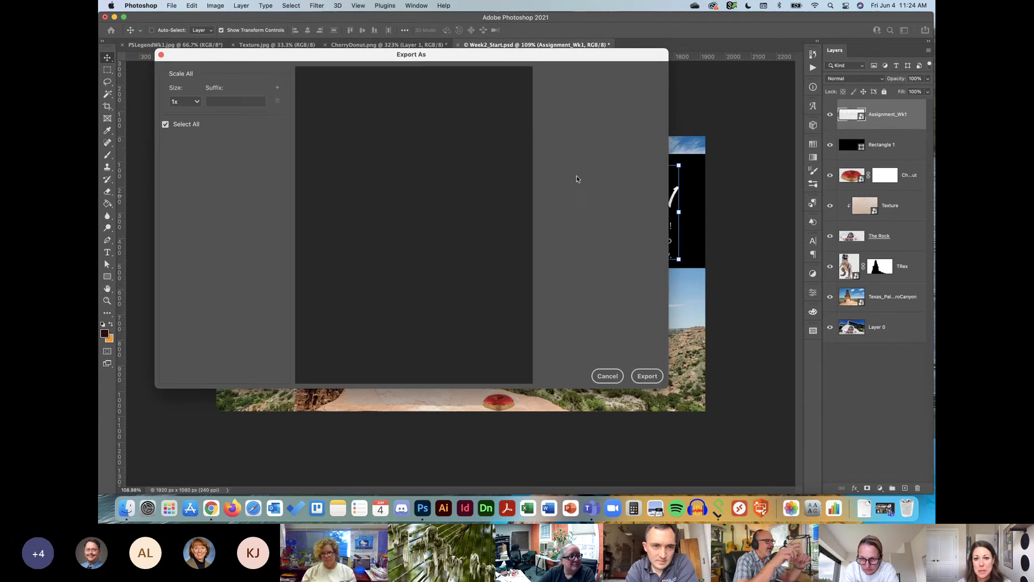
pyautogui.click(646, 376)
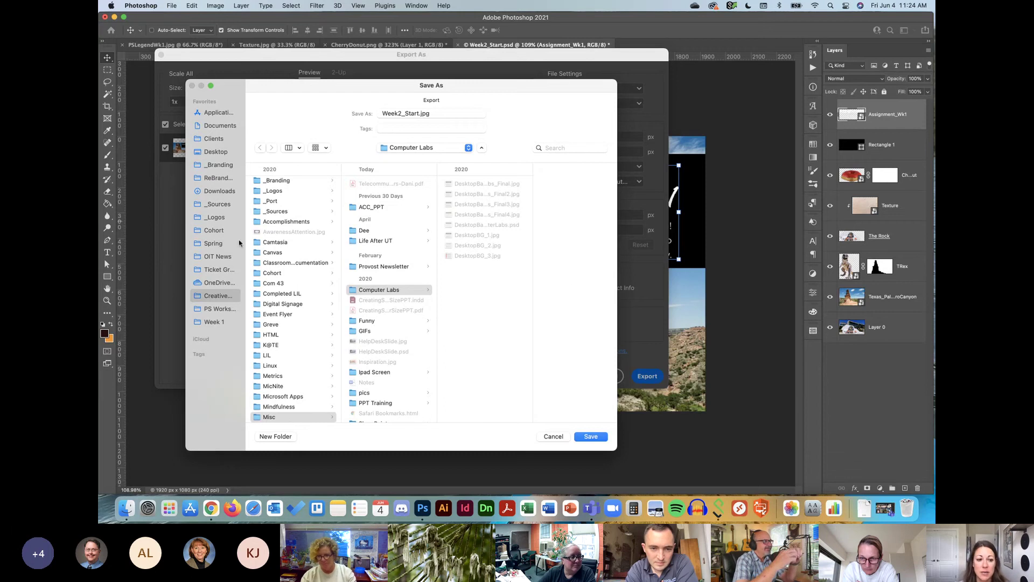
pyautogui.click(221, 322)
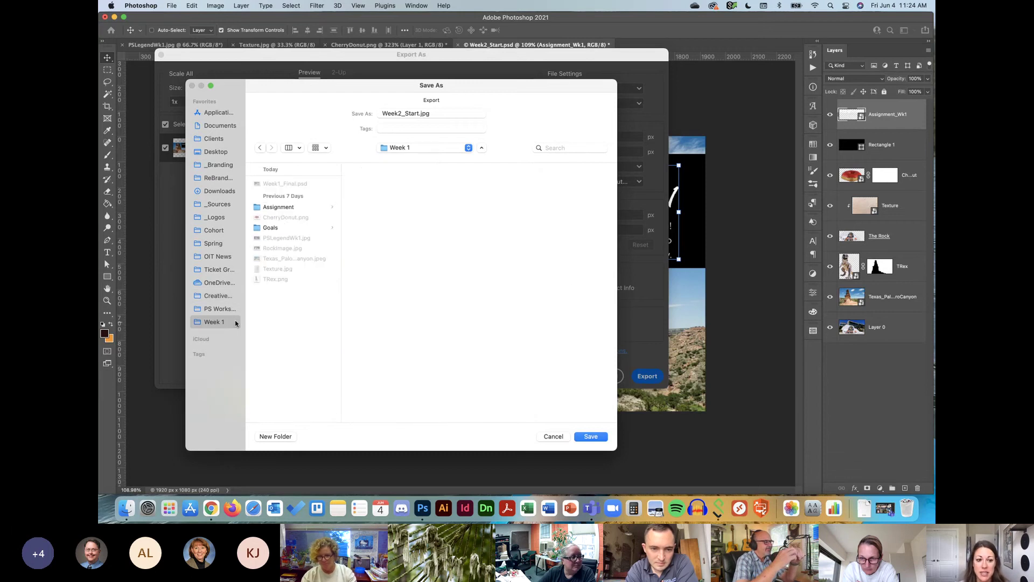
pyautogui.click(289, 210)
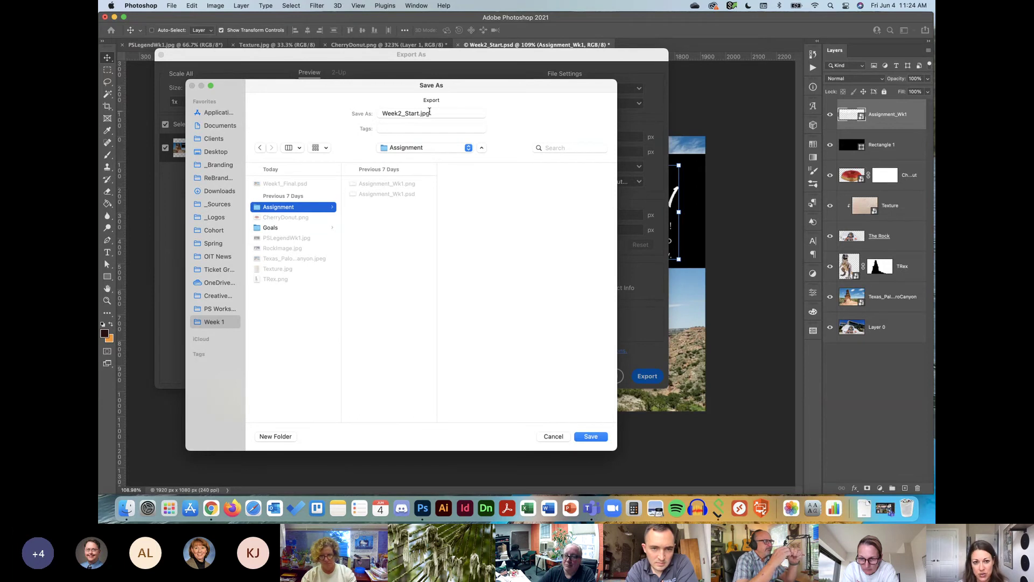
# Step: Name the exported image Week1_Assignment.jpg and save it
pyautogui.click(404, 114)
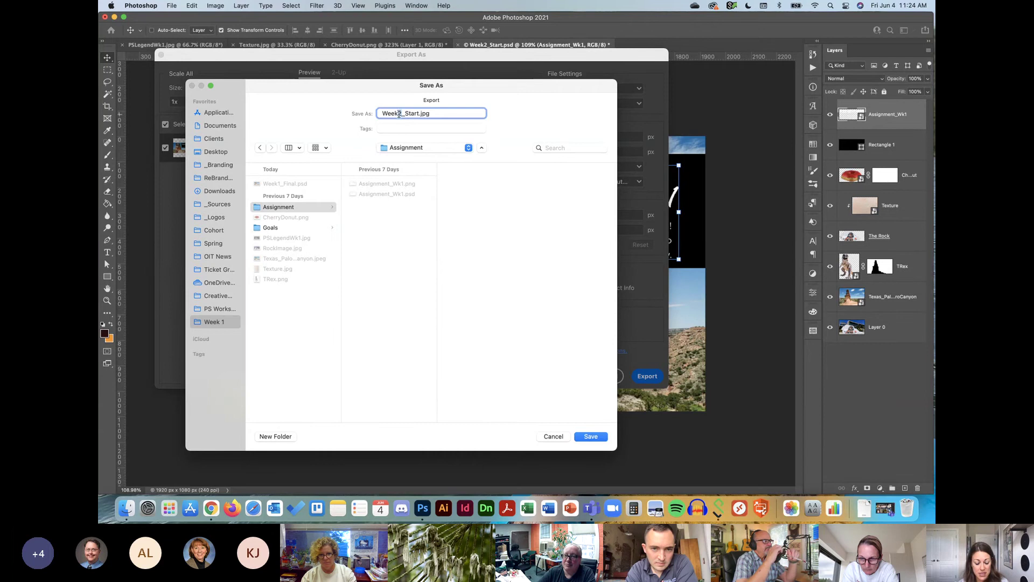
pyautogui.press('BackSpace')
pyautogui.write('1')
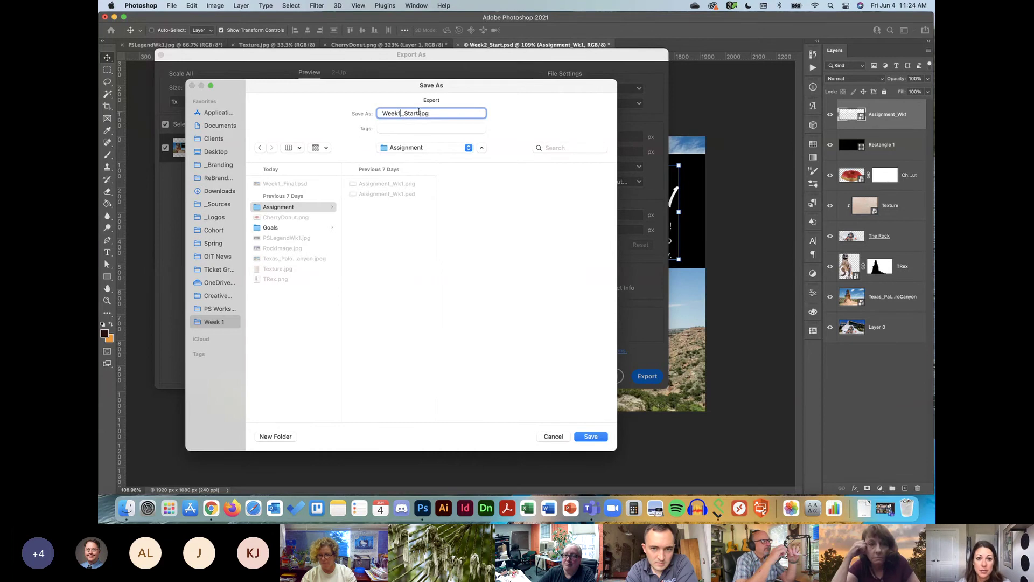
pyautogui.moveTo(419, 114); pyautogui.dragTo(405, 114)
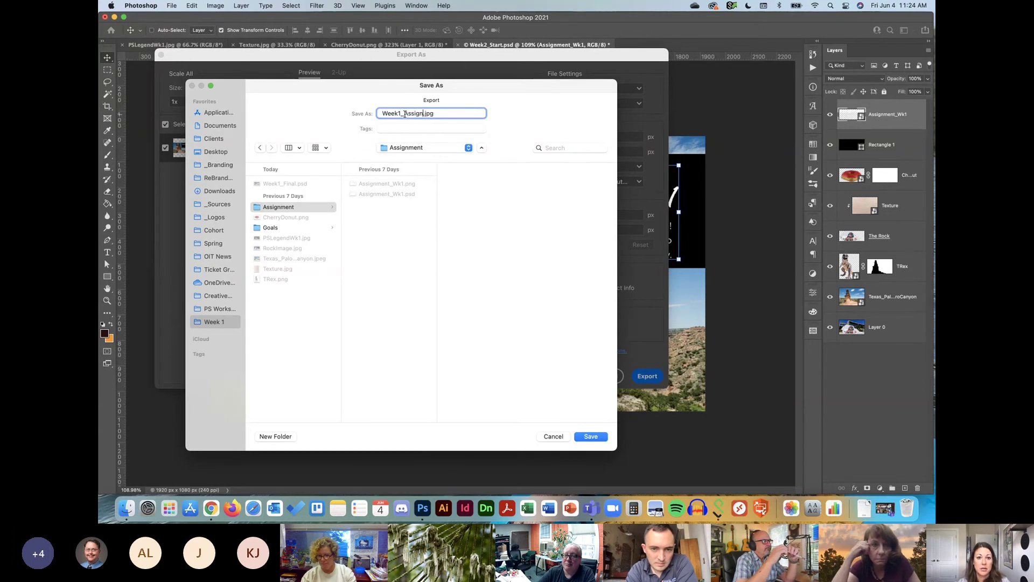
pyautogui.press('Return')
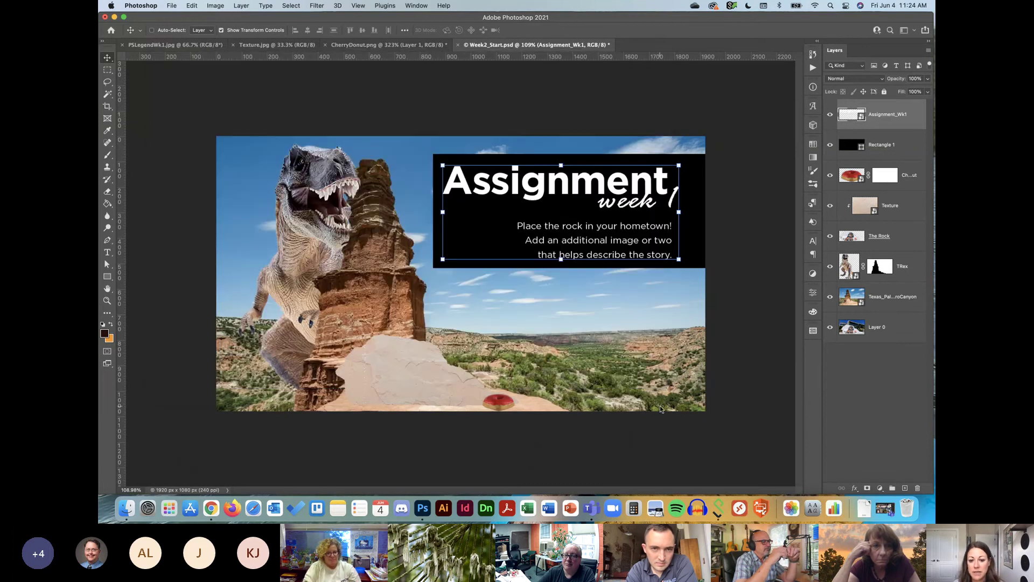
# Step: Switch to Teams and start uploading a file from the computer to a new conversation in Weekly Challenges
pyautogui.click(591, 507)
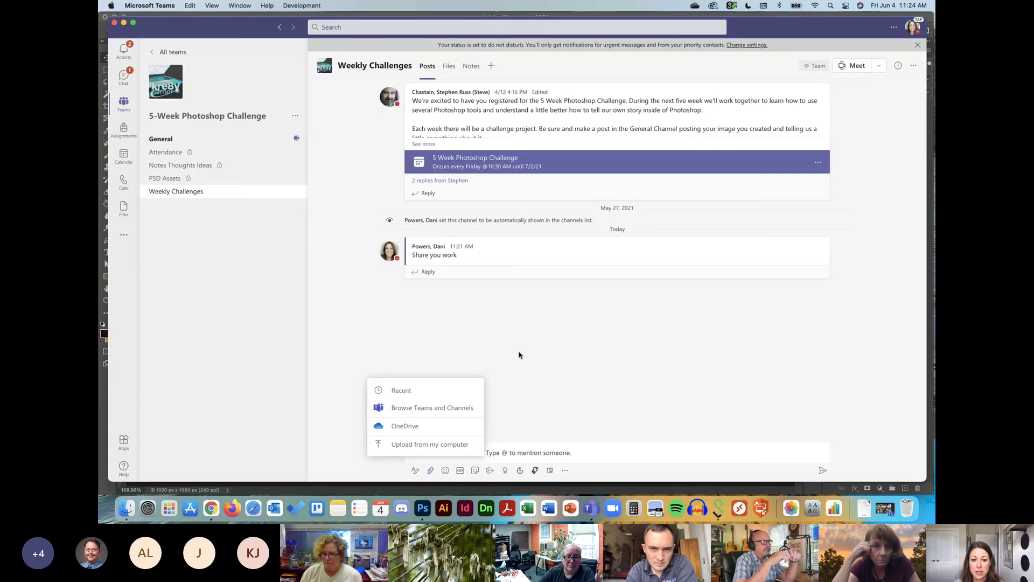
pyautogui.click(572, 369)
pyautogui.click(467, 458)
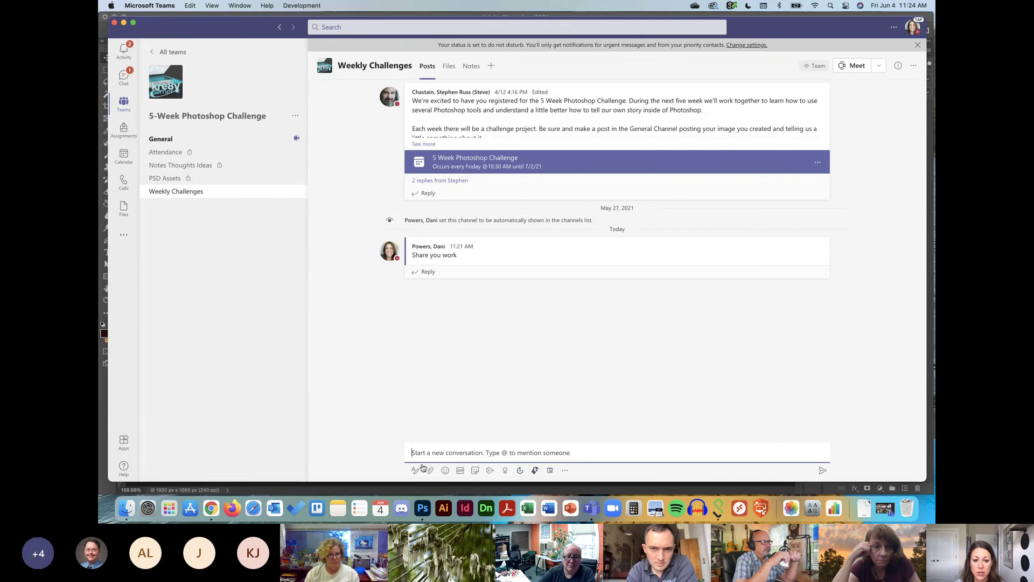
pyautogui.click(430, 470)
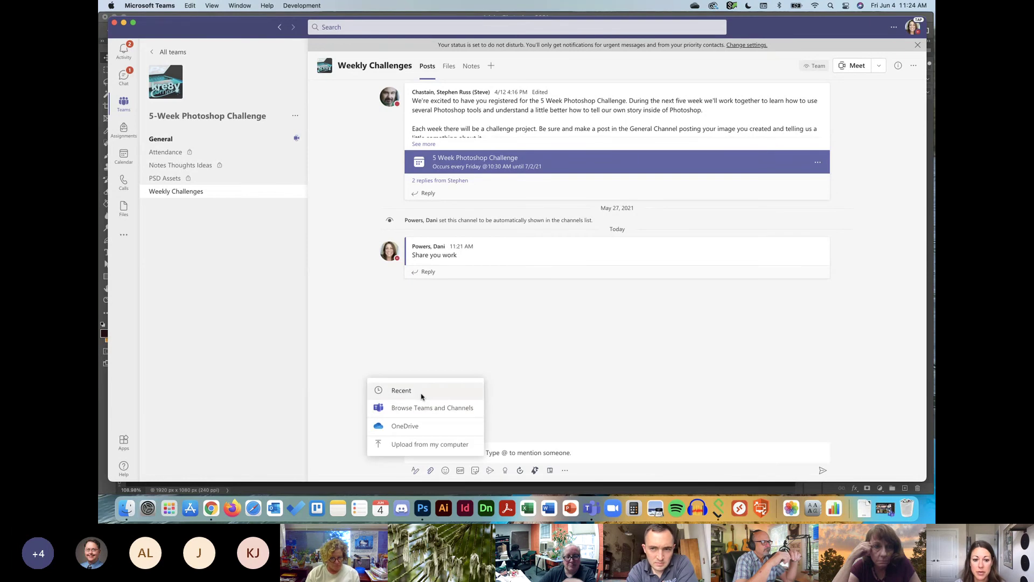
pyautogui.click(422, 446)
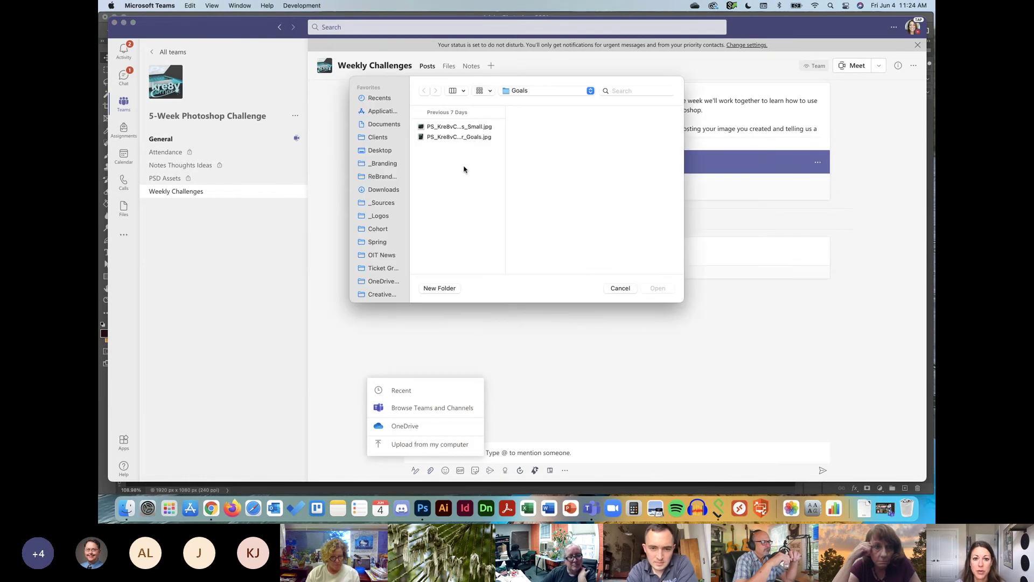
# Step: Attach Week1_Assignment.jpg from the Assignment folder inside Week 1 to the new conversation
pyautogui.scroll(-5, 386, 278)
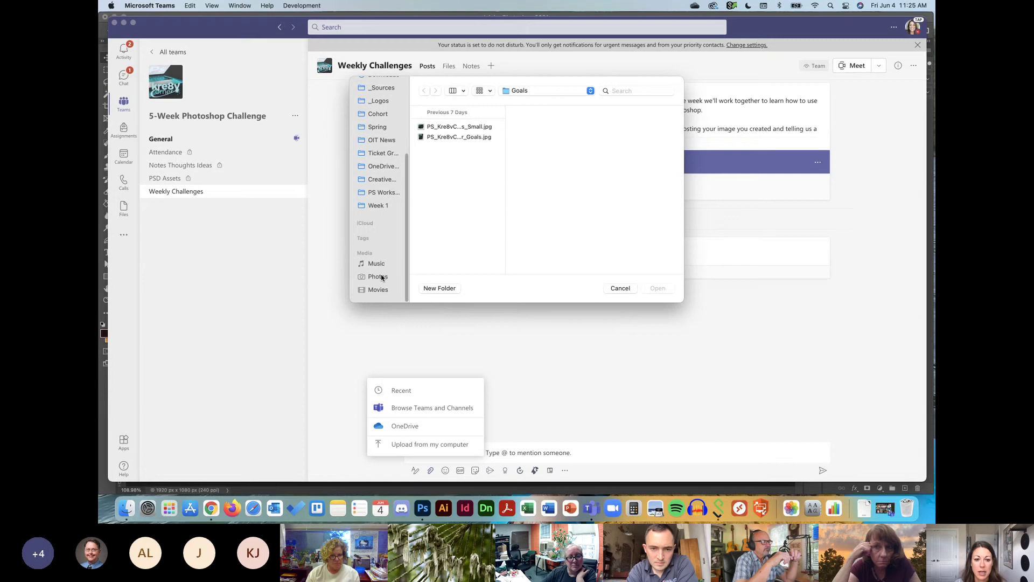
pyautogui.click(382, 207)
pyautogui.click(450, 149)
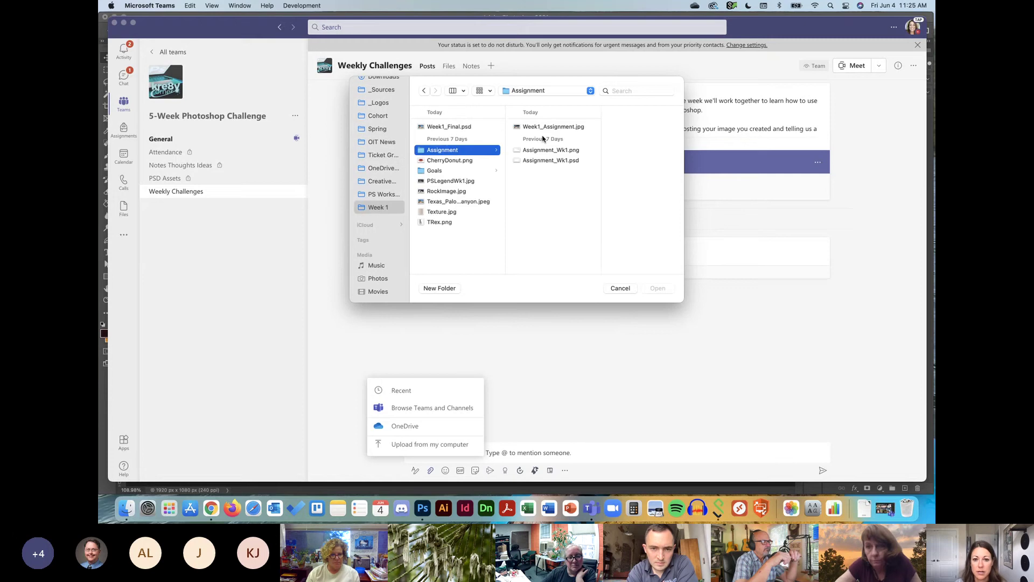
pyautogui.click(574, 125)
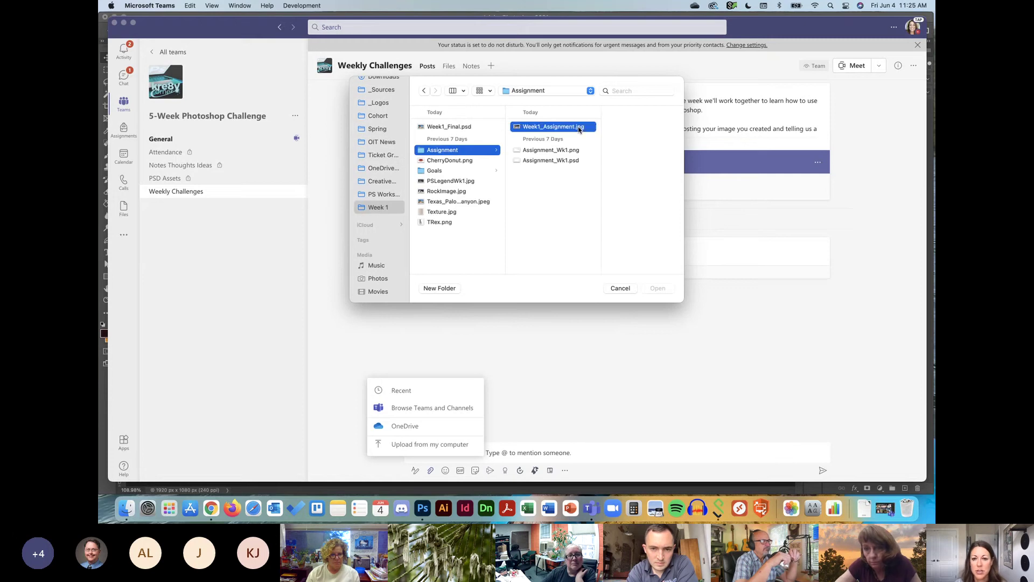
pyautogui.click(663, 291)
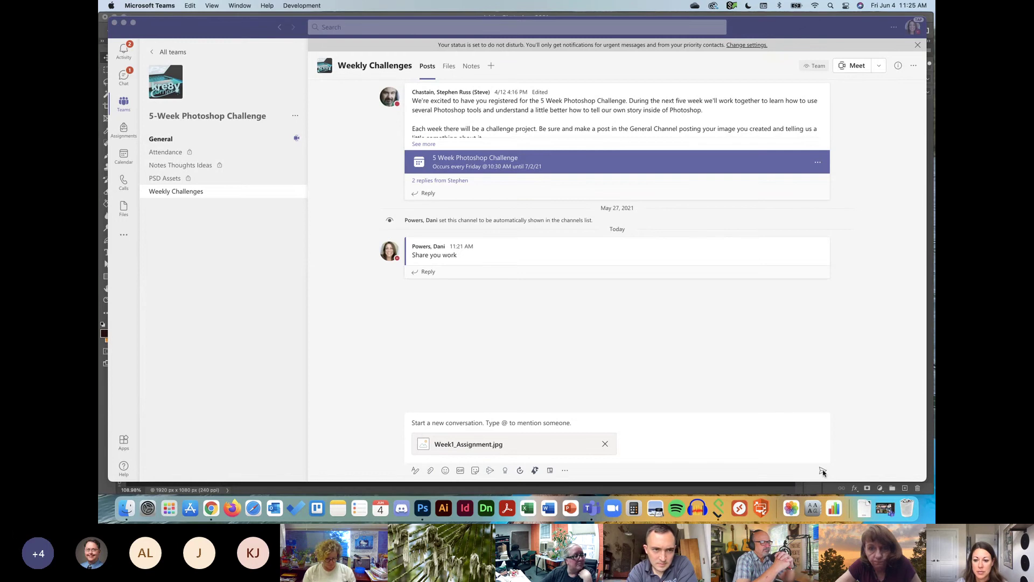
# Step: Post the new conversation with Week1_Assignment.jpg in Weekly Challenges, and check the posted image in the enlarged preview before closing it
pyautogui.click(822, 472)
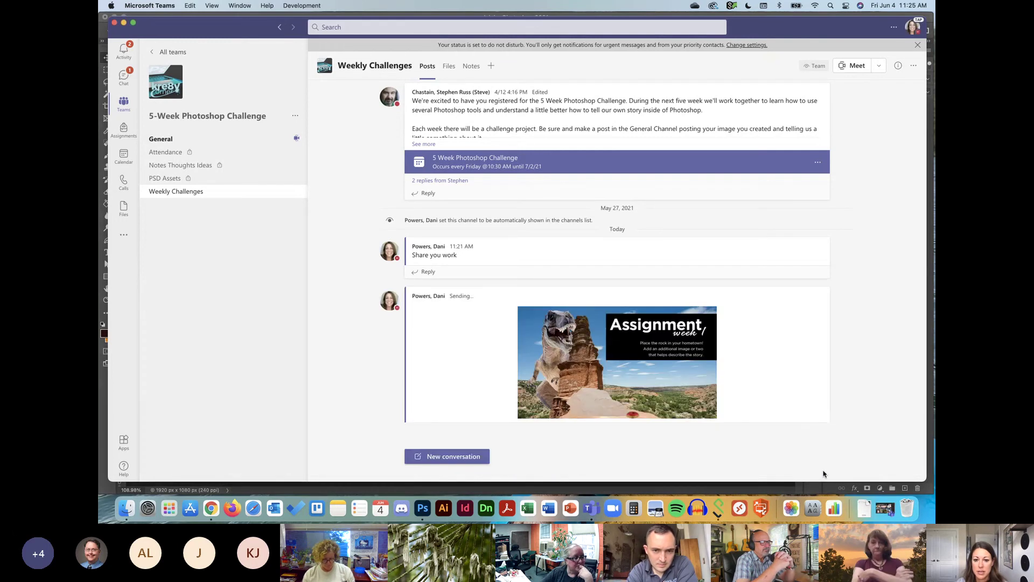
pyautogui.click(666, 389)
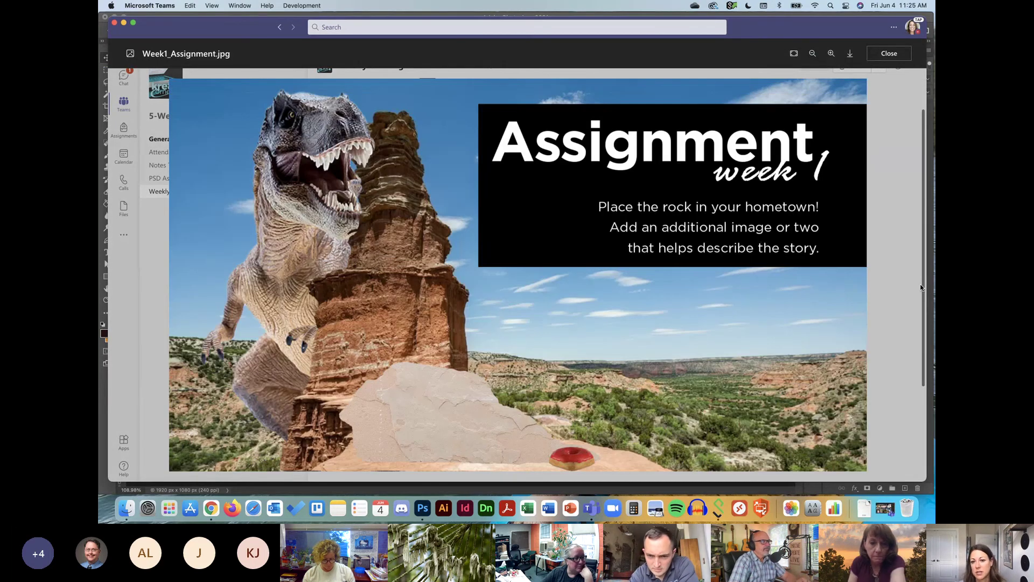
pyautogui.click(889, 53)
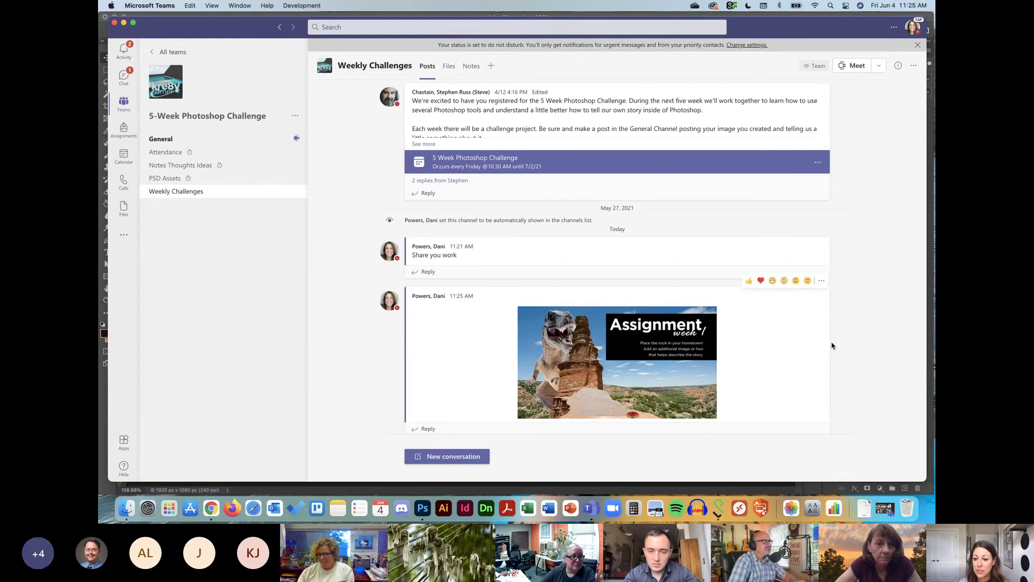
# Step: Return to the General meeting window and stop sharing the screen
pyautogui.click(885, 509)
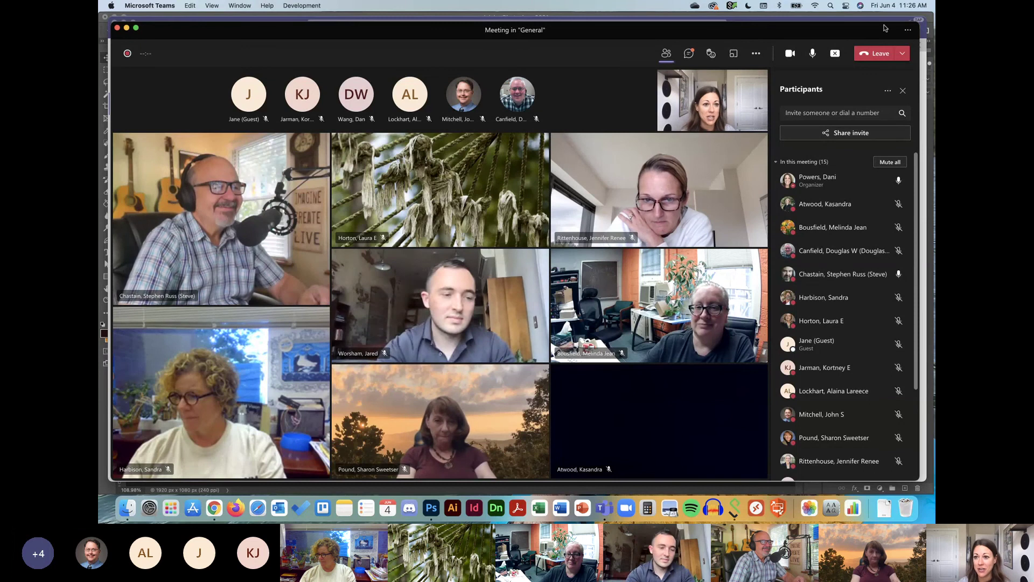
pyautogui.moveTo(724, 53)
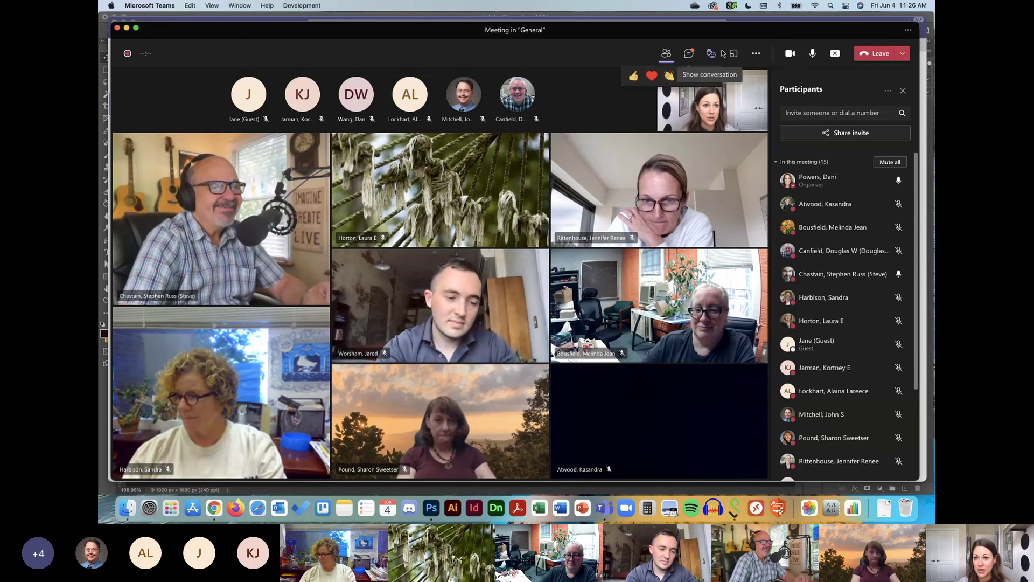
pyautogui.click(834, 53)
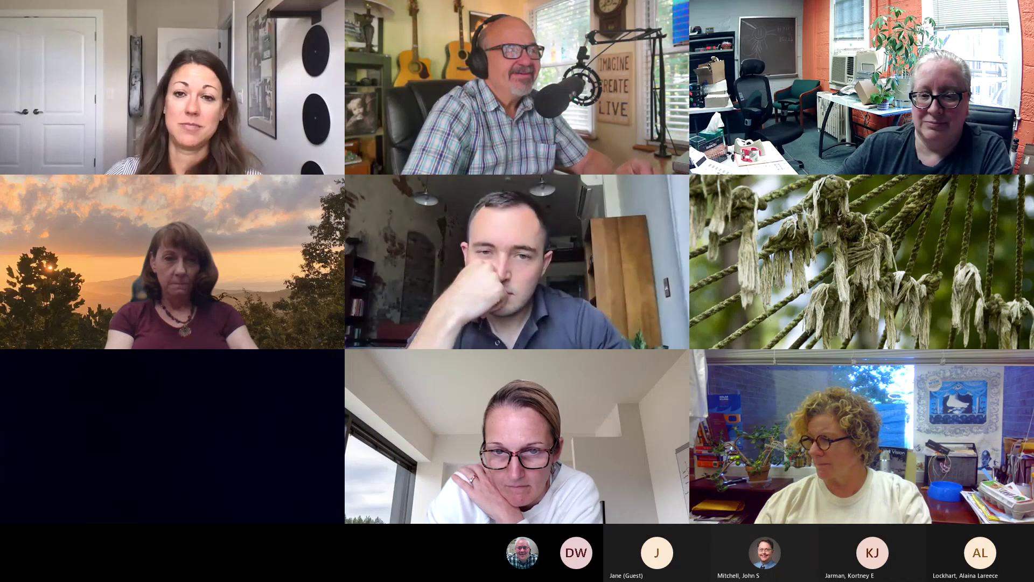